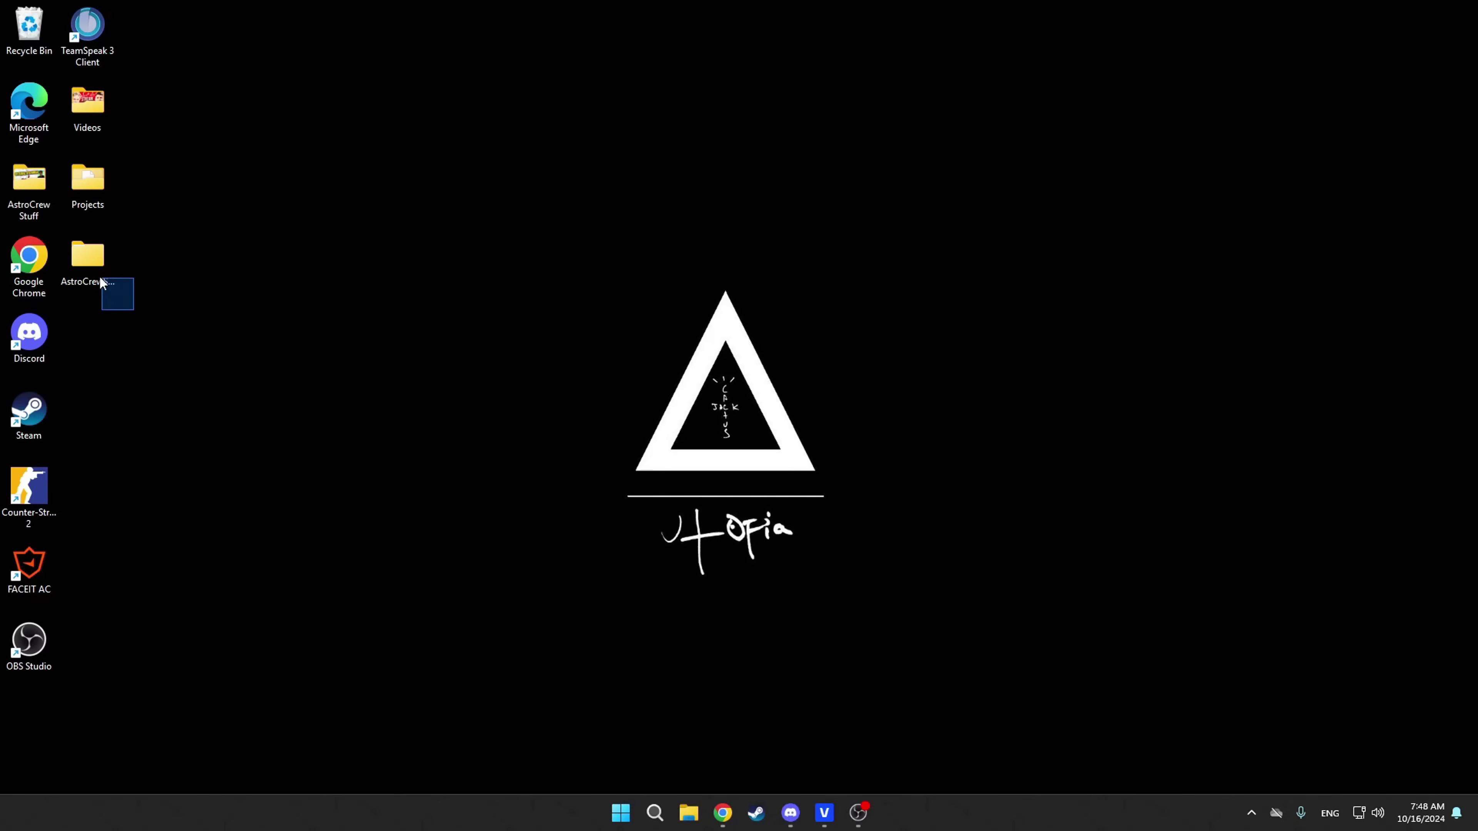
Open the AstroCrewStuff desktop folder and arrange its window to show the four setup folders
left_click_drag(52, 236, 54, 237)
double_click(116, 263)
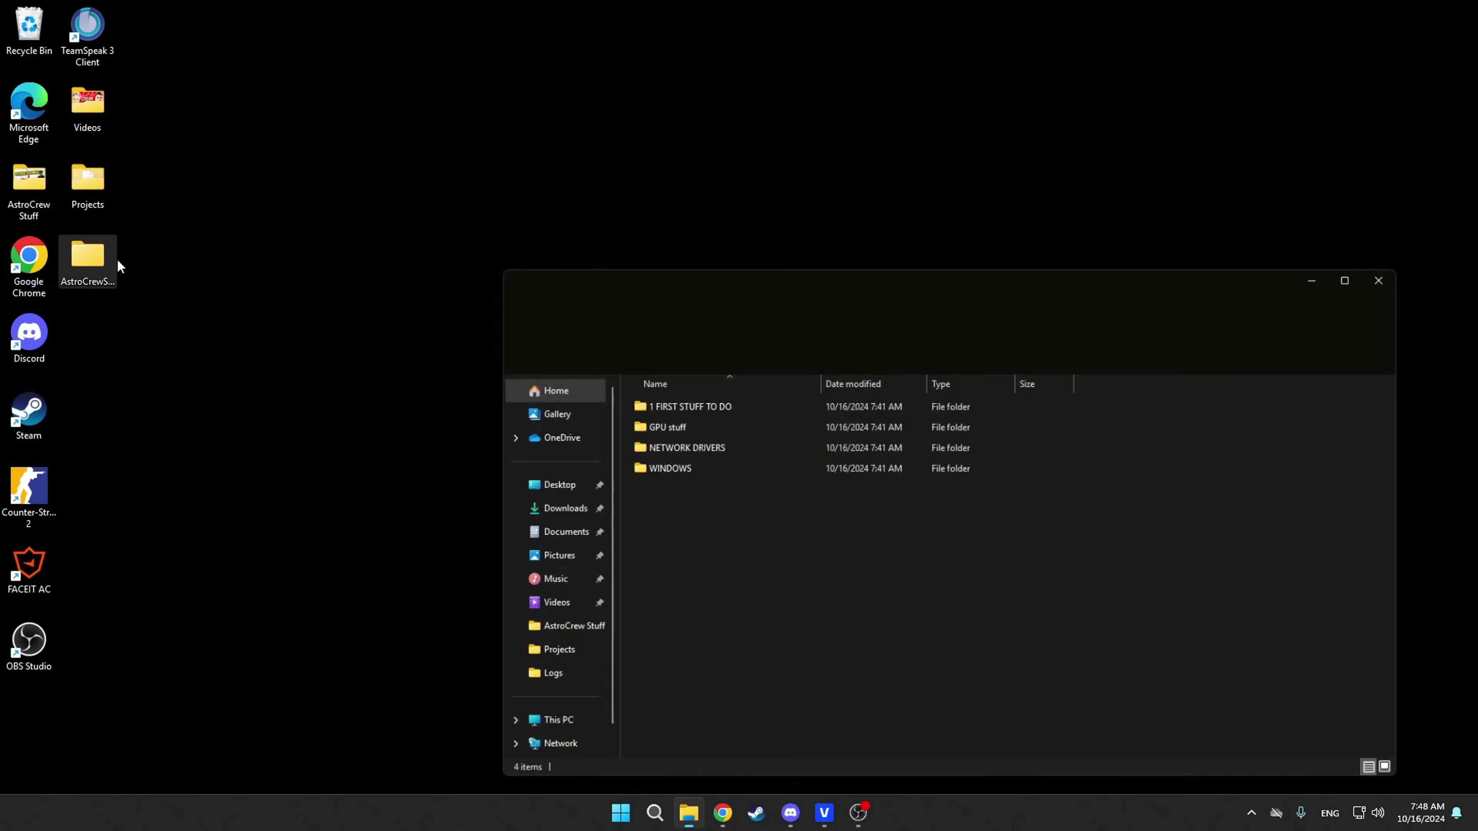
left_click_drag(786, 279, 592, 162)
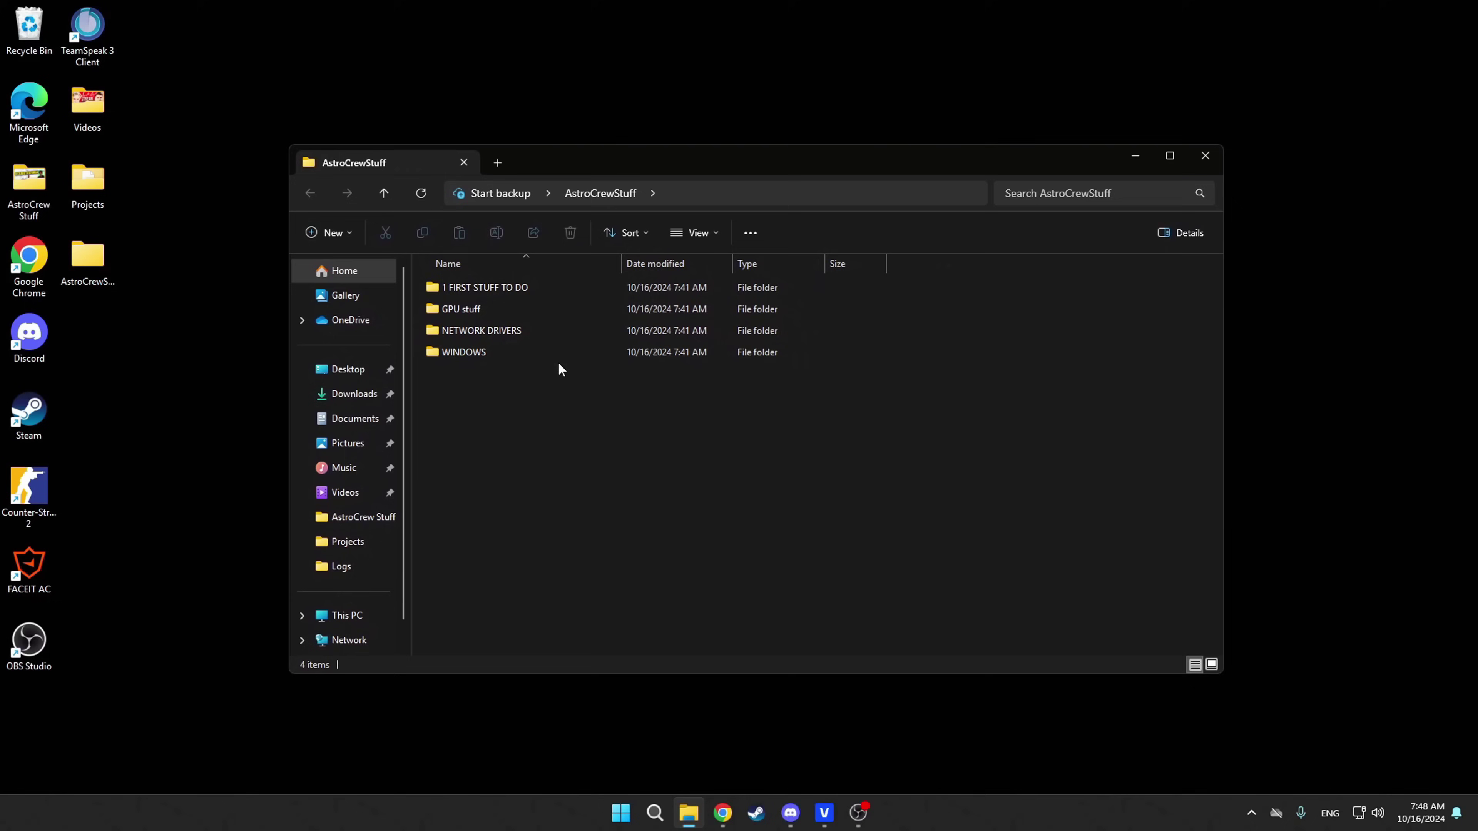
left_click_drag(541, 390, 515, 301)
left_click(533, 403)
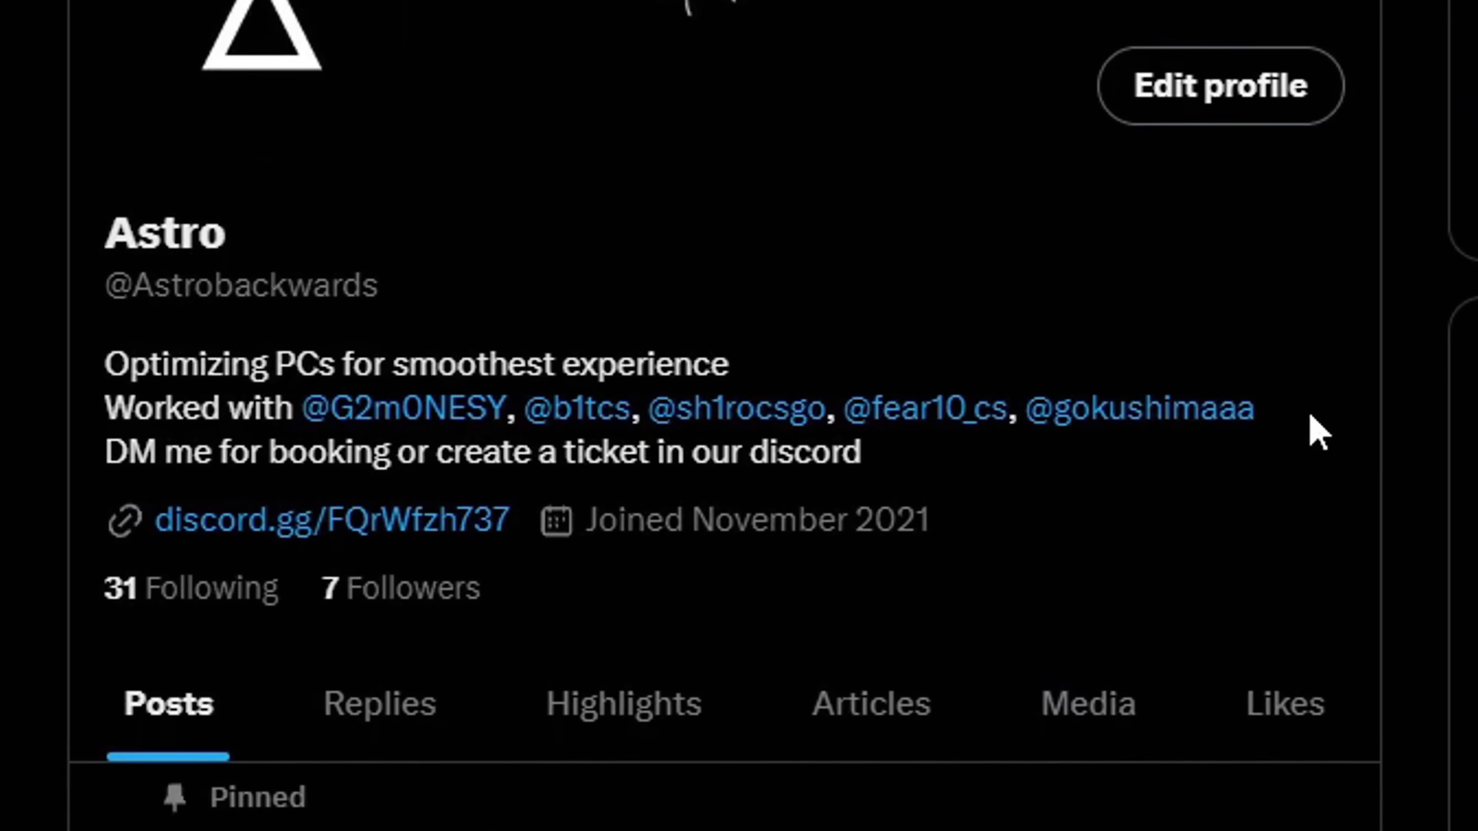
Look over the promo page's list of players, then go to the Discord #buy channel
left_click_drag(1054, 422, 463, 417)
left_click(1310, 522)
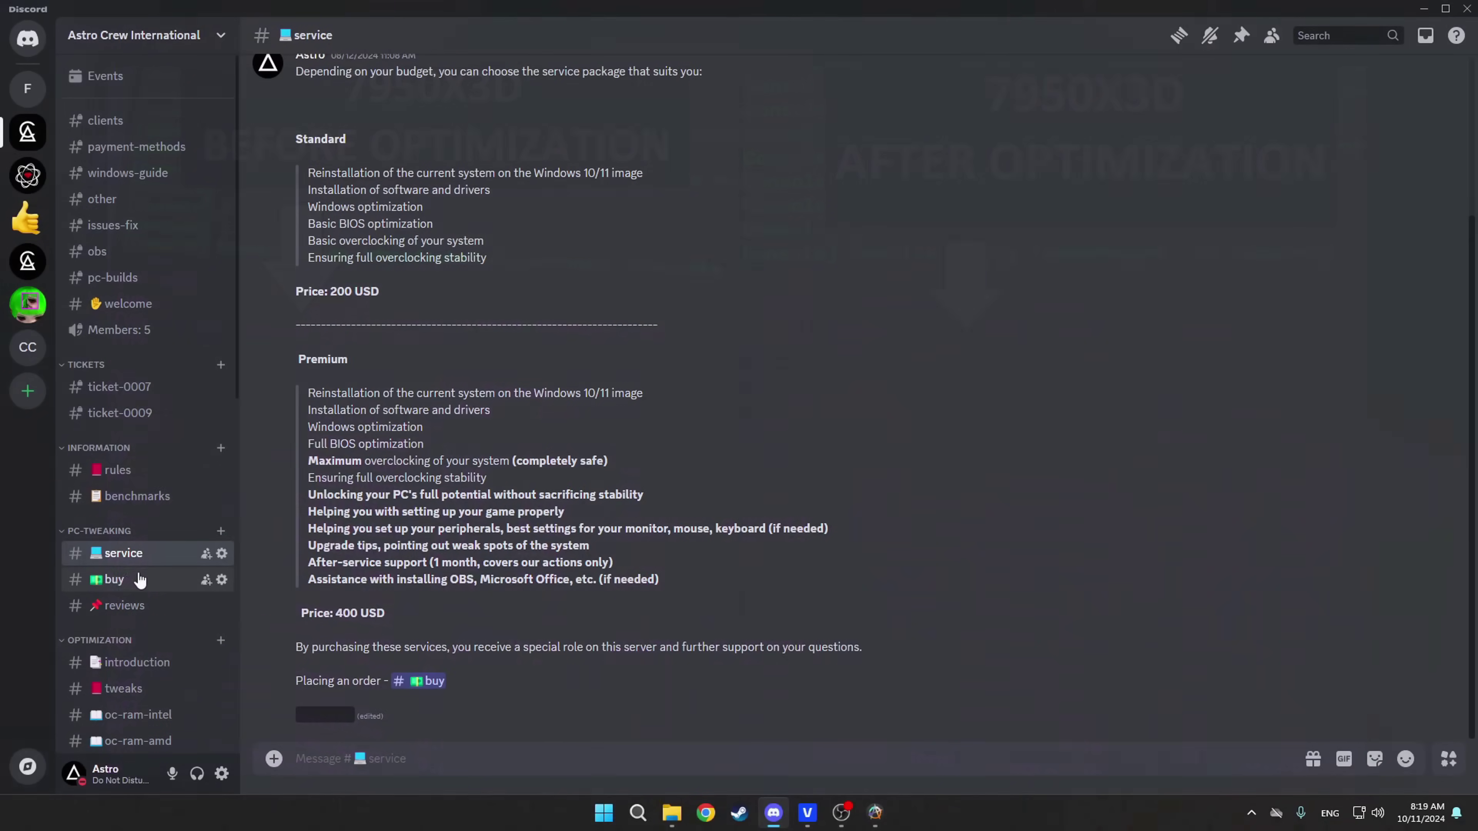
left_click(119, 580)
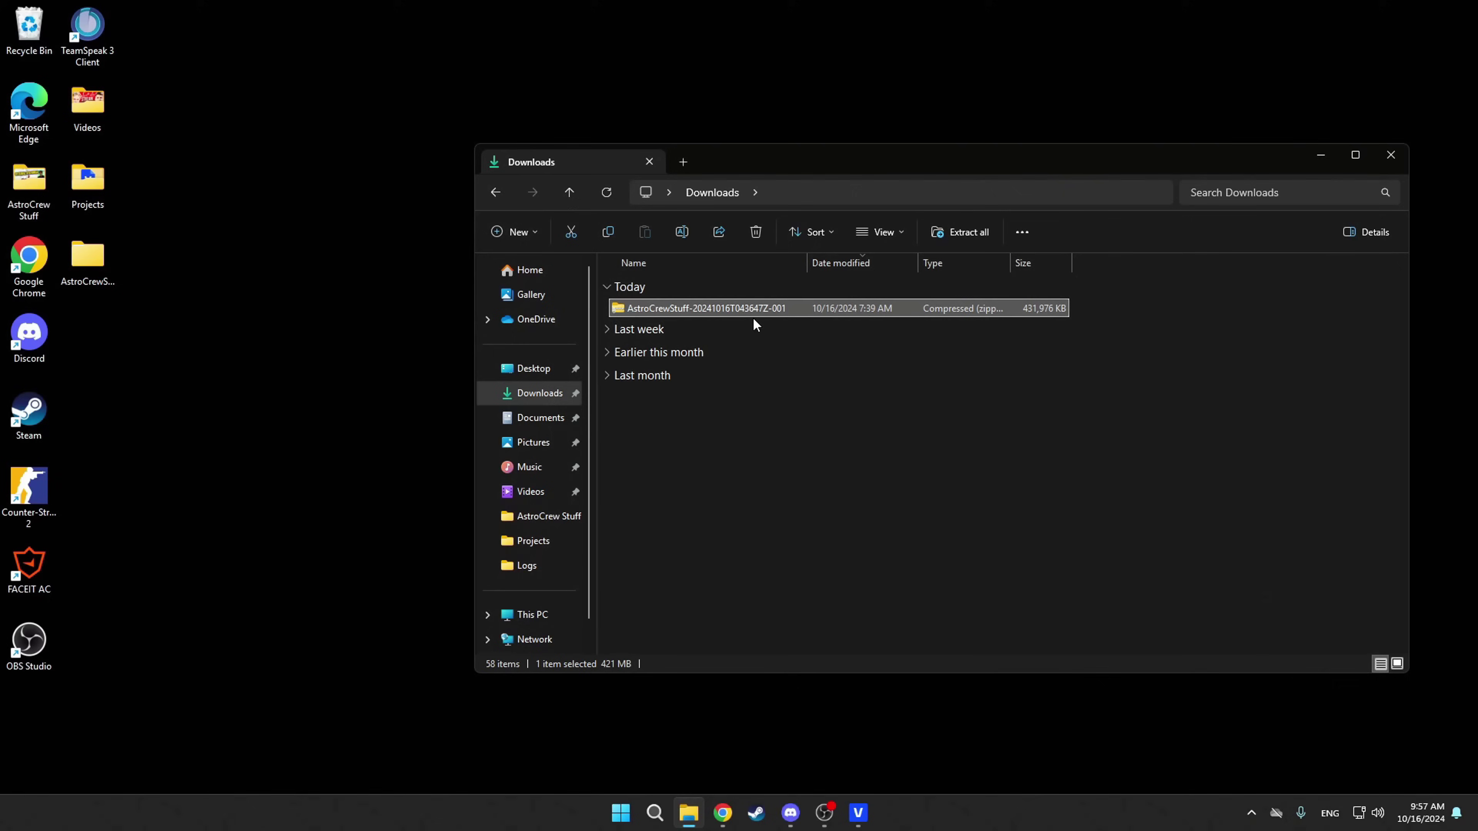
Extract the AstroCrewStuff folder from the downloaded zip onto the desktop
double_click(752, 308)
left_click_drag(683, 307, 681, 292)
left_click_drag(669, 287, 91, 291)
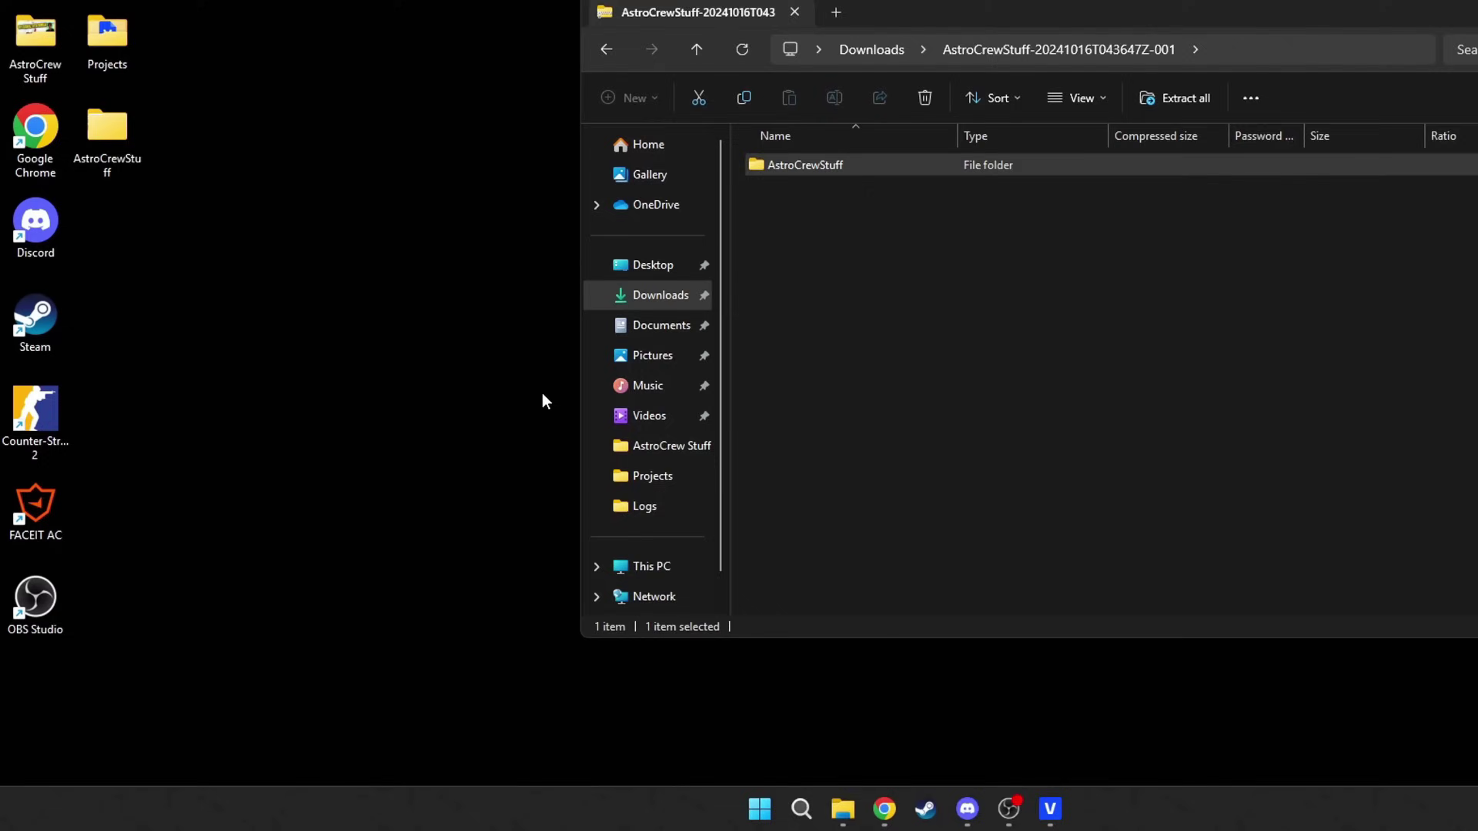
Bring up the Run box with 'control' entered as the command
key("super+r")
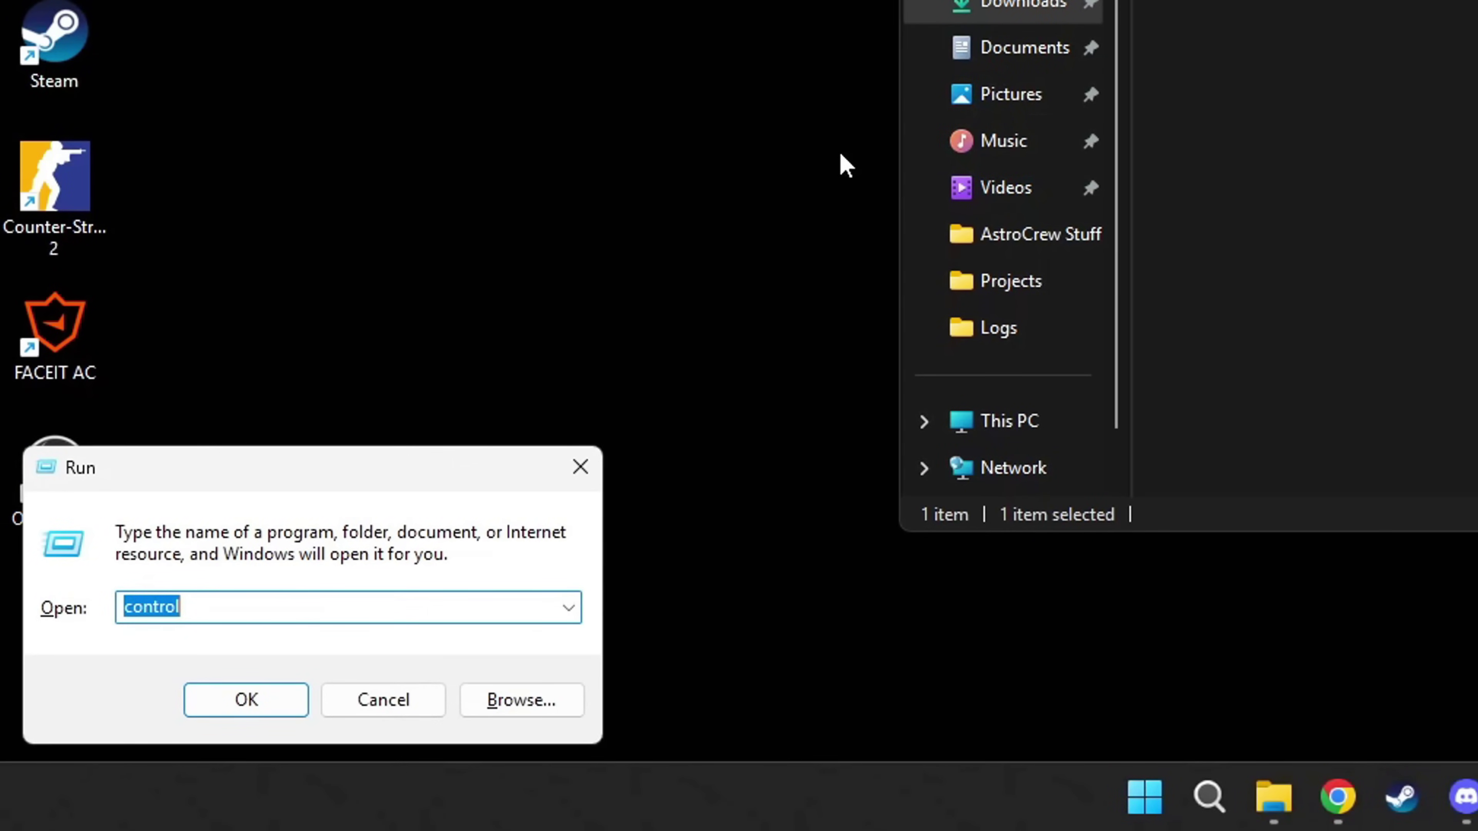
left_click(326, 605)
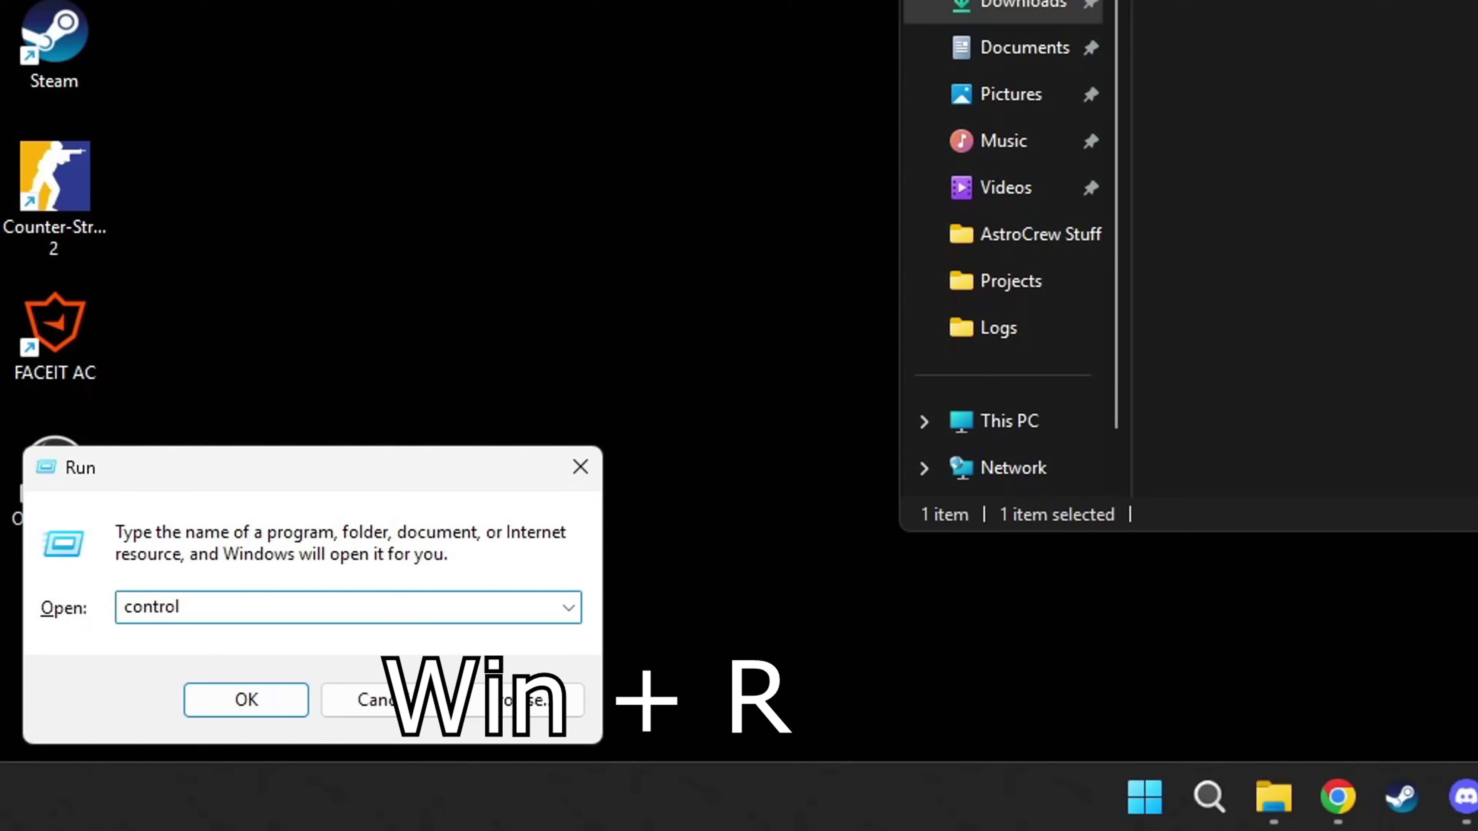
double_click(326, 605)
In Mouse Properties' Pointer Options, uncheck Enhance pointer precision and apply it
key("Return")
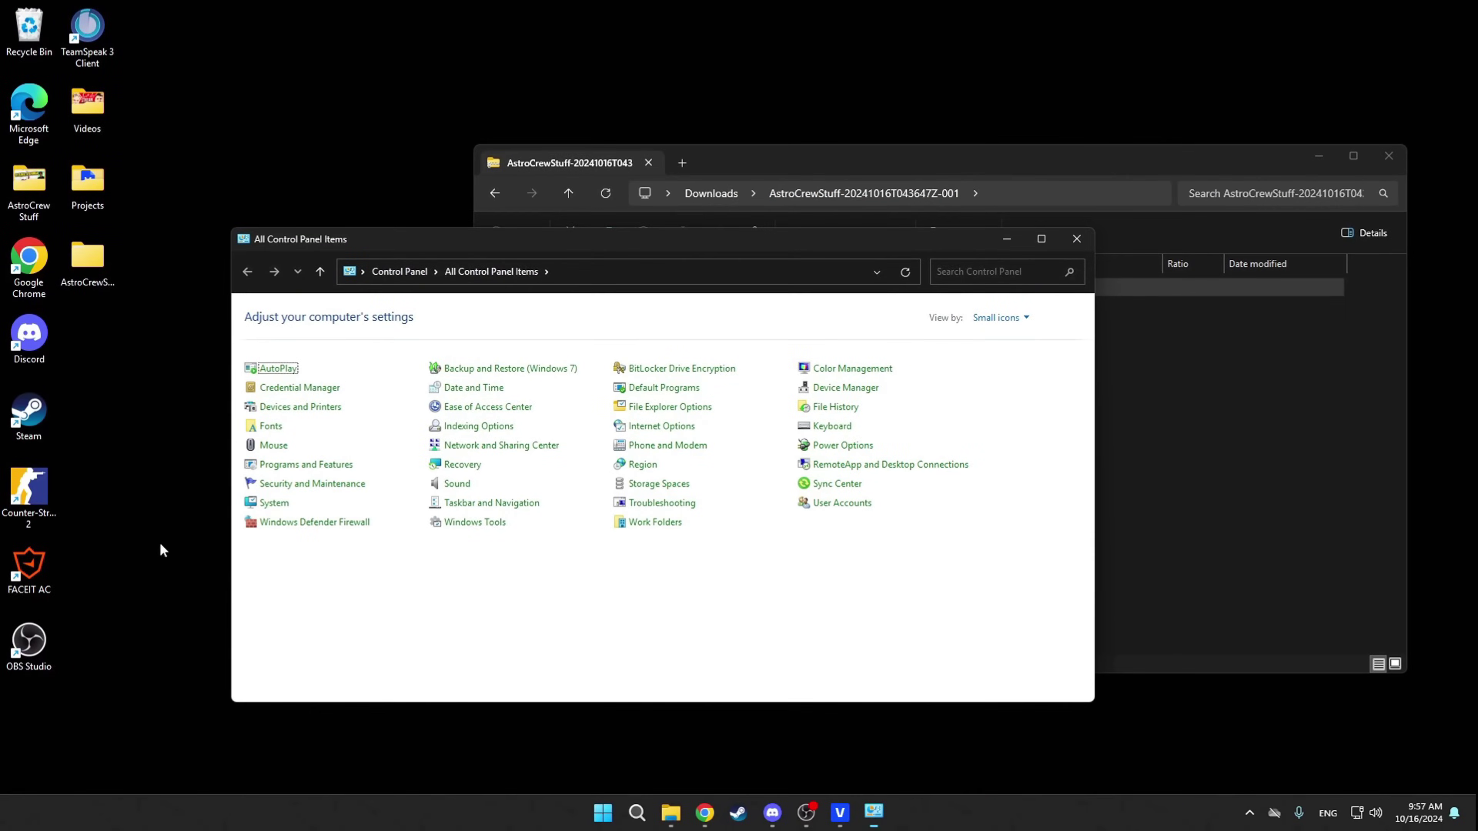
left_click(278, 446)
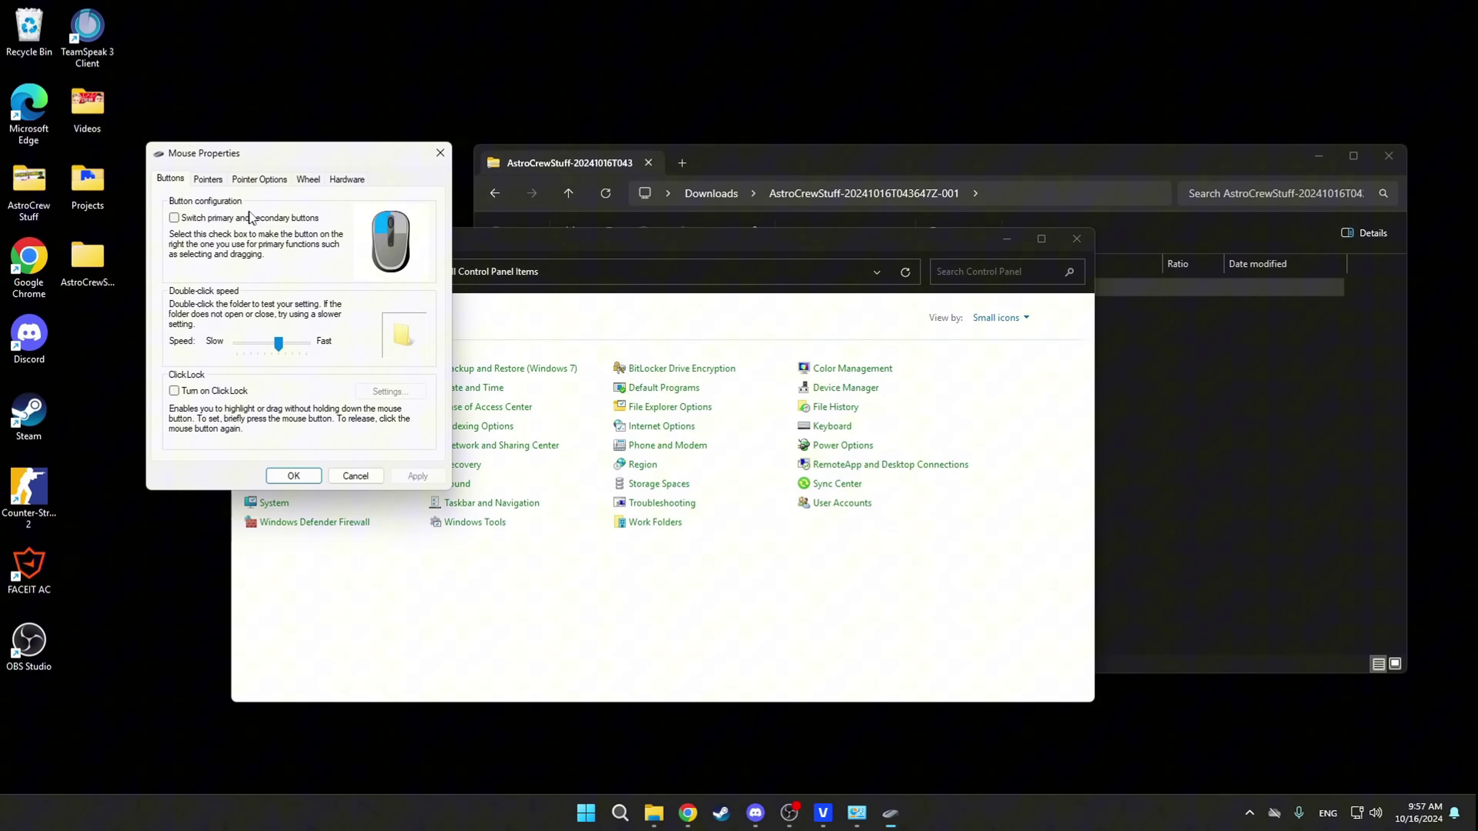
left_click(258, 182)
left_click(207, 258)
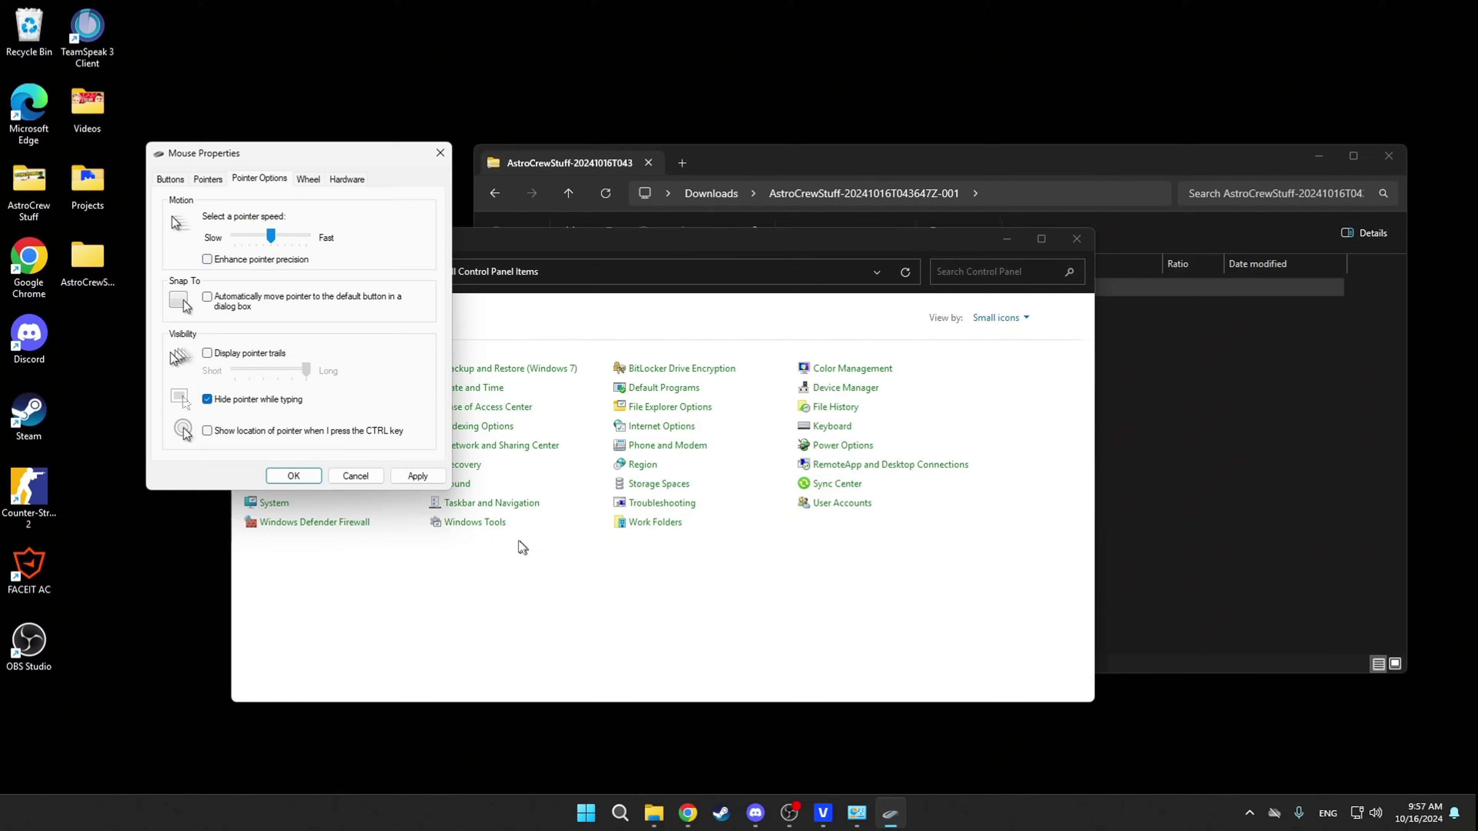
left_click(417, 476)
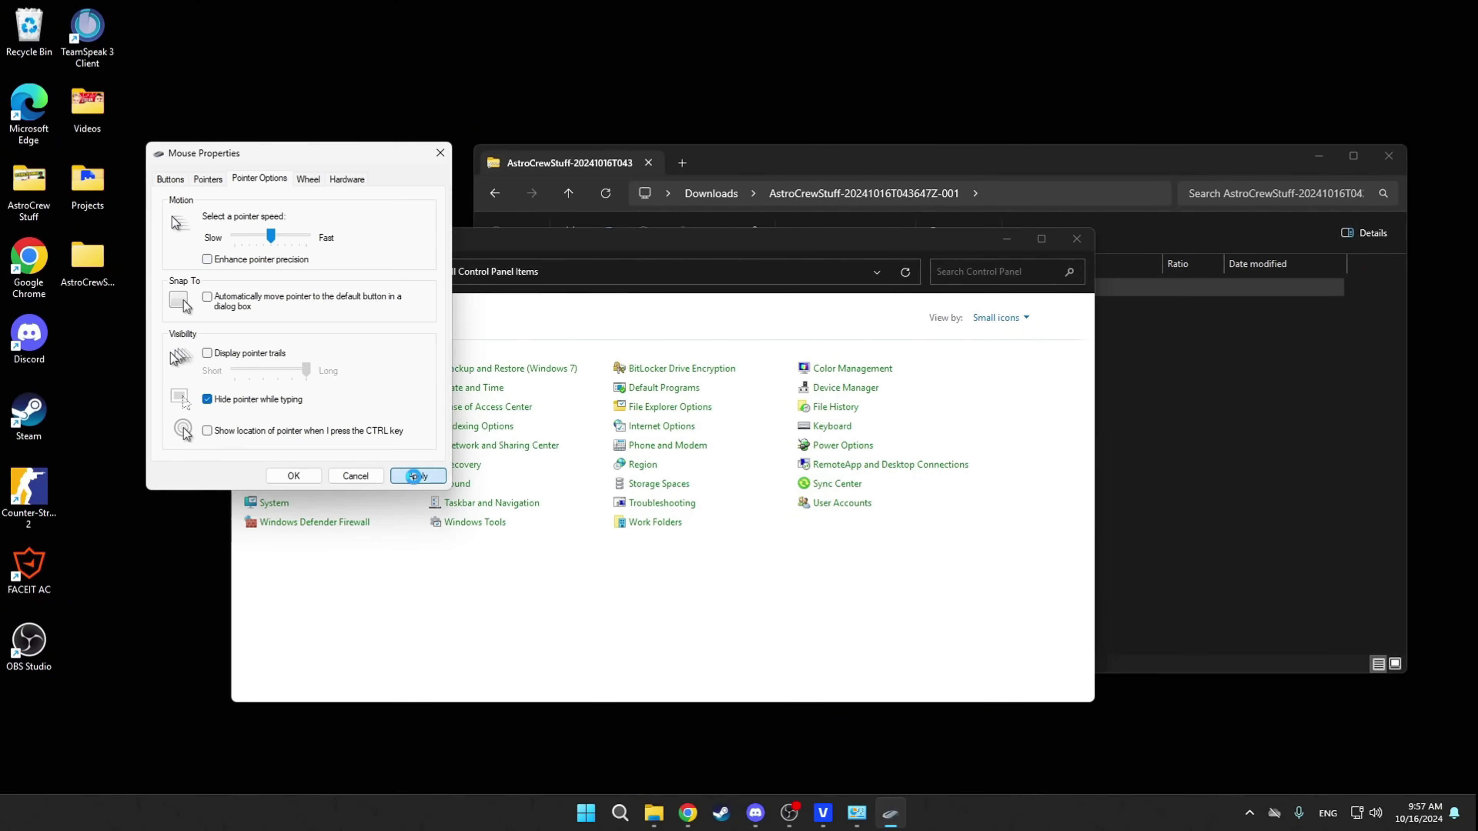
left_click(293, 476)
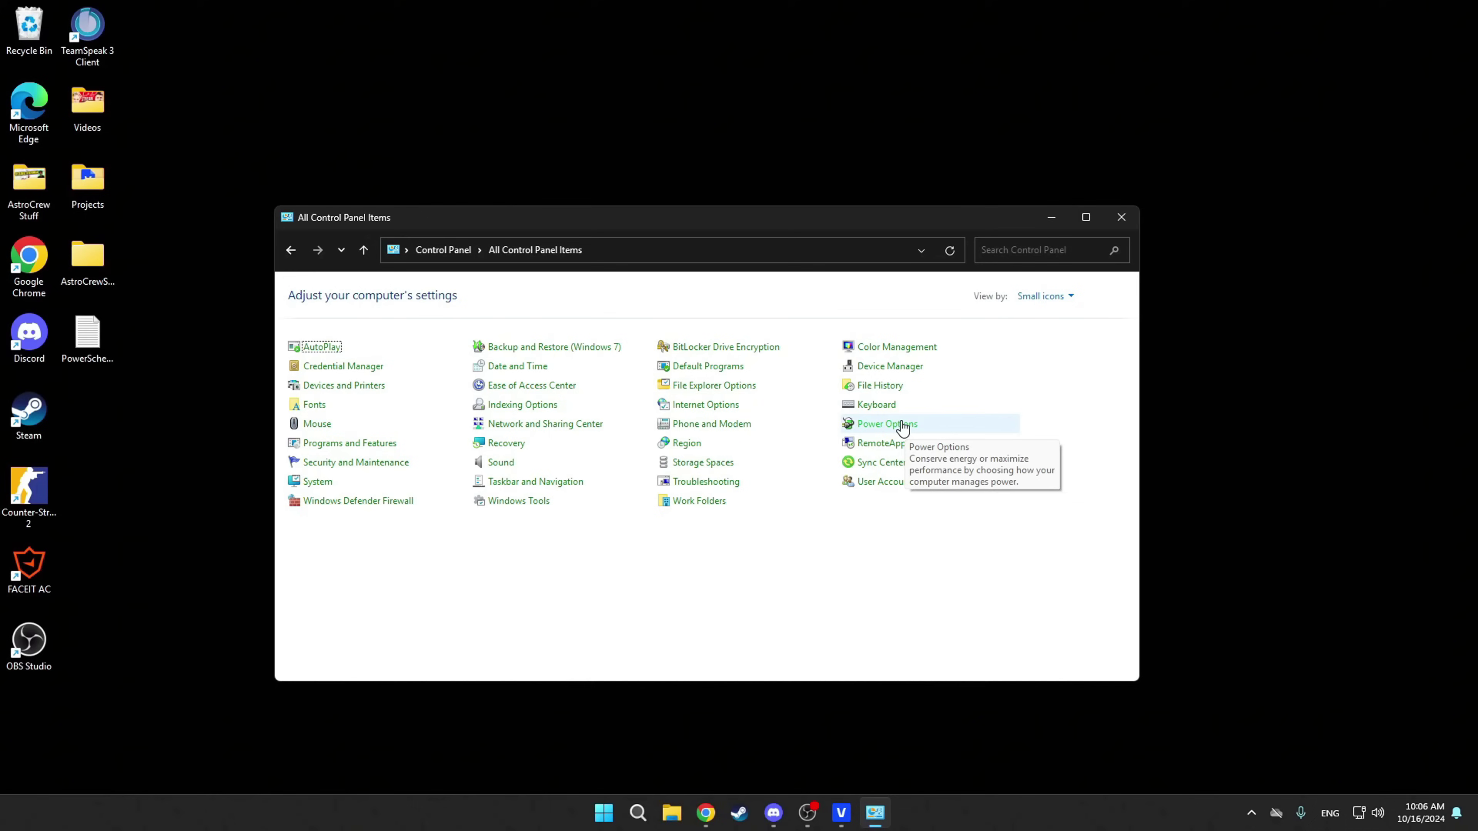
Open Power Options and copy the powercfg command from the PowerScheme text file
left_click(892, 425)
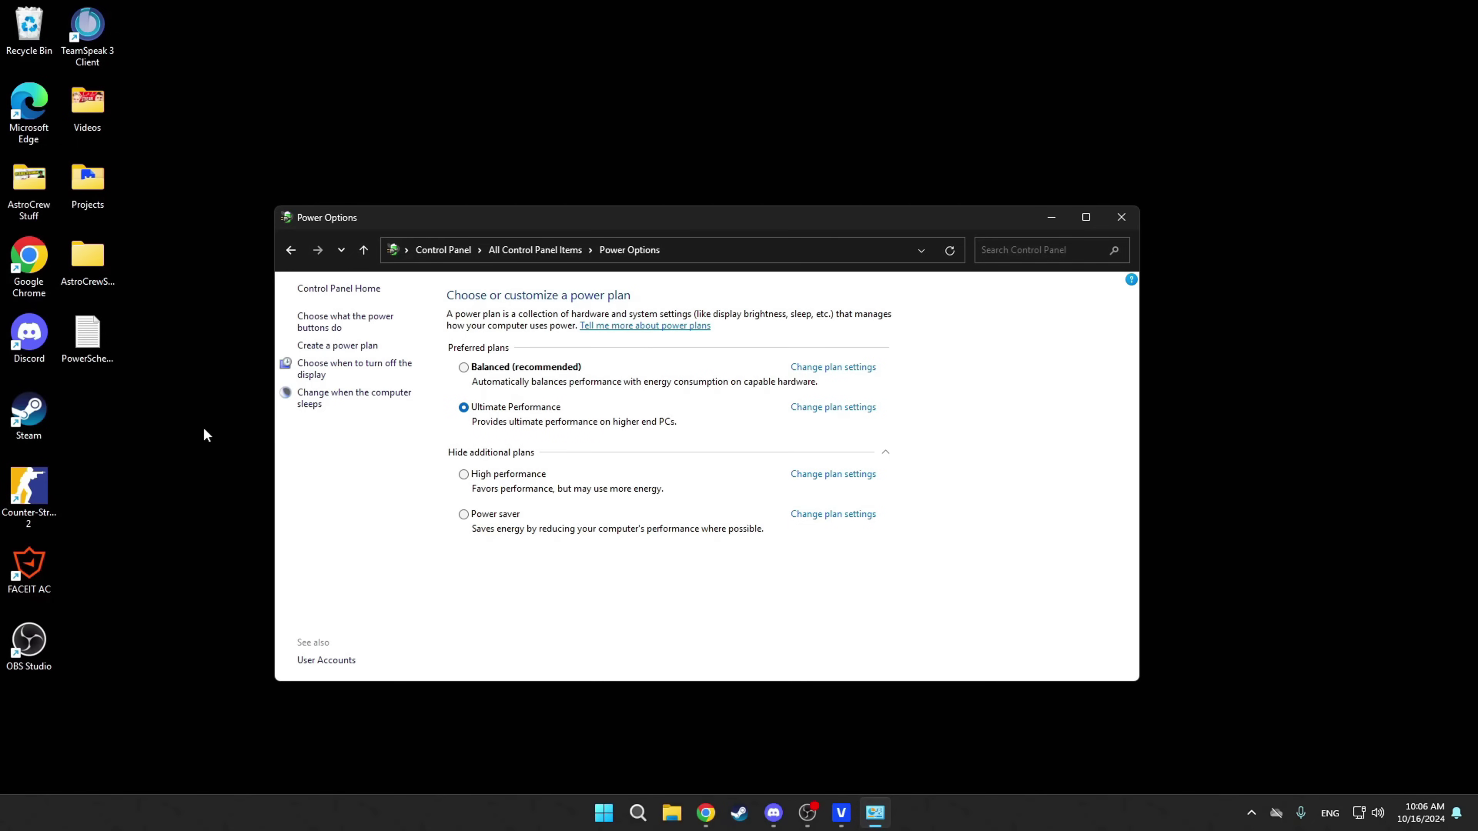
left_click(175, 430)
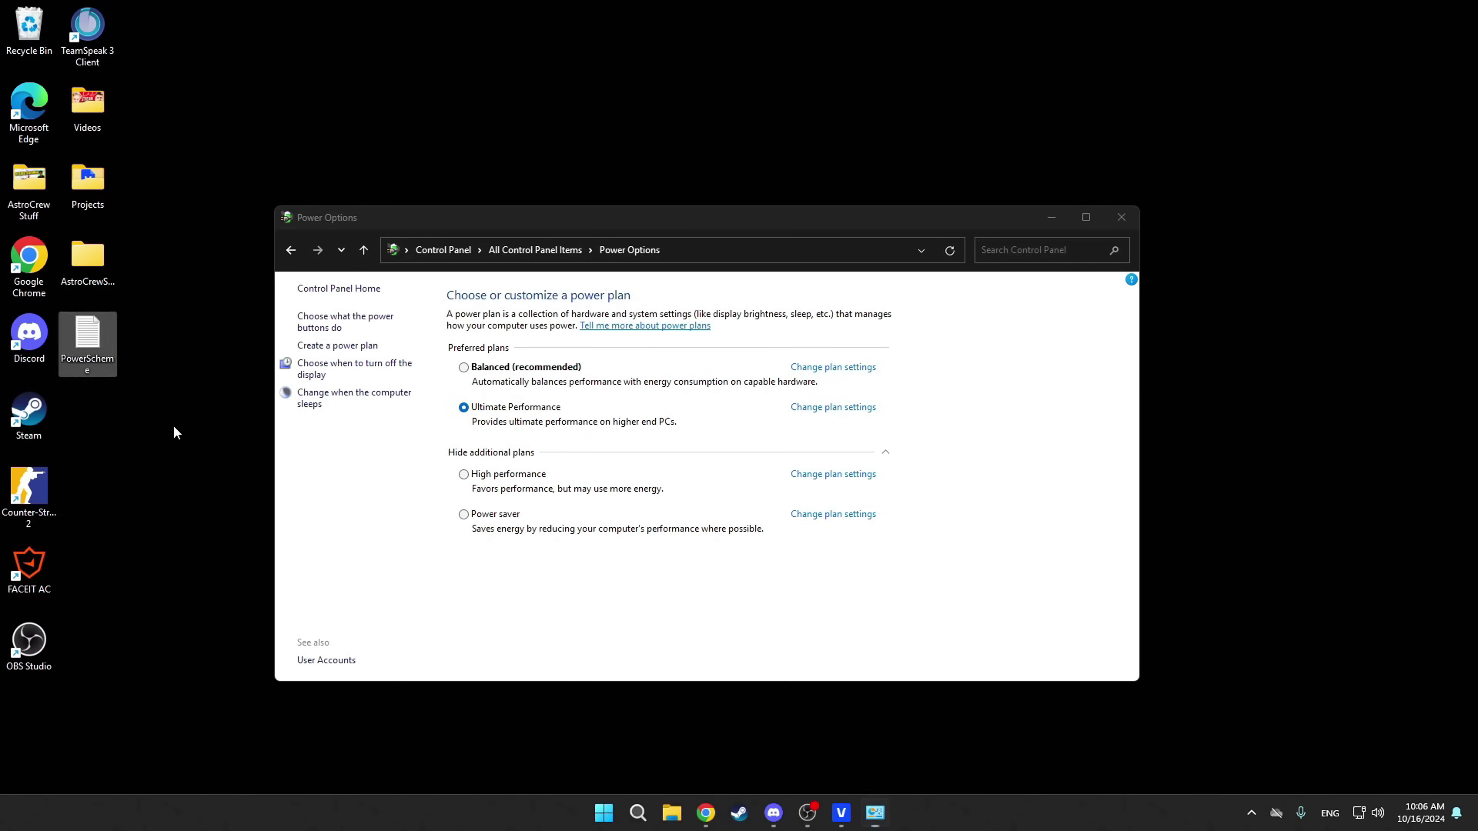
double_click(109, 357)
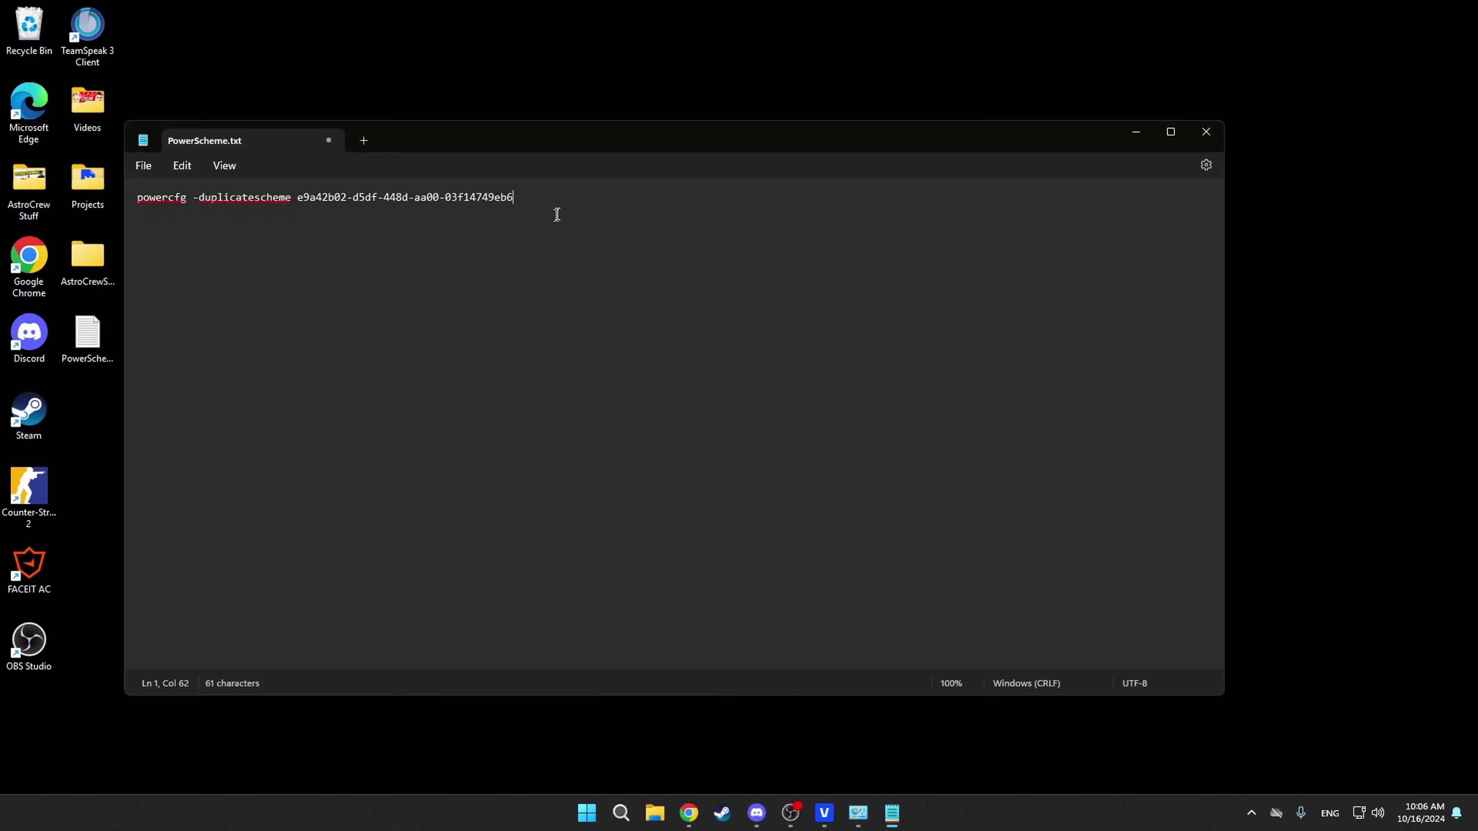
left_click_drag(554, 210, 135, 185)
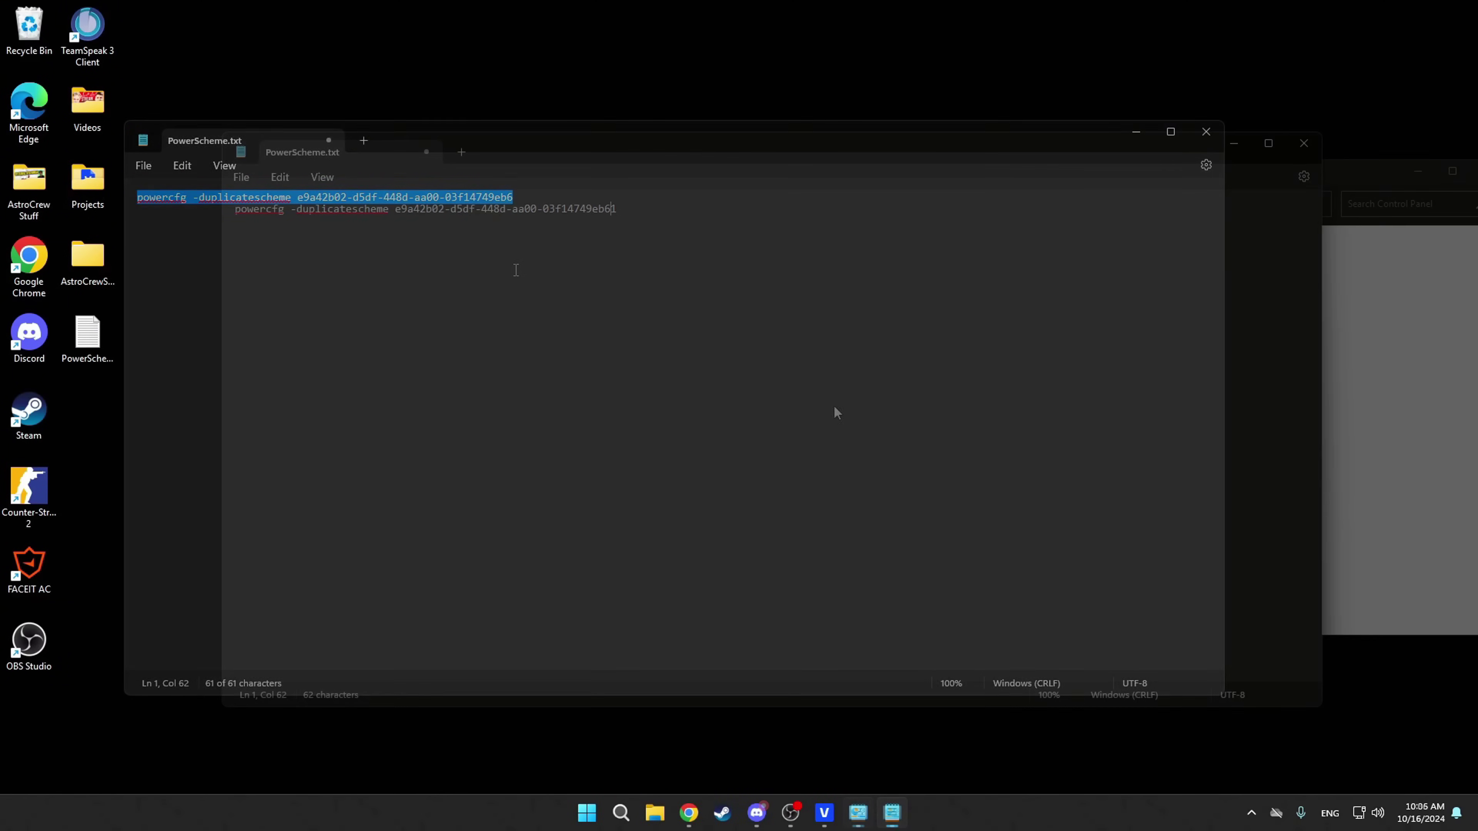
left_click_drag(617, 209, 215, 222)
key("ctrl+c")
Run the powercfg -duplicatescheme command in an administrator Command Prompt
left_click(620, 814)
type("cmd")
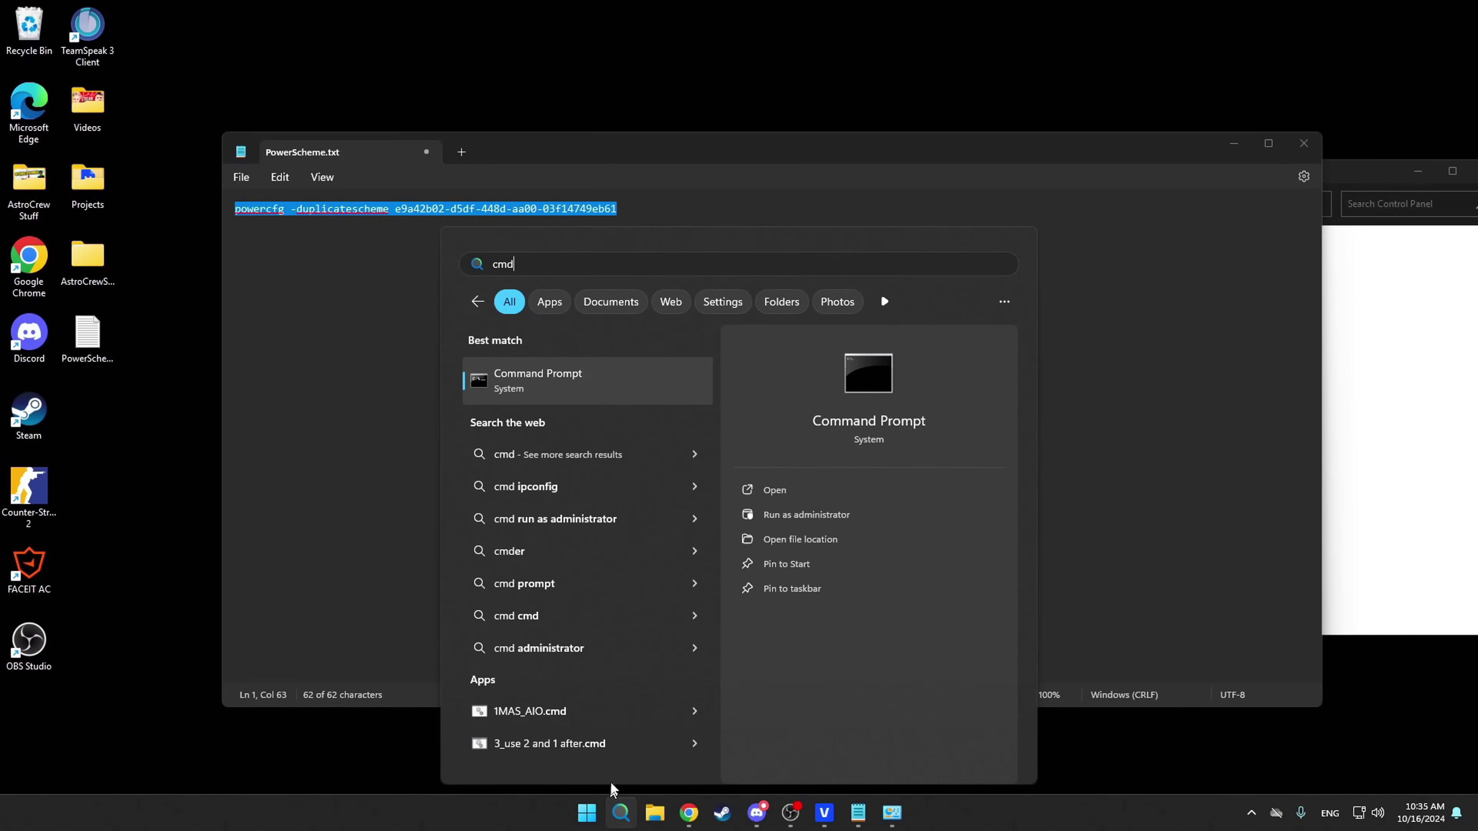
left_click(767, 518)
key("ctrl+v")
mouse_move(675, 227)
left_mouse_down()
mouse_move(294, 240)
mouse_move(672, 227)
left_mouse_up()
key("Return")
Activate the Ultimate Performance plan with the display set to never turn off, and save
left_click(1387, 529)
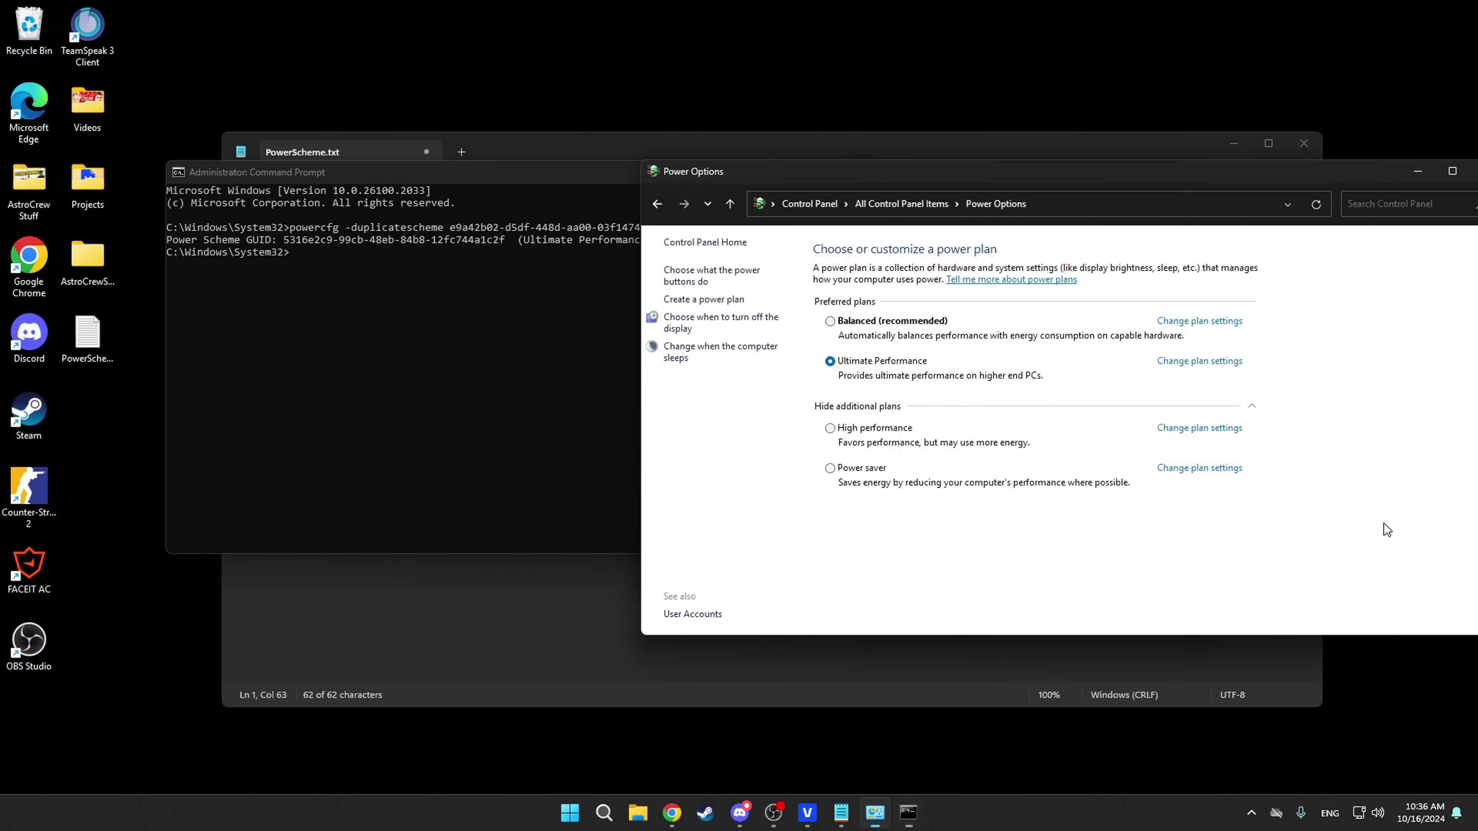
left_click(1316, 205)
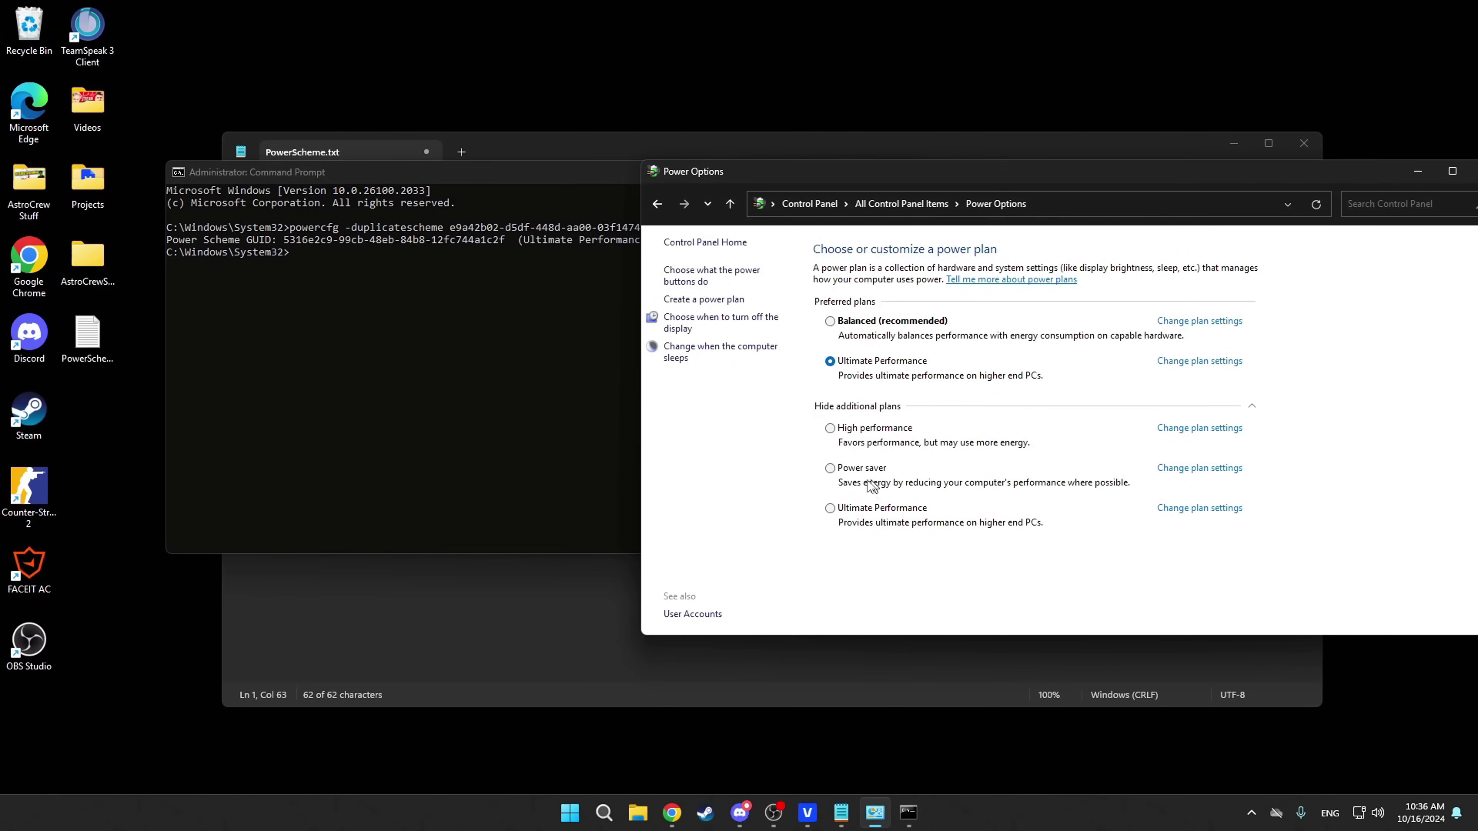
left_click(830, 361)
left_click(1216, 363)
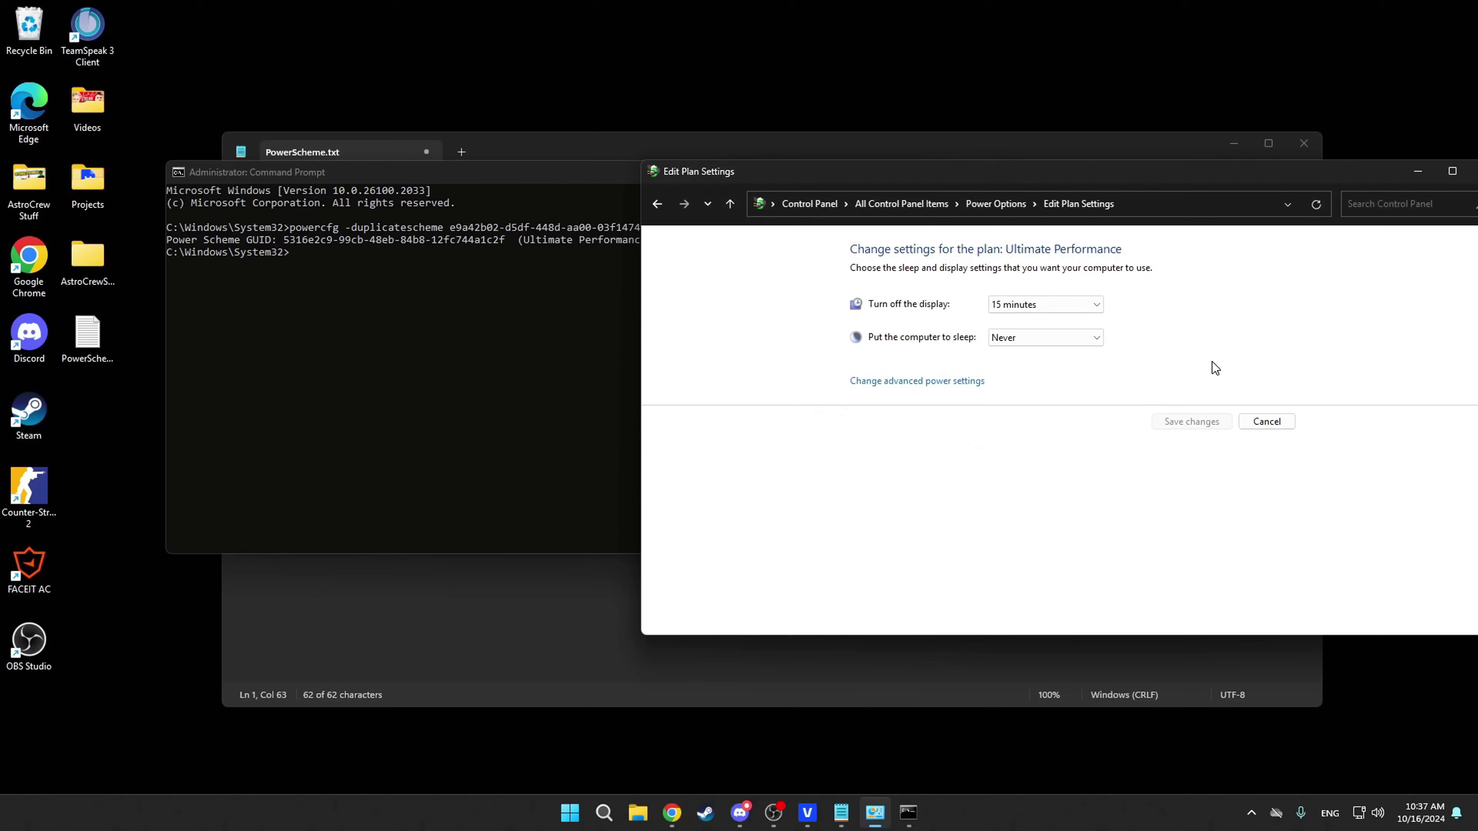
left_click(1096, 307)
left_click(1020, 493)
left_click(1181, 421)
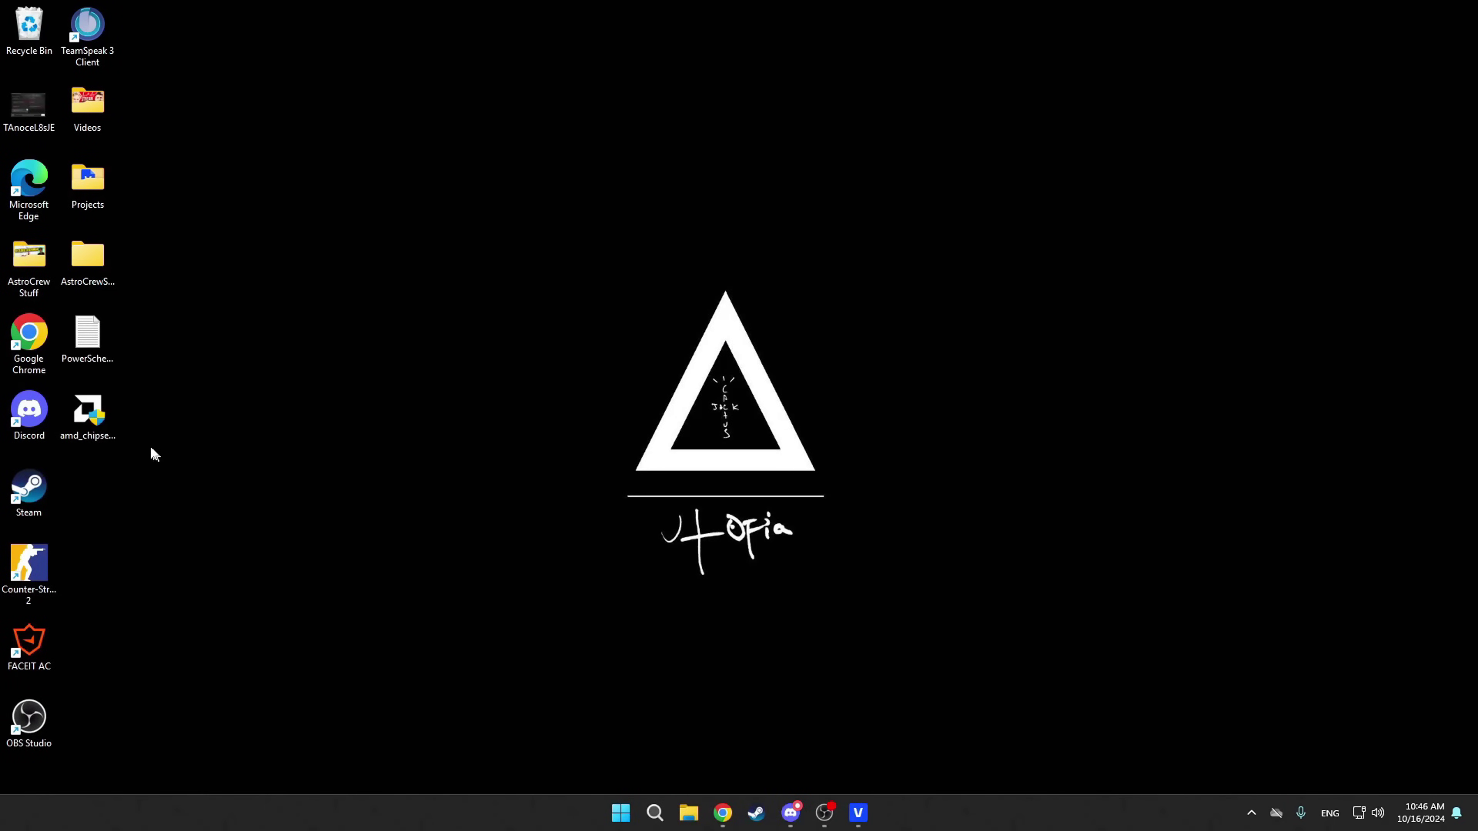
mouse_move(87, 410)
left_mouse_down()
mouse_move(460, 473)
mouse_move(596, 408)
mouse_move(574, 424)
mouse_move(108, 431)
left_mouse_up()
Review the driver updates under Windows Update's Advanced options > Optional updates
left_click(620, 812)
left_click(926, 366)
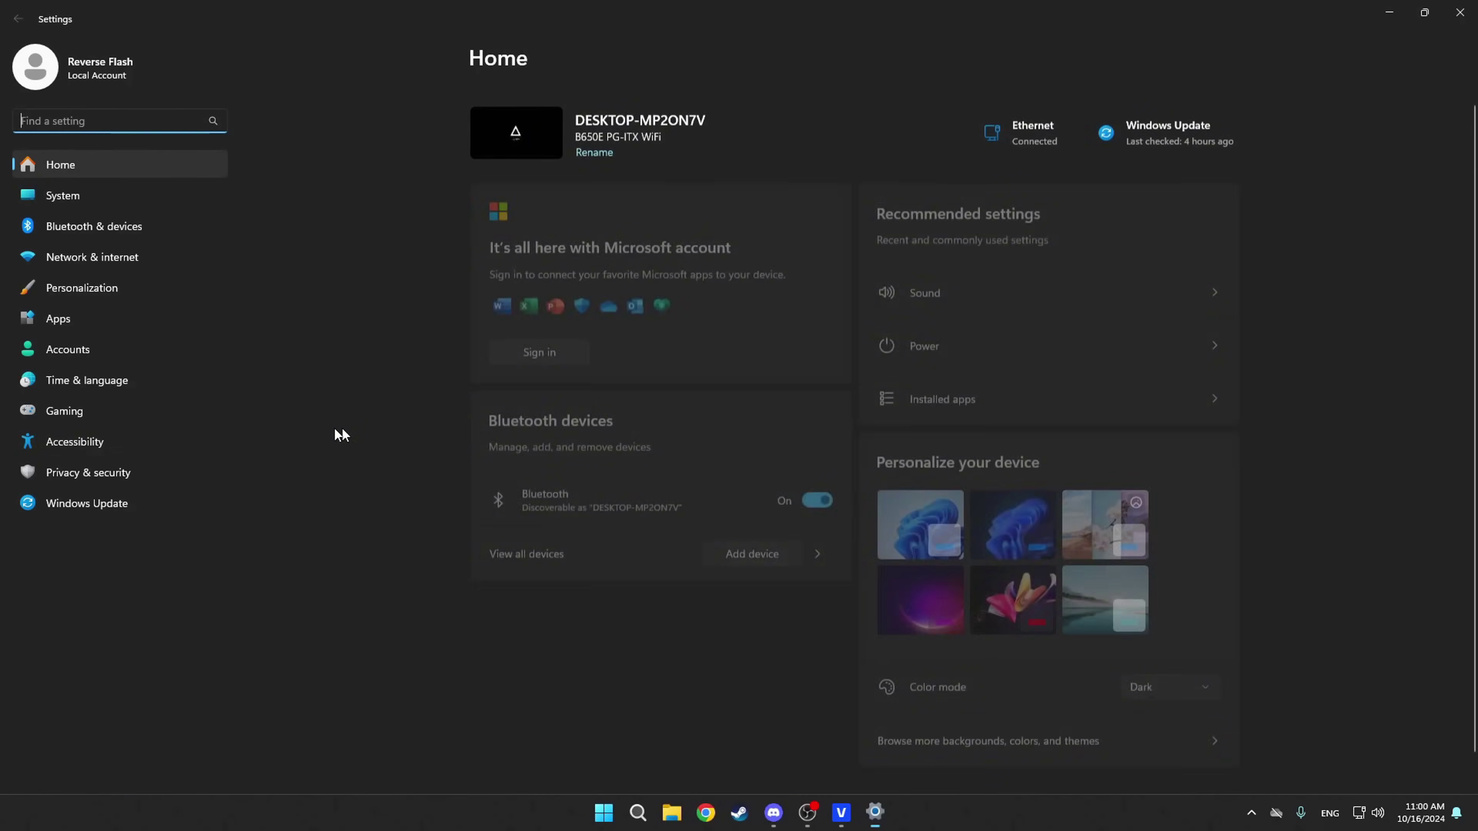
left_click(82, 501)
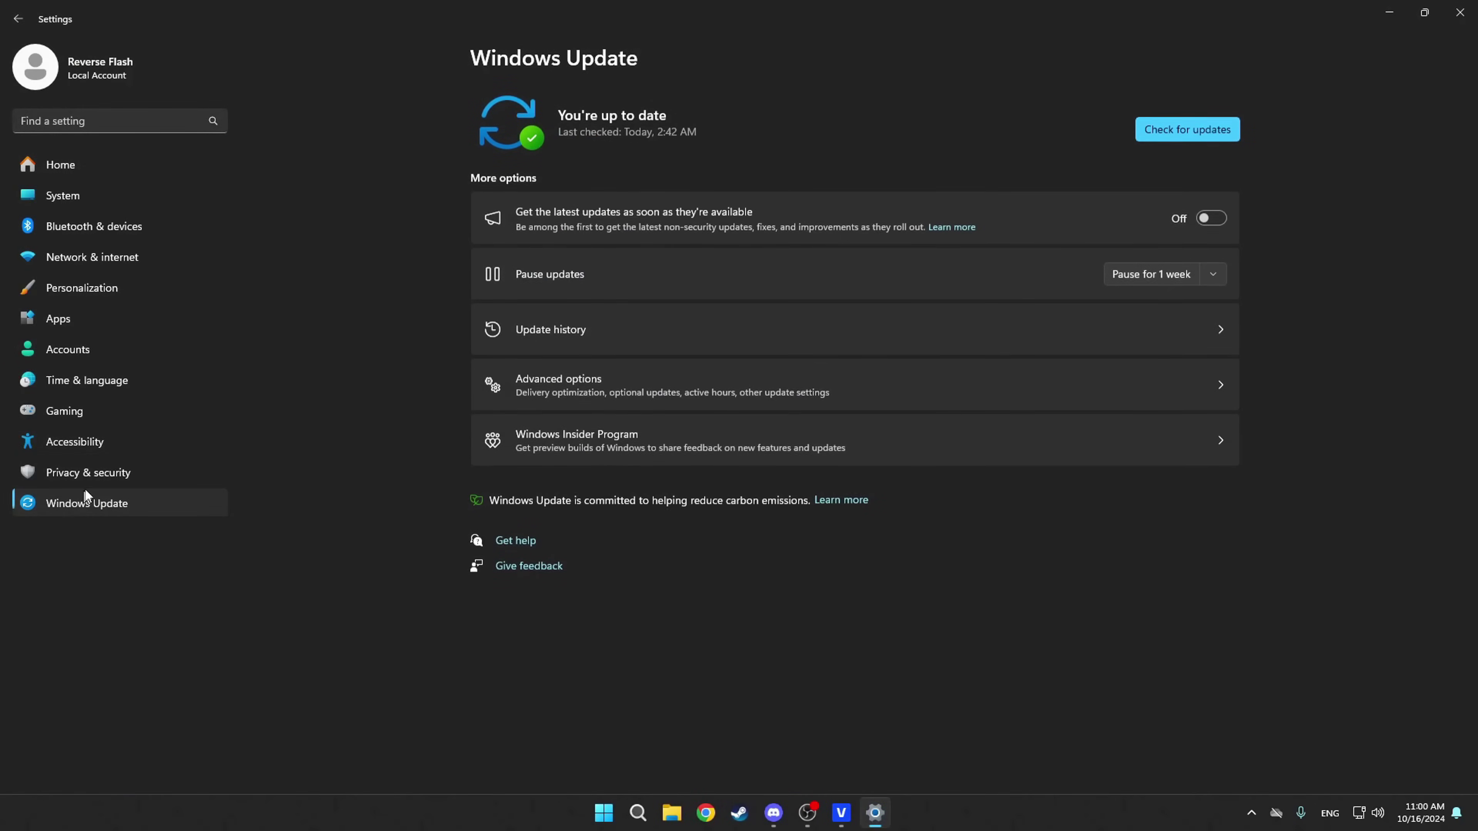
left_click(606, 385)
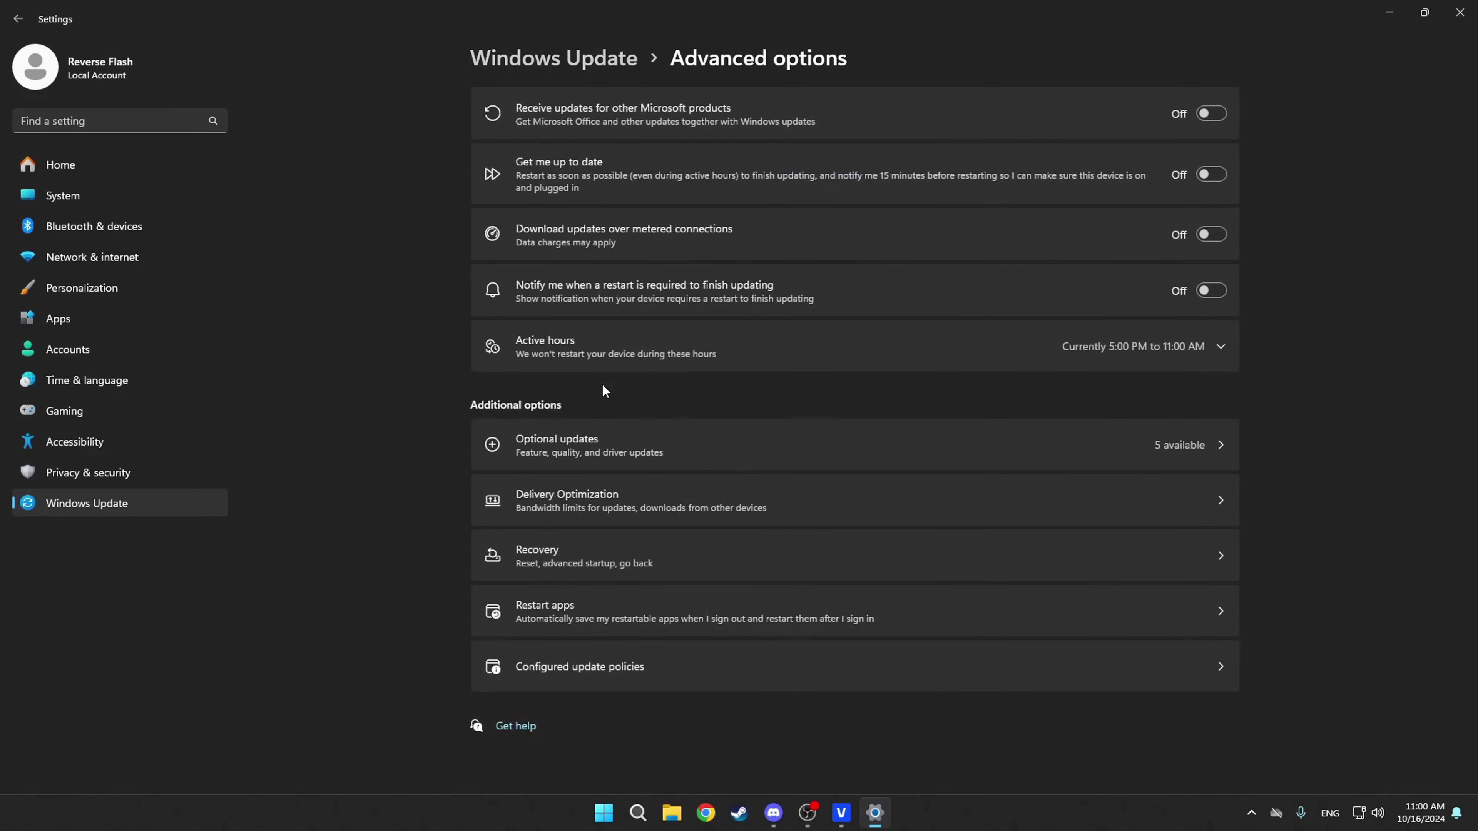
left_click(583, 446)
left_click(1190, 124)
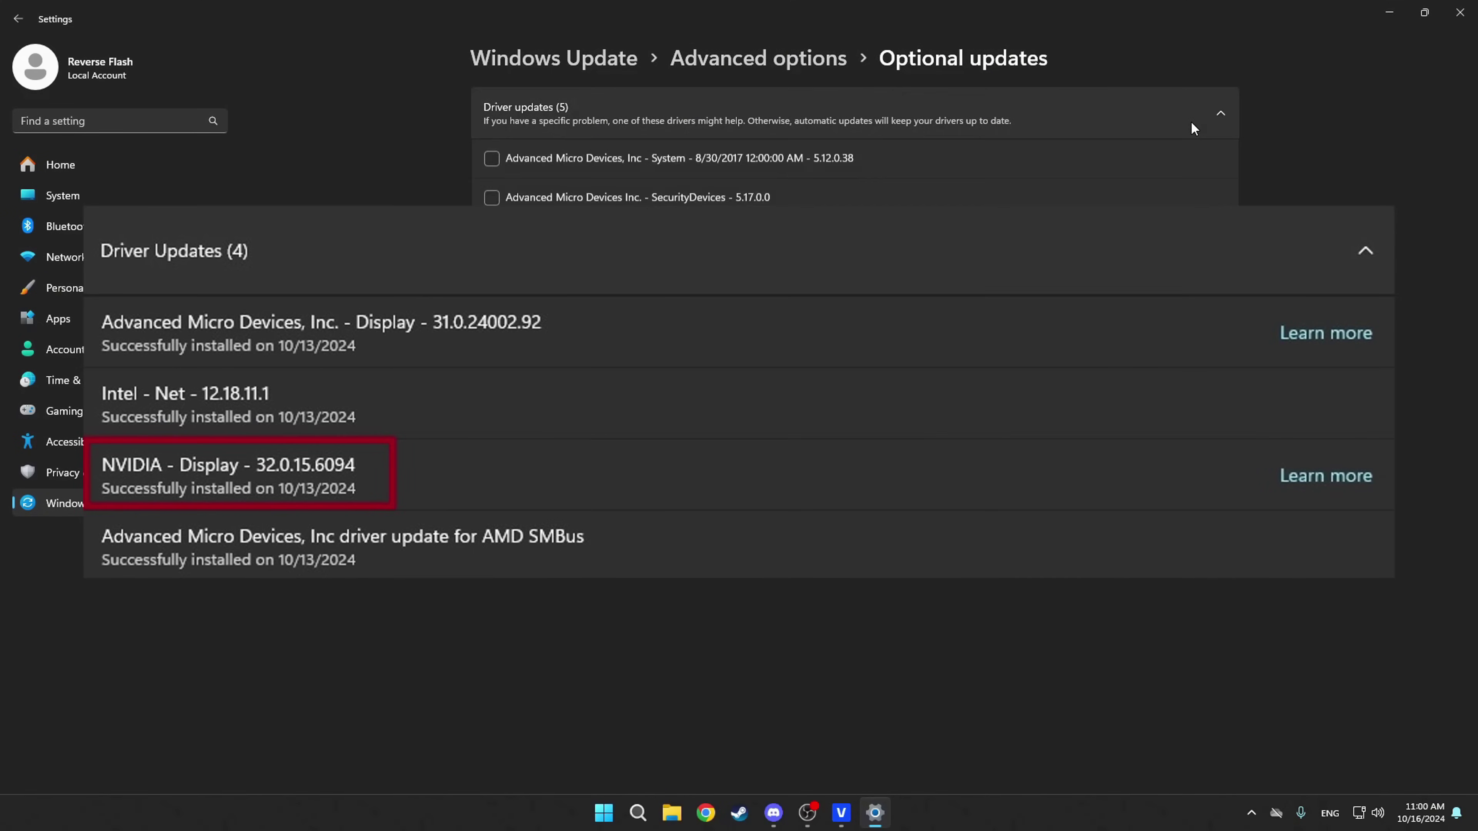
left_click(1207, 108)
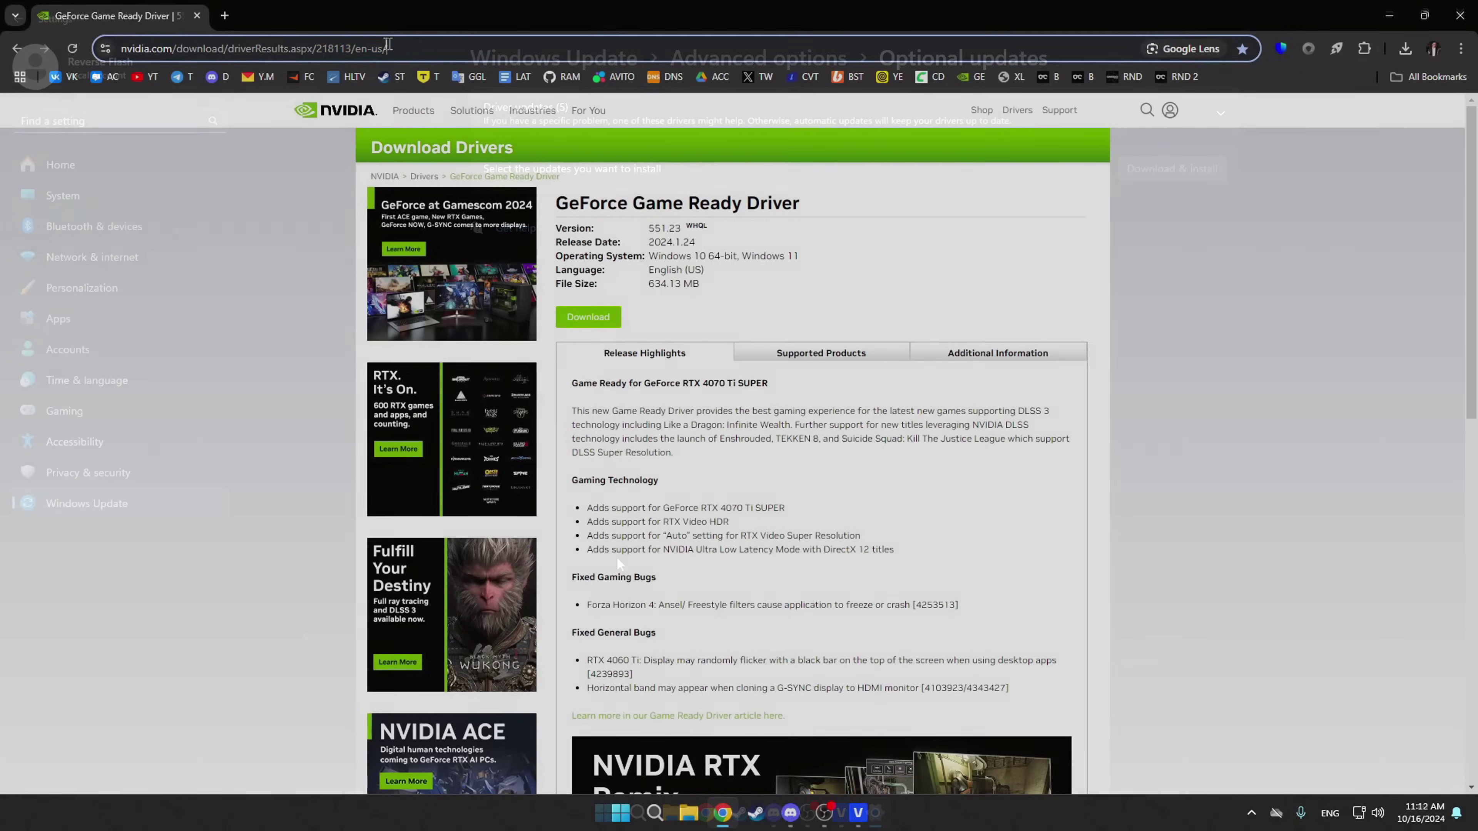
Download GeForce Game Ready Driver 551.23 from NVIDIA's driver page in Chrome
left_click_drag(388, 44, 153, 44)
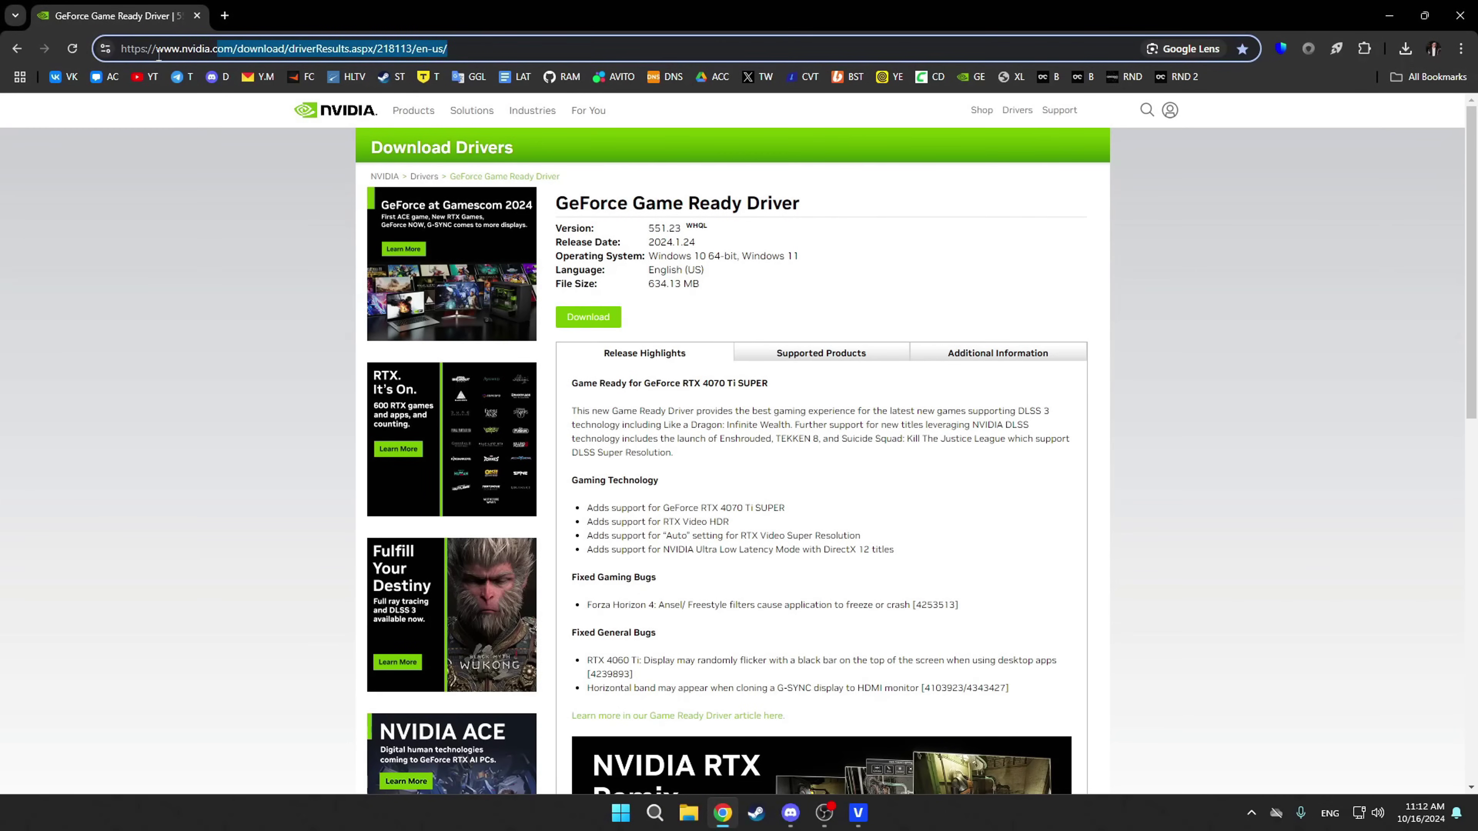
left_click(263, 260)
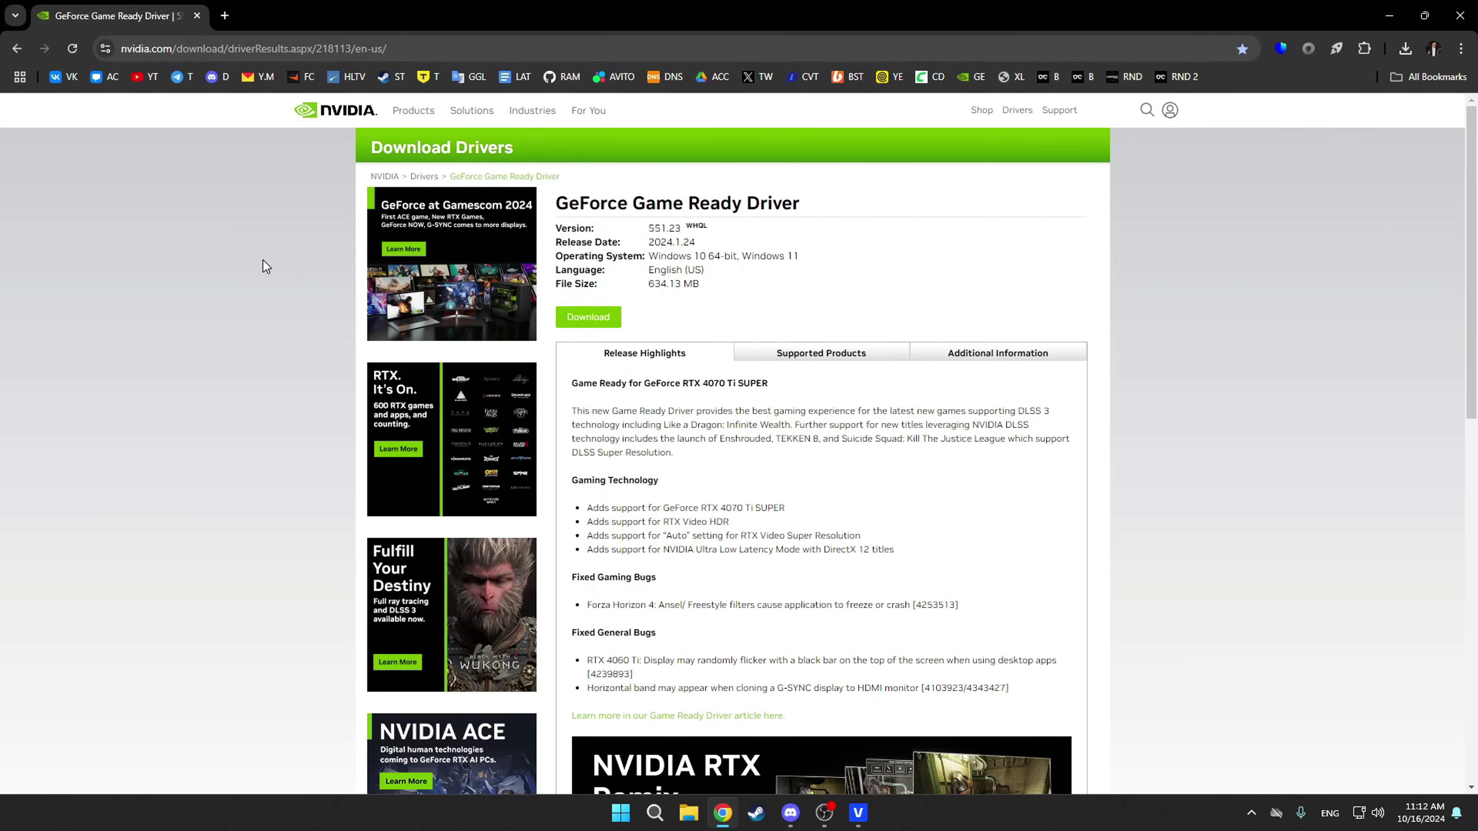
left_click(589, 318)
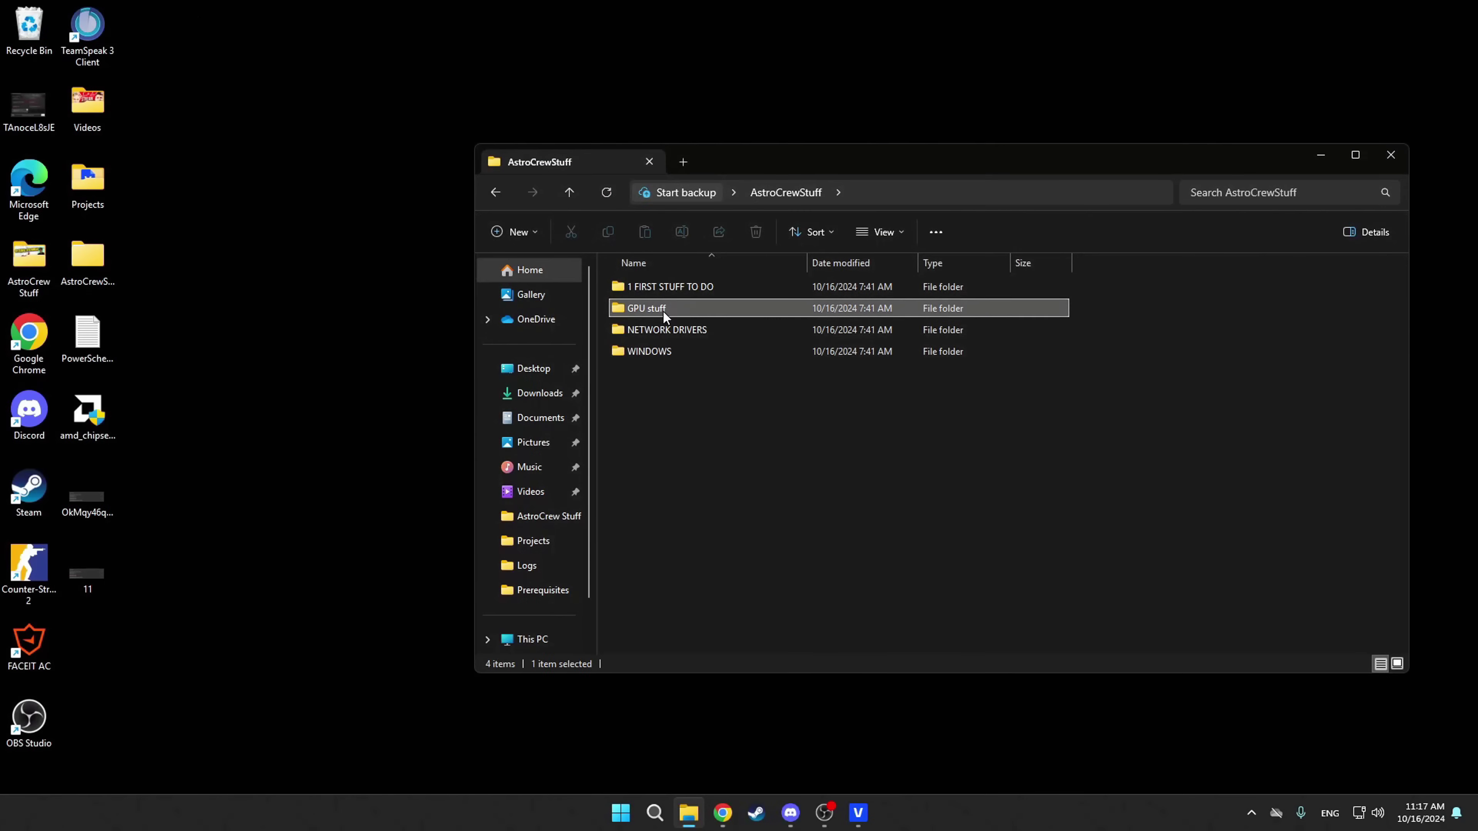
Launch Display Driver Uninstaller from GPU stuff > DDU v18.0.6.9, dismissing the update prompts
double_click(663, 311)
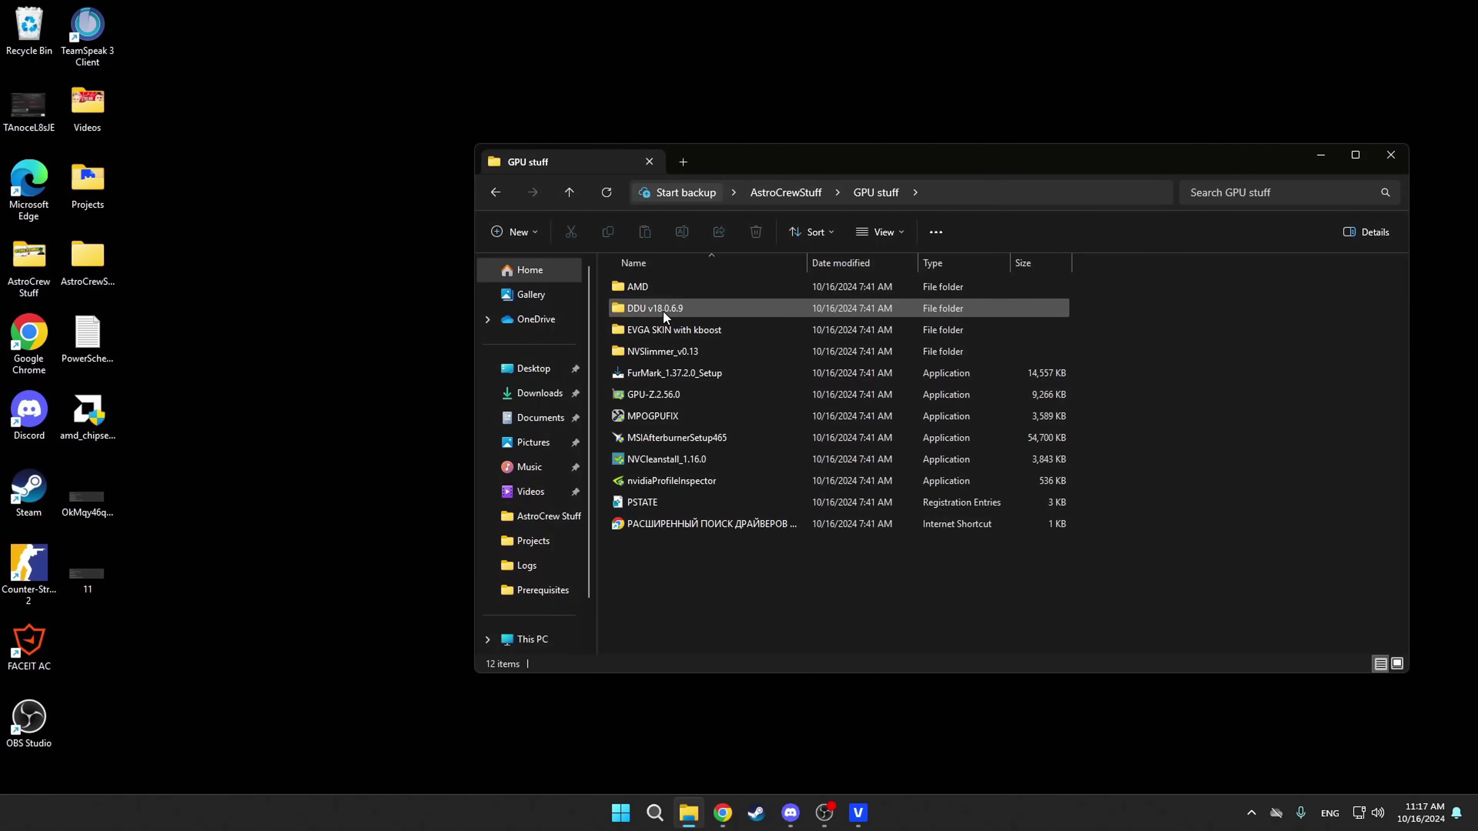
double_click(668, 311)
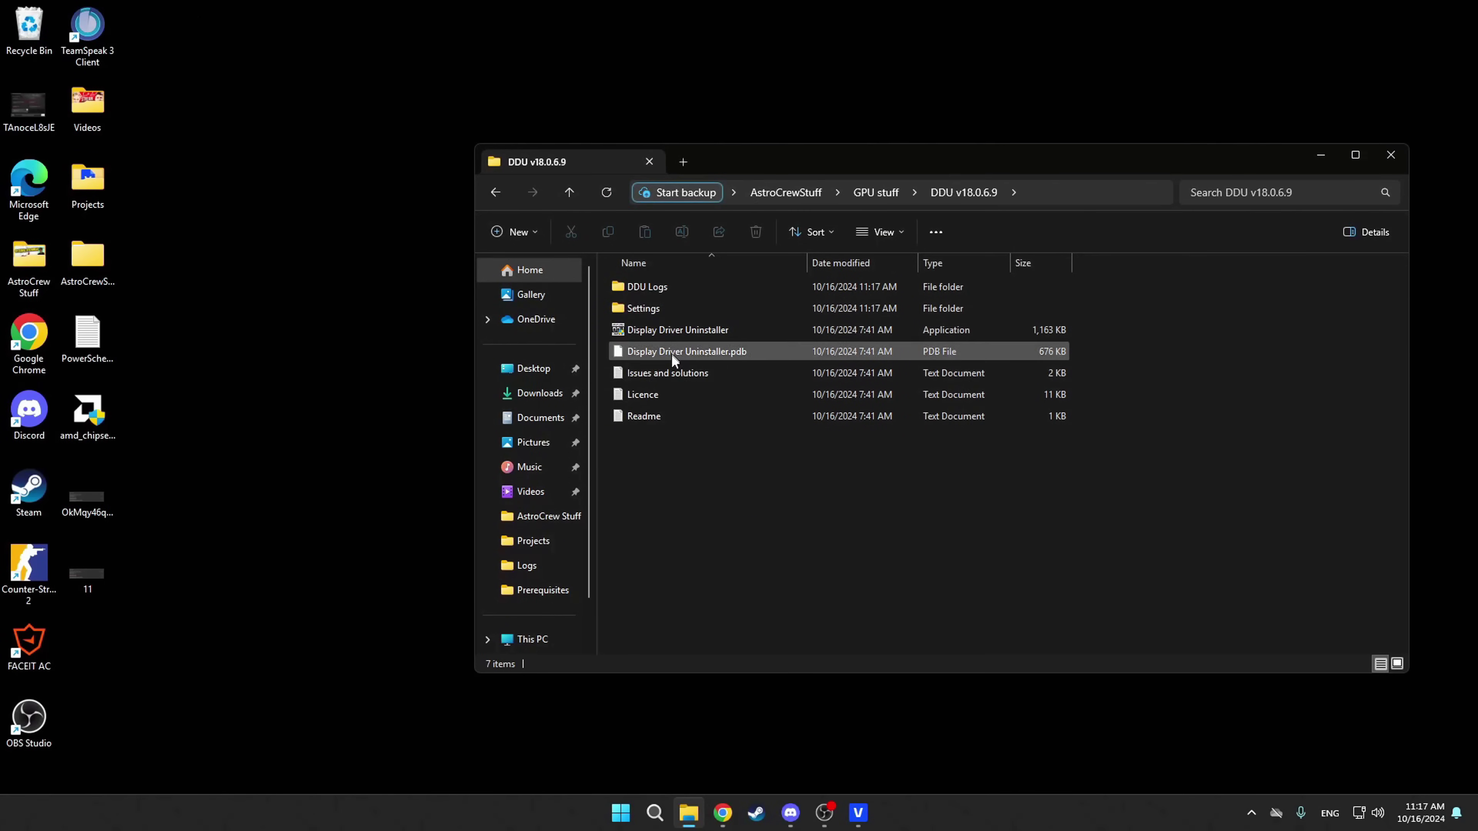
left_click(683, 332)
double_click(686, 334)
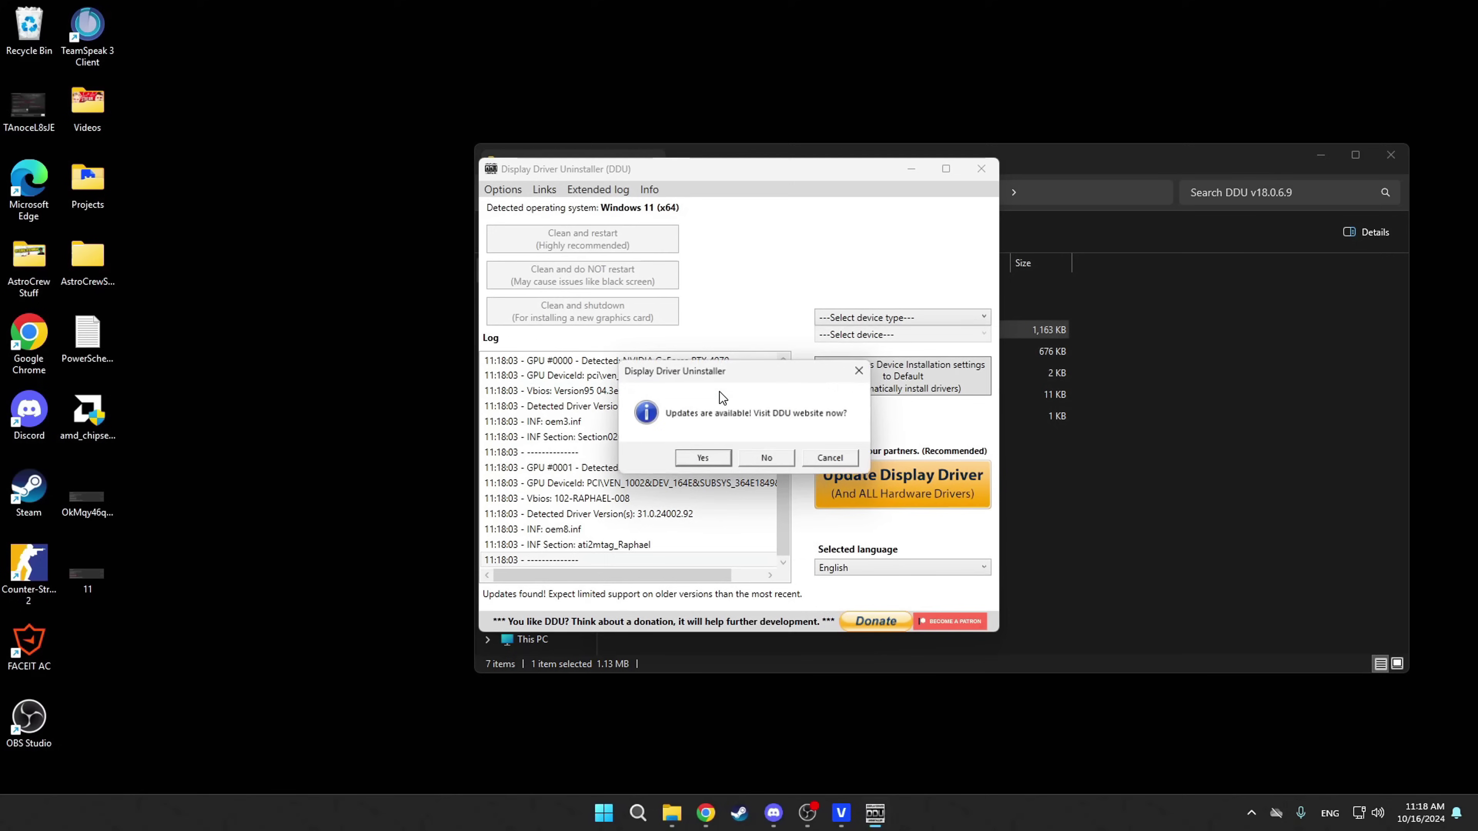
key("Escape")
key("Return")
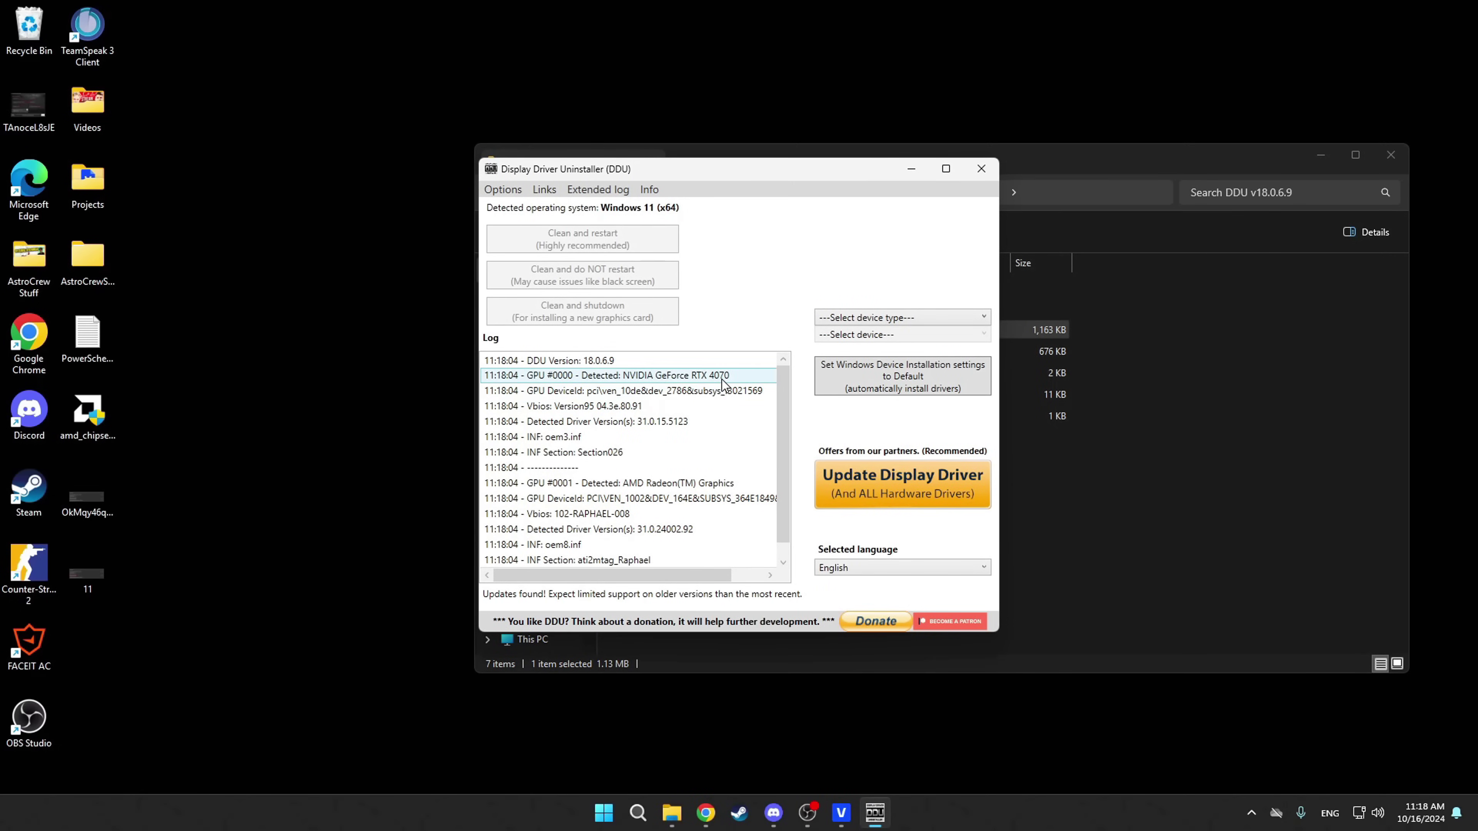
Check DDU's options, choose GPU and NVIDIA, then clean the driver and restart
left_click(502, 190)
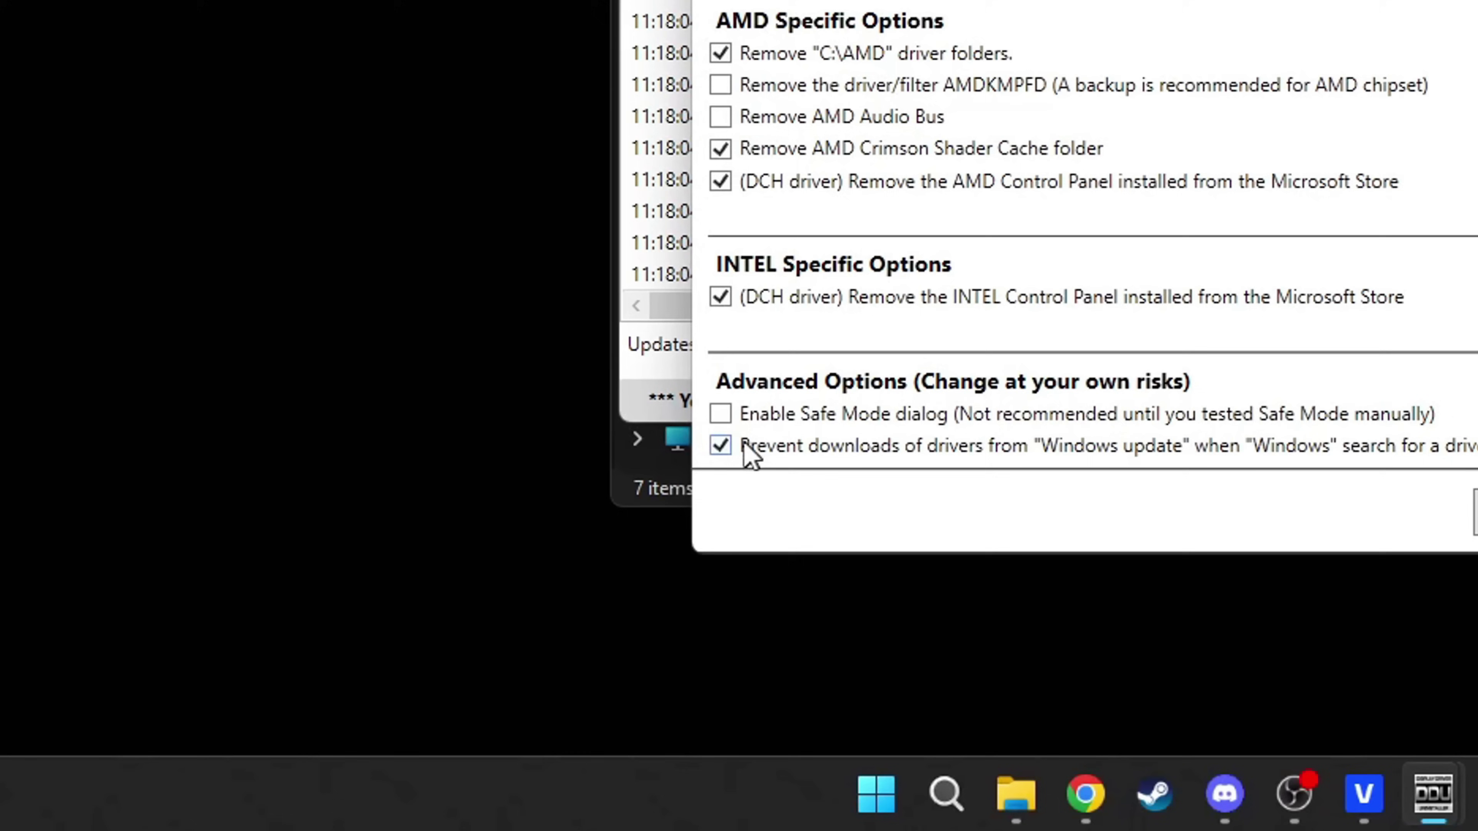
mouse_move(966, 457)
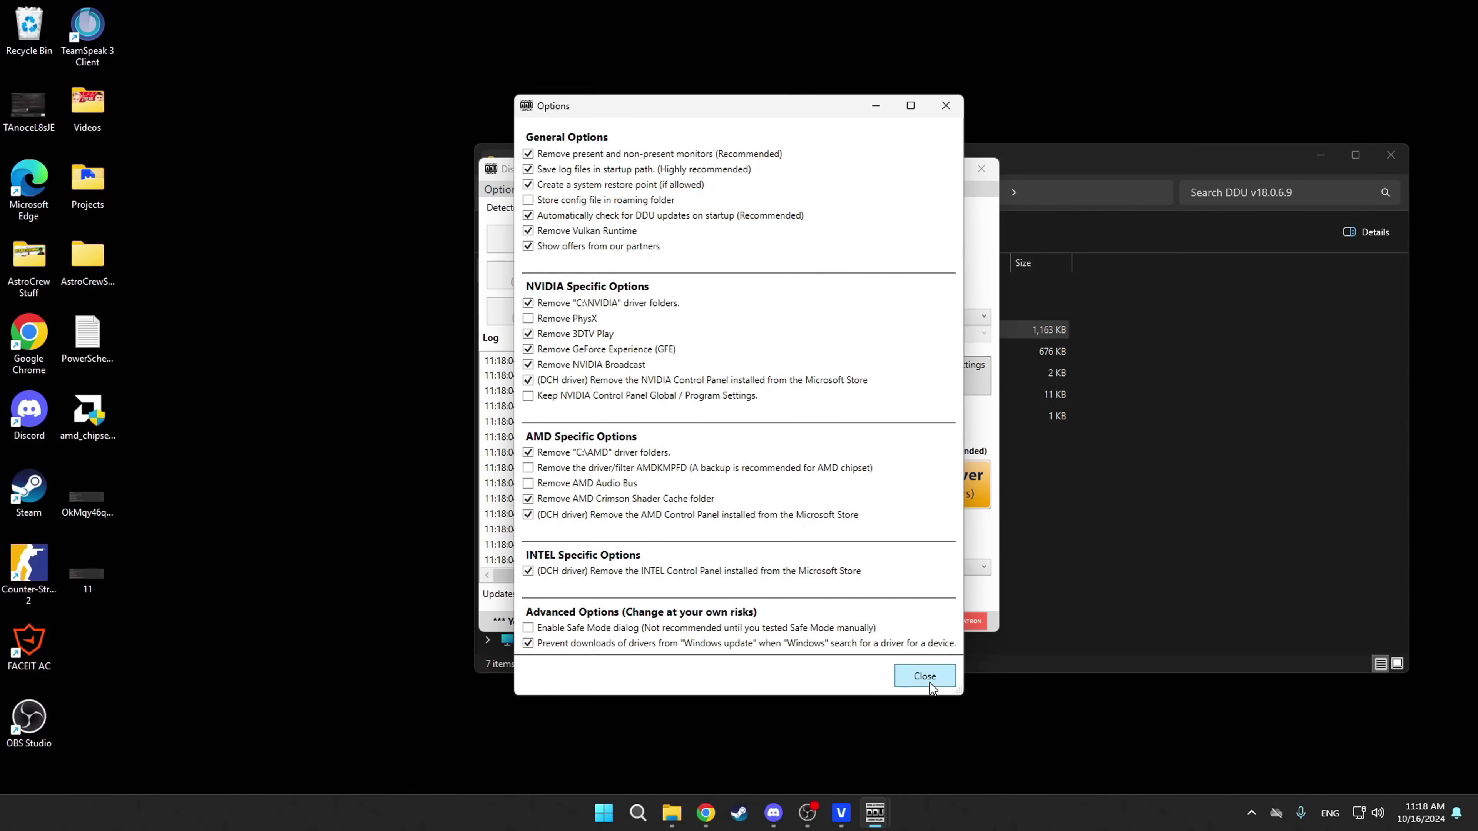
left_click(924, 681)
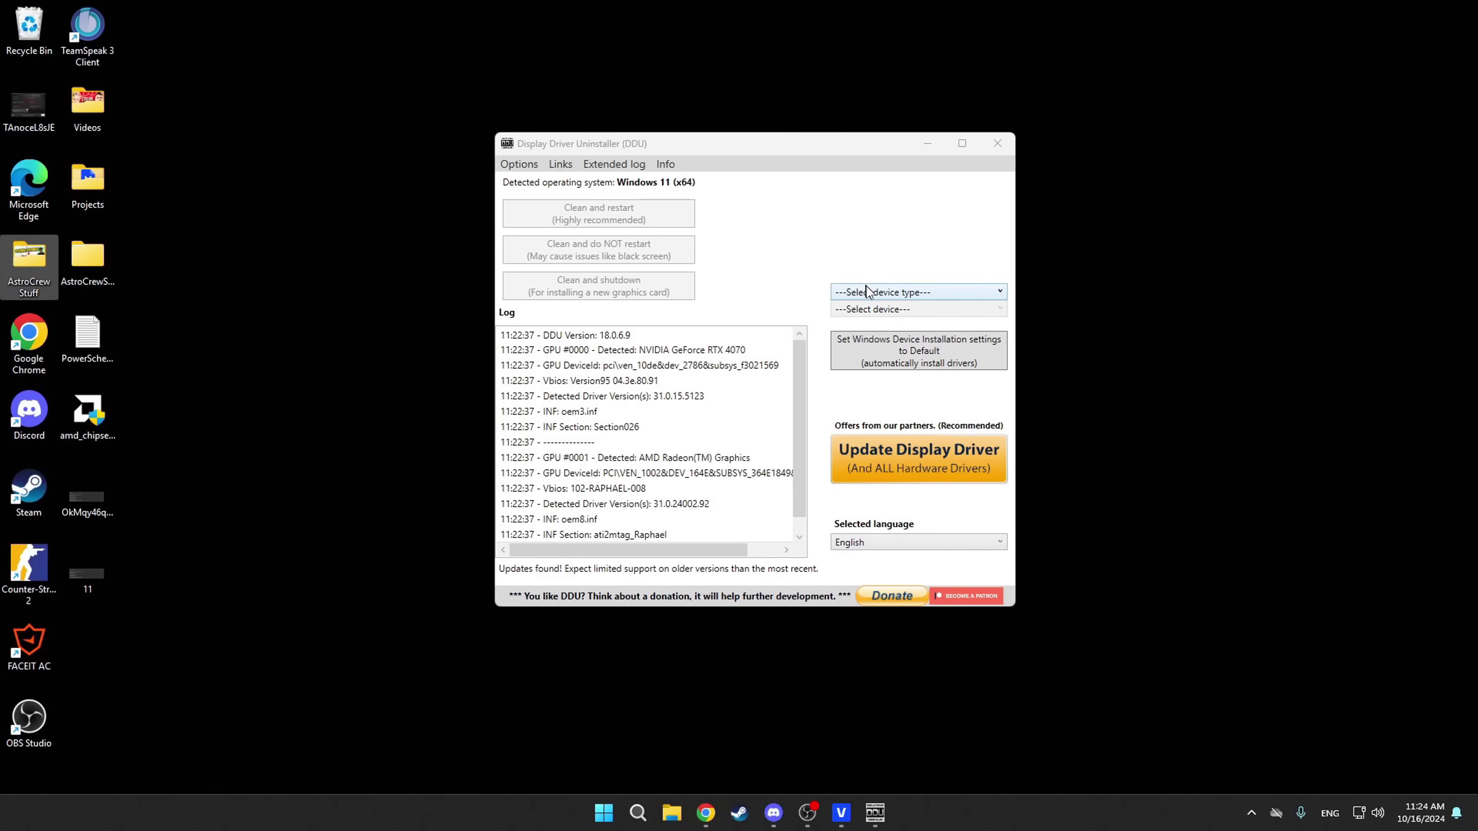
left_click(866, 291)
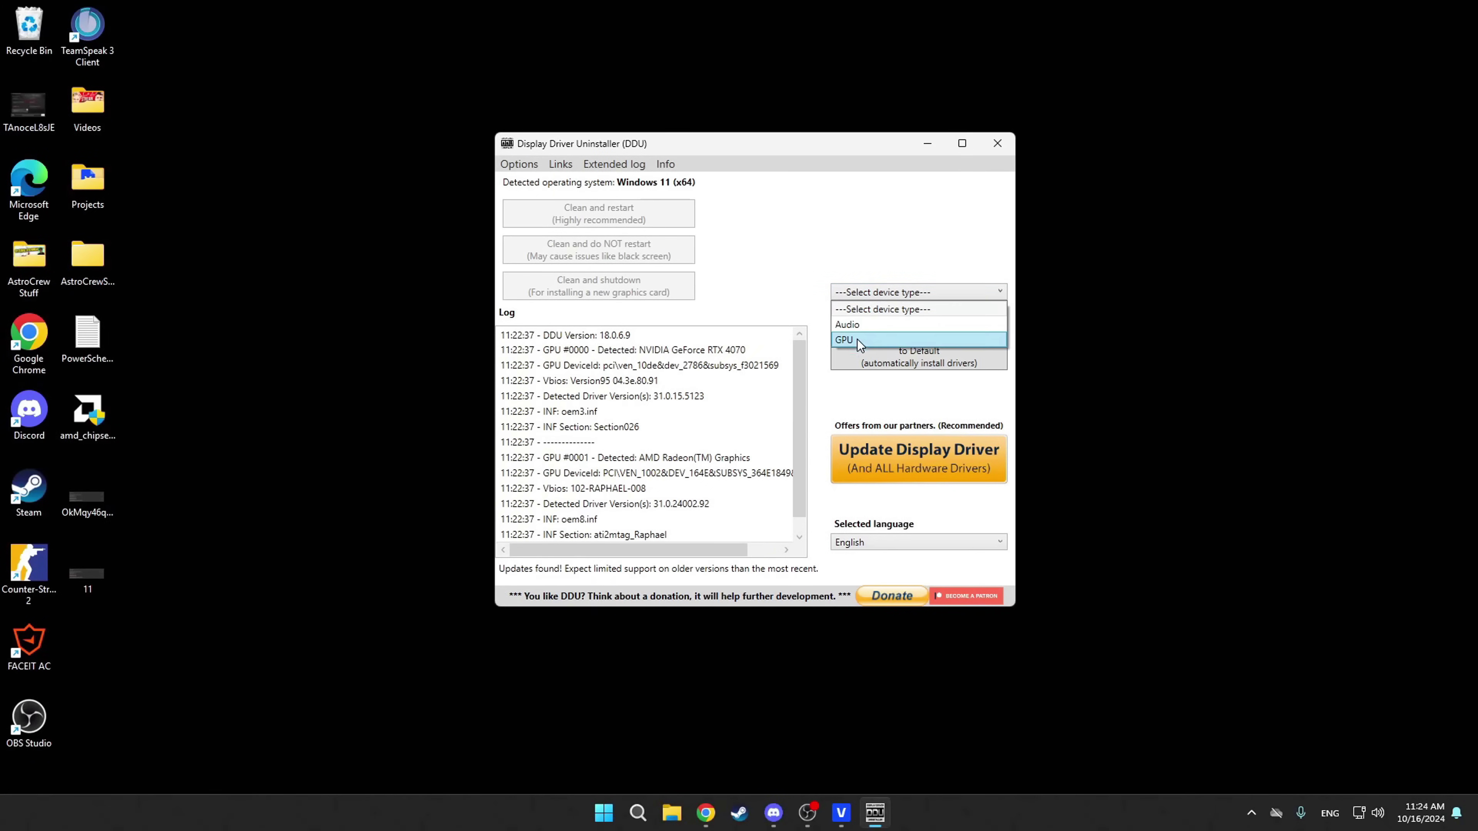
left_click(857, 340)
left_click(863, 310)
left_click(861, 373)
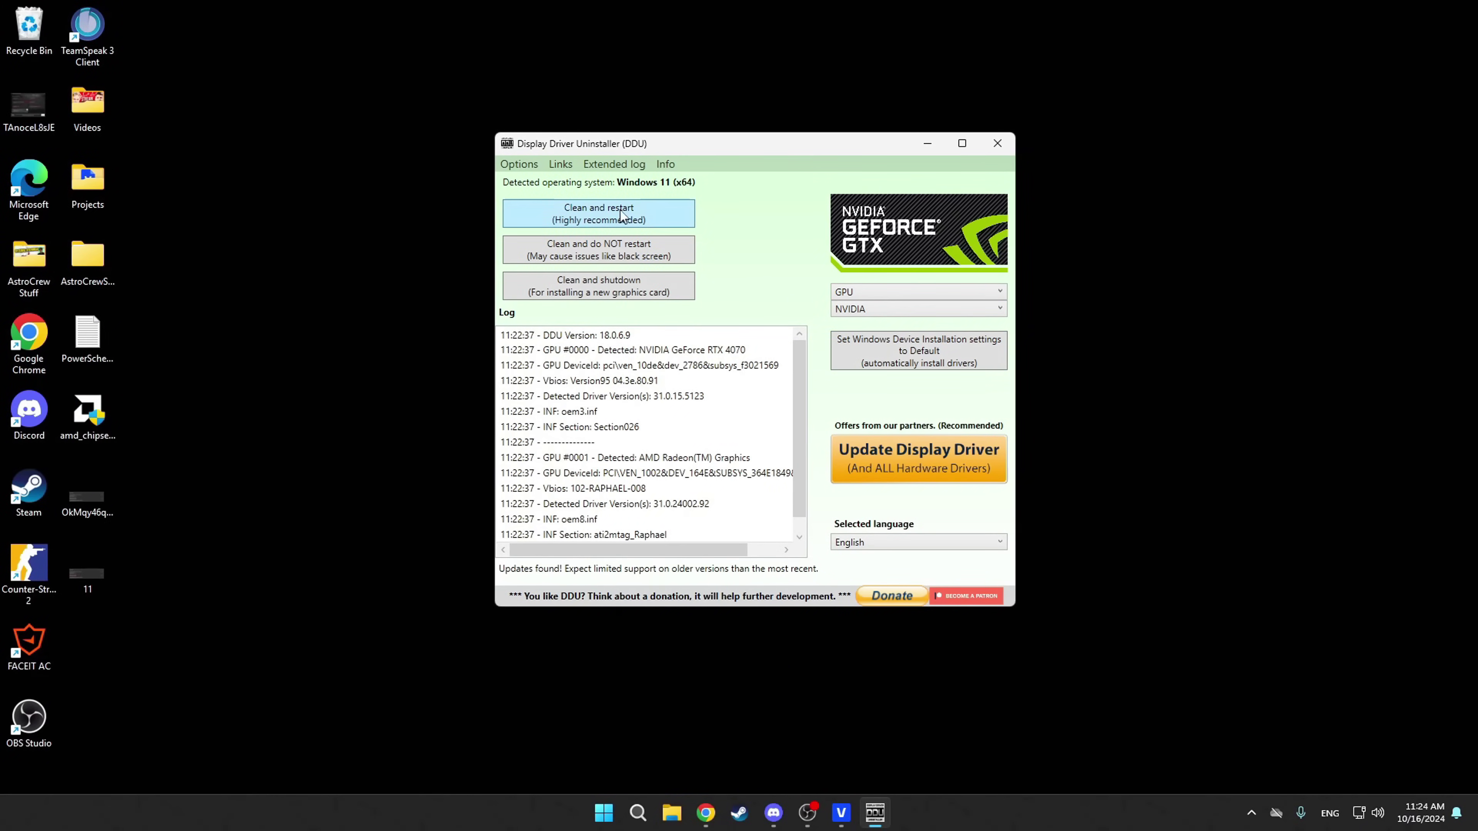
left_click(599, 219)
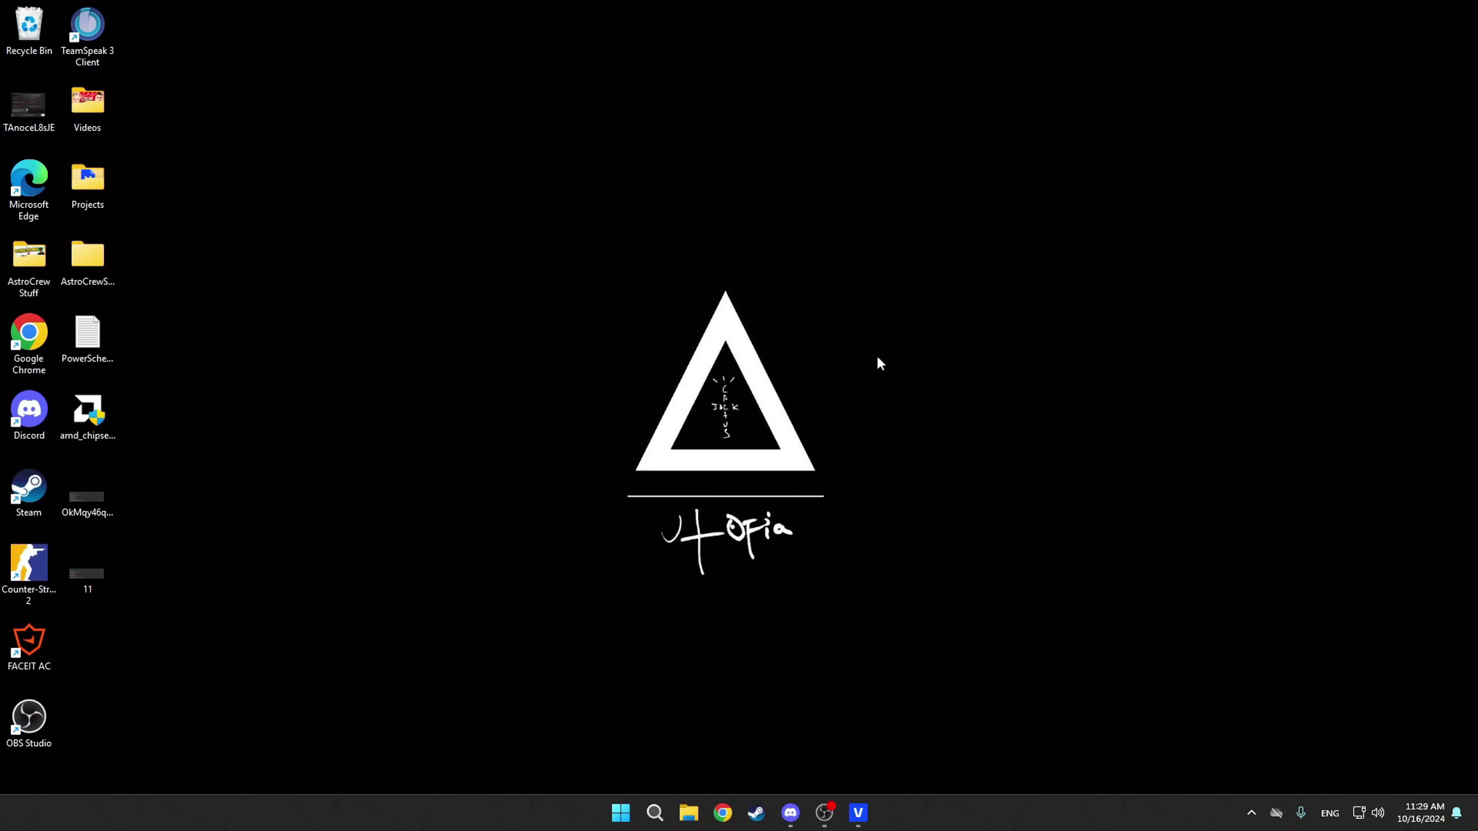
Expand the desktop's classic context menu and check the driver's version and release date
right_click(860, 368)
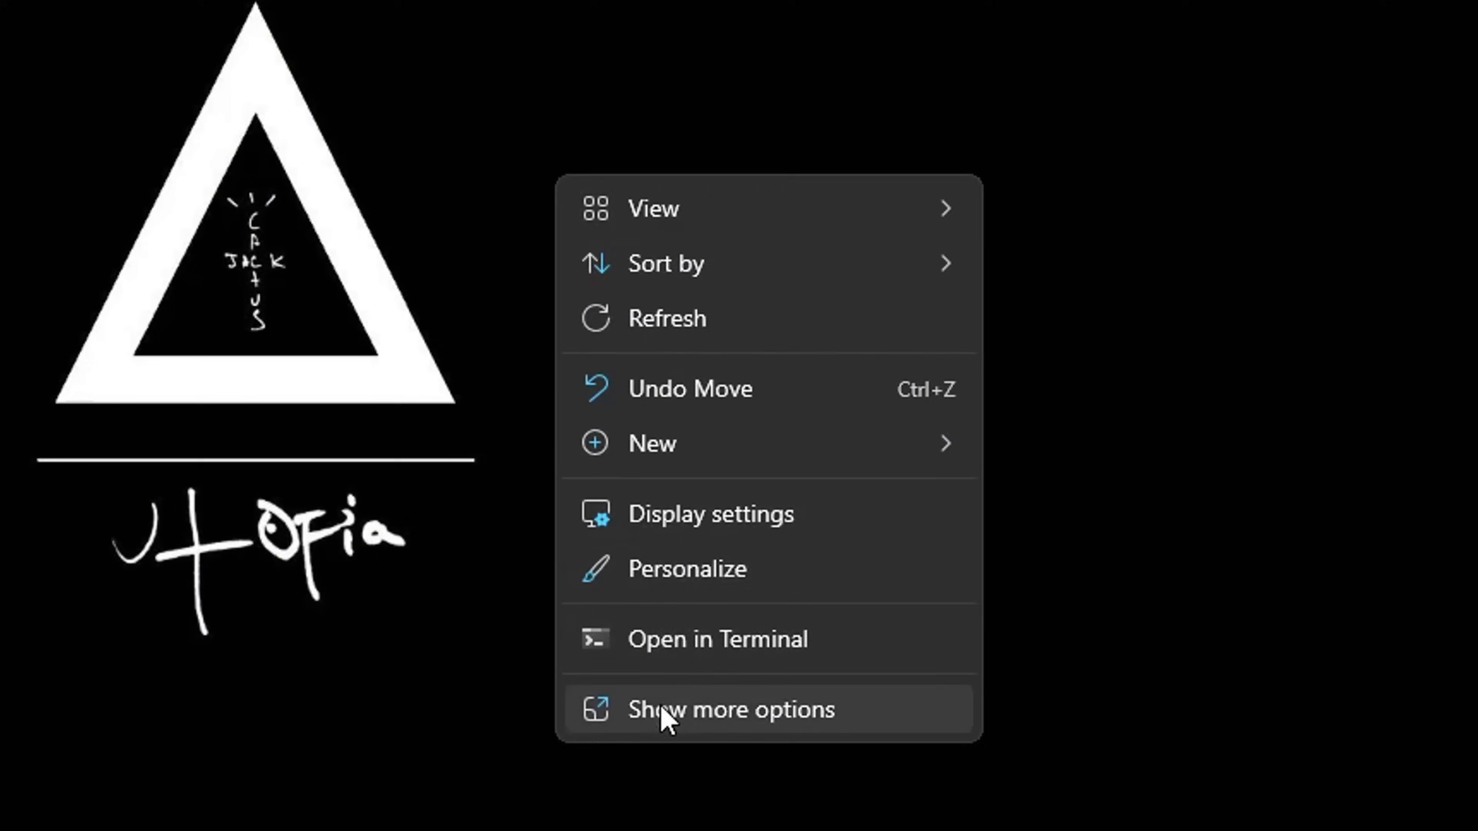
left_click(666, 720)
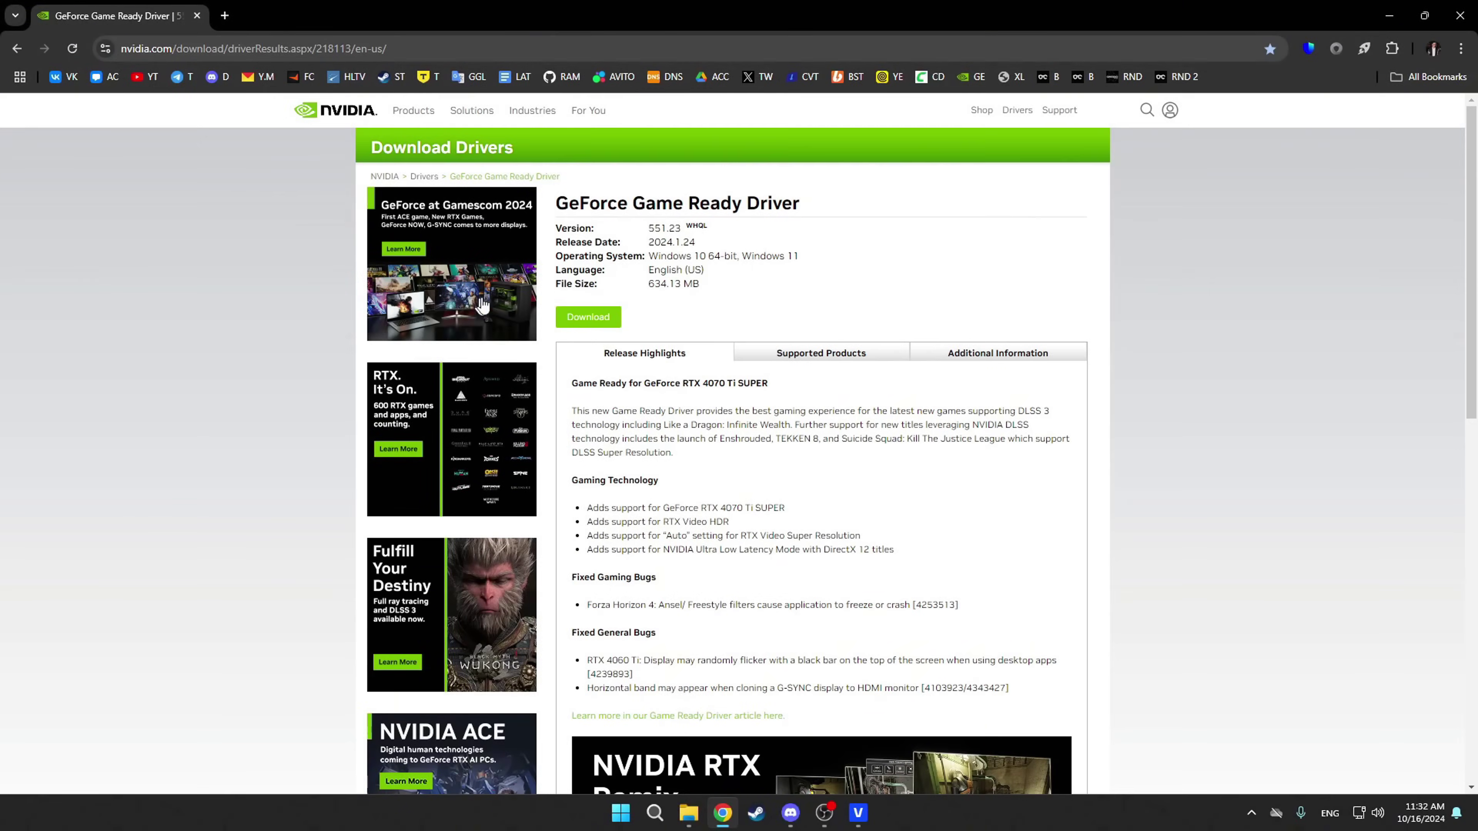
left_click_drag(709, 243, 649, 227)
left_click(652, 229)
Launch the 551.23 NVIDIA driver installer from the Downloads folder
left_click(1385, 16)
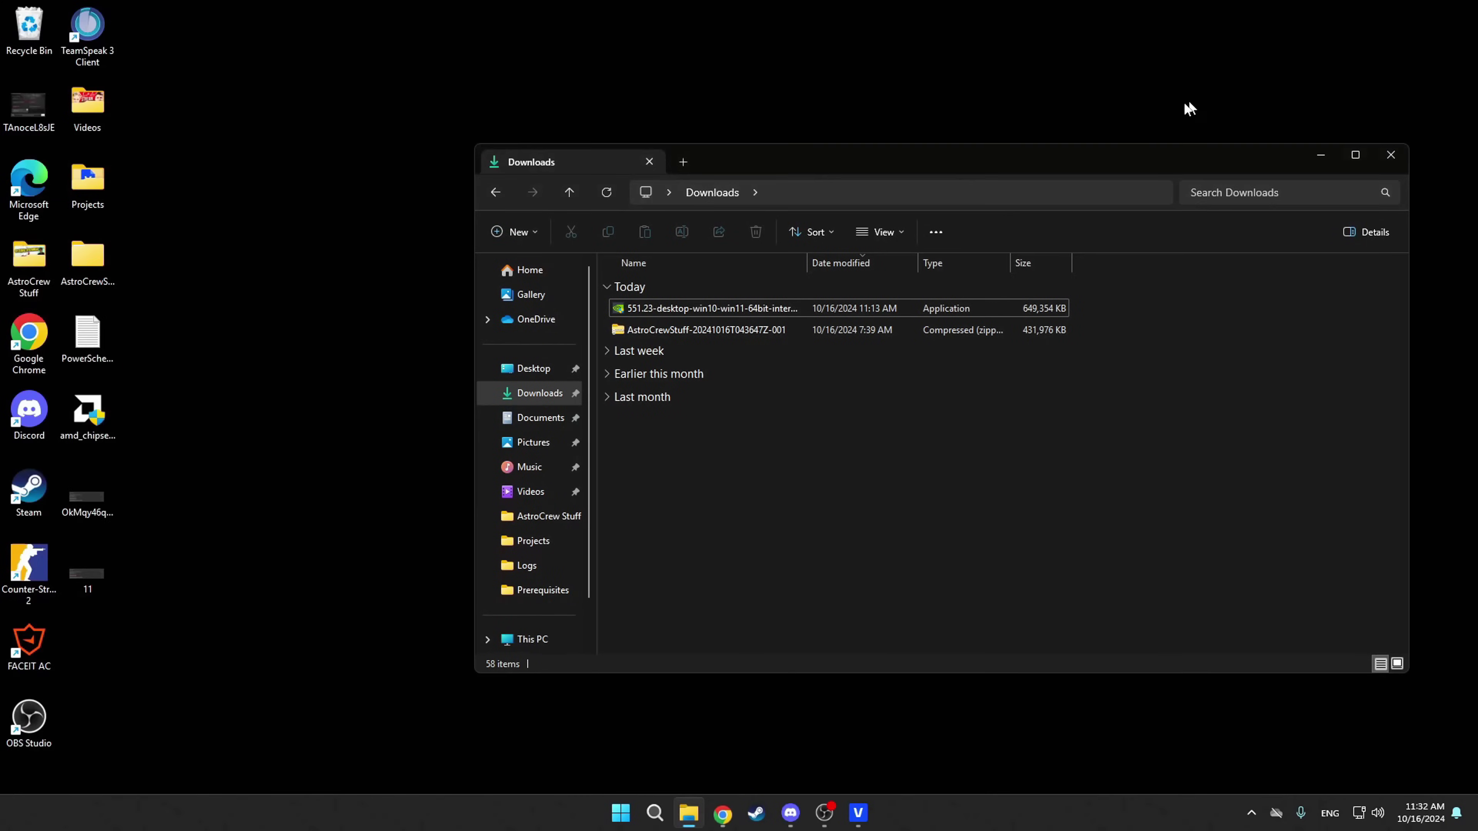
left_click(745, 306)
left_click_drag(1107, 313, 1031, 302)
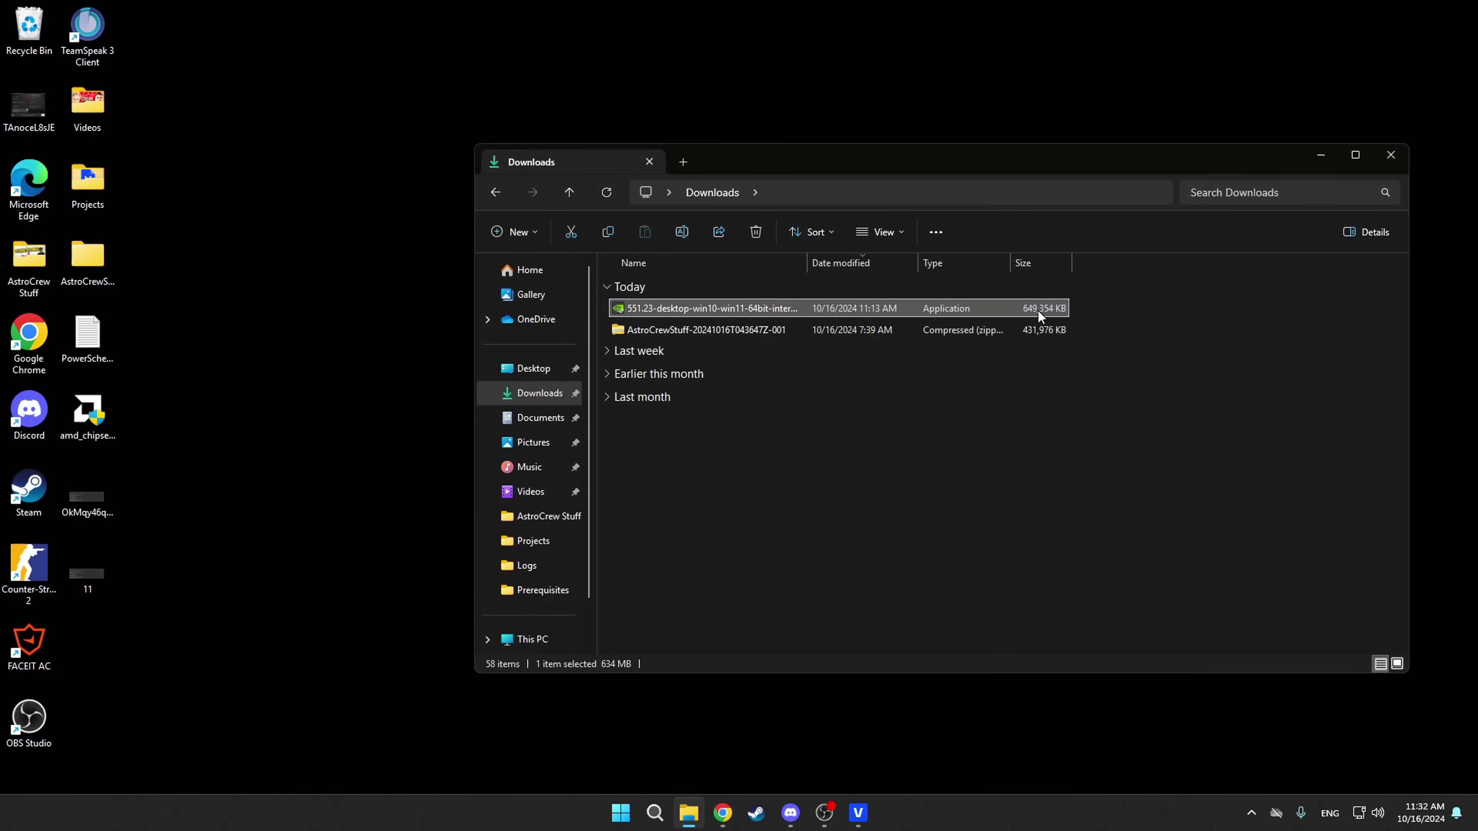
left_click(1129, 317)
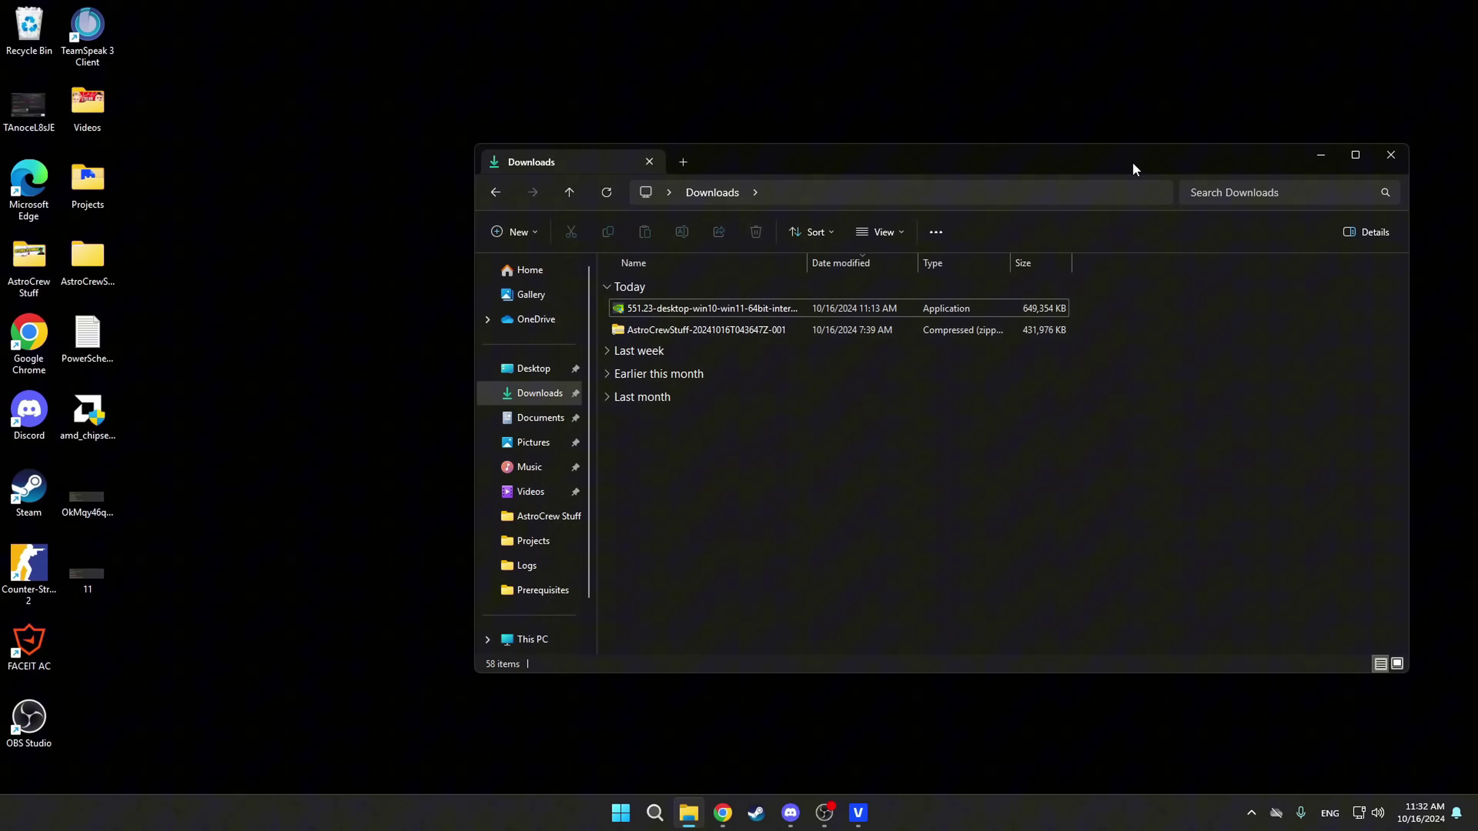
left_click_drag(1134, 169, 1030, 181)
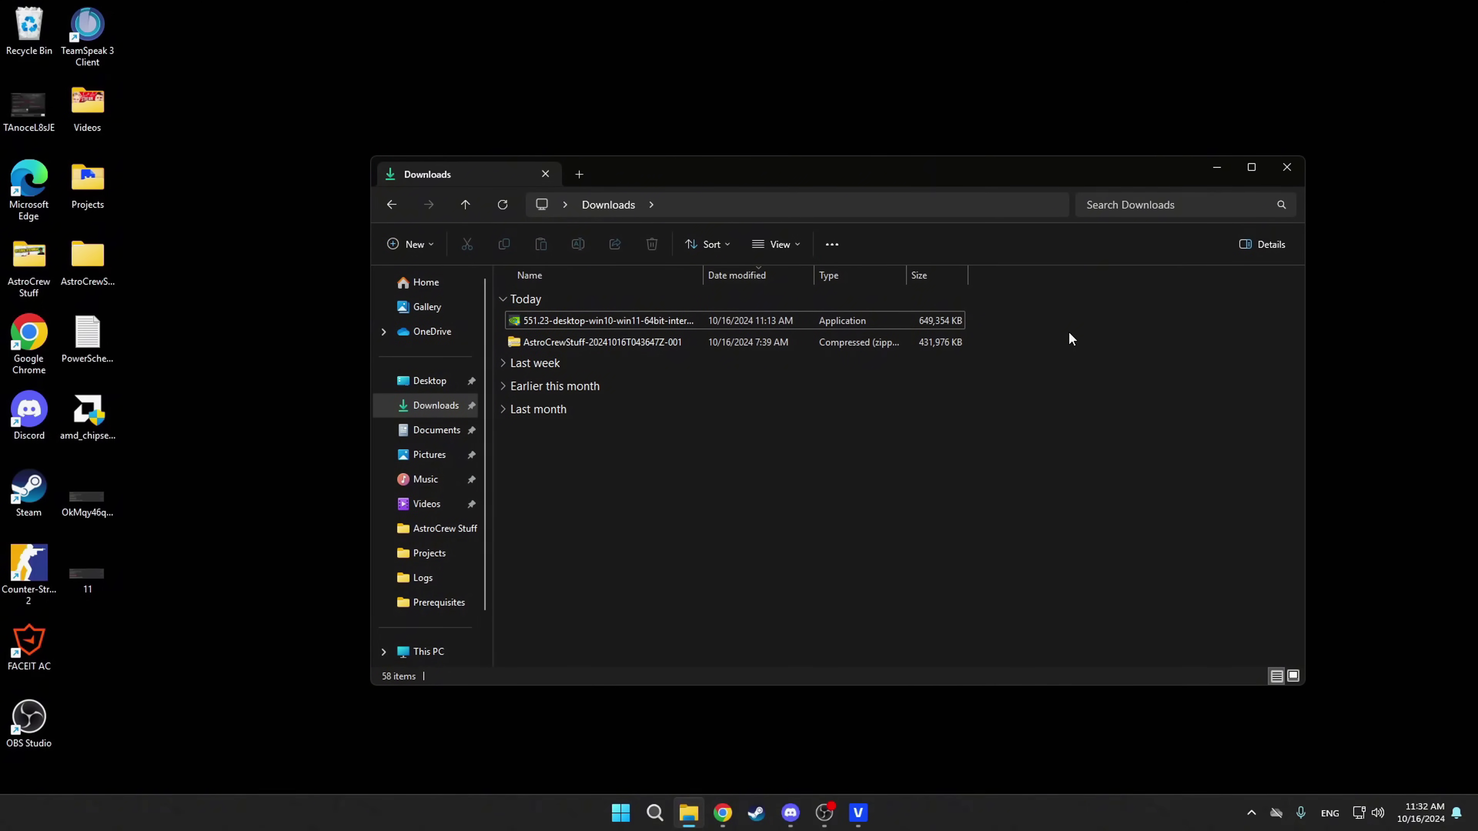
double_click(593, 321)
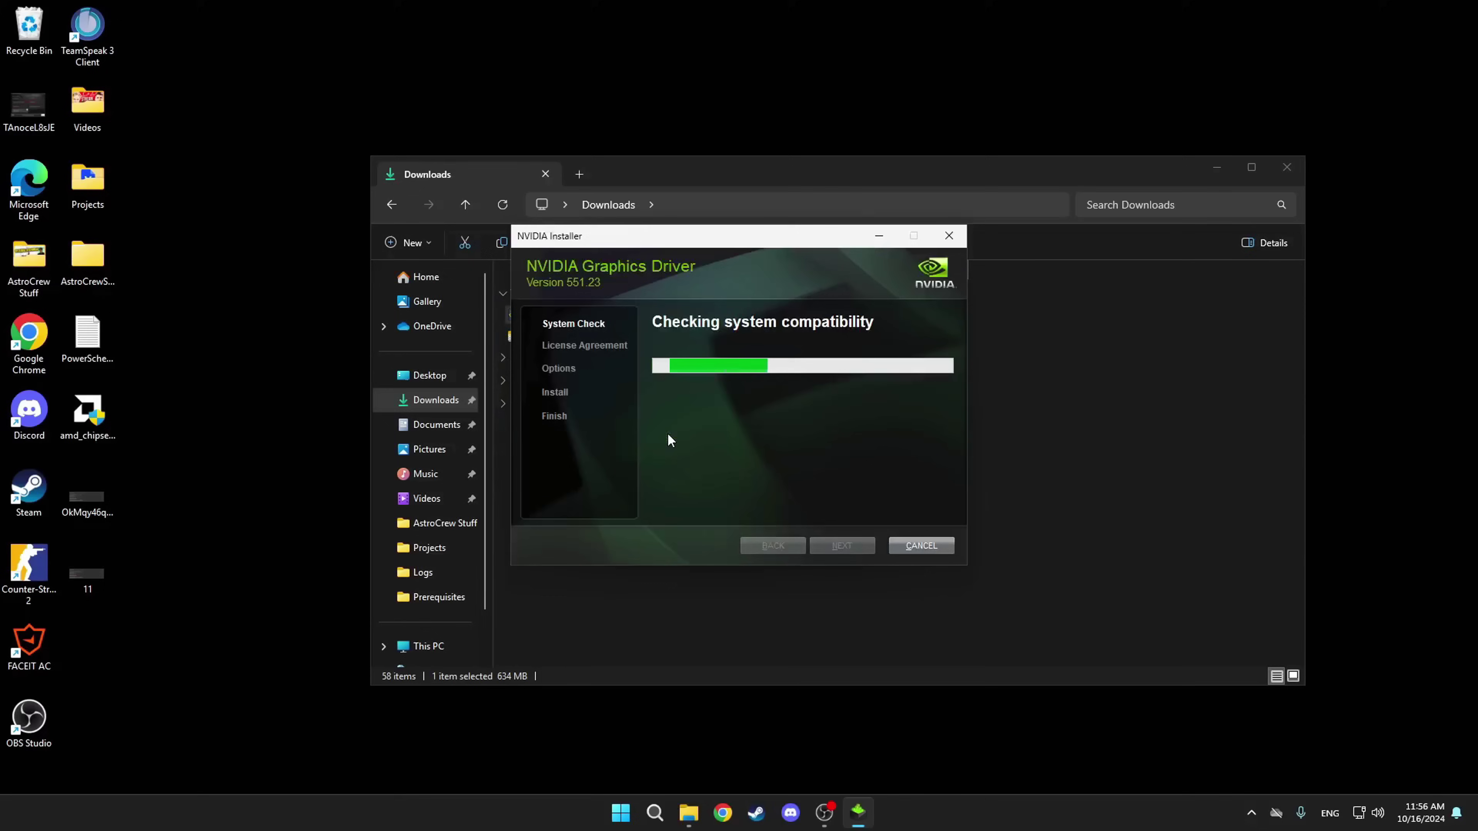
Accept the license and run a Custom (Advanced) clean installation of driver 551.23
left_click(795, 541)
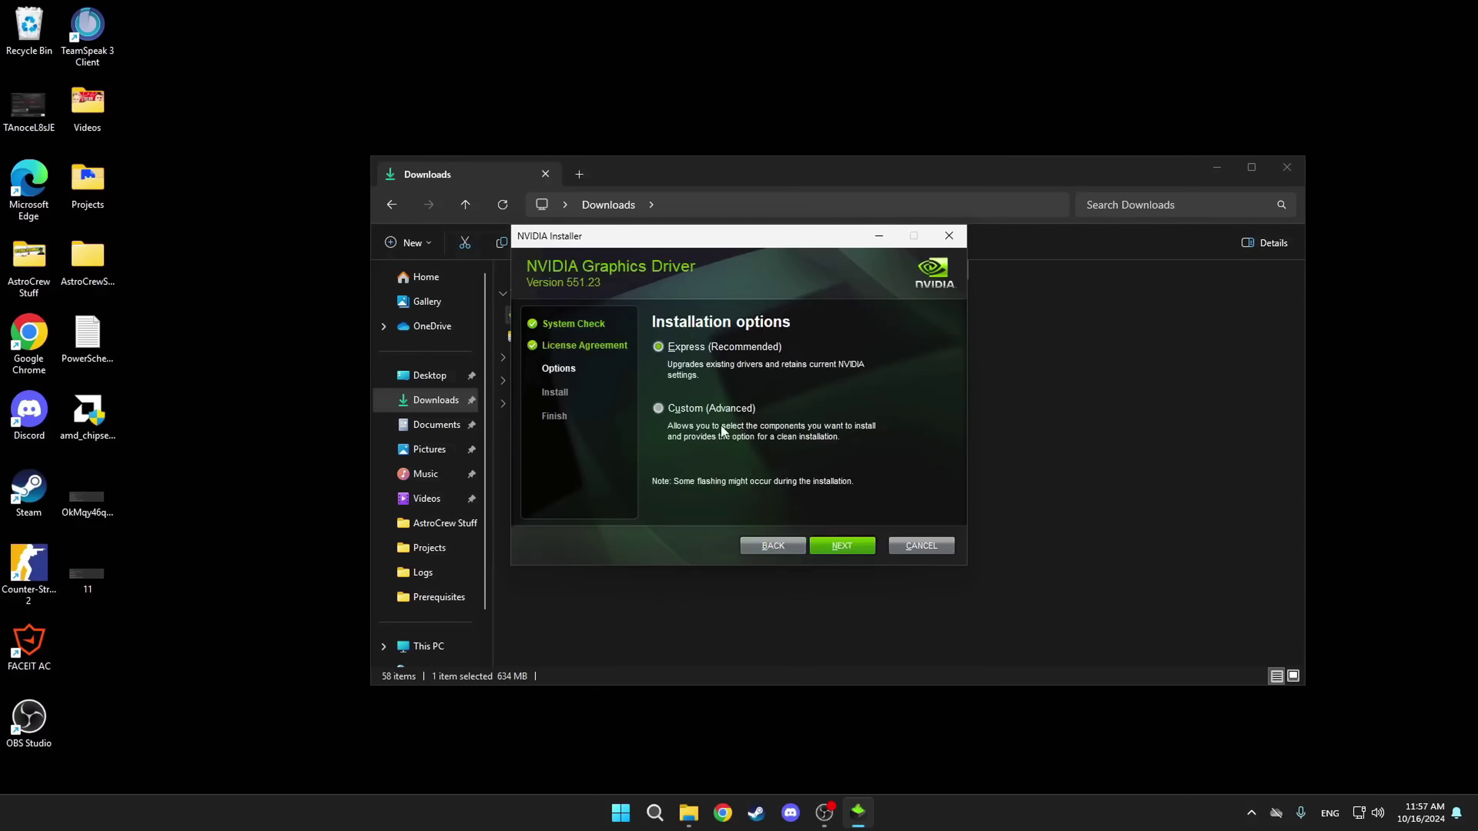
left_click(827, 544)
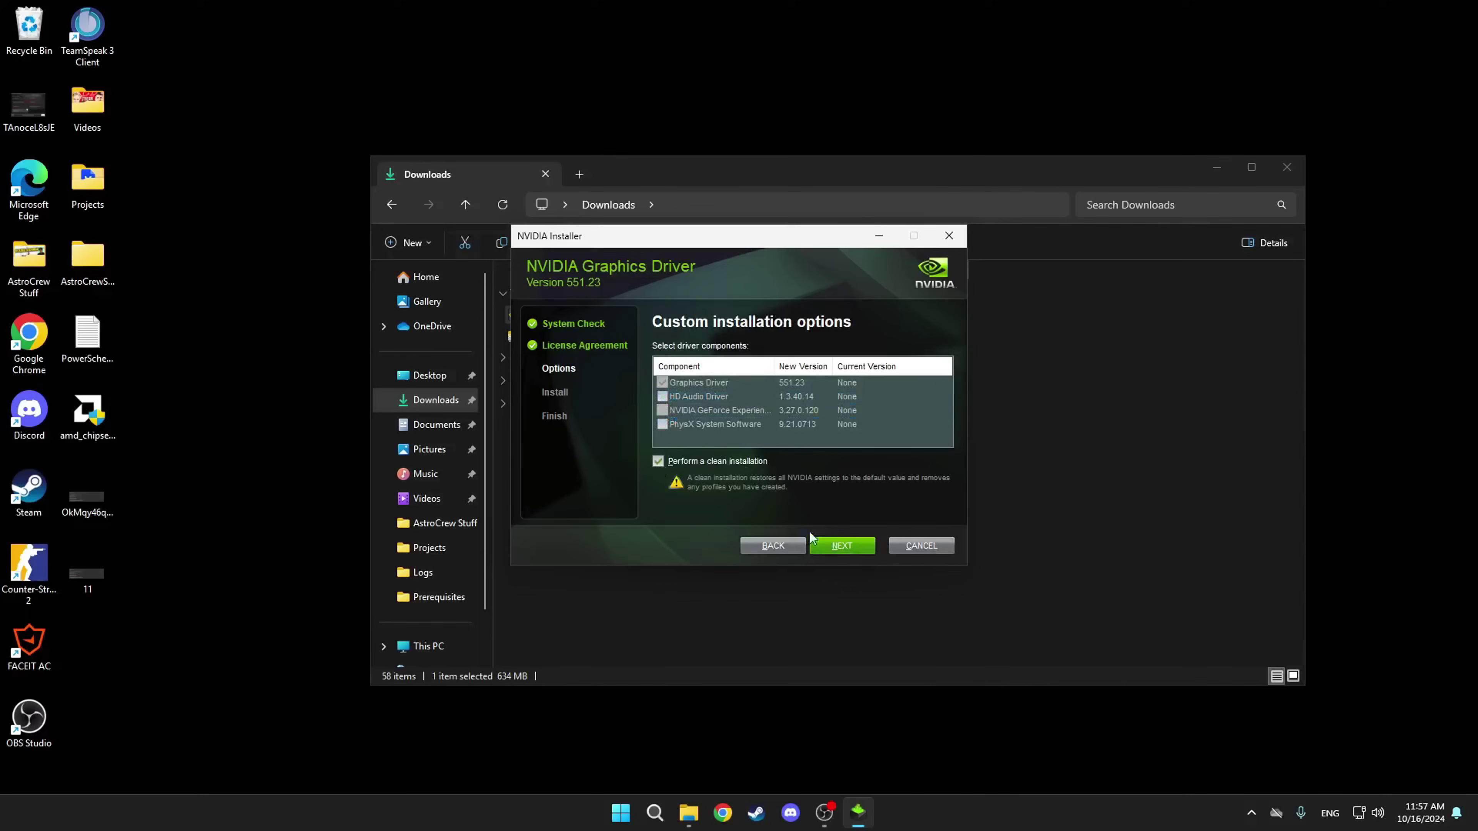
left_click(827, 548)
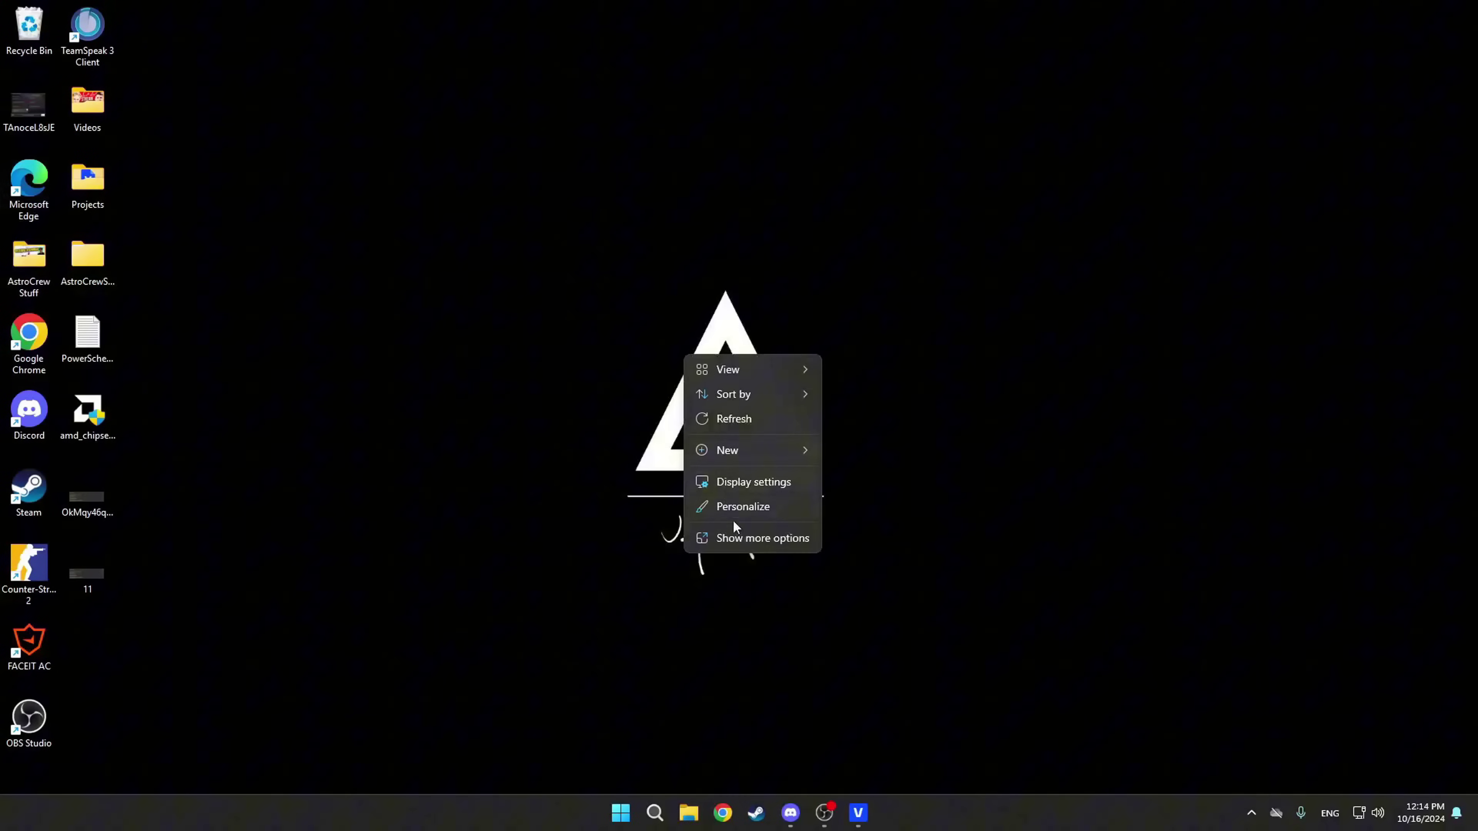
Open NVIDIA Control Panel from the classic desktop menu and accept its license agreement
left_click(738, 537)
left_click(750, 460)
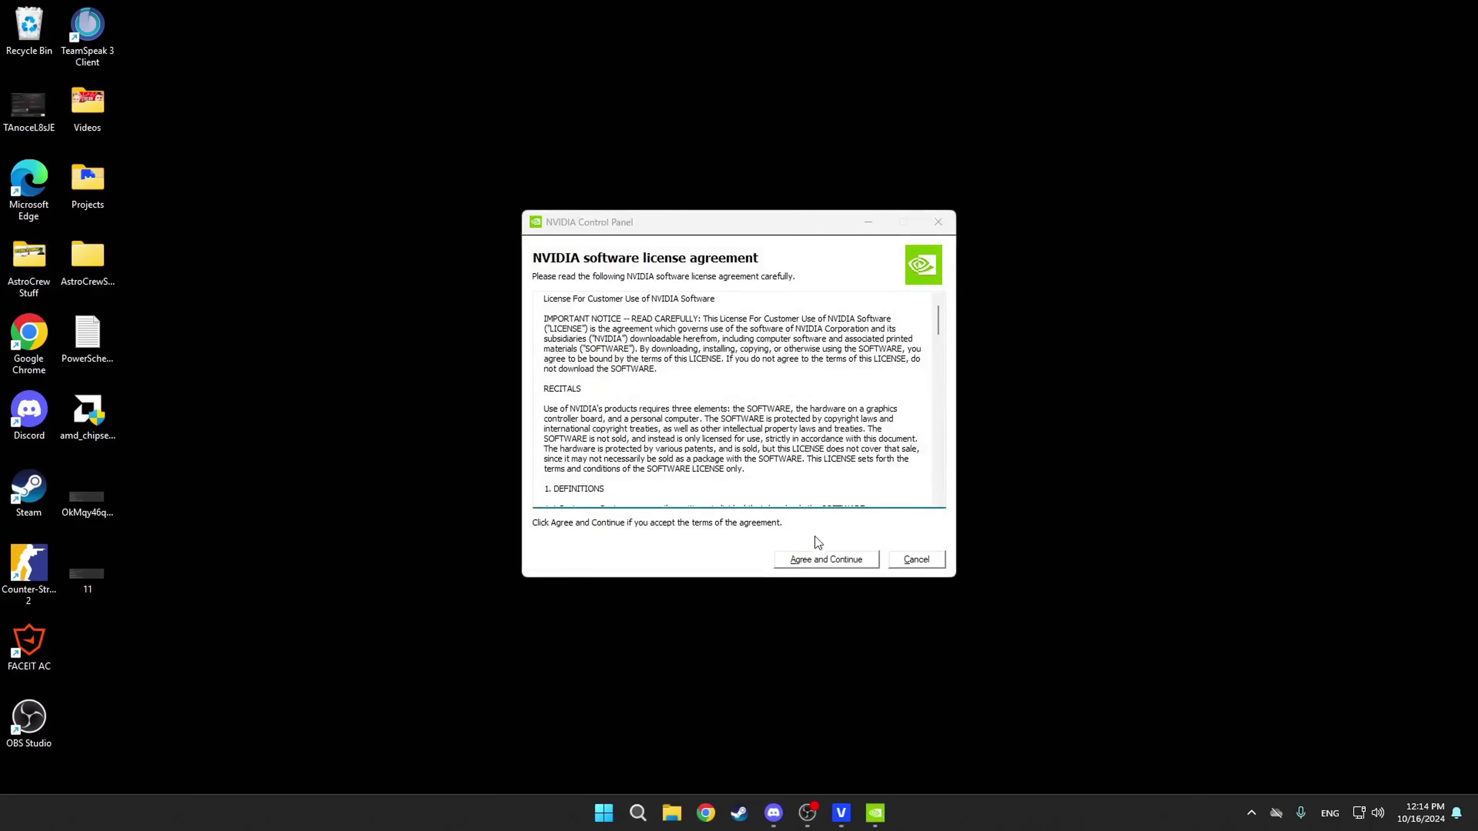
left_click(836, 560)
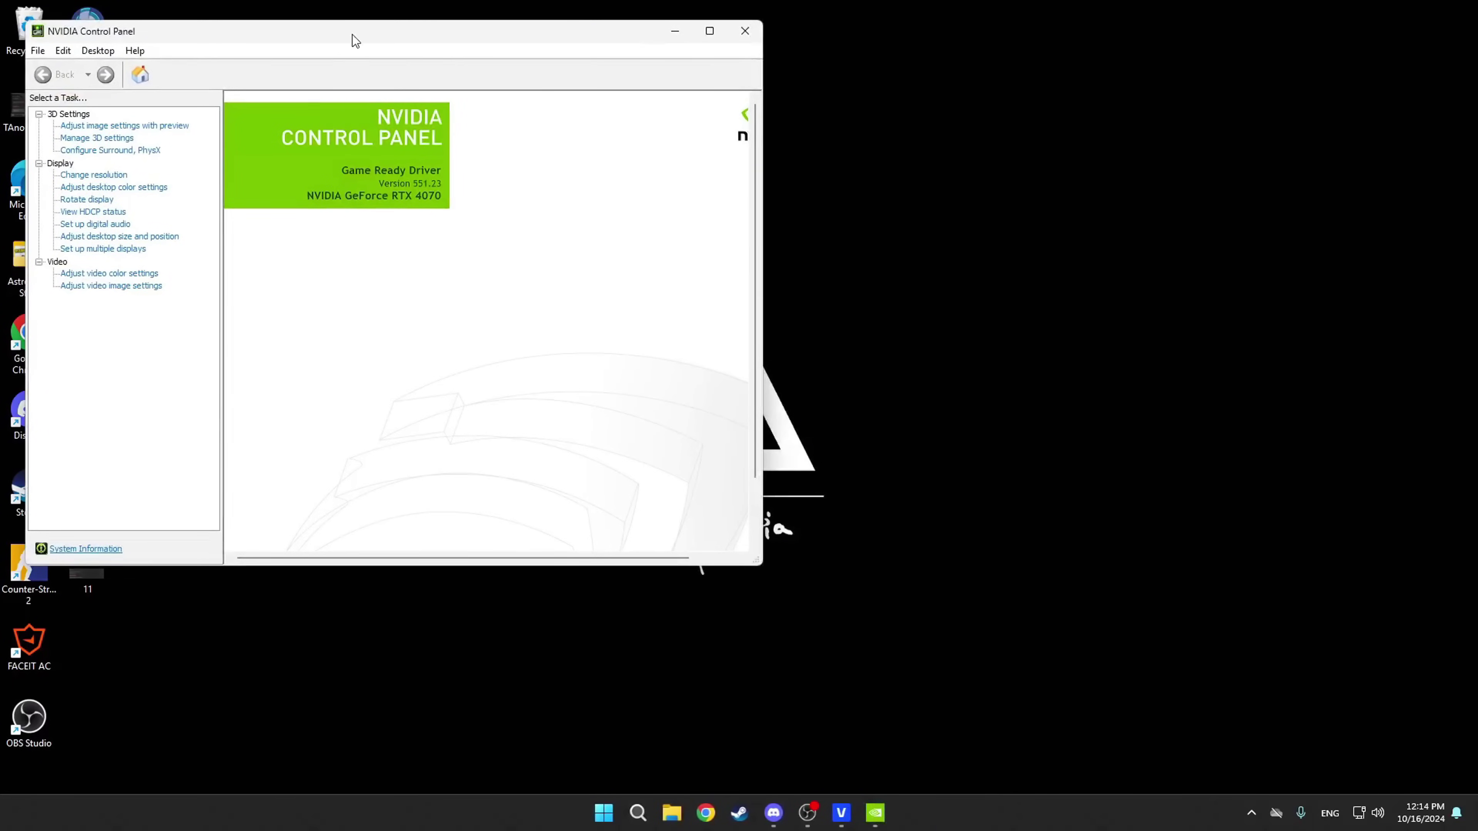
left_click_drag(354, 41, 617, 201)
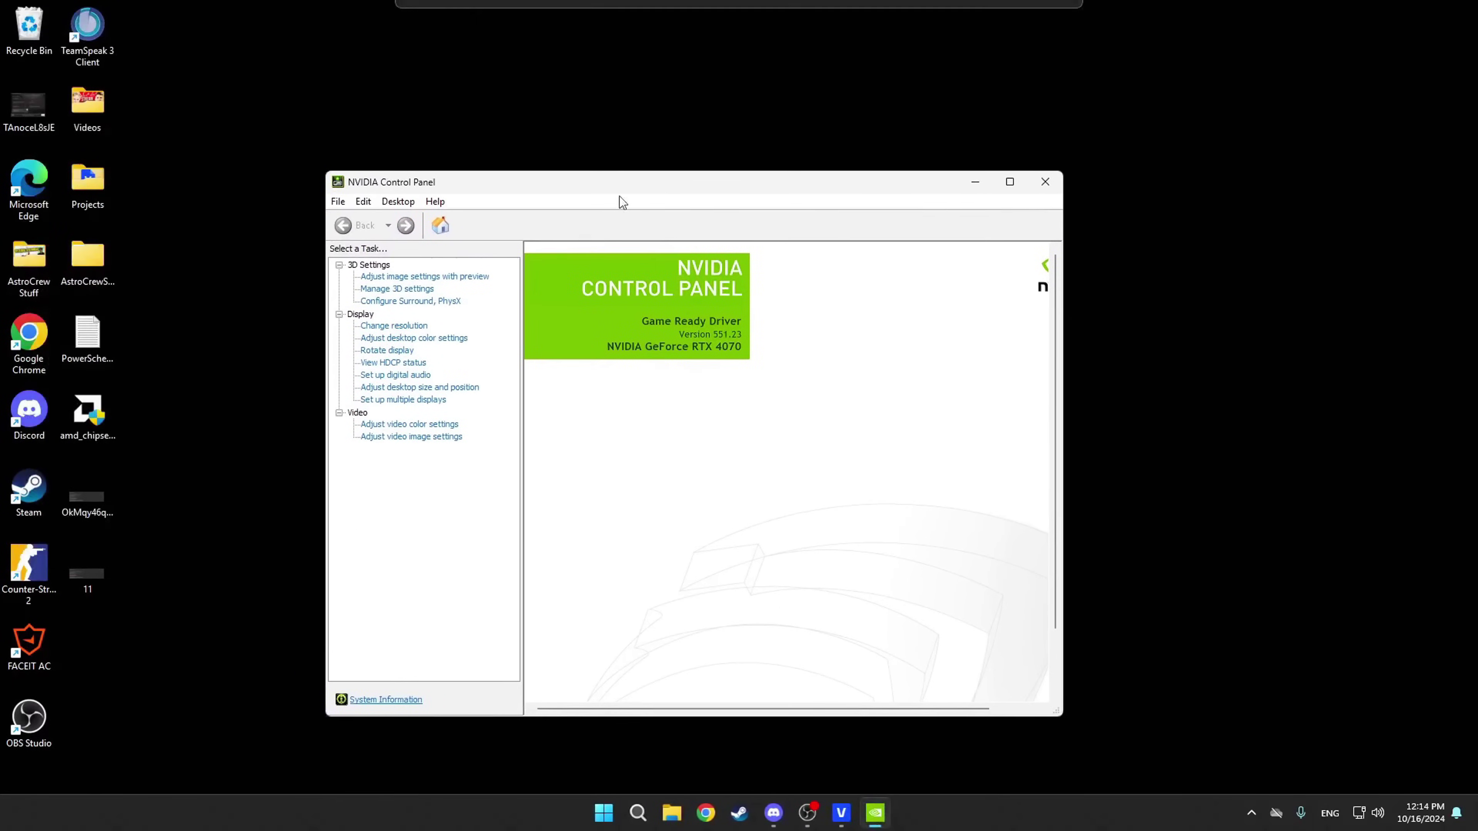
Set the resolution to 1920 × 1080 at 240Hz and apply it
left_click(413, 328)
left_click_drag(738, 550, 738, 566)
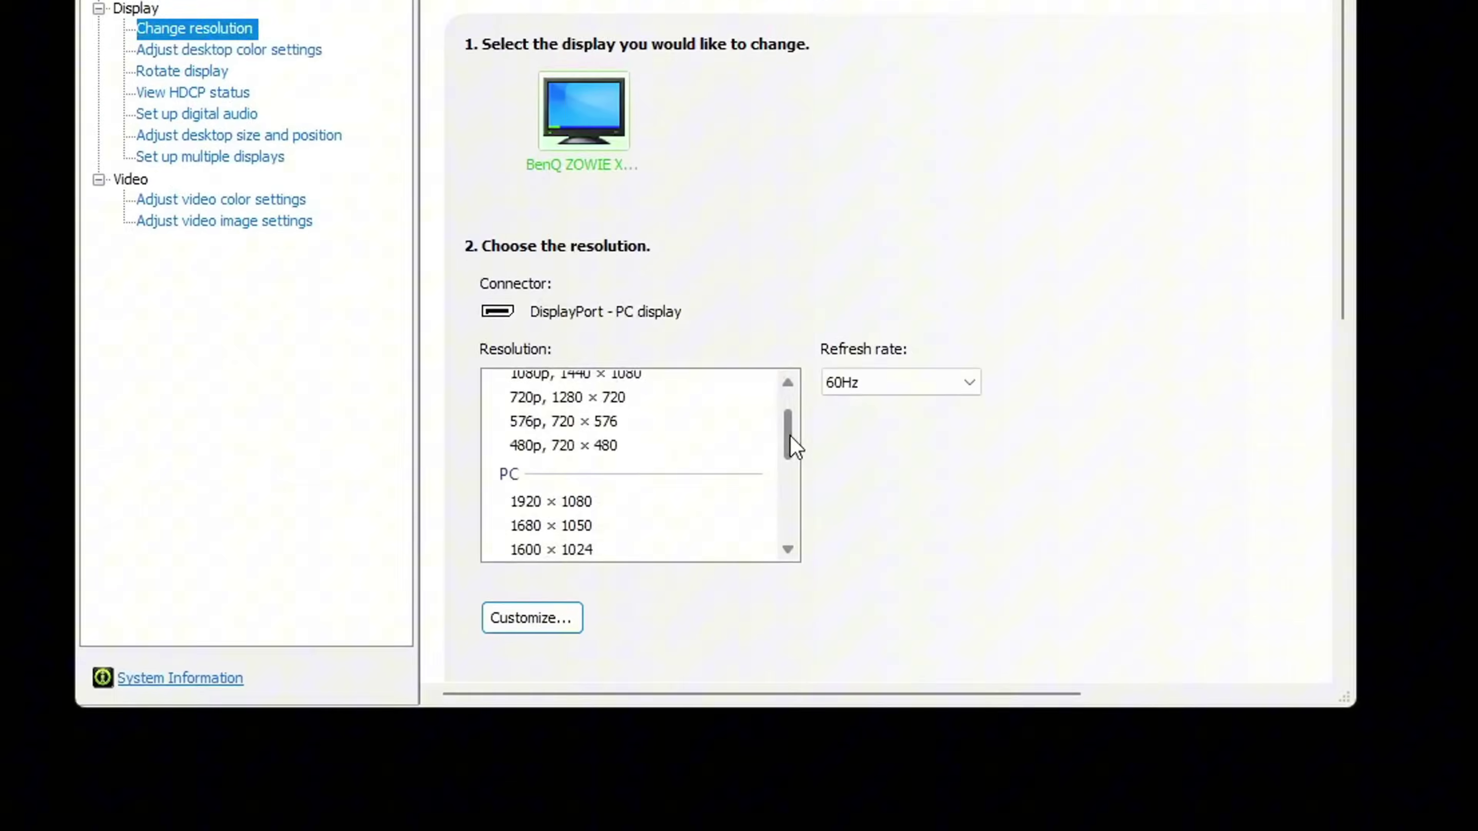
left_click(585, 504)
left_click(890, 382)
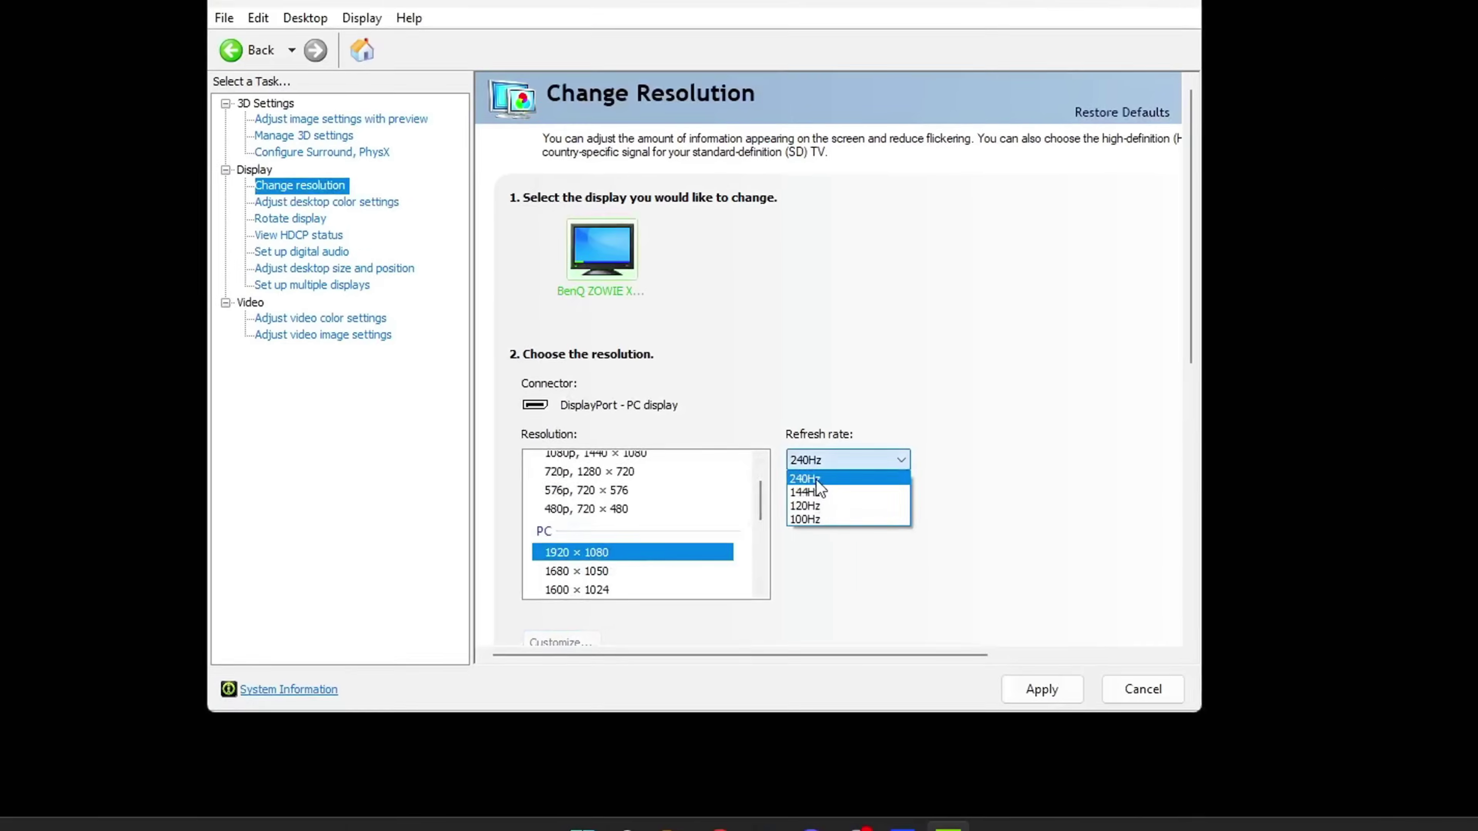
left_click(867, 373)
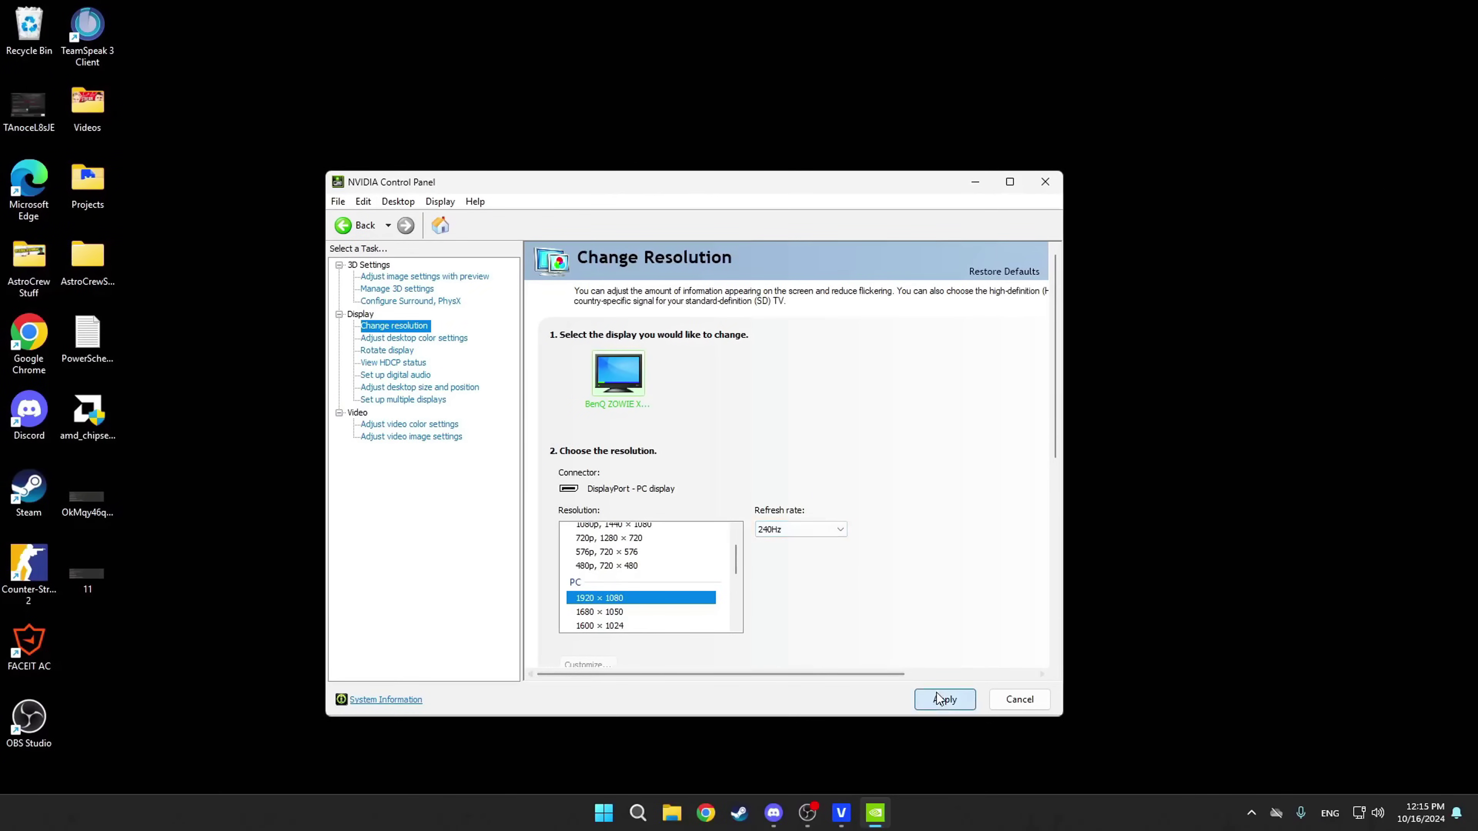
left_click(939, 699)
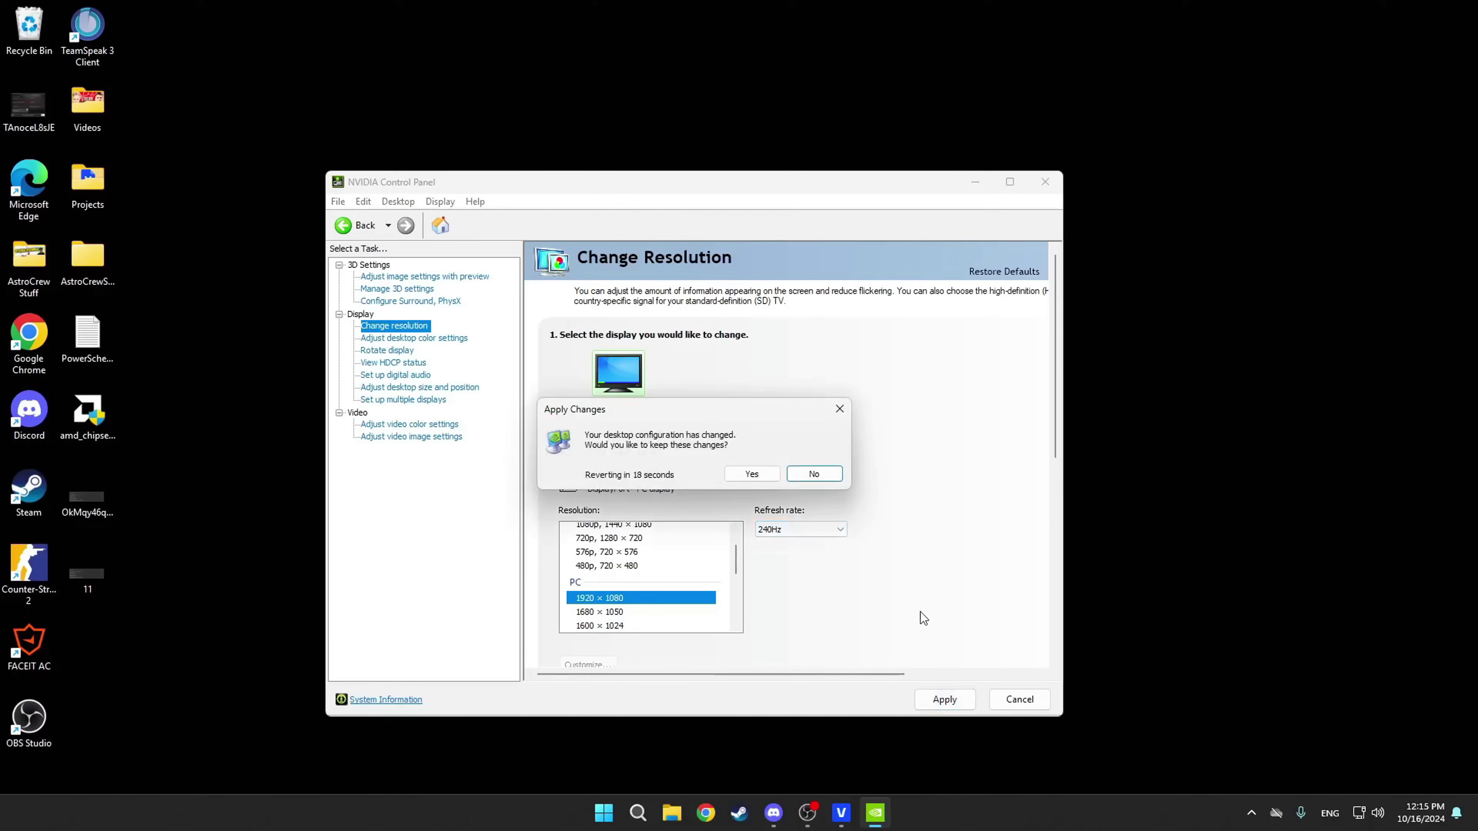
Keep the display change, then set desktop scaling to Full-screen and apply it
left_click(751, 474)
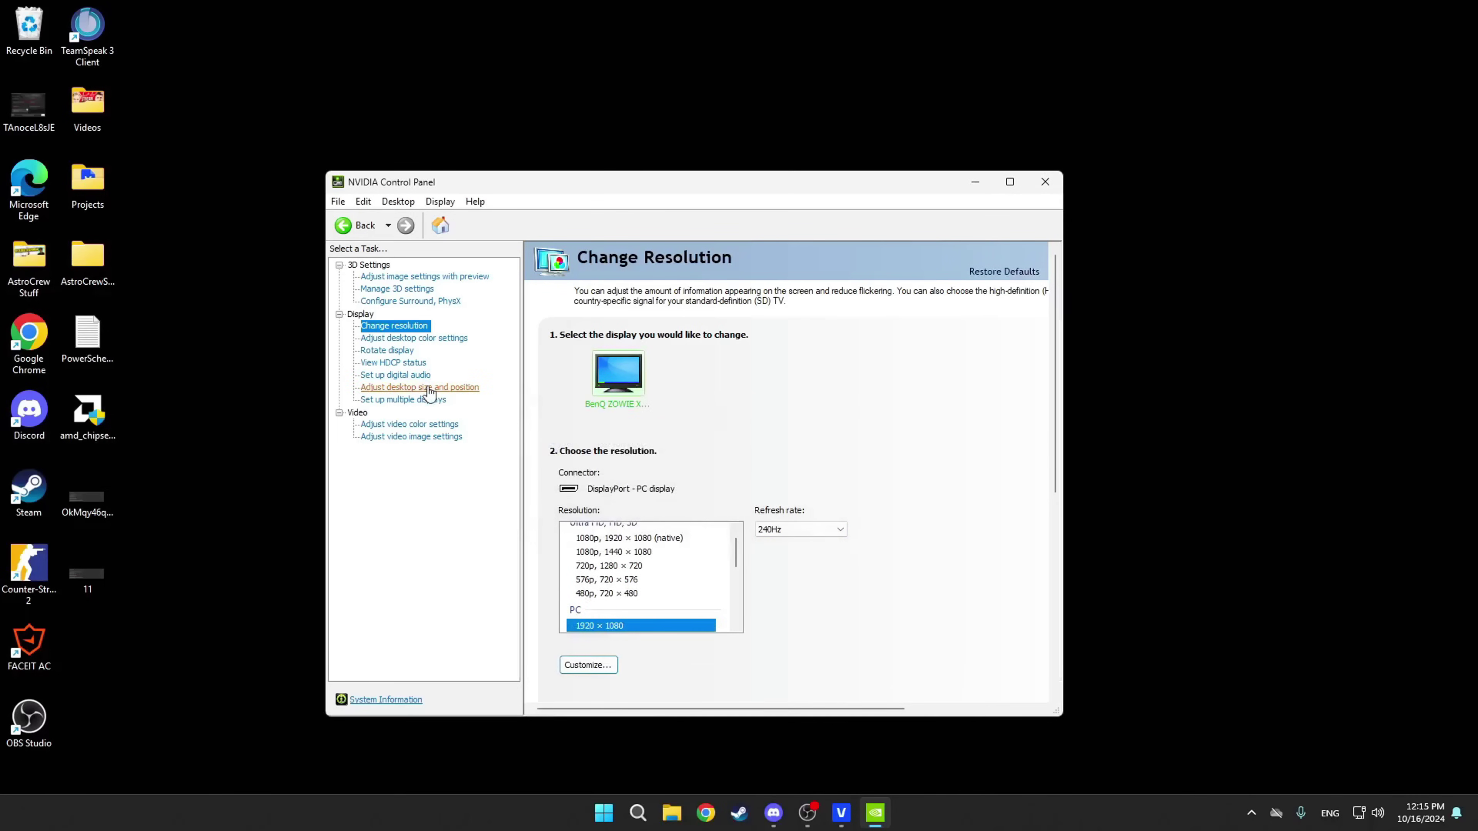
left_click(429, 389)
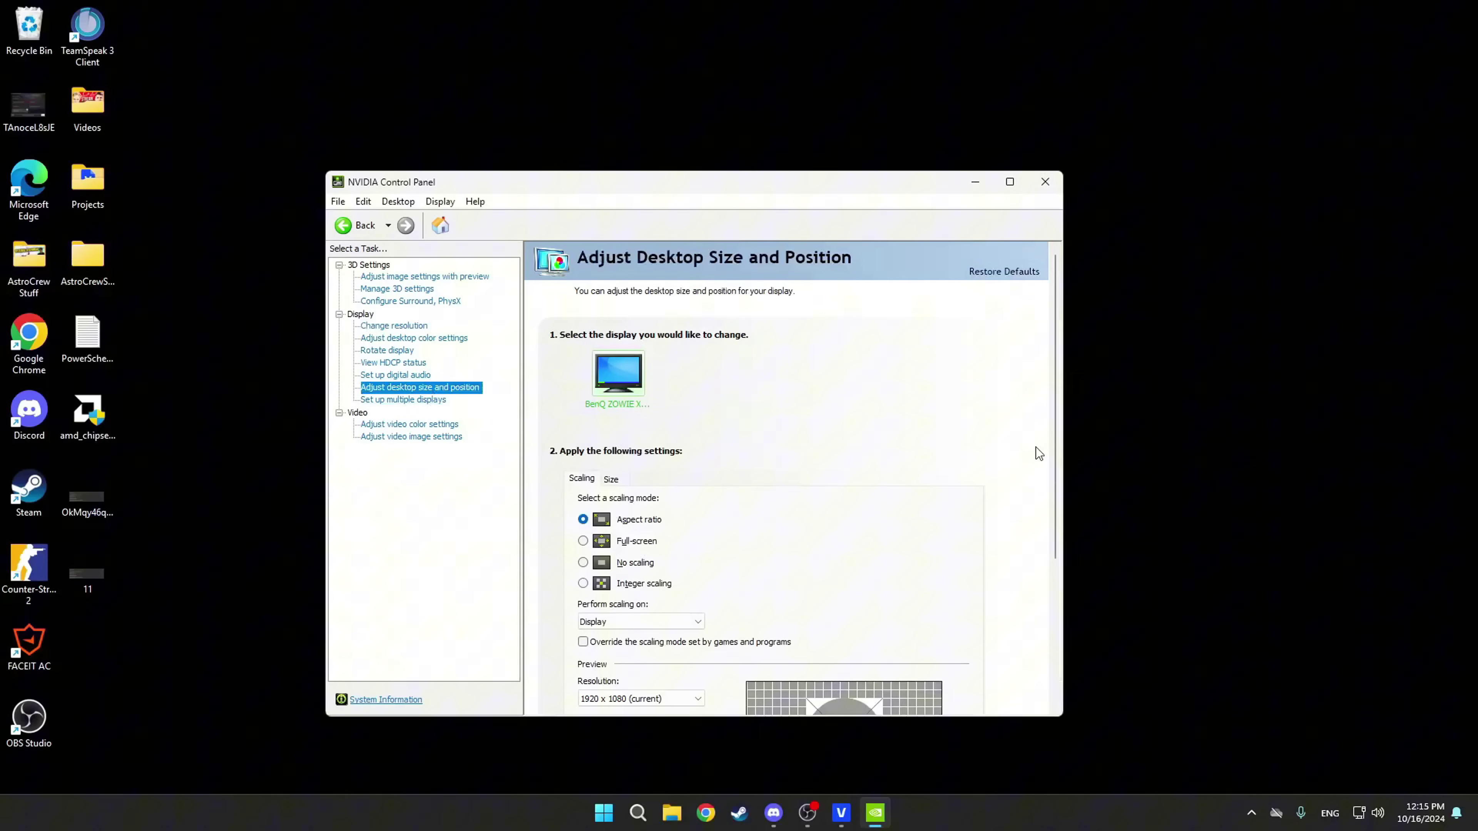
left_click_drag(1056, 453, 1051, 523)
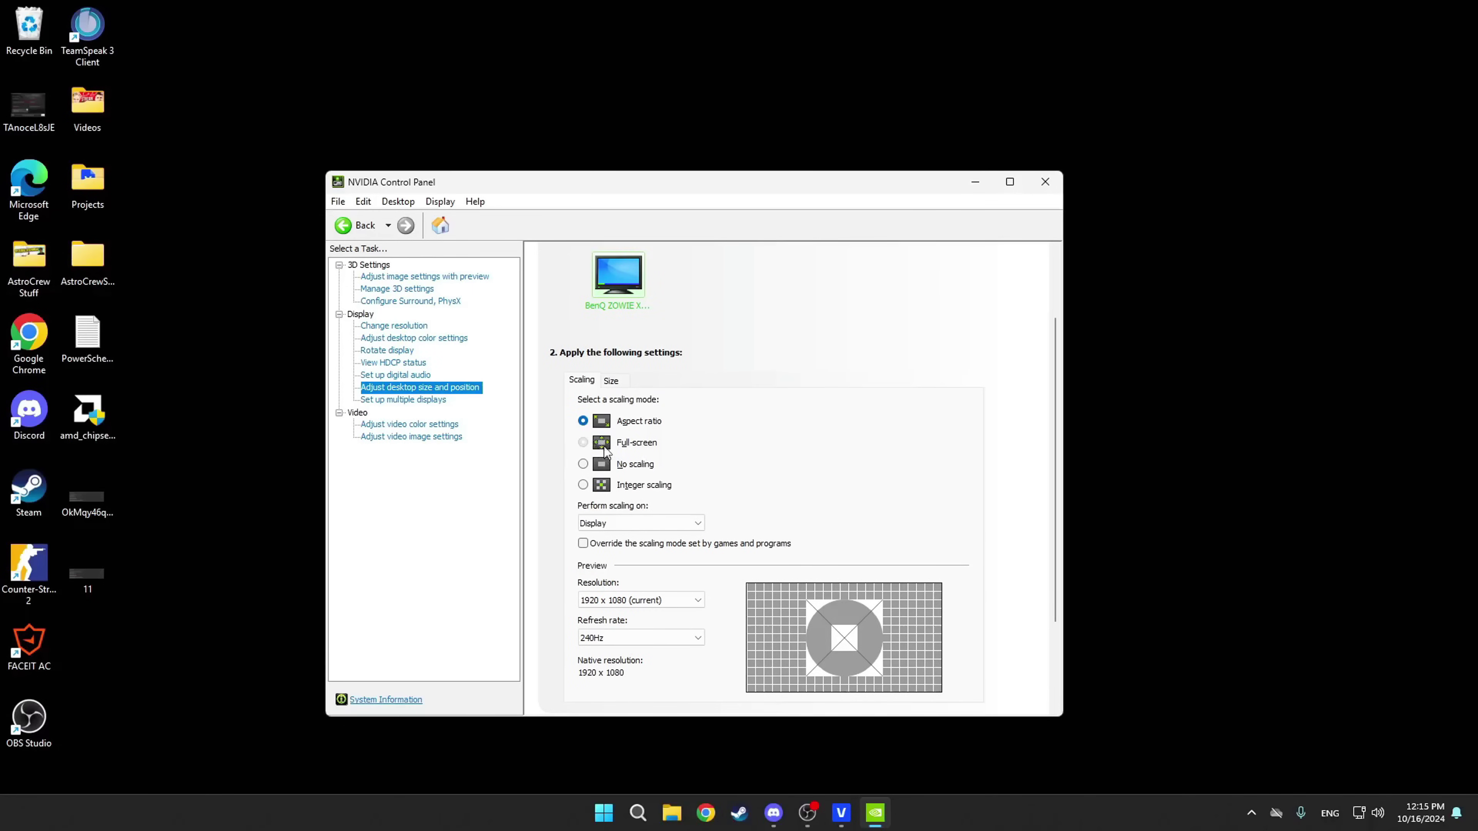
left_click(584, 443)
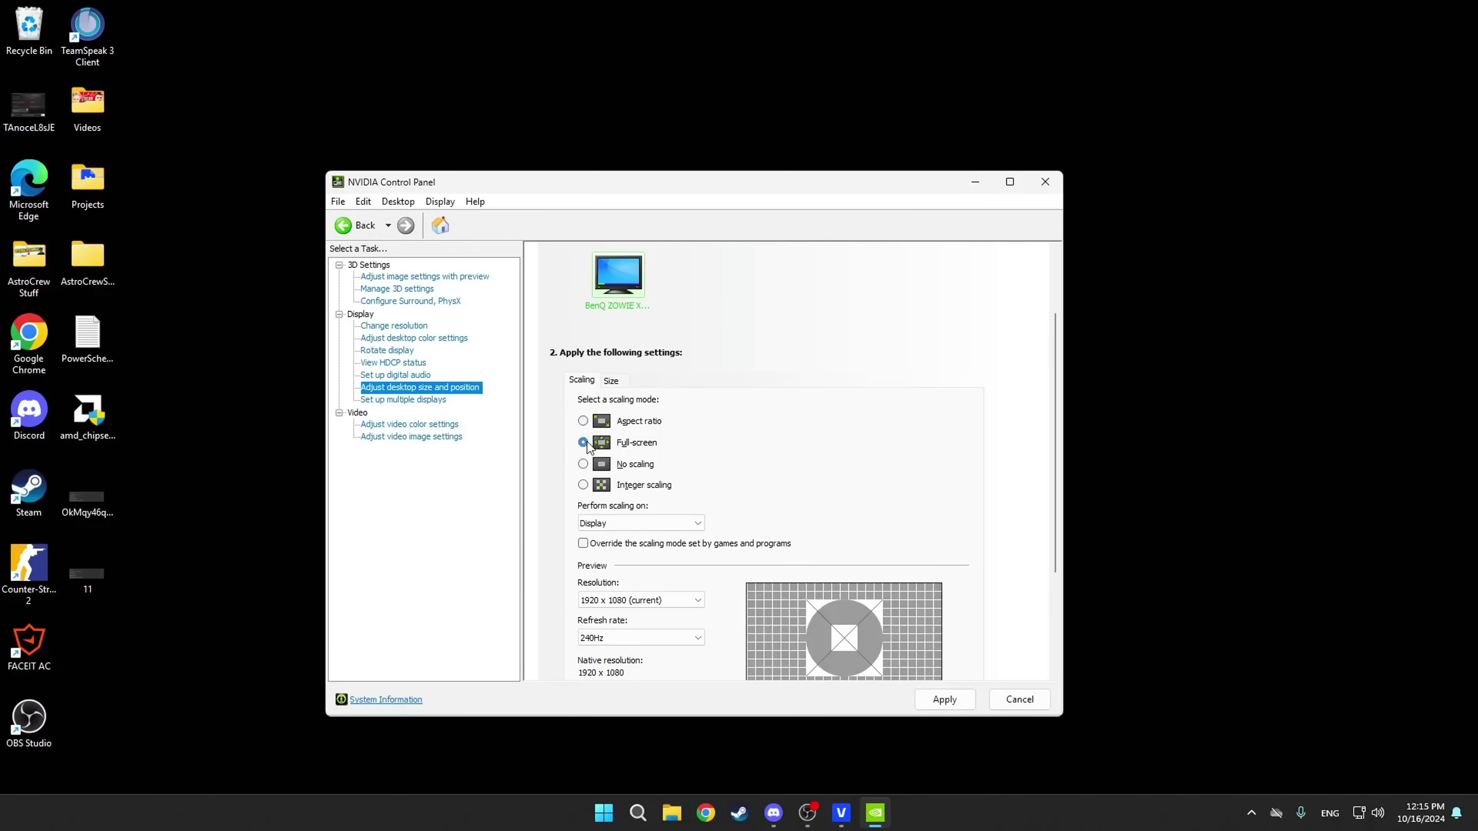
left_click(945, 699)
left_click(747, 469)
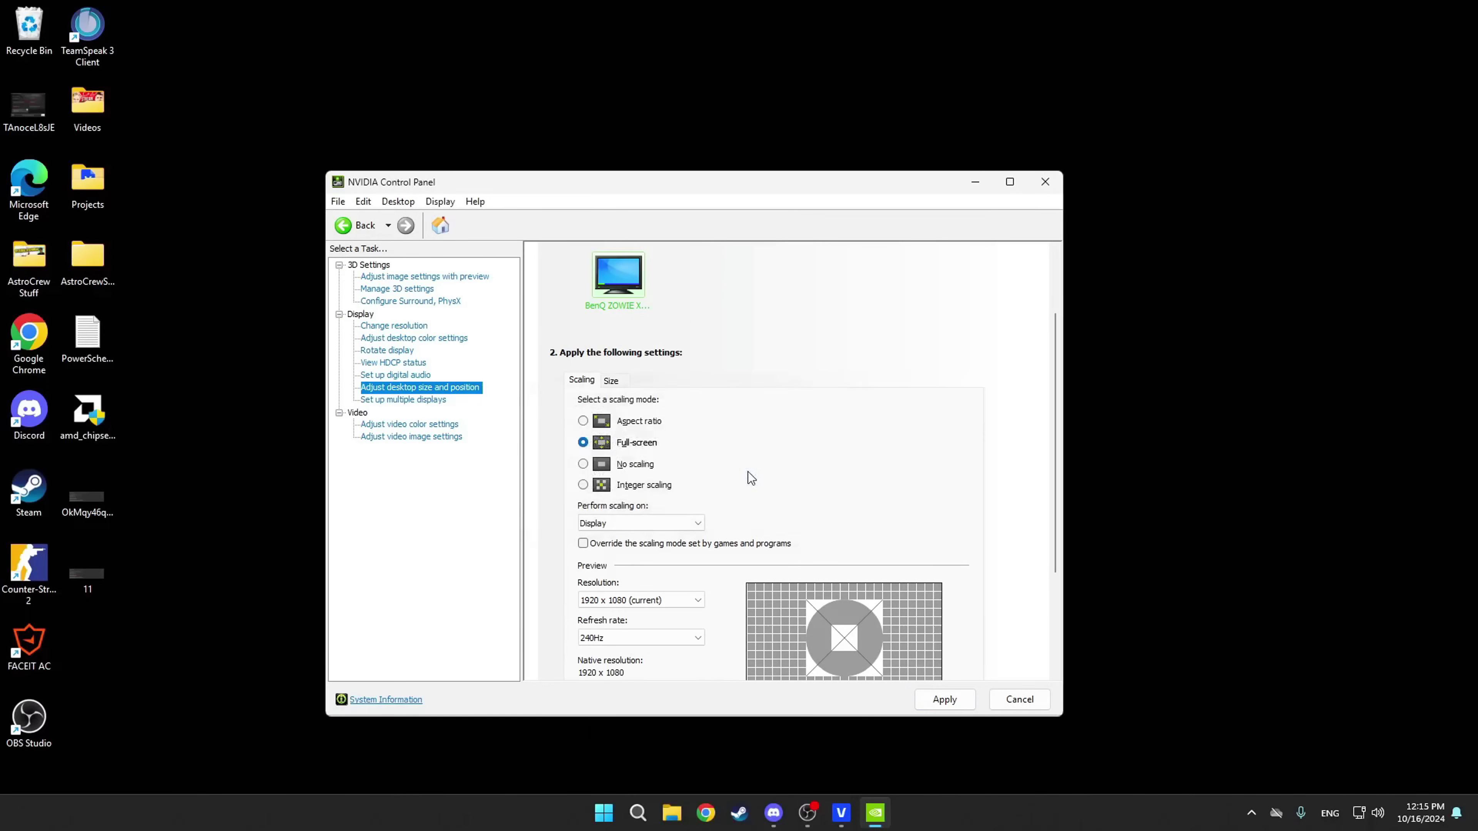
Set scaling to be performed on the GPU, apply, and keep the new configuration
left_click(645, 523)
left_click(660, 522)
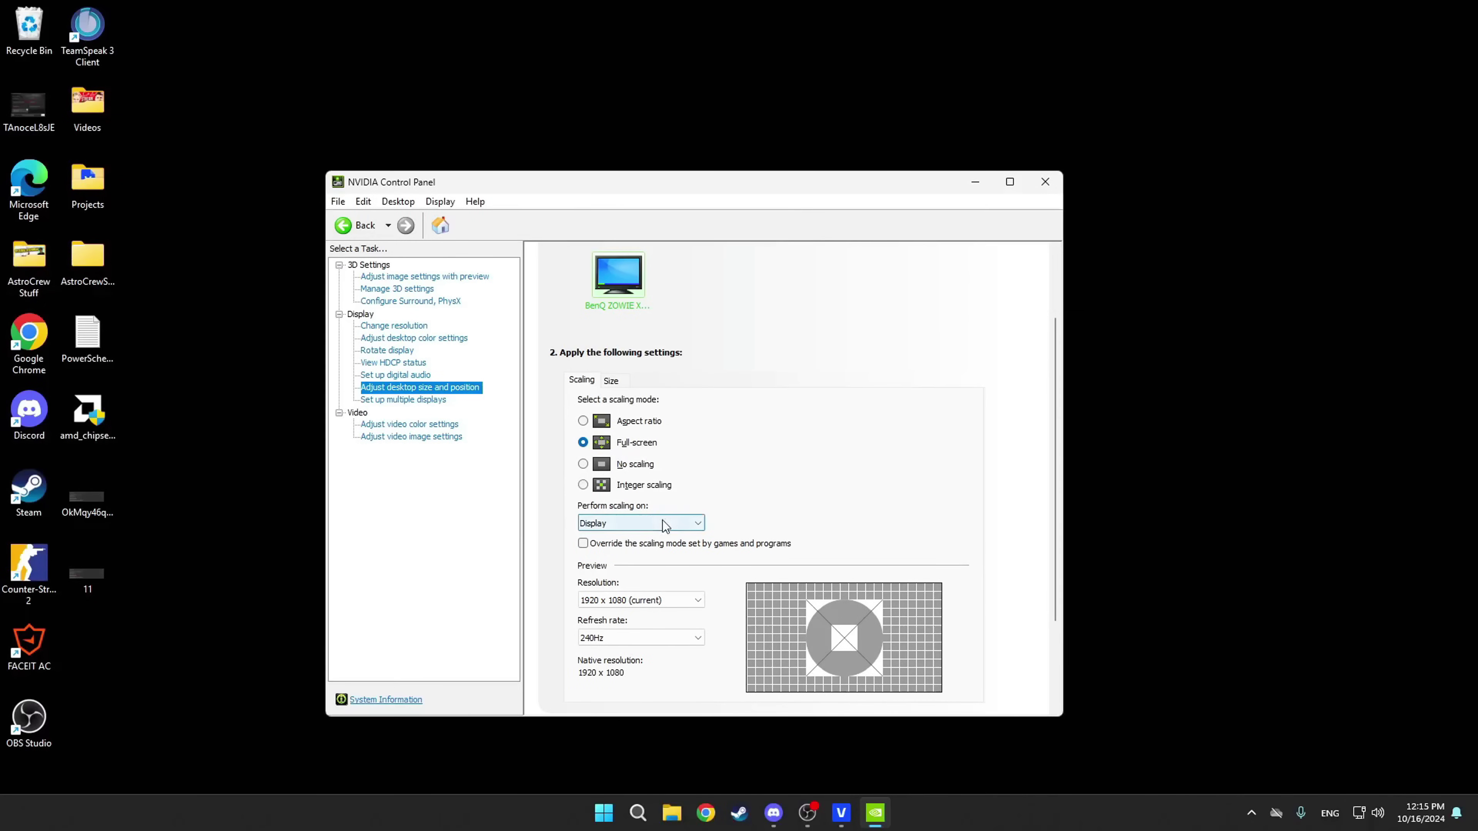
left_click(664, 523)
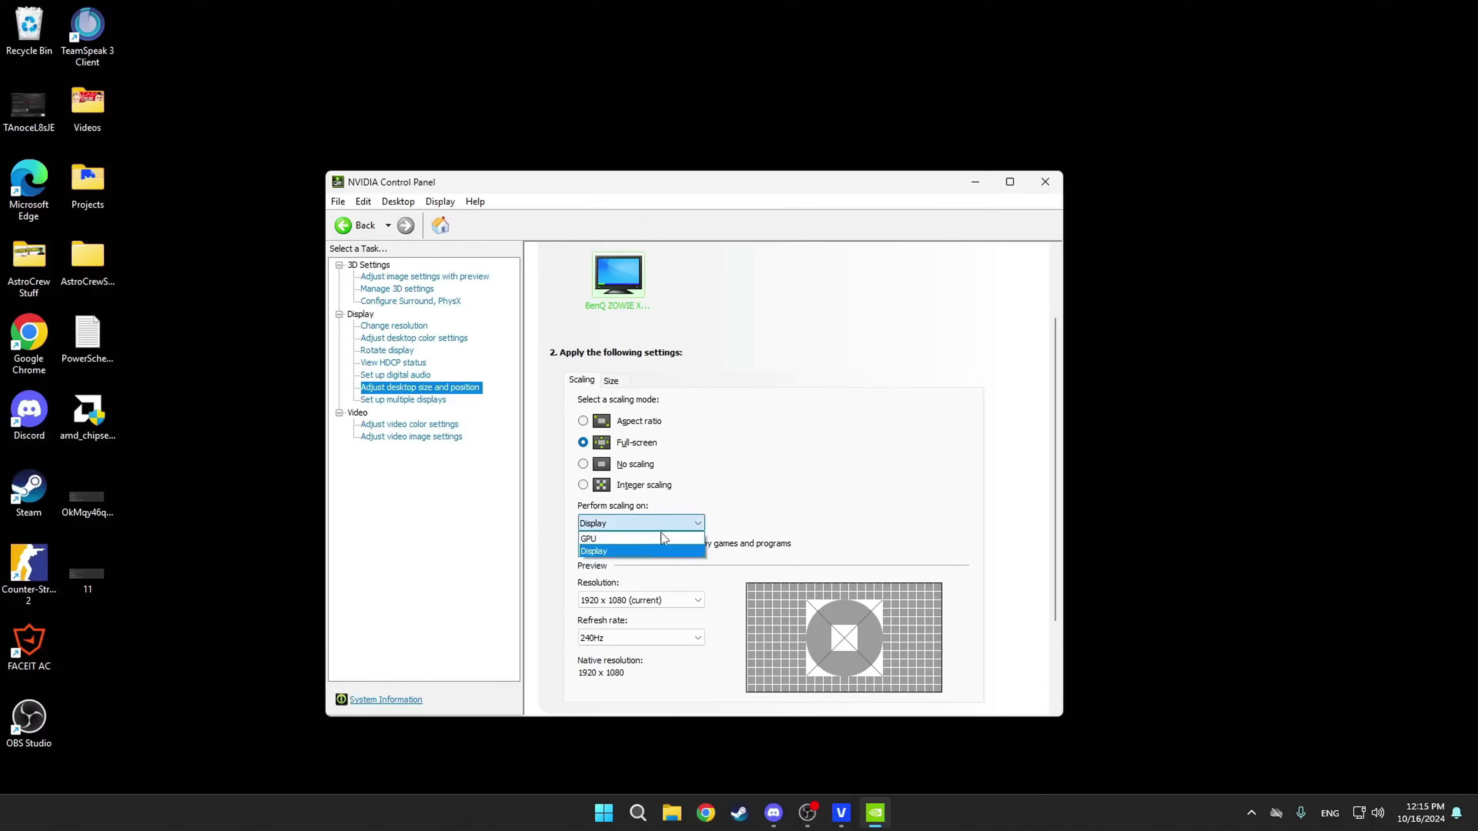
left_click(660, 538)
left_click_drag(1054, 522, 1052, 550)
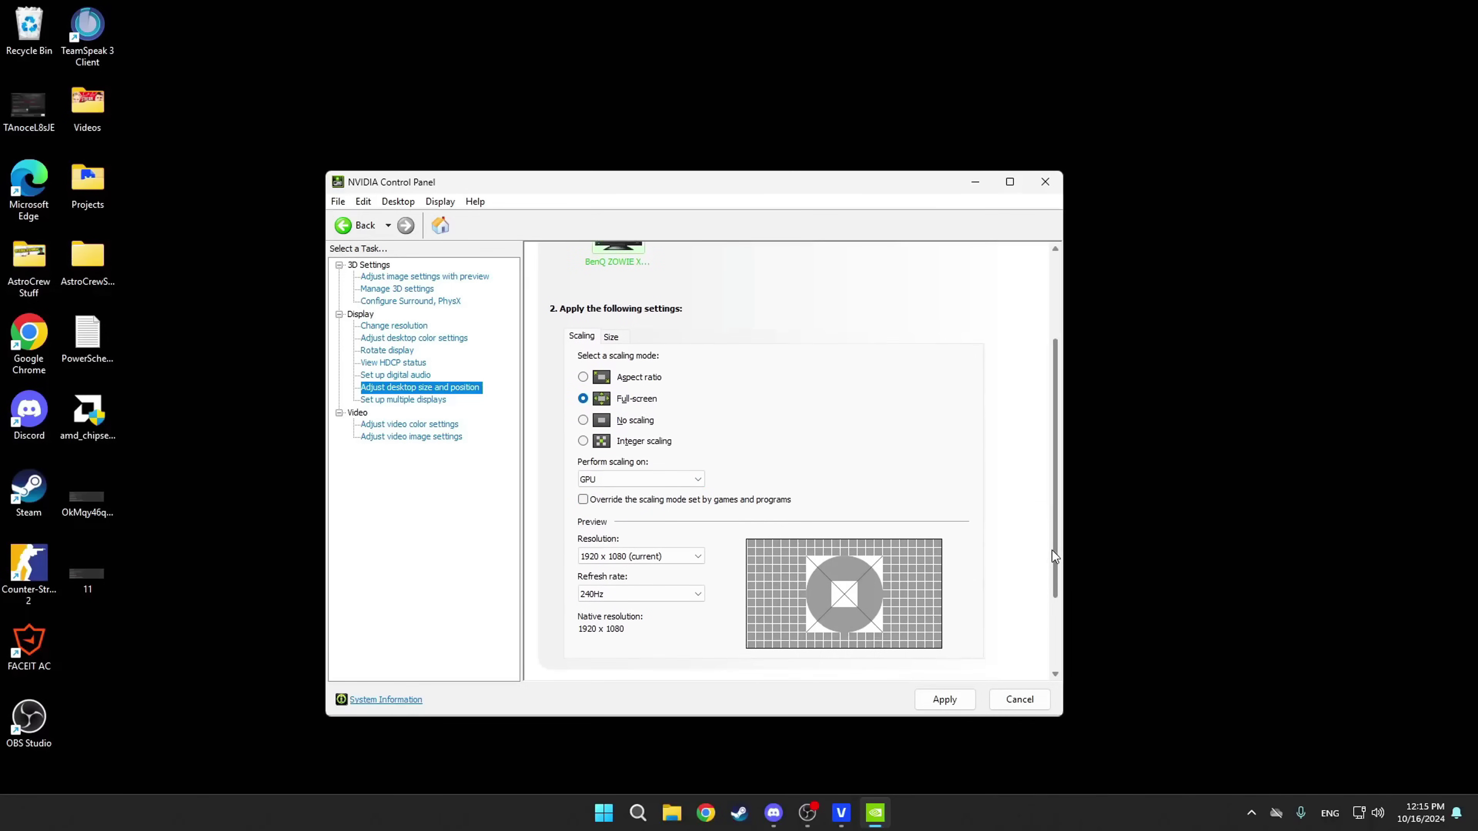
left_click(945, 698)
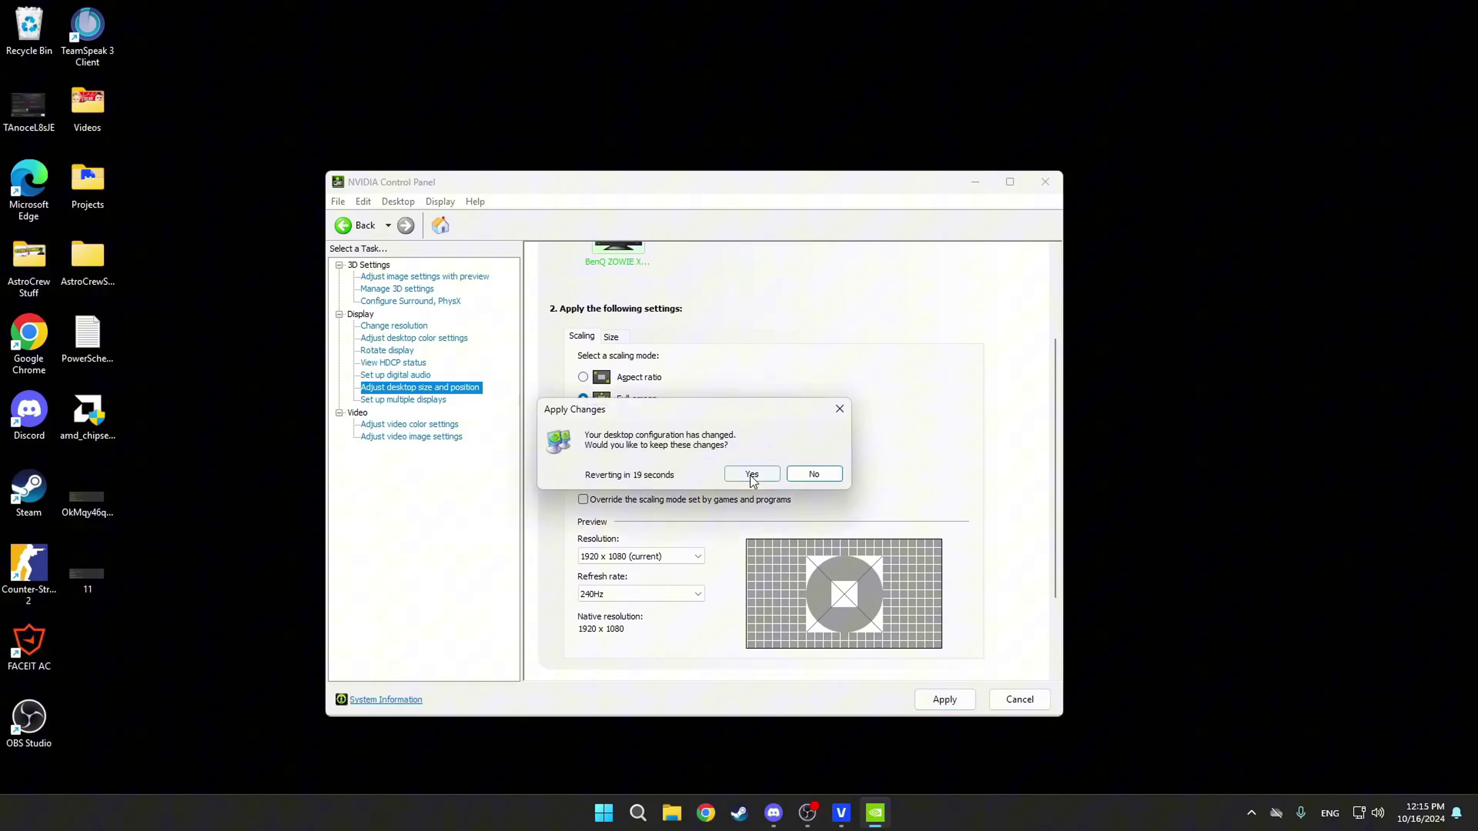
left_click(751, 474)
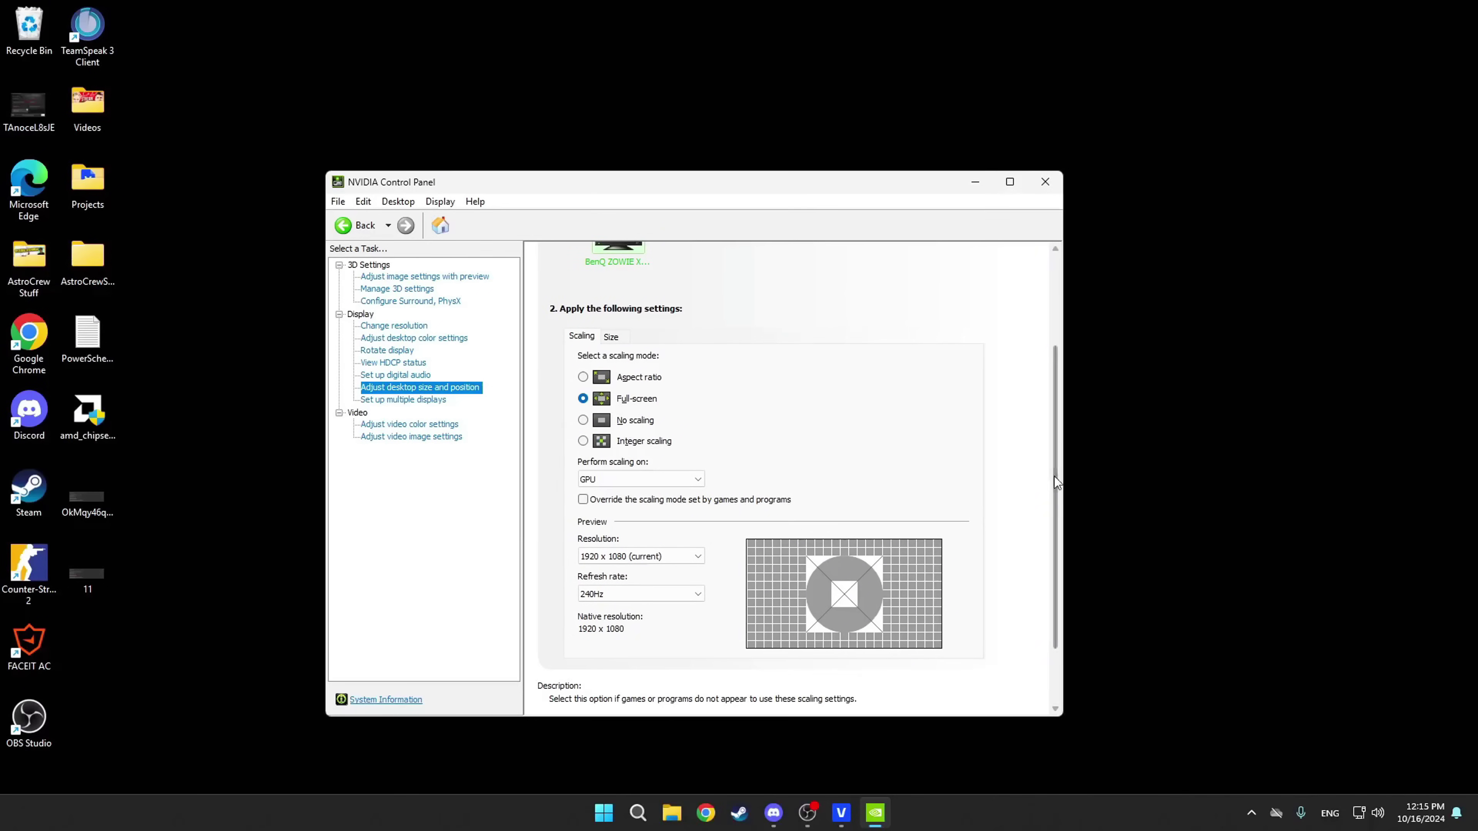
Keep GPU scaling and enable Override the scaling mode set by games and programs
left_click_drag(1057, 481, 1056, 478)
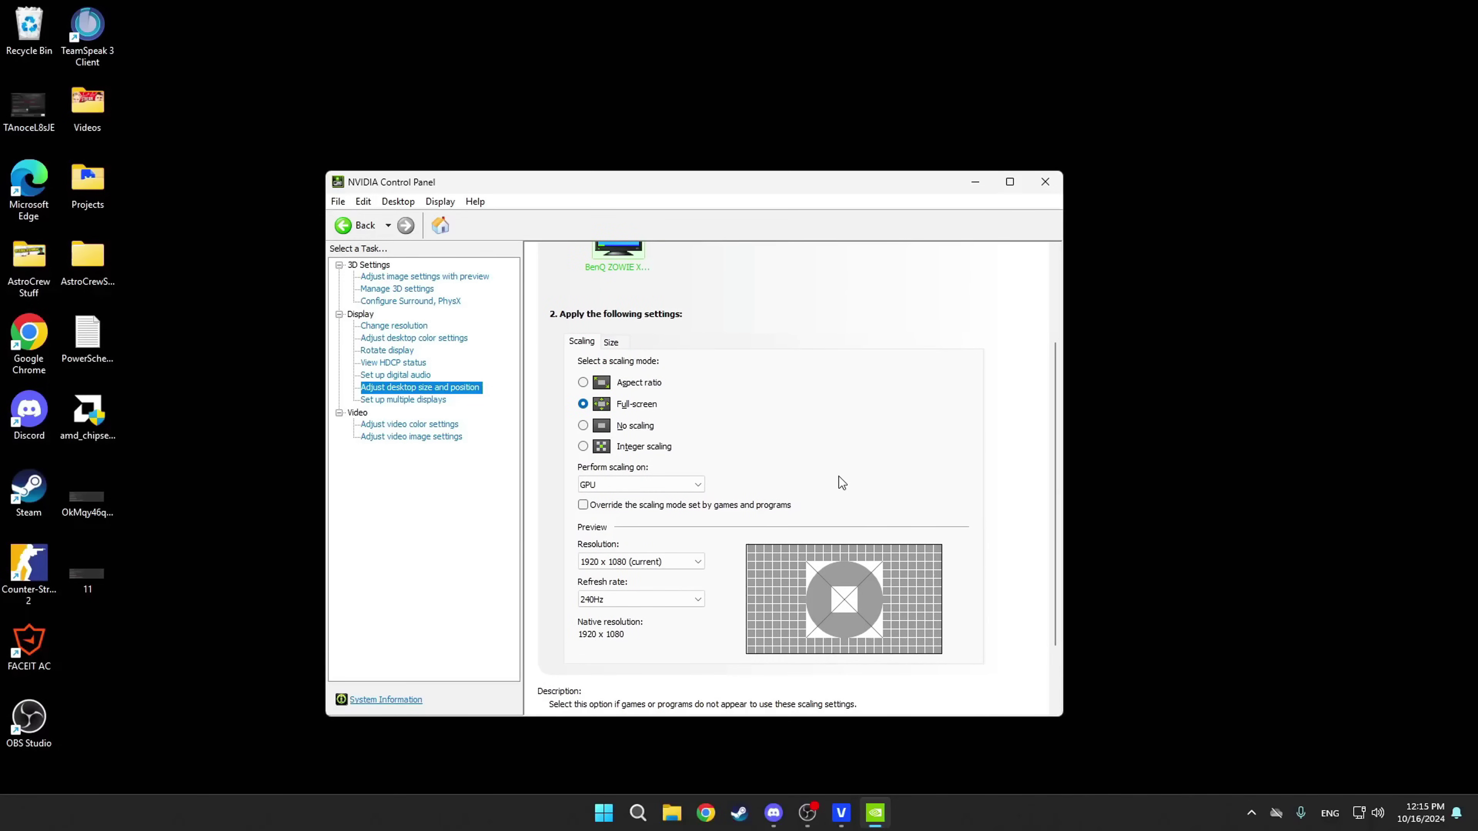
left_click(691, 484)
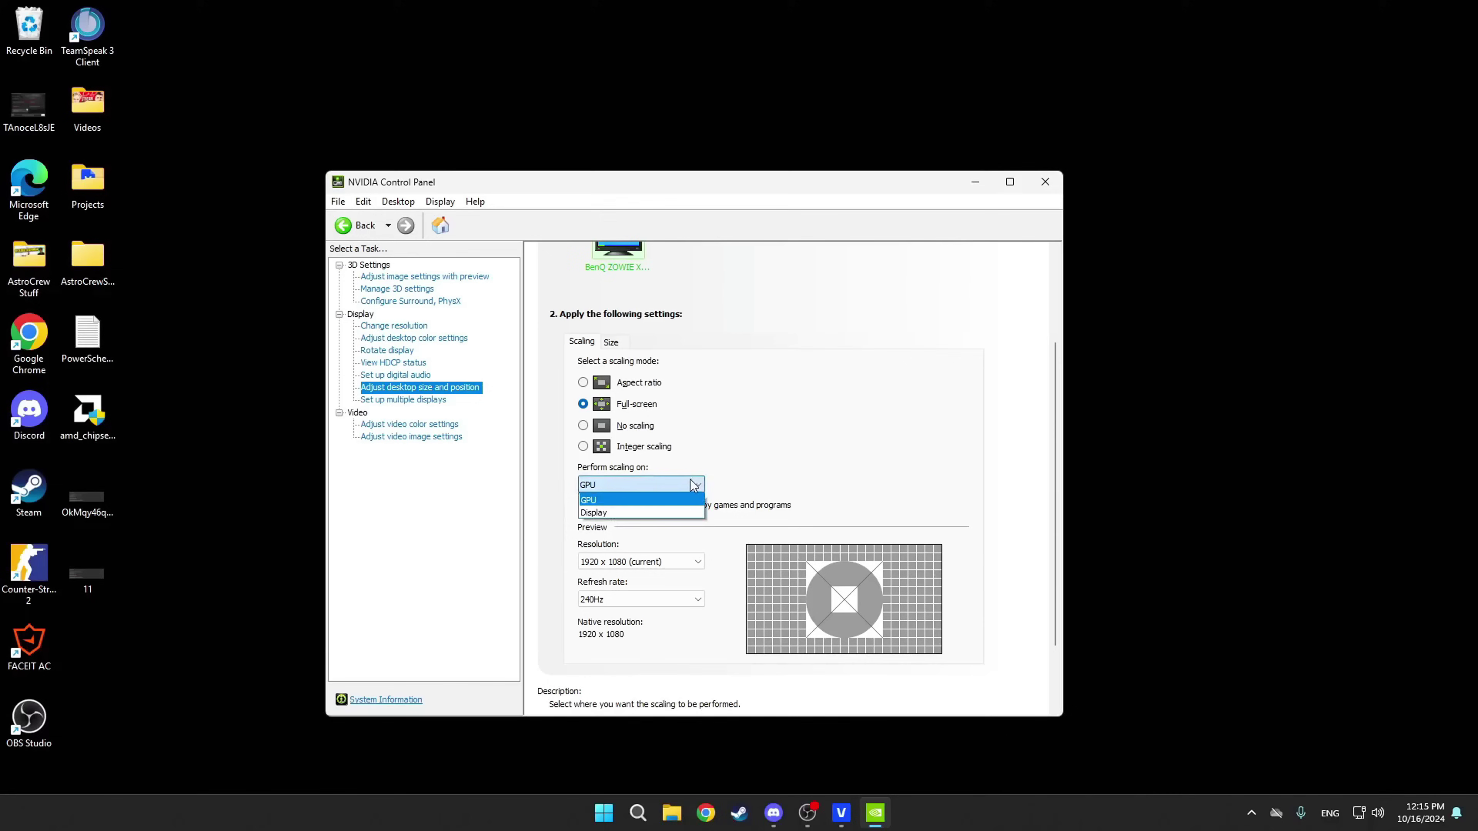
left_click(762, 463)
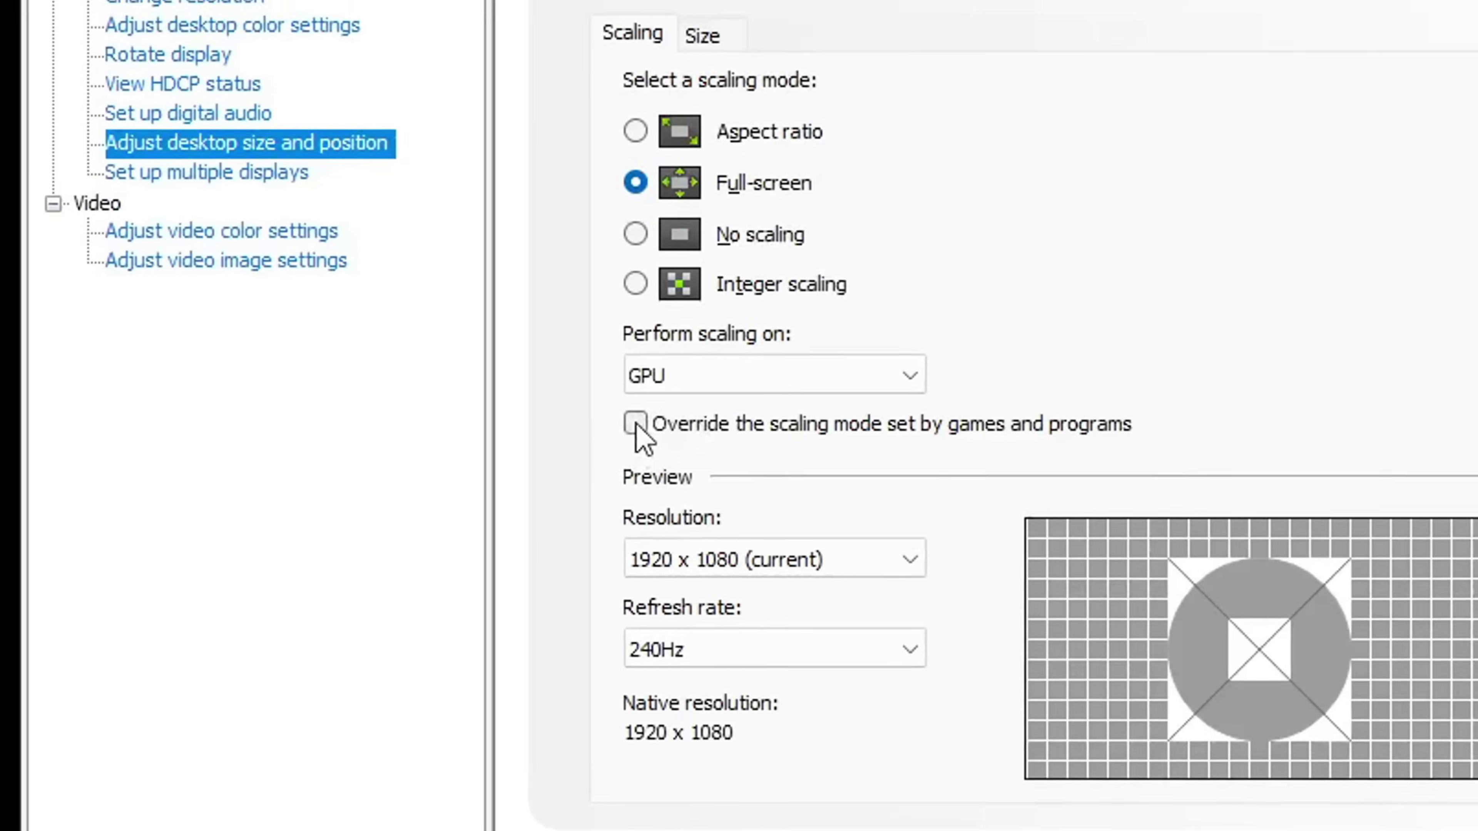
left_click(609, 463)
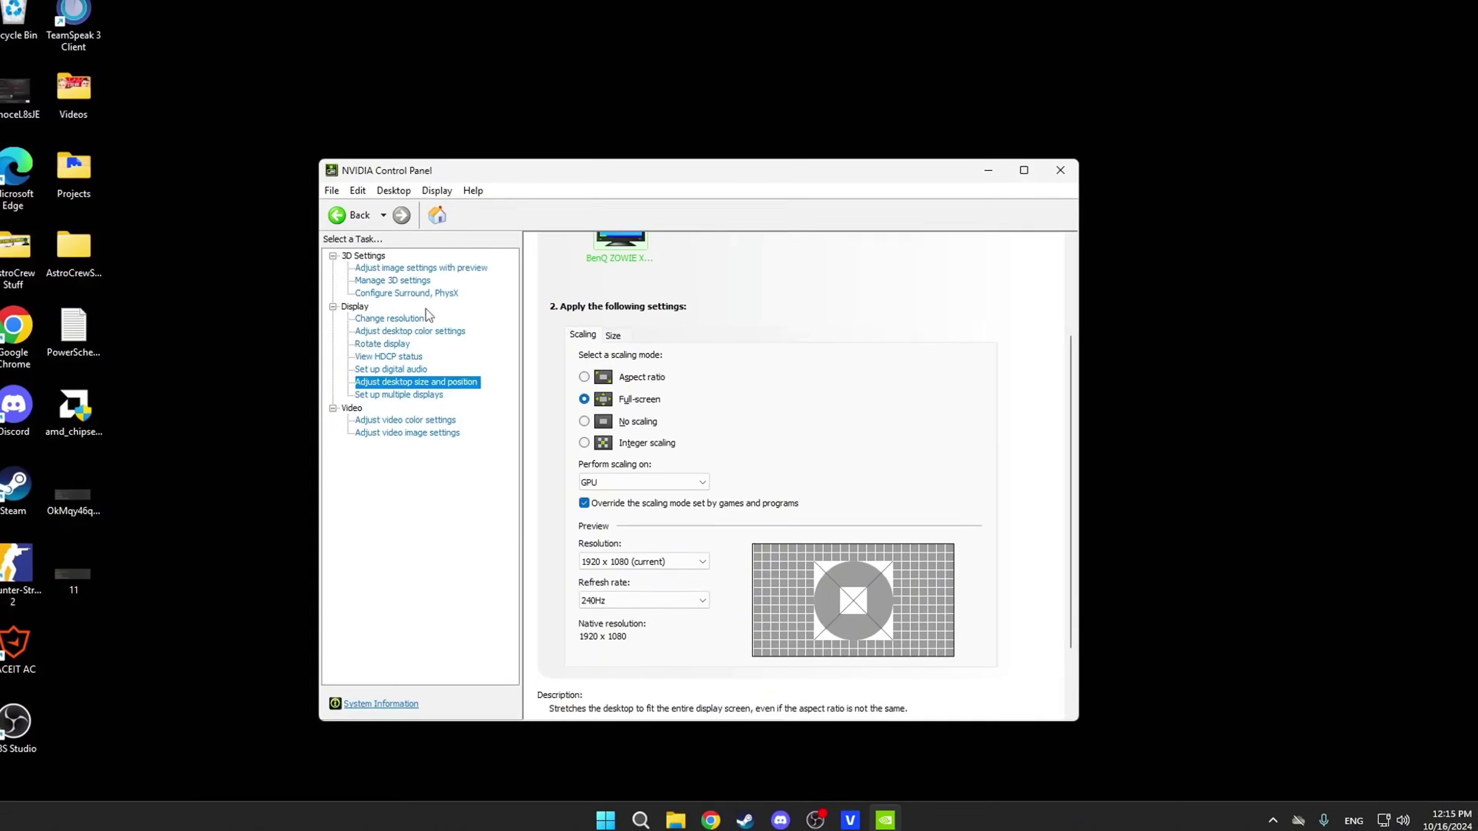
Set image settings to a custom preference with the slider on Performance, then apply it
left_click(395, 290)
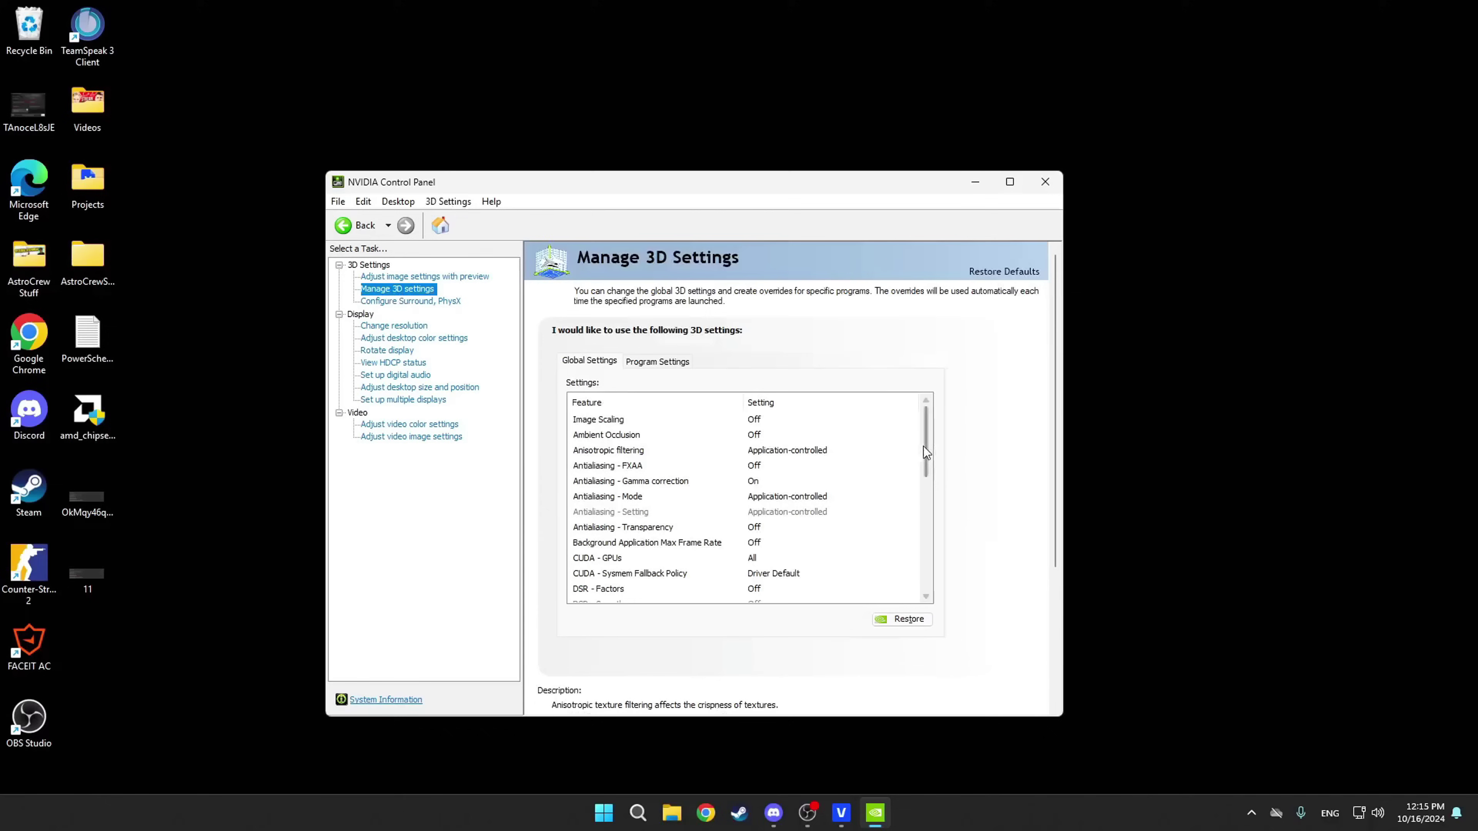
mouse_move(926, 448)
left_mouse_down()
mouse_move(924, 547)
mouse_move(927, 463)
mouse_move(913, 442)
left_mouse_up()
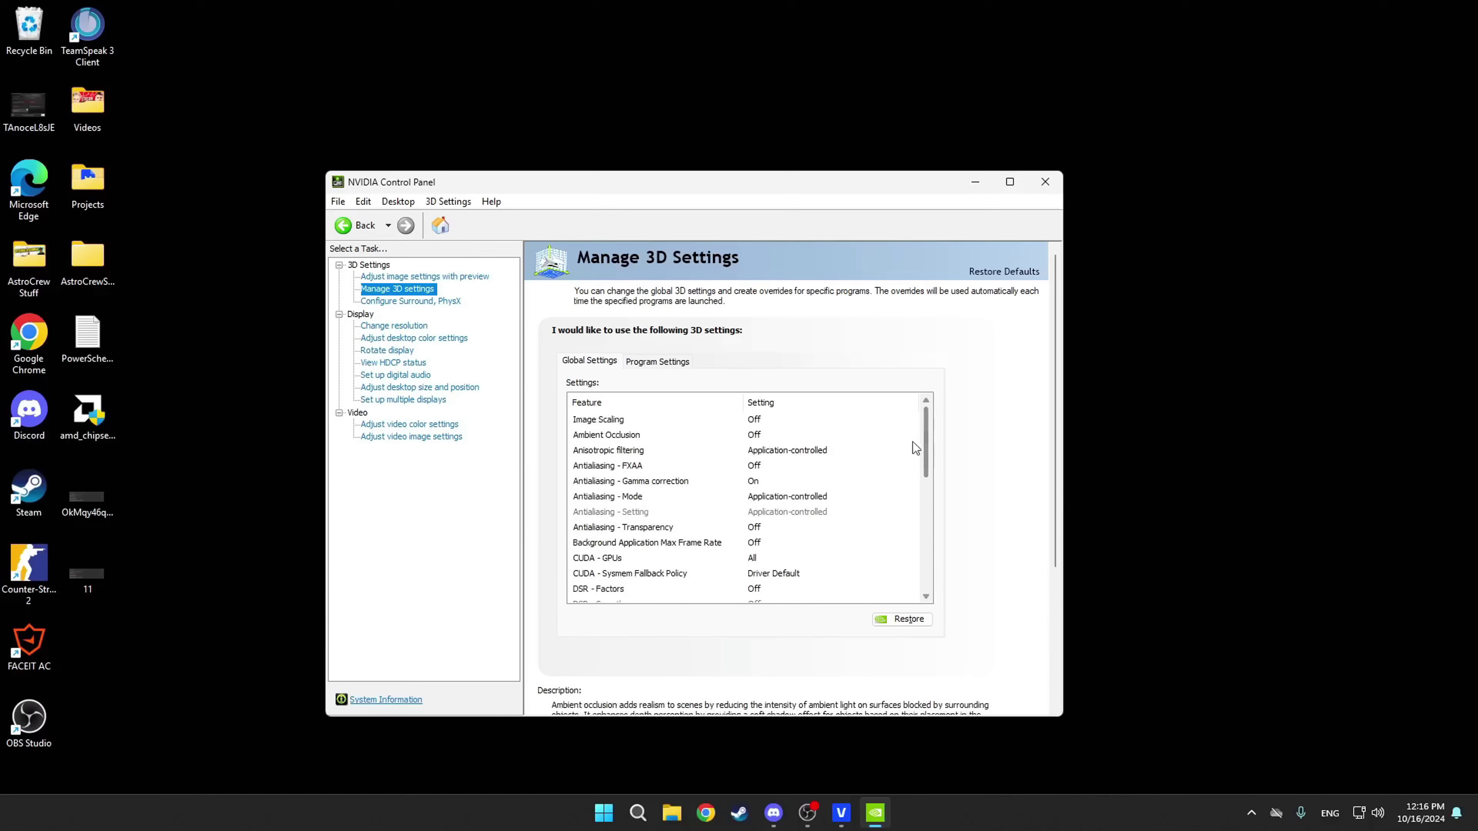
left_click(438, 278)
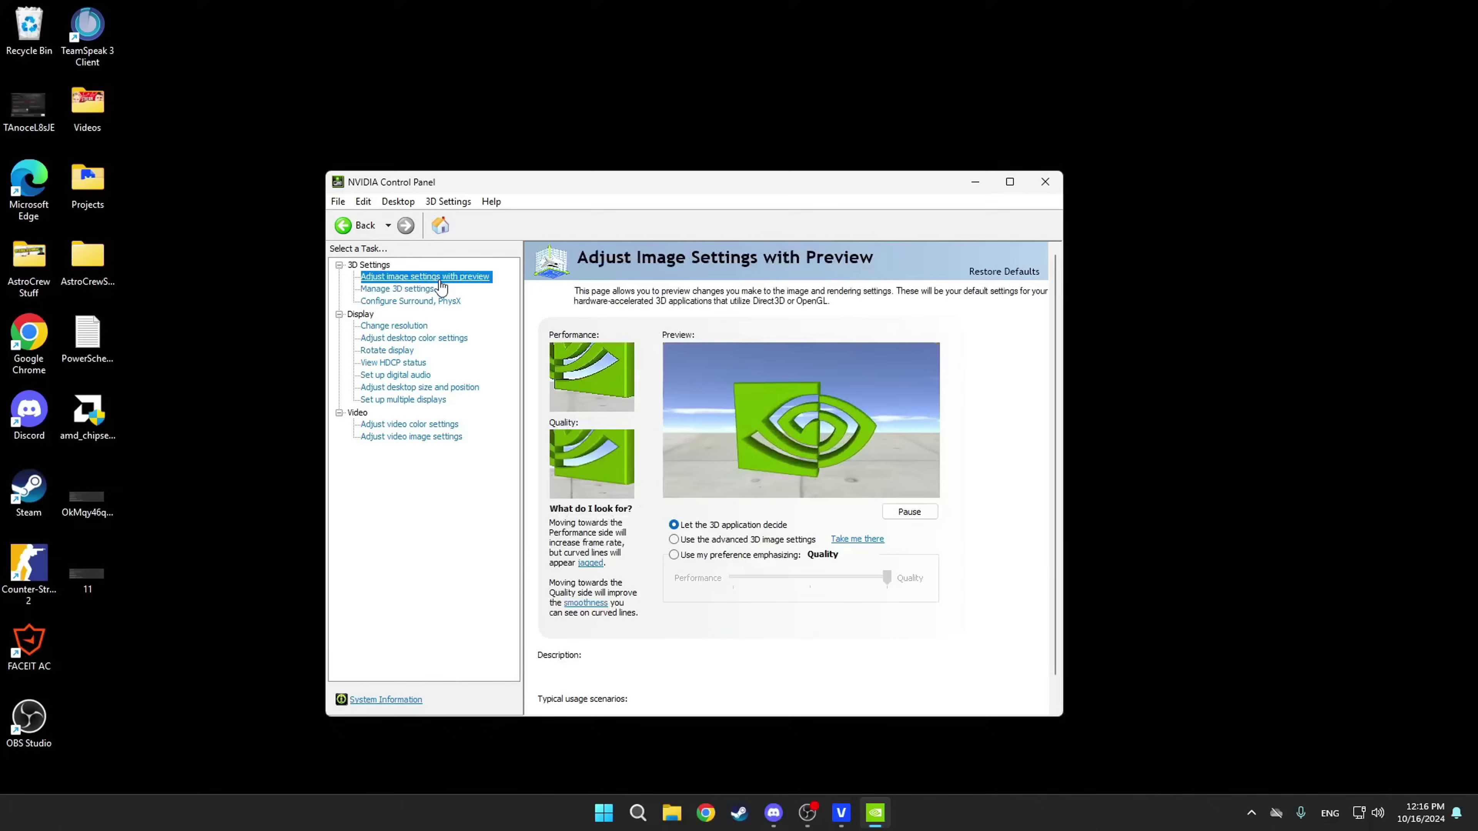
left_click(675, 555)
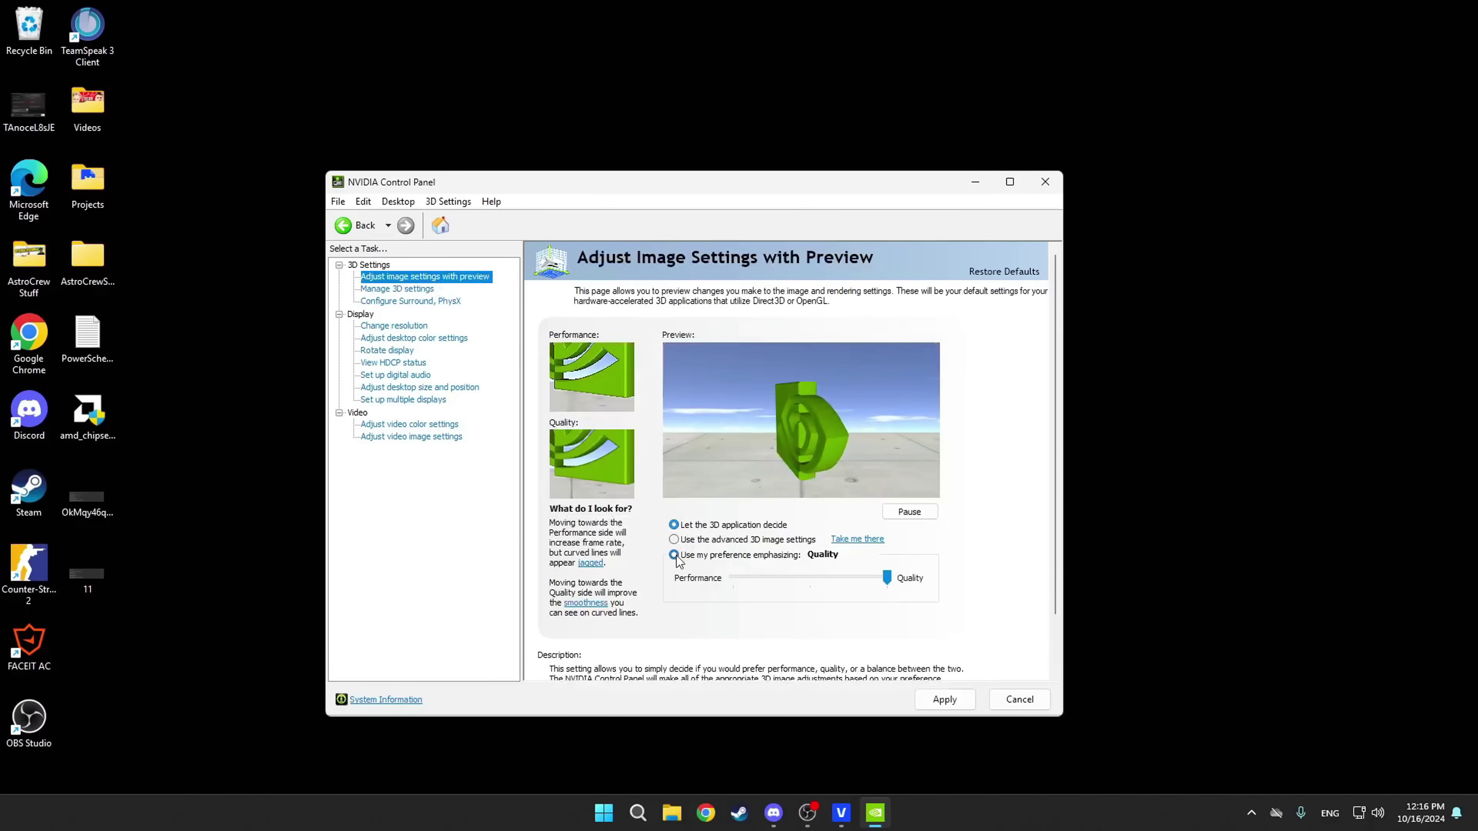
left_click(758, 576)
left_click(753, 578)
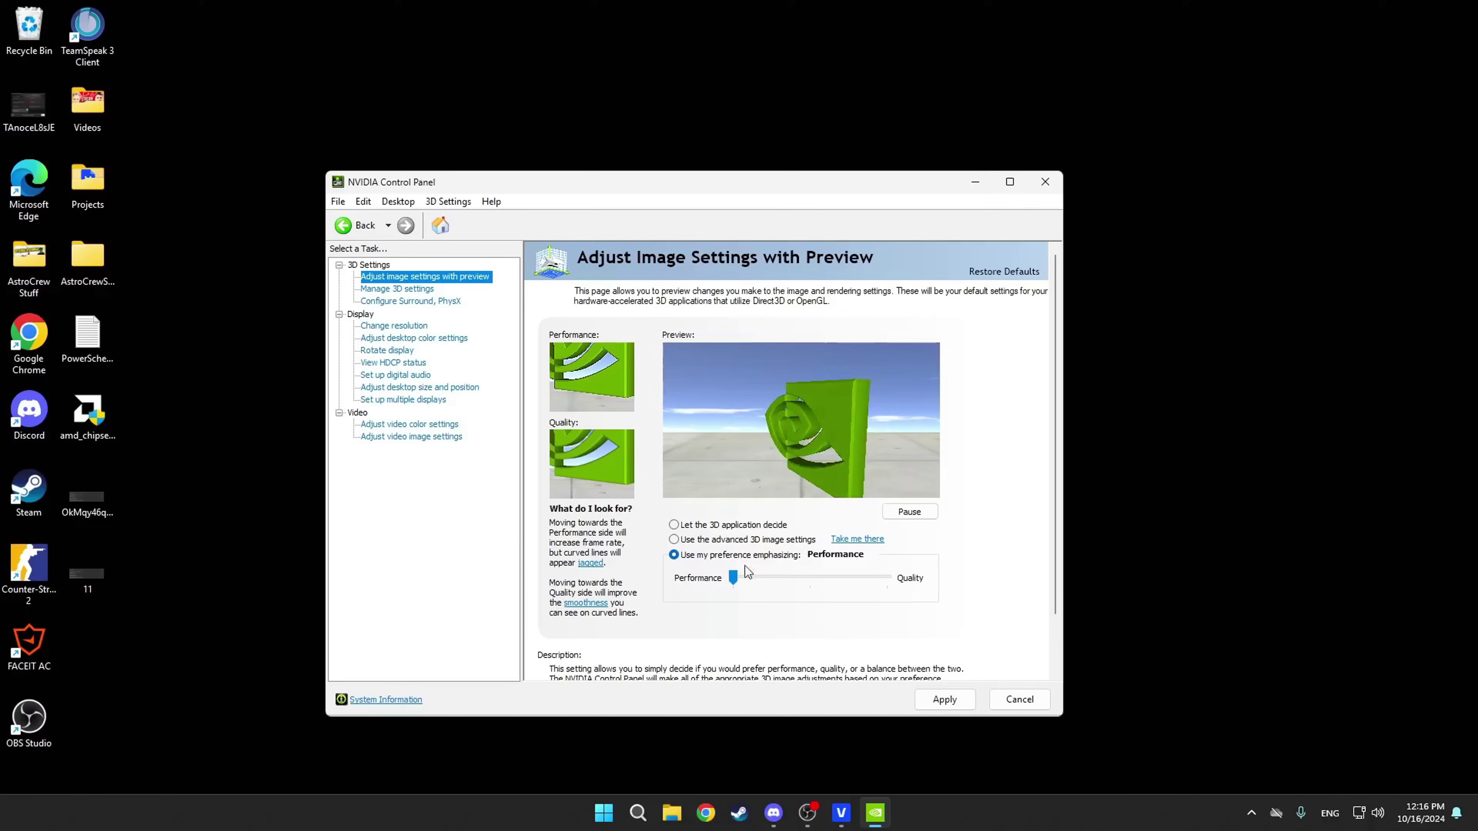
left_click(793, 579)
left_click(780, 579)
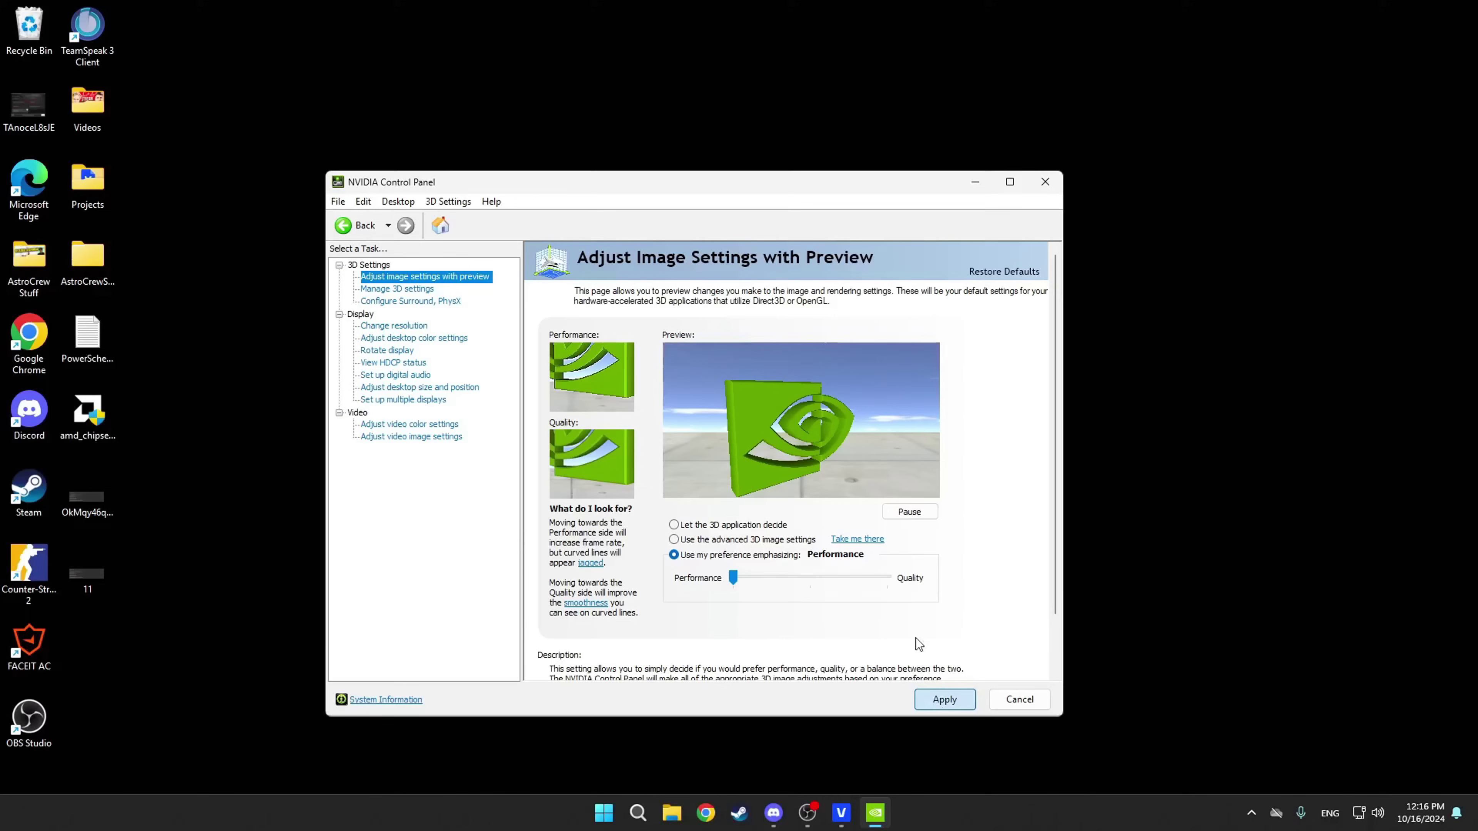
left_click(753, 476)
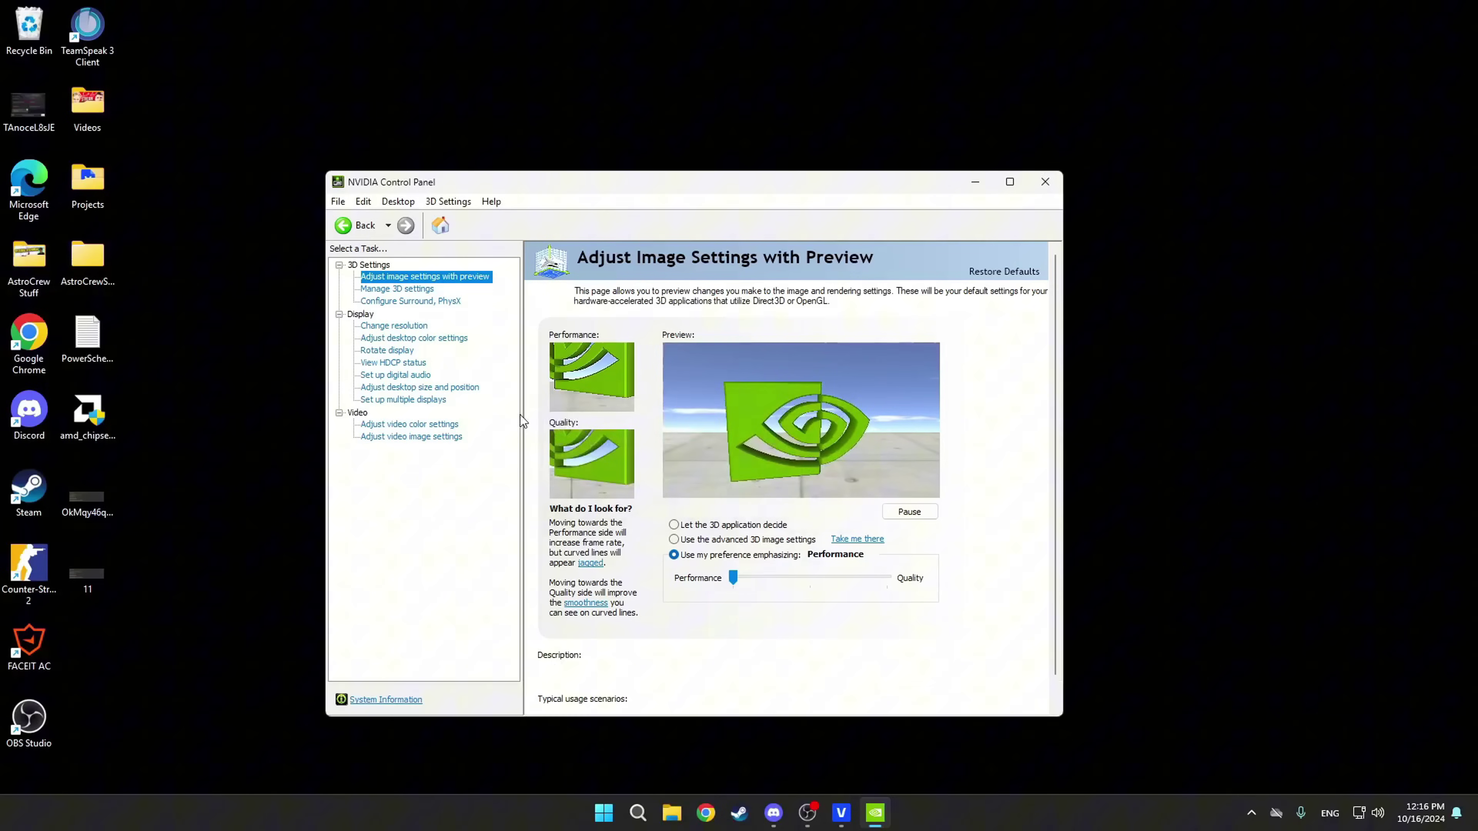
left_click(396, 288)
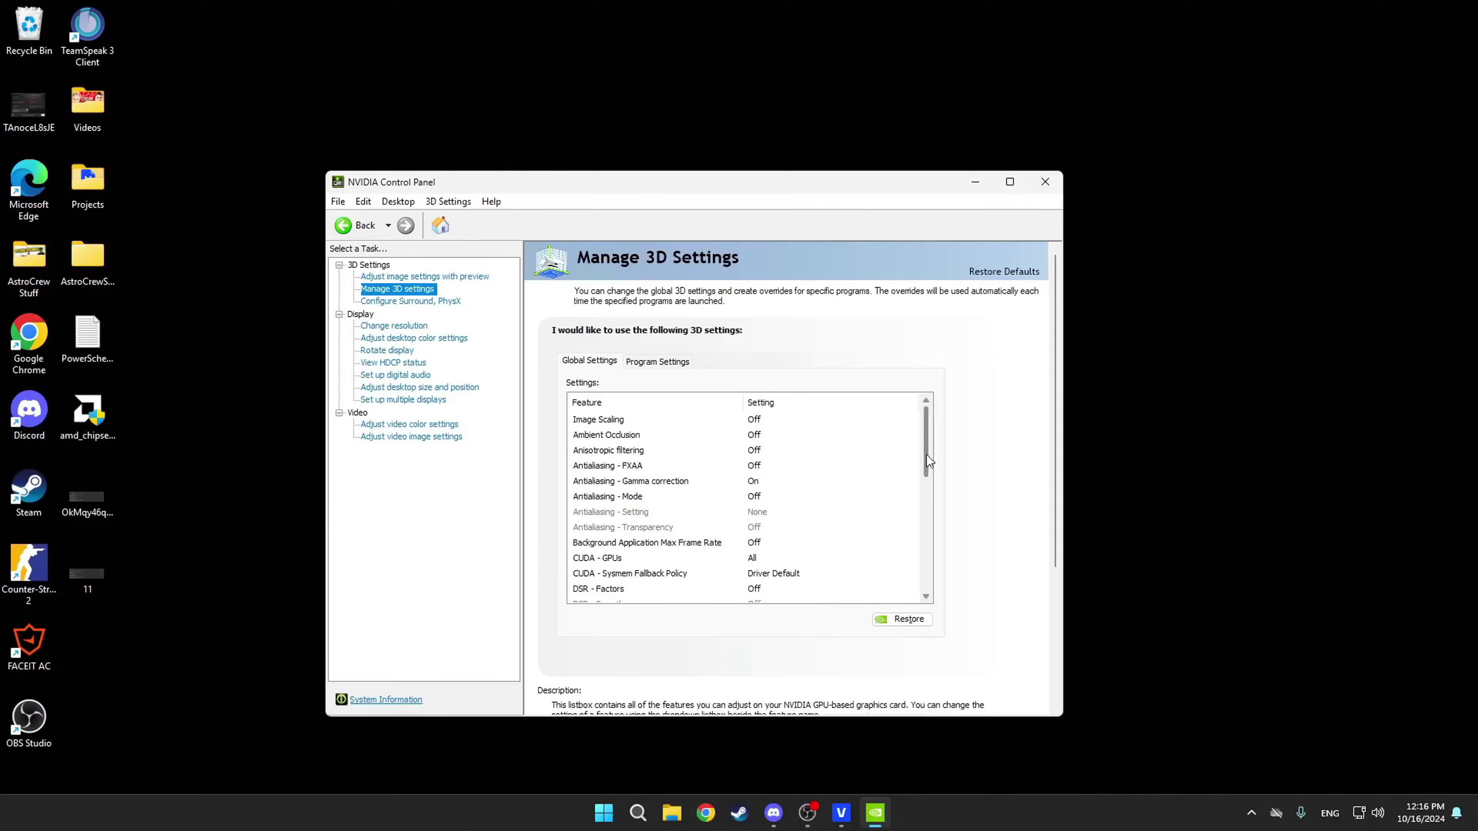
In Global Settings, change Power management mode to Prefer maximum performance
left_click_drag(926, 456, 924, 527)
left_click(771, 527)
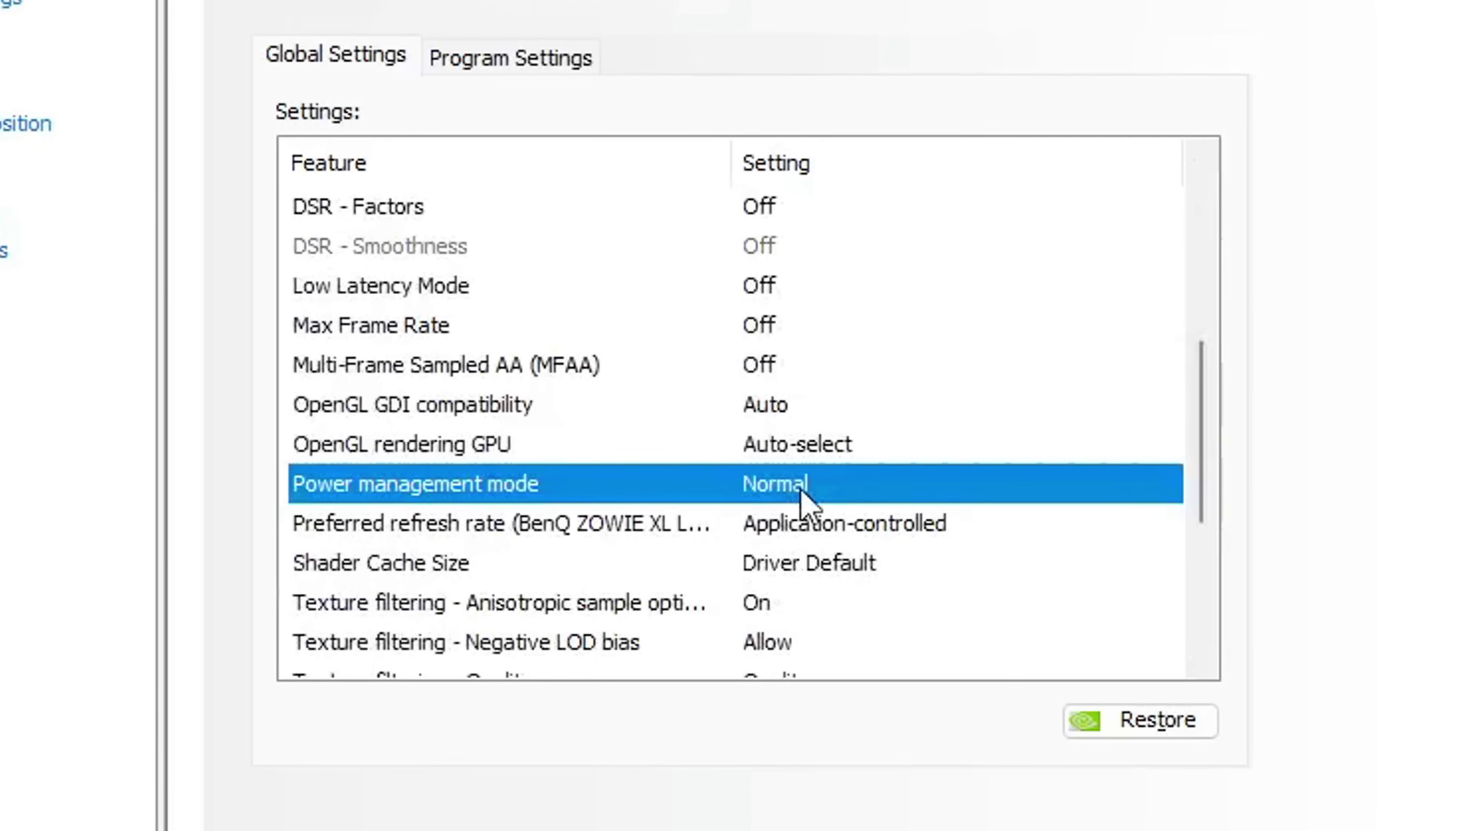
left_click(803, 497)
left_click(838, 557)
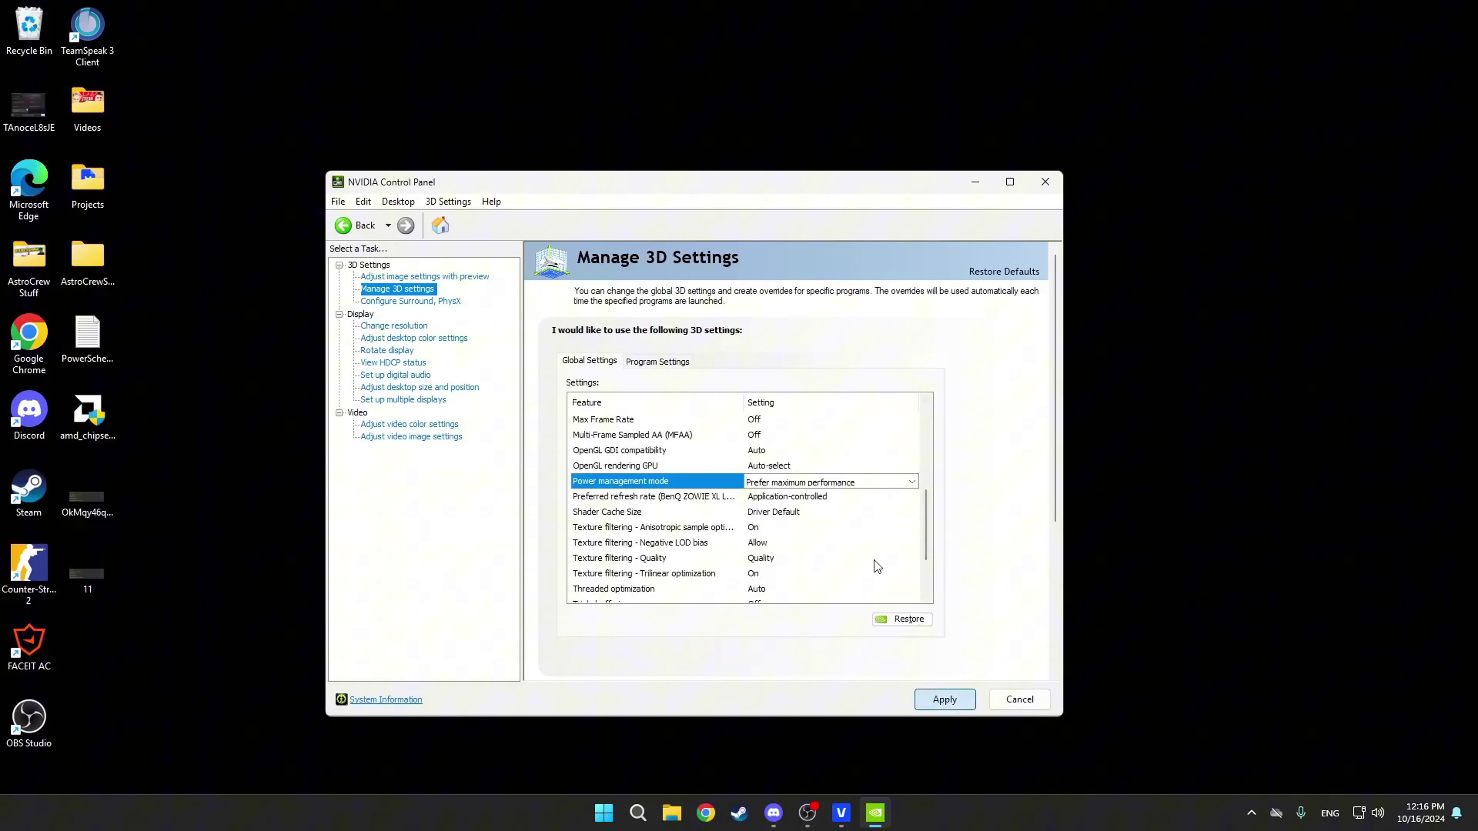
scroll(861, 553, "up", 5)
scroll(797, 555, "down", 2)
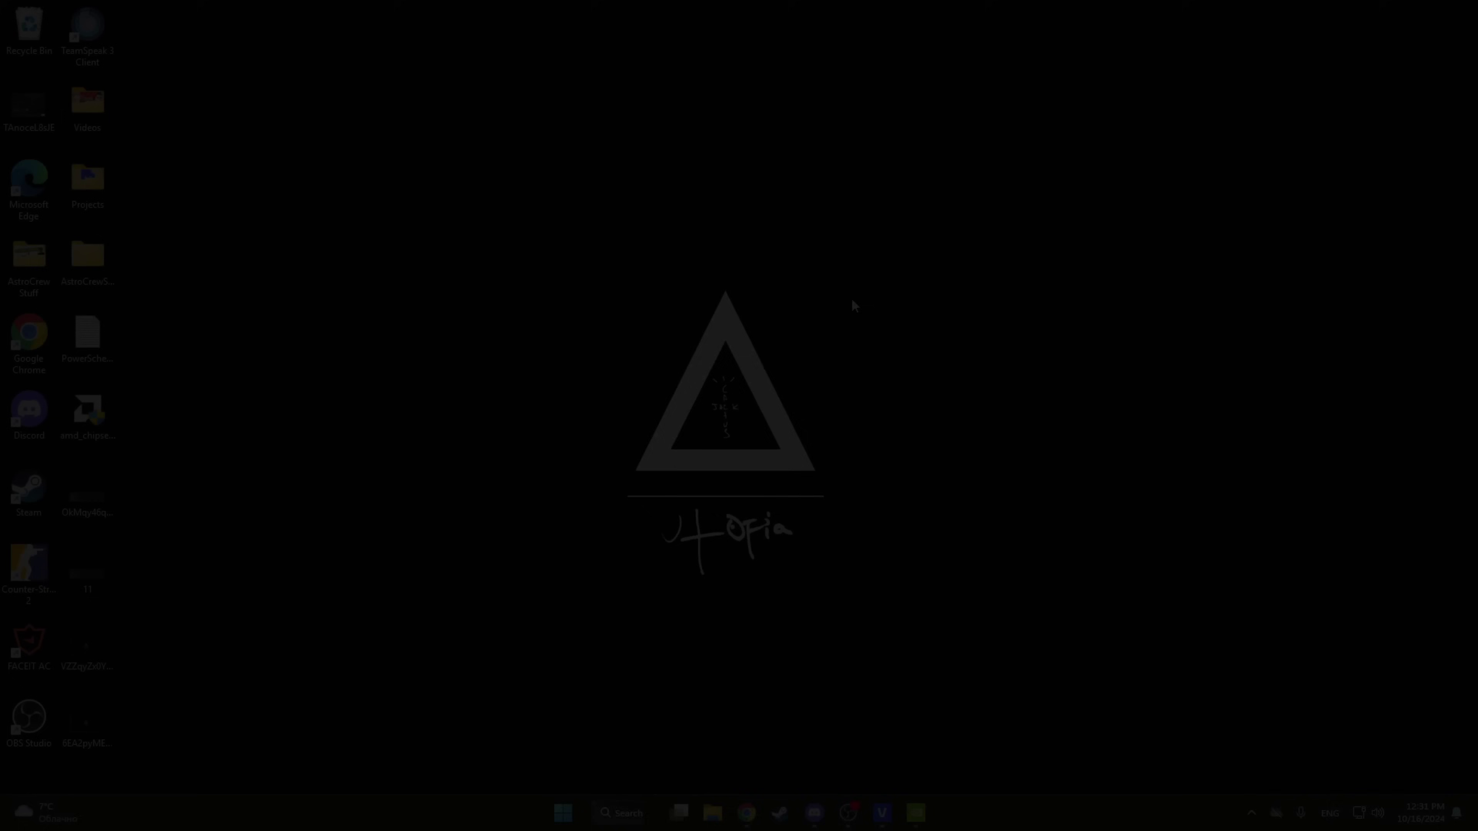
In taskbar settings, switch the Widgets and Task view toggles off
right_click(980, 809)
left_click(1019, 778)
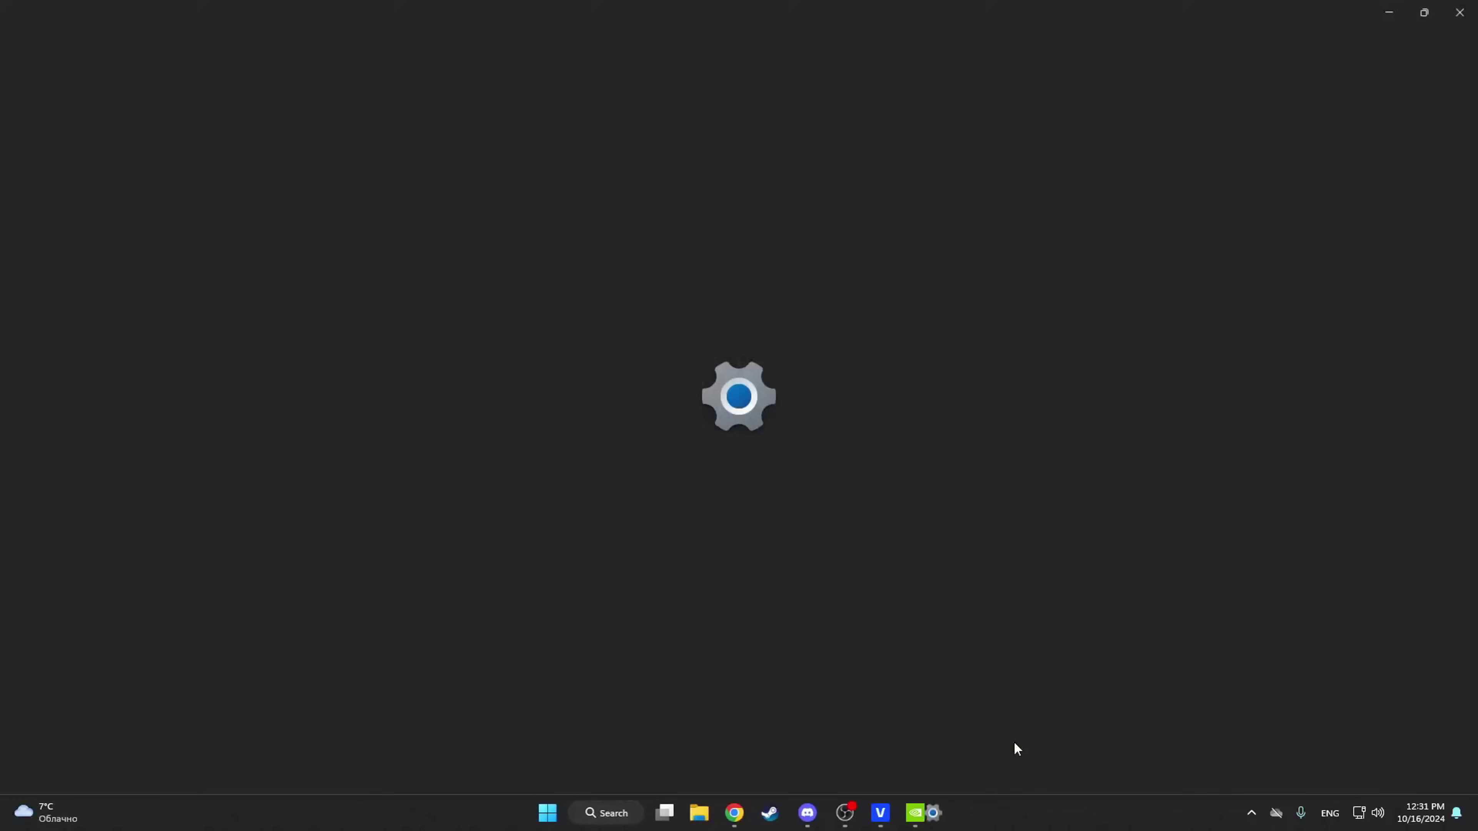
left_click(1189, 246)
left_click(1189, 201)
Set Search to Search icon only and taskbar alignment to Left
left_click(1168, 159)
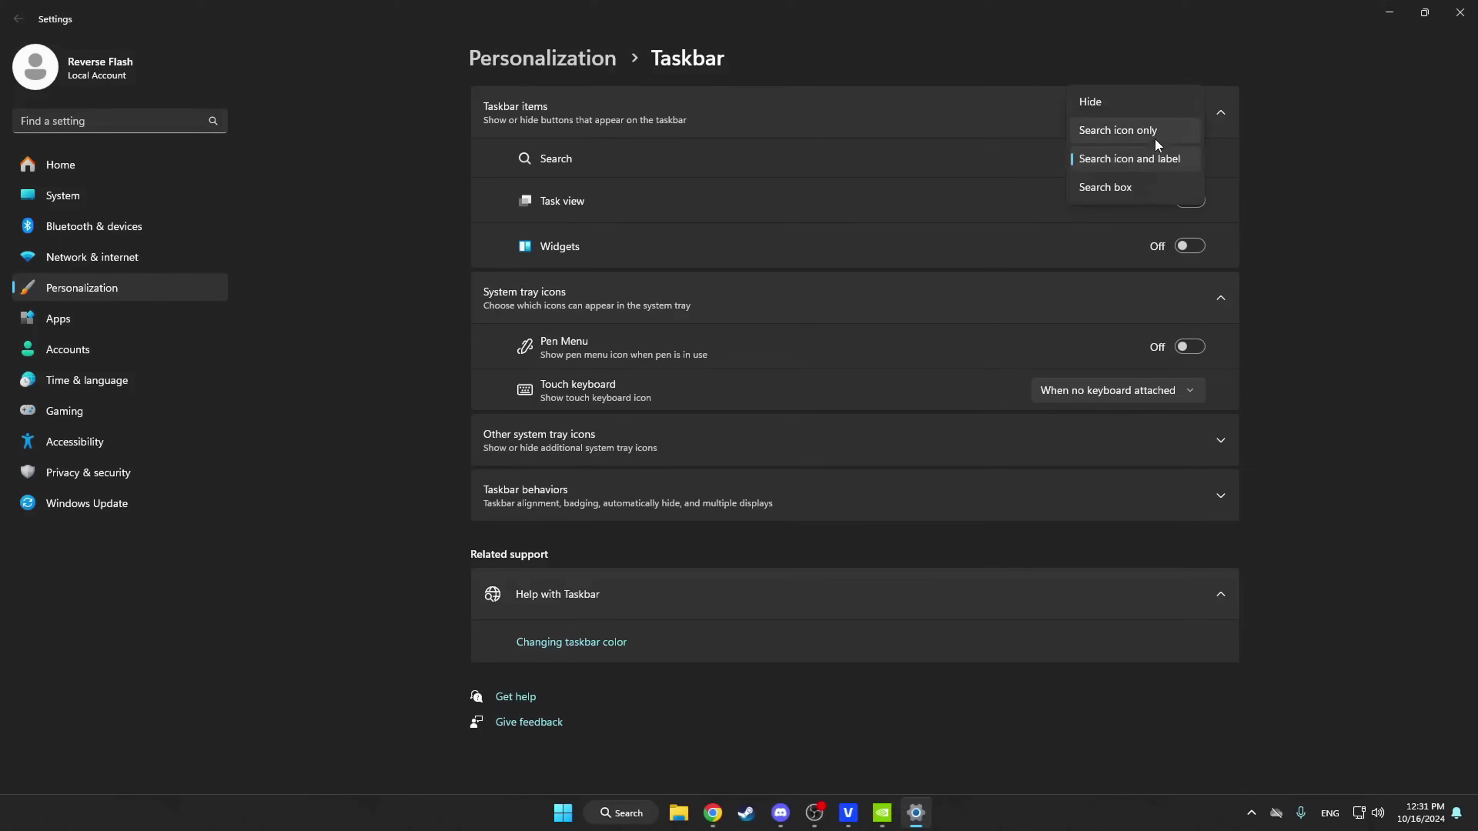
left_click(1154, 136)
left_click(907, 497)
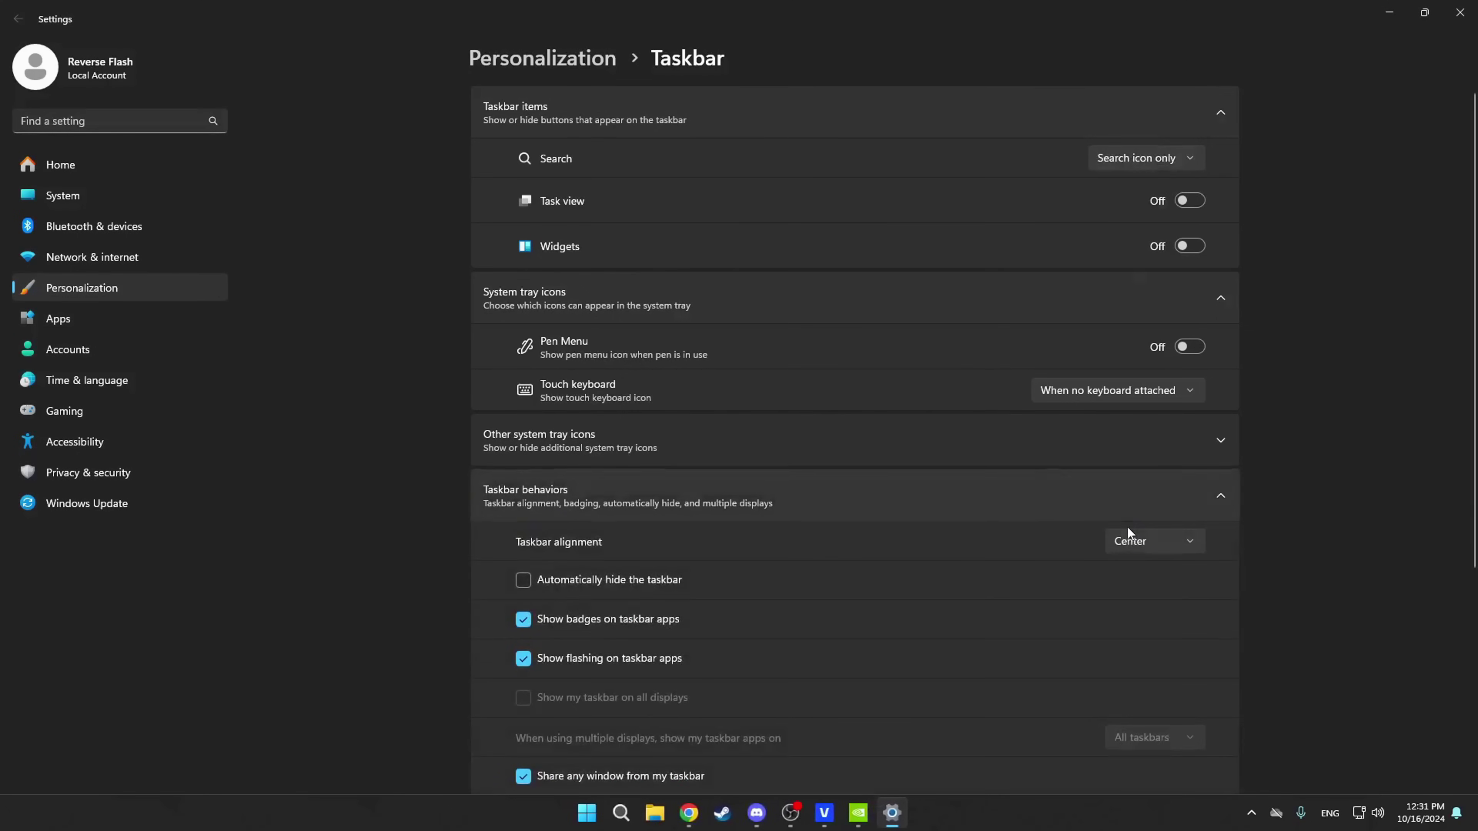
left_click(1129, 536)
left_click(1141, 513)
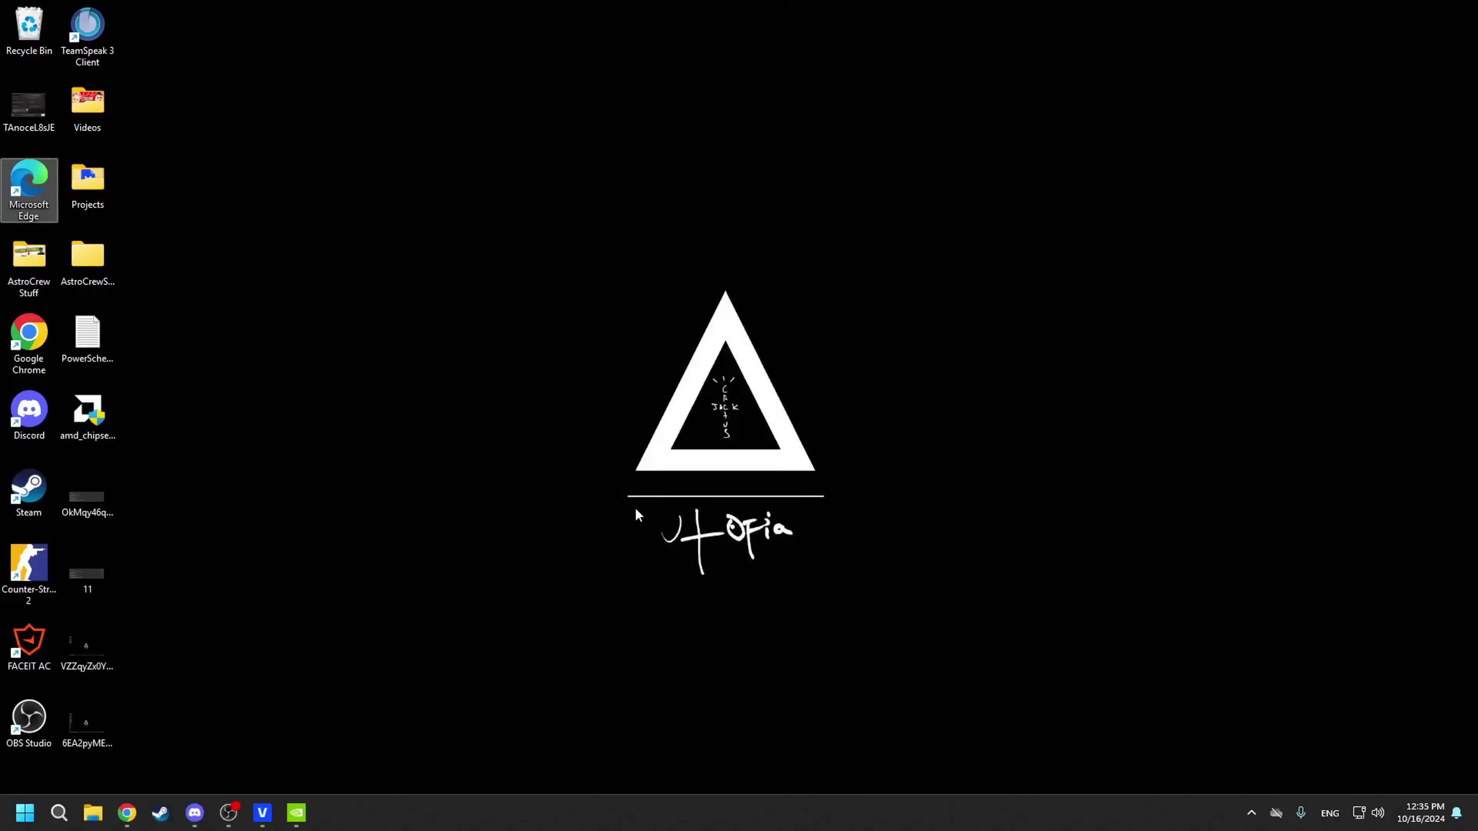
Launch Settings from the Start menu and go to Windows Update
left_click(25, 813)
left_click(437, 364)
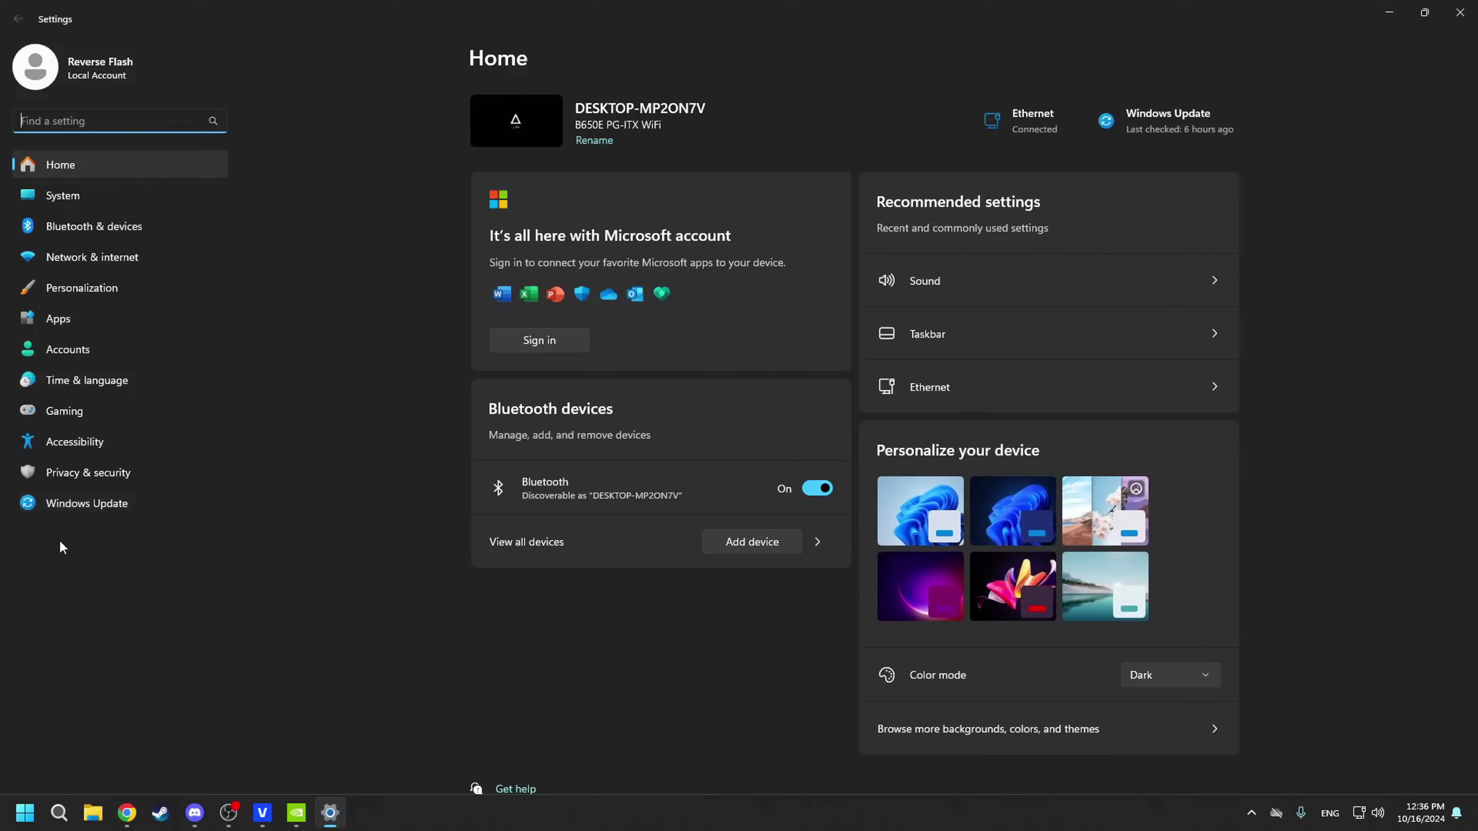
left_click(71, 502)
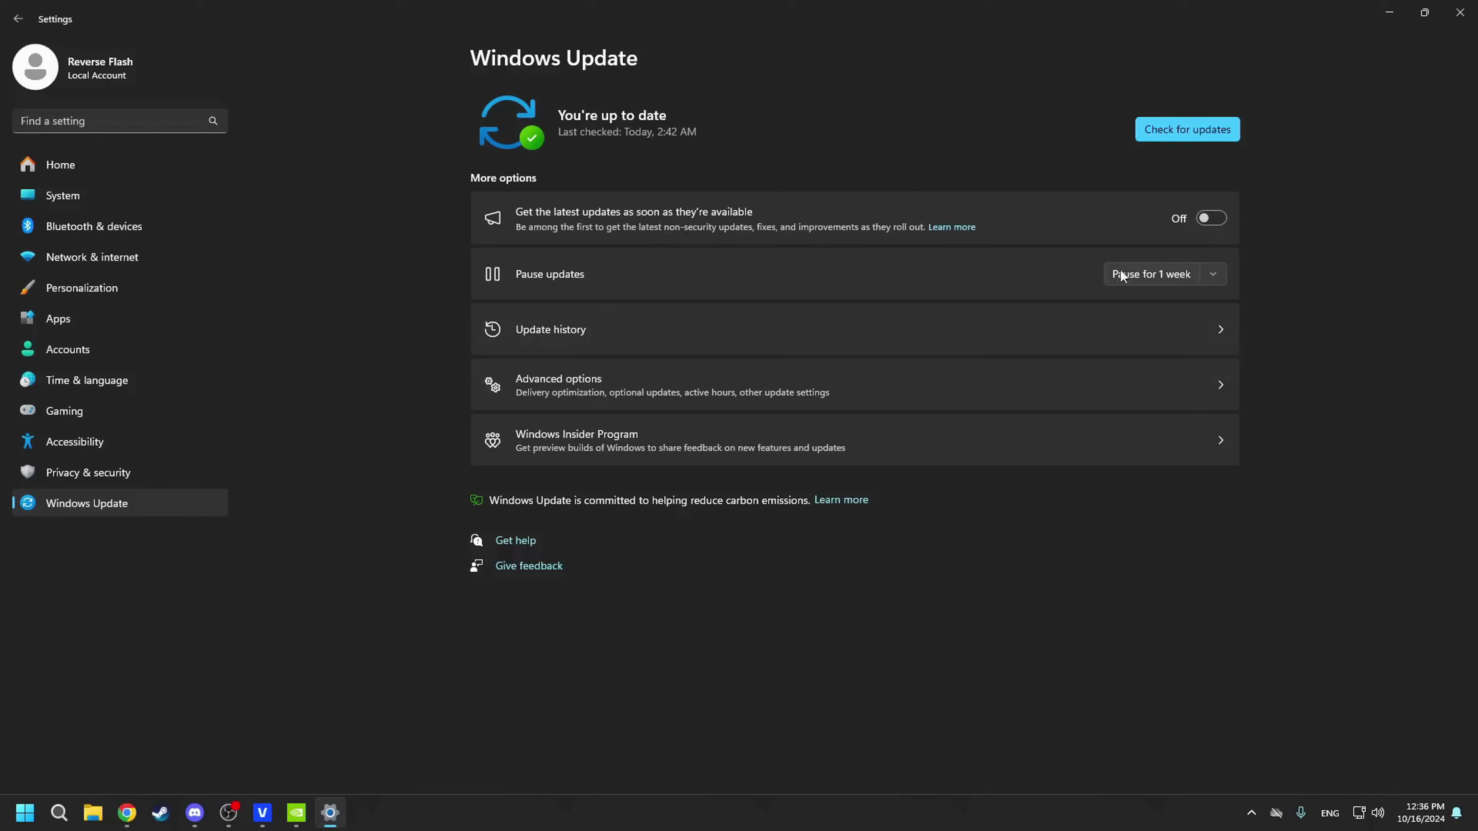
Choose Pause for 5 weeks, pausing updates until 11/20/2024
left_click(1218, 276)
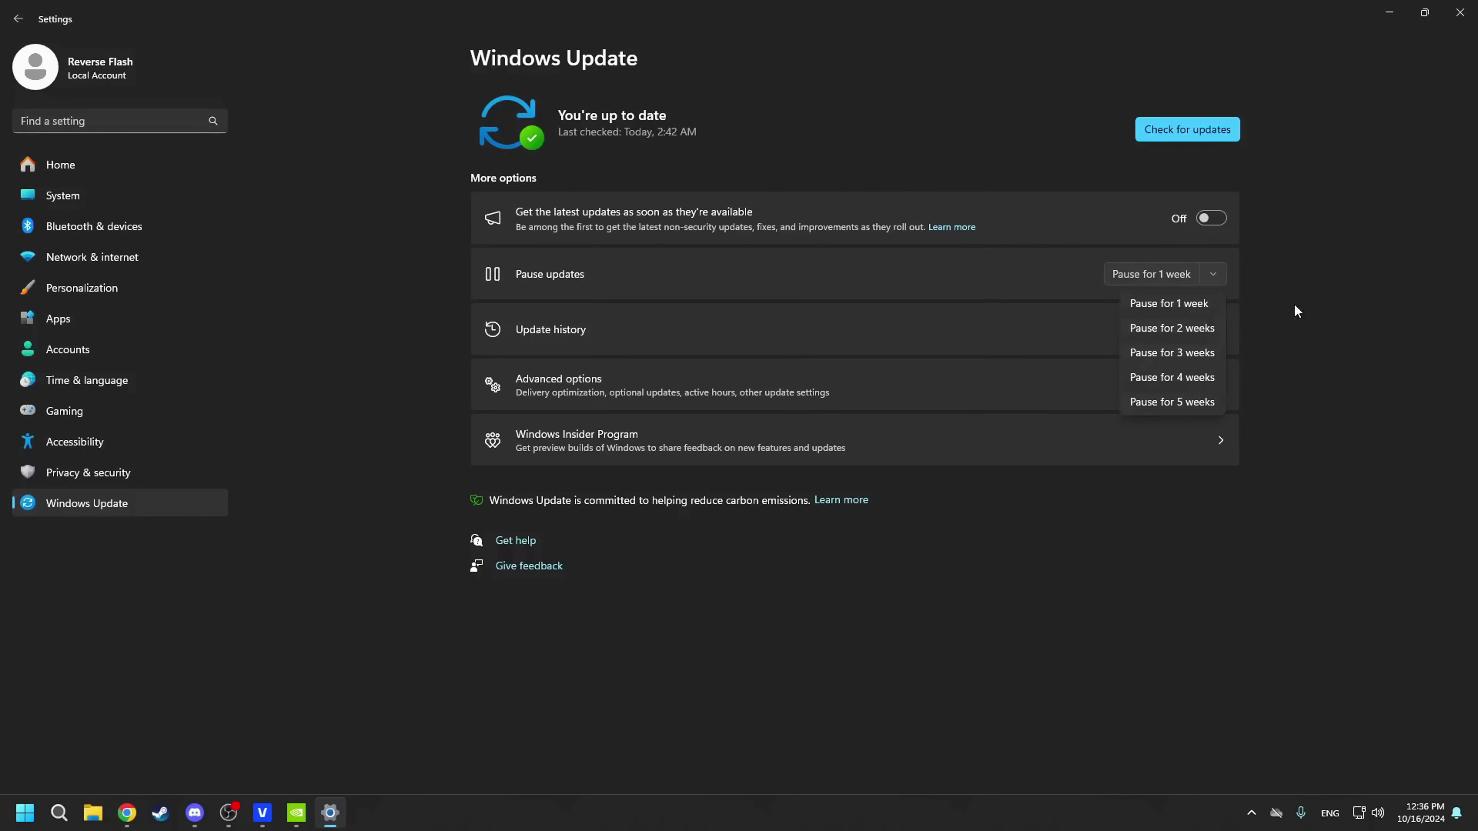
left_click(1275, 294)
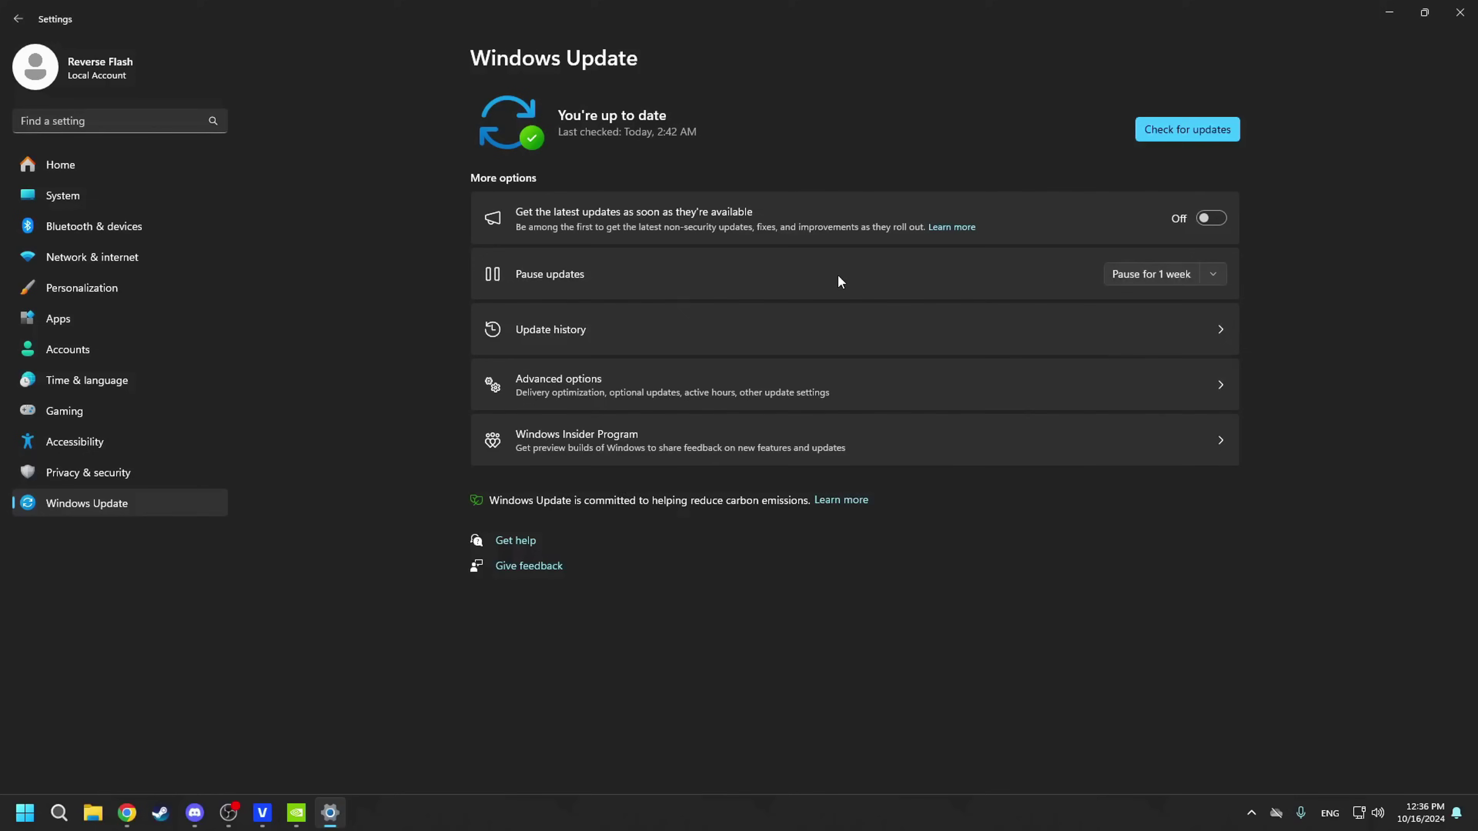
left_click(1211, 279)
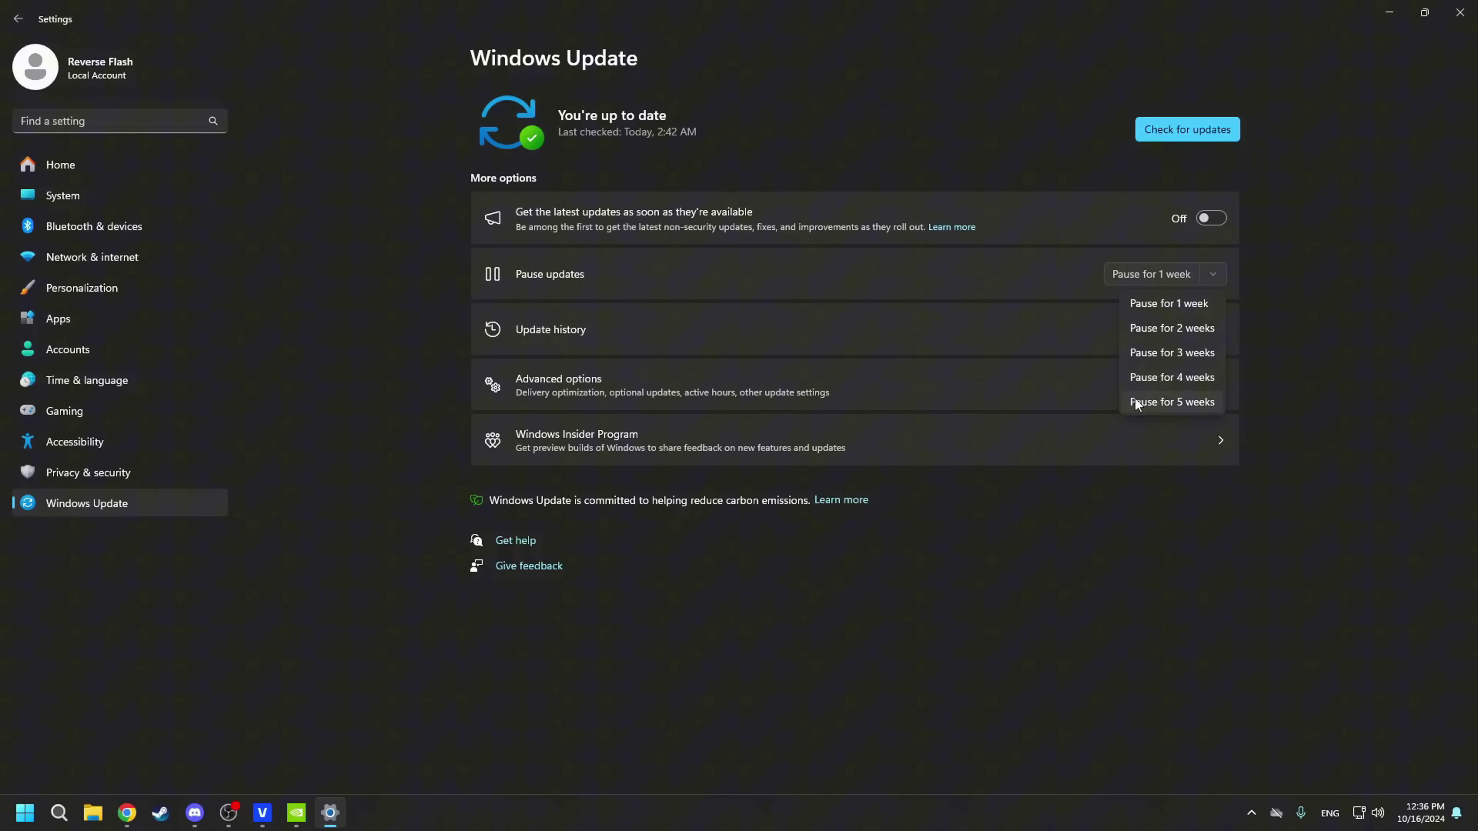
left_click(1179, 403)
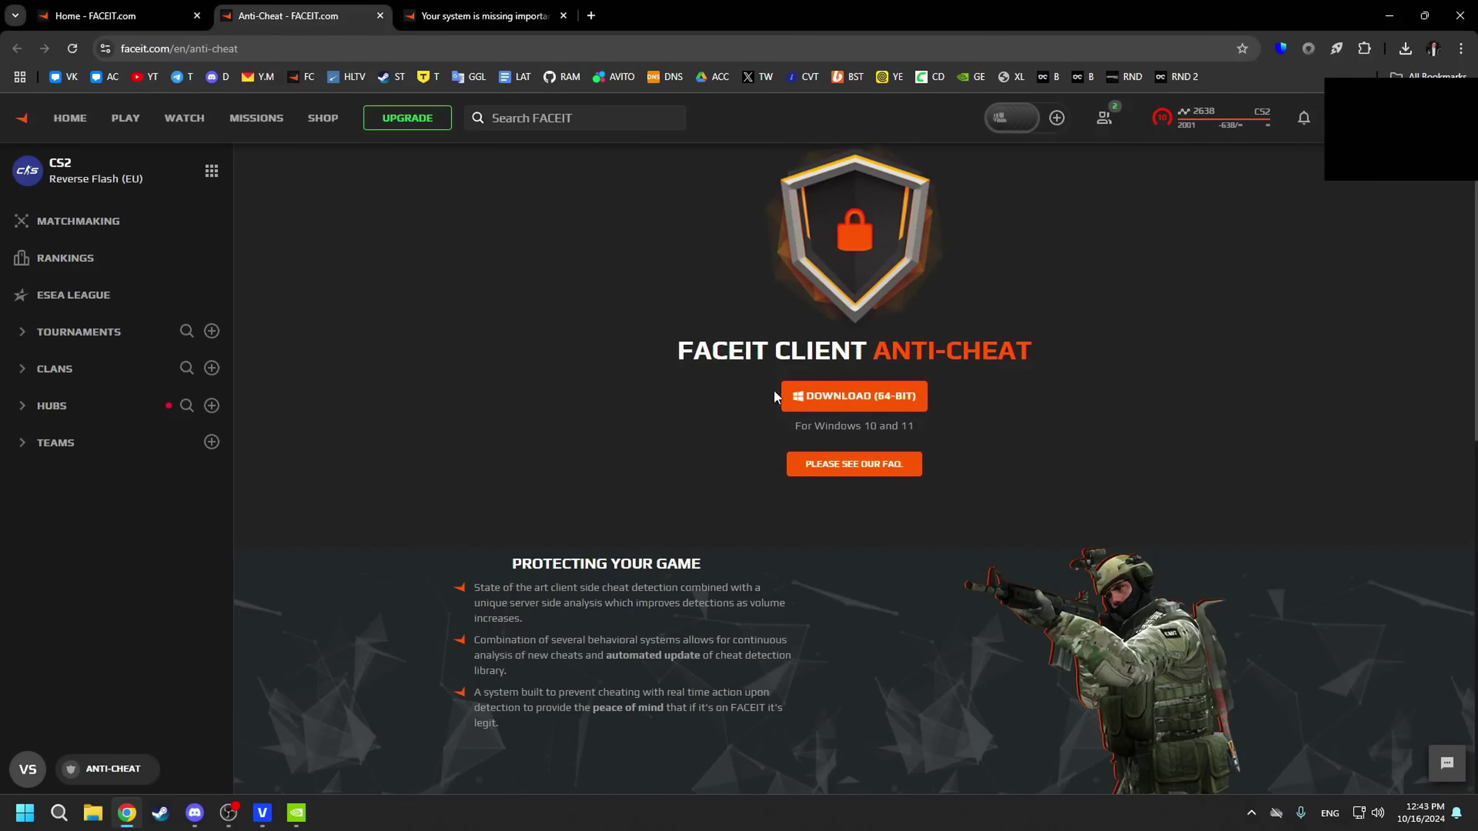
Select the FACEIT Client Anti-Cheat heading text and scroll the download page
left_click_drag(681, 349, 769, 349)
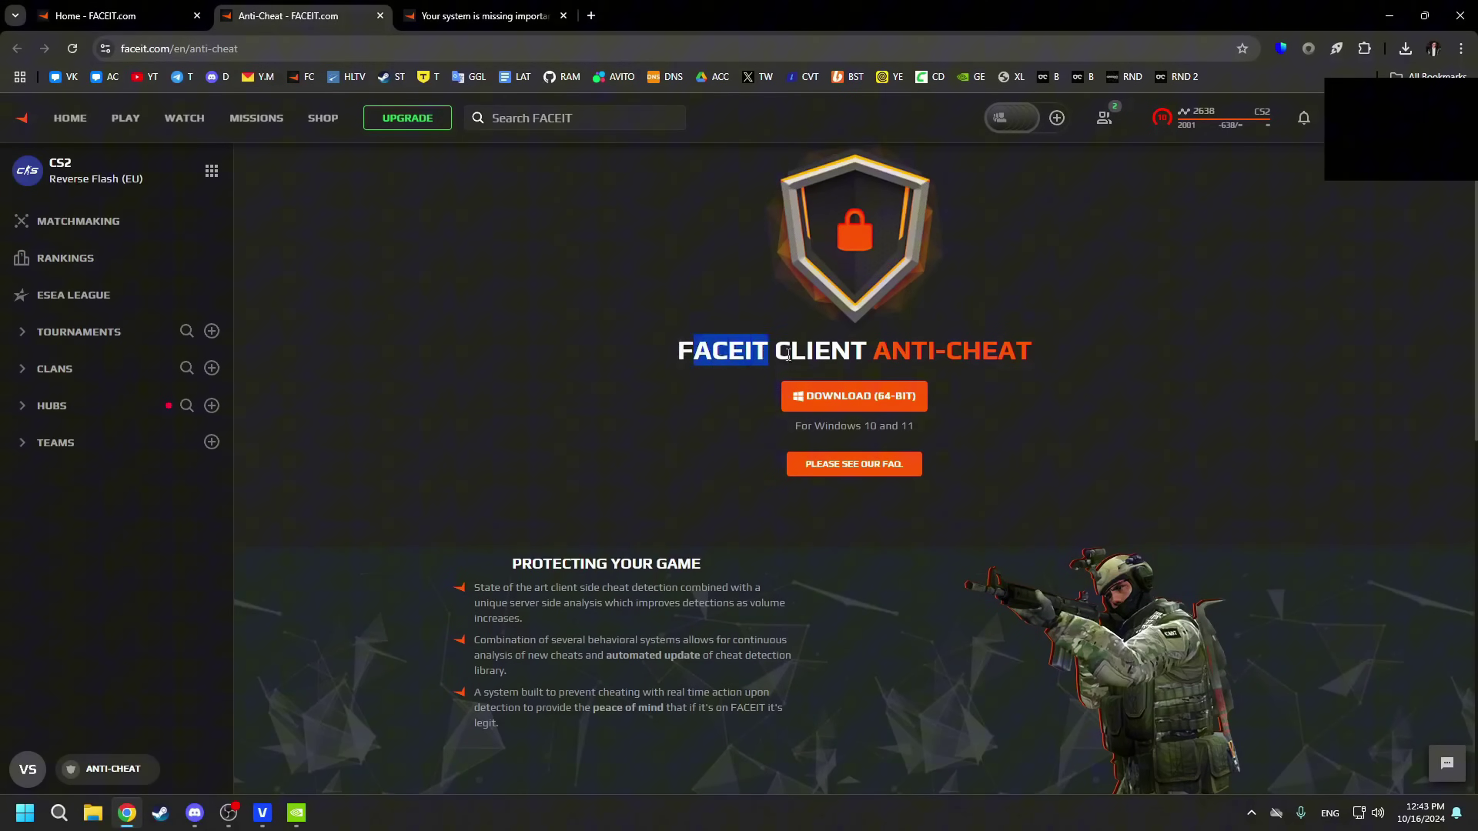
left_click(795, 349)
left_click_drag(1041, 357, 678, 376)
scroll(698, 404, "down", 3)
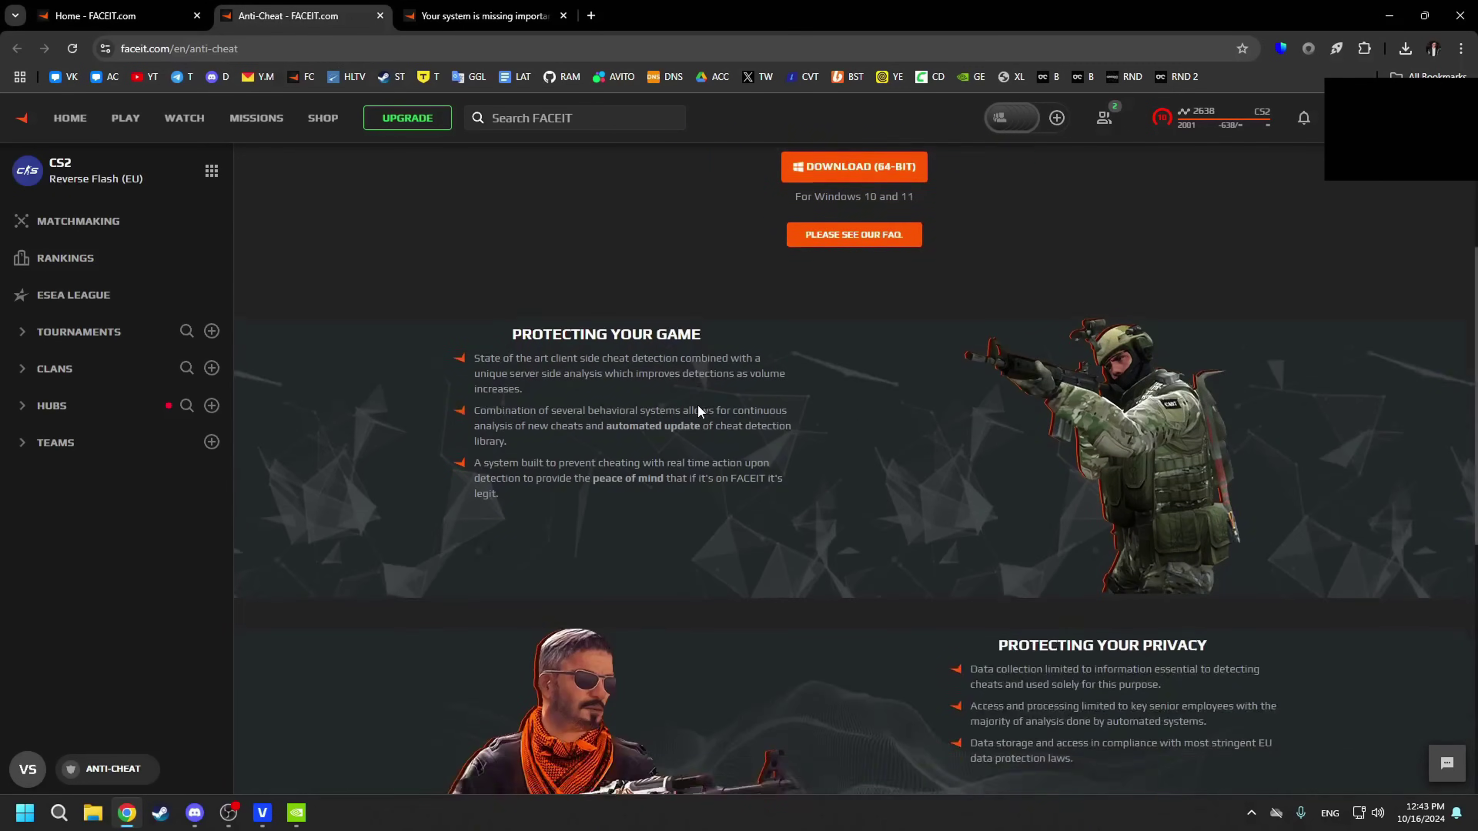
scroll(698, 404, "up", 1)
Switch to the missing Windows security updates article and scroll through it
left_click(472, 15)
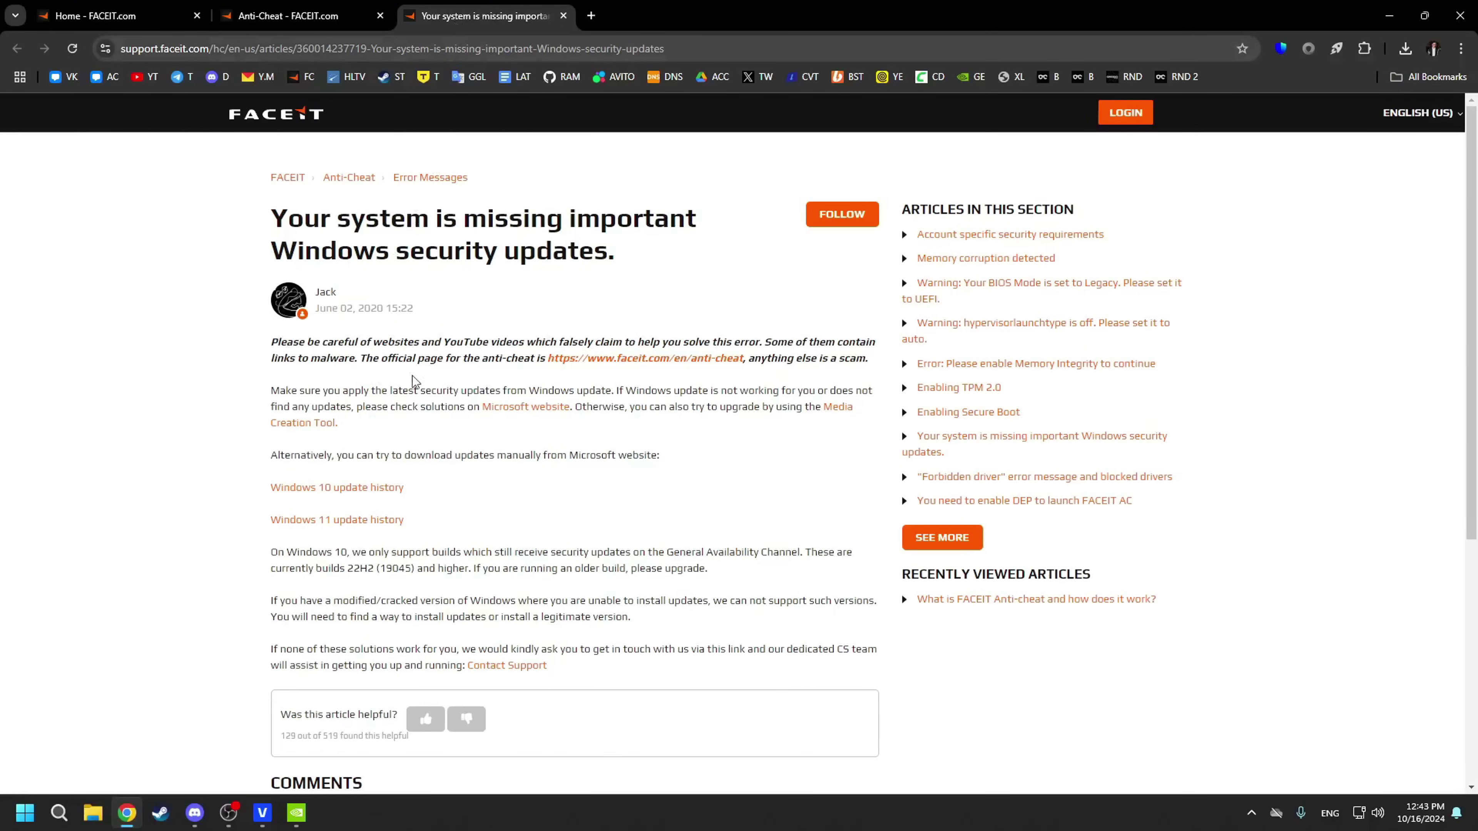
scroll(375, 478, "down", 4)
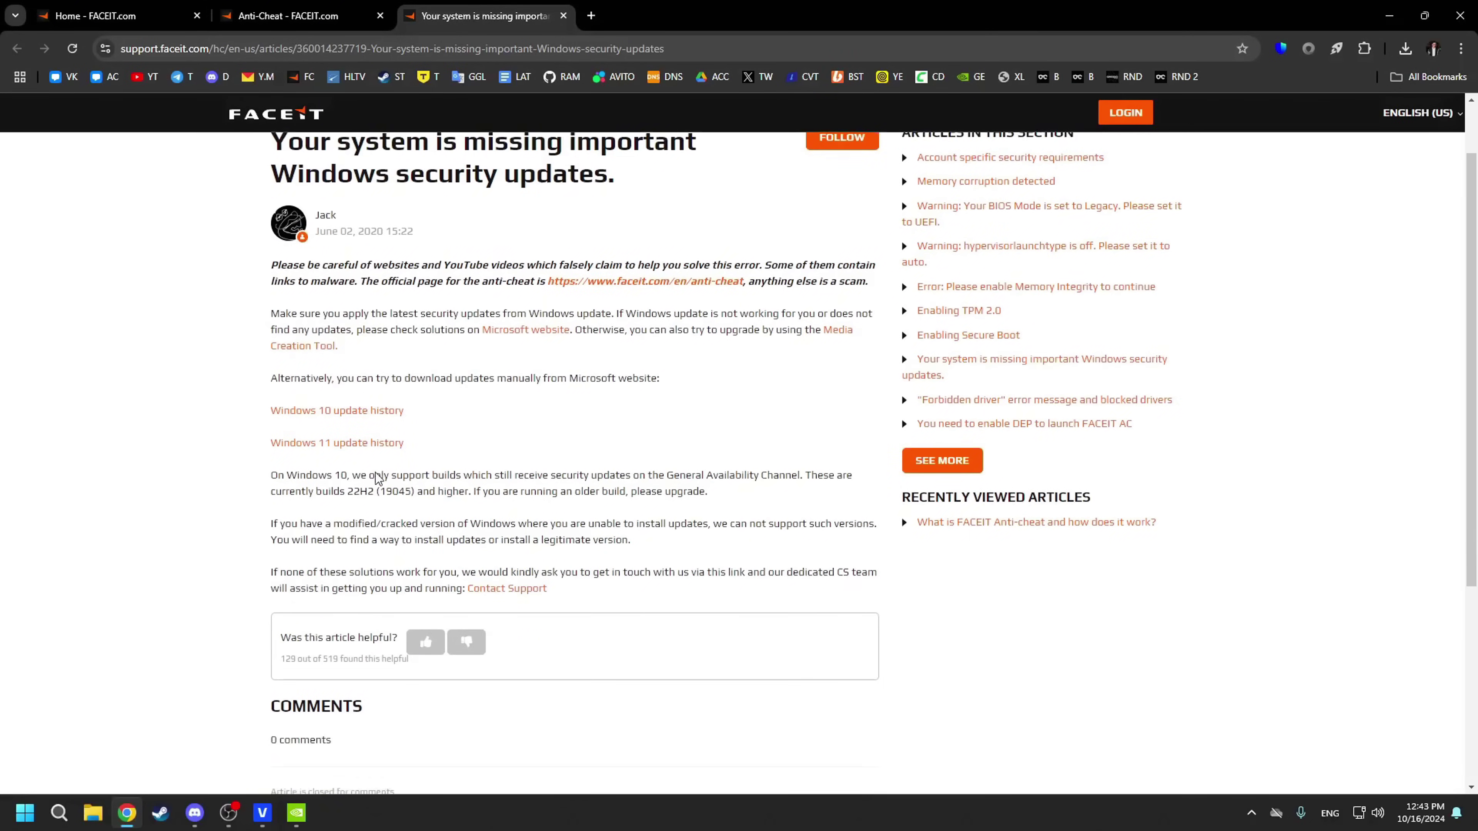
scroll(379, 477, "up", 4)
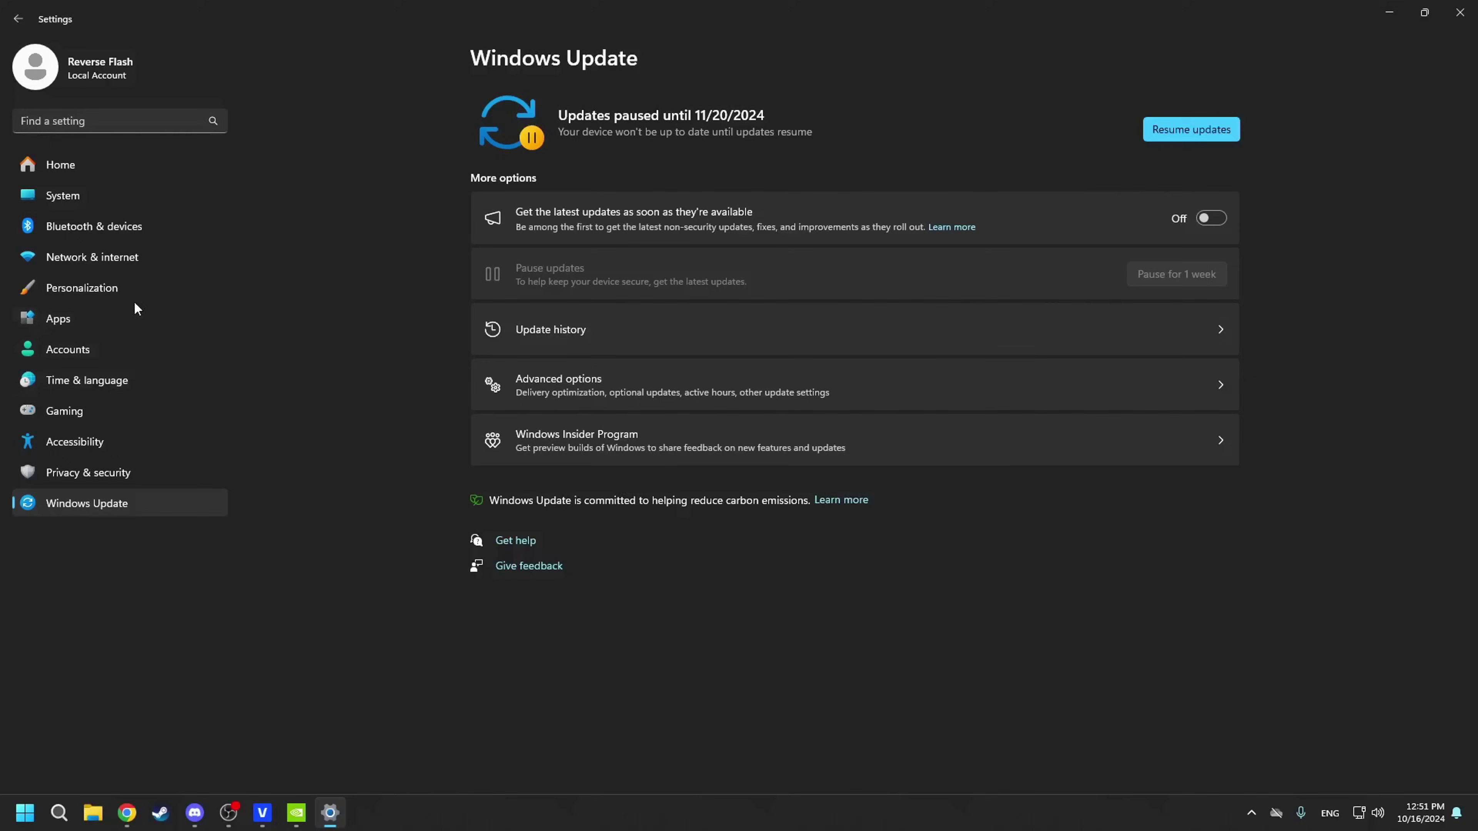
In Personalization > Colors, keep mode on Dark and switch Transparency effects off
left_click(118, 291)
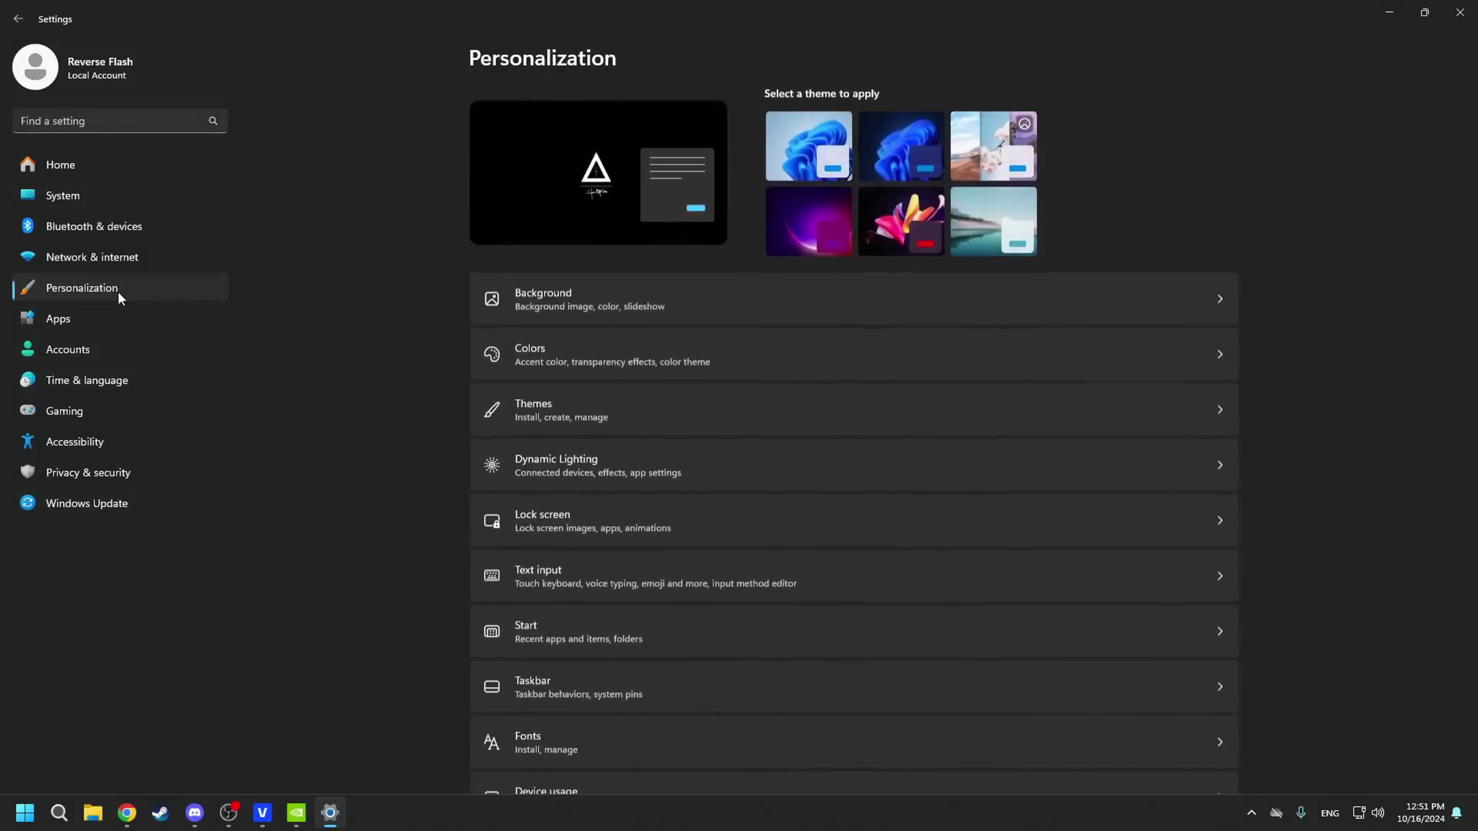
left_click(531, 354)
left_click(1147, 273)
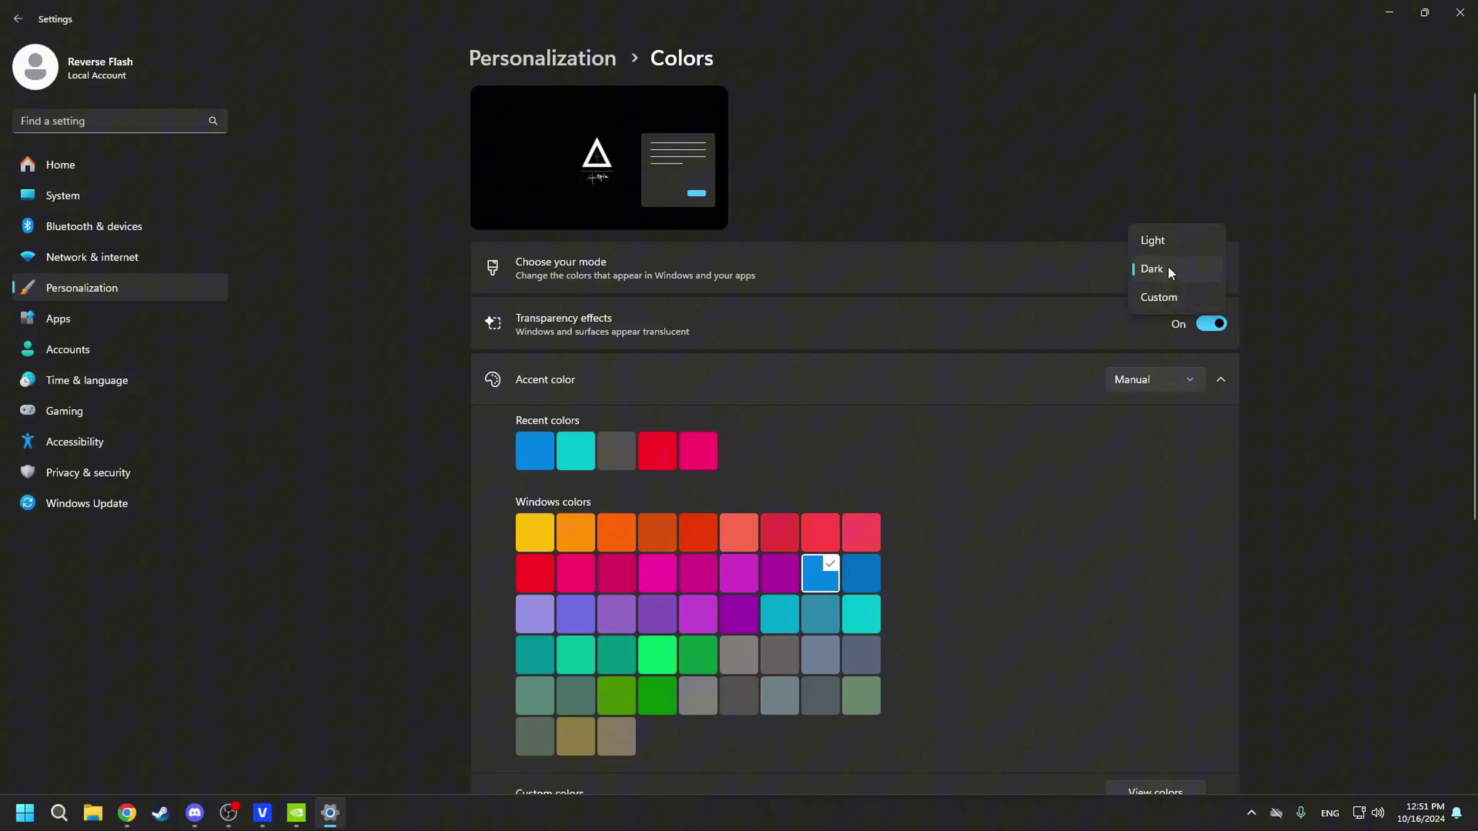
left_click(1274, 306)
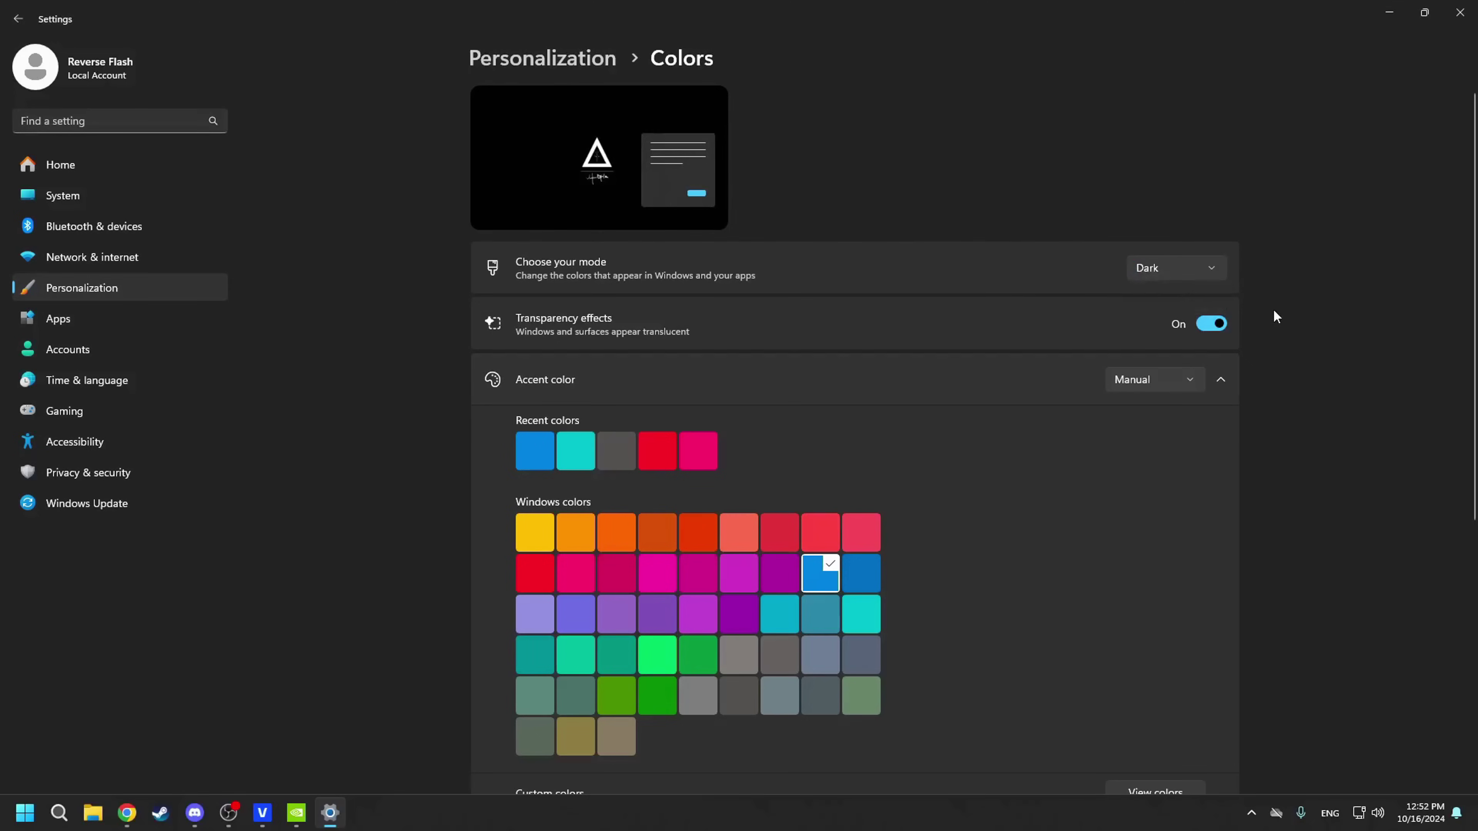
left_click(1208, 324)
scroll(1203, 453, "down", 3)
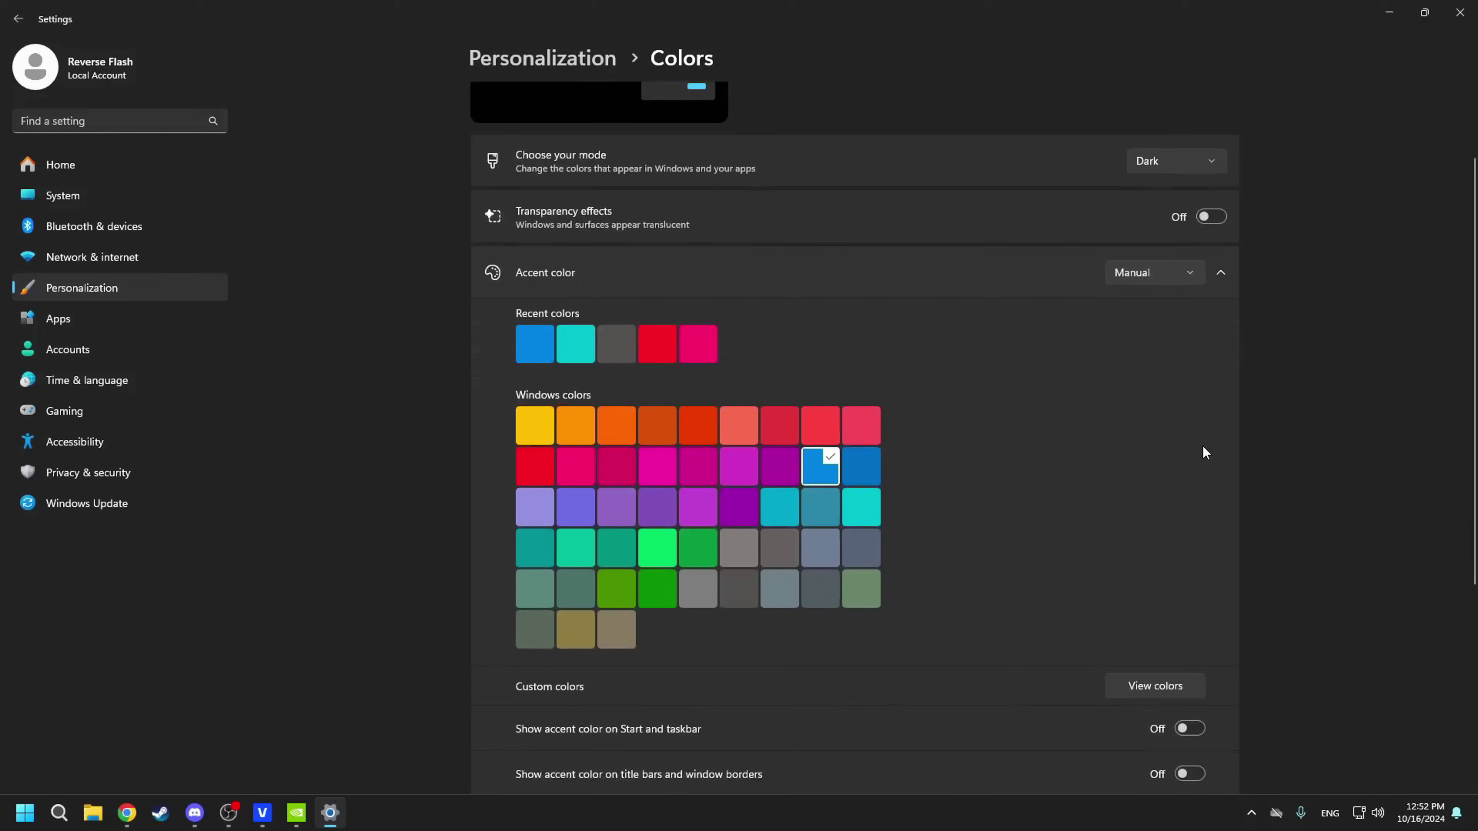
scroll(1203, 453, "up", 3)
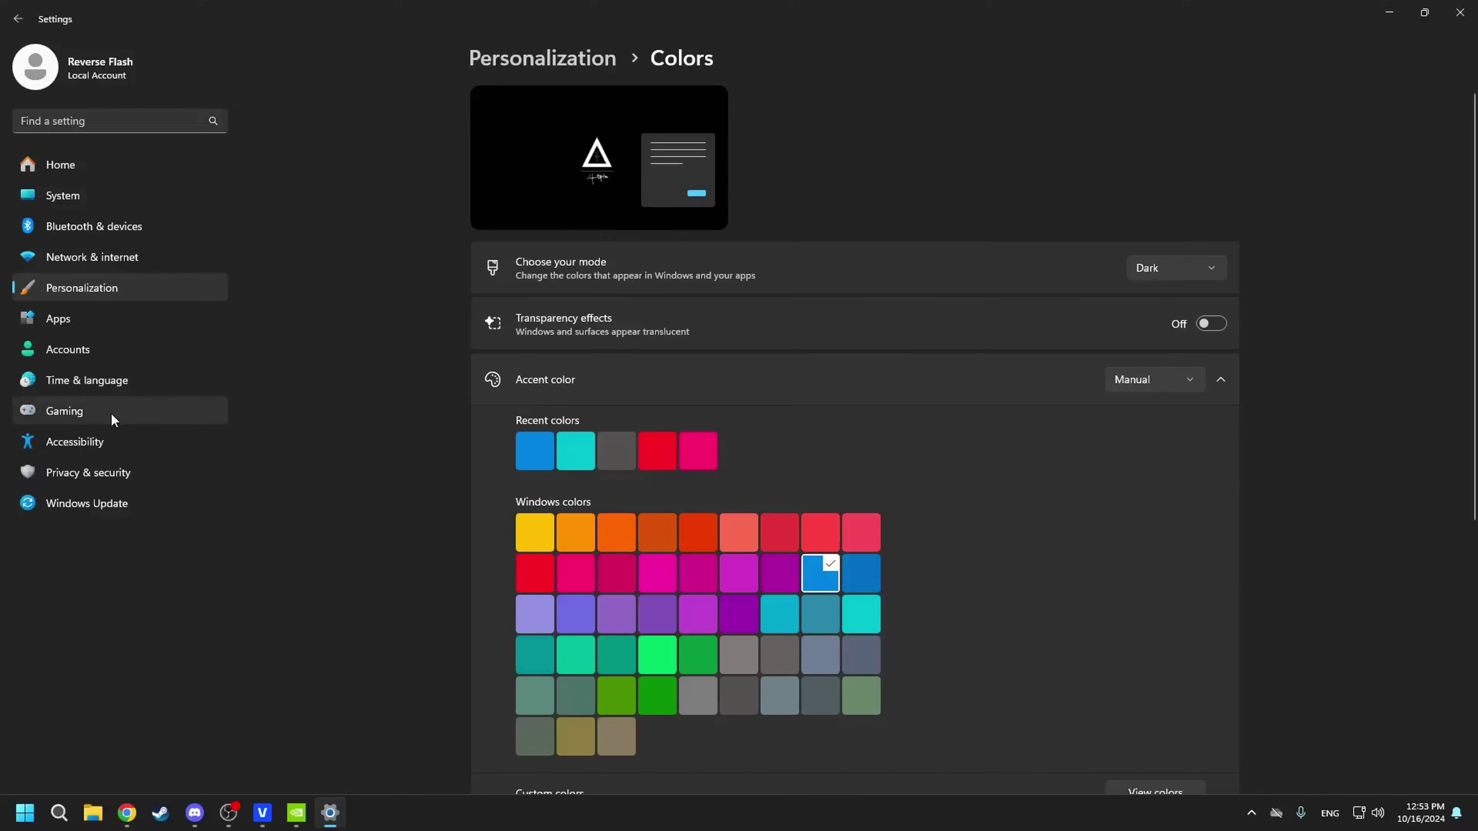
Go to Gaming > Game Bar and confirm the controller toggle reads Off
left_click(85, 410)
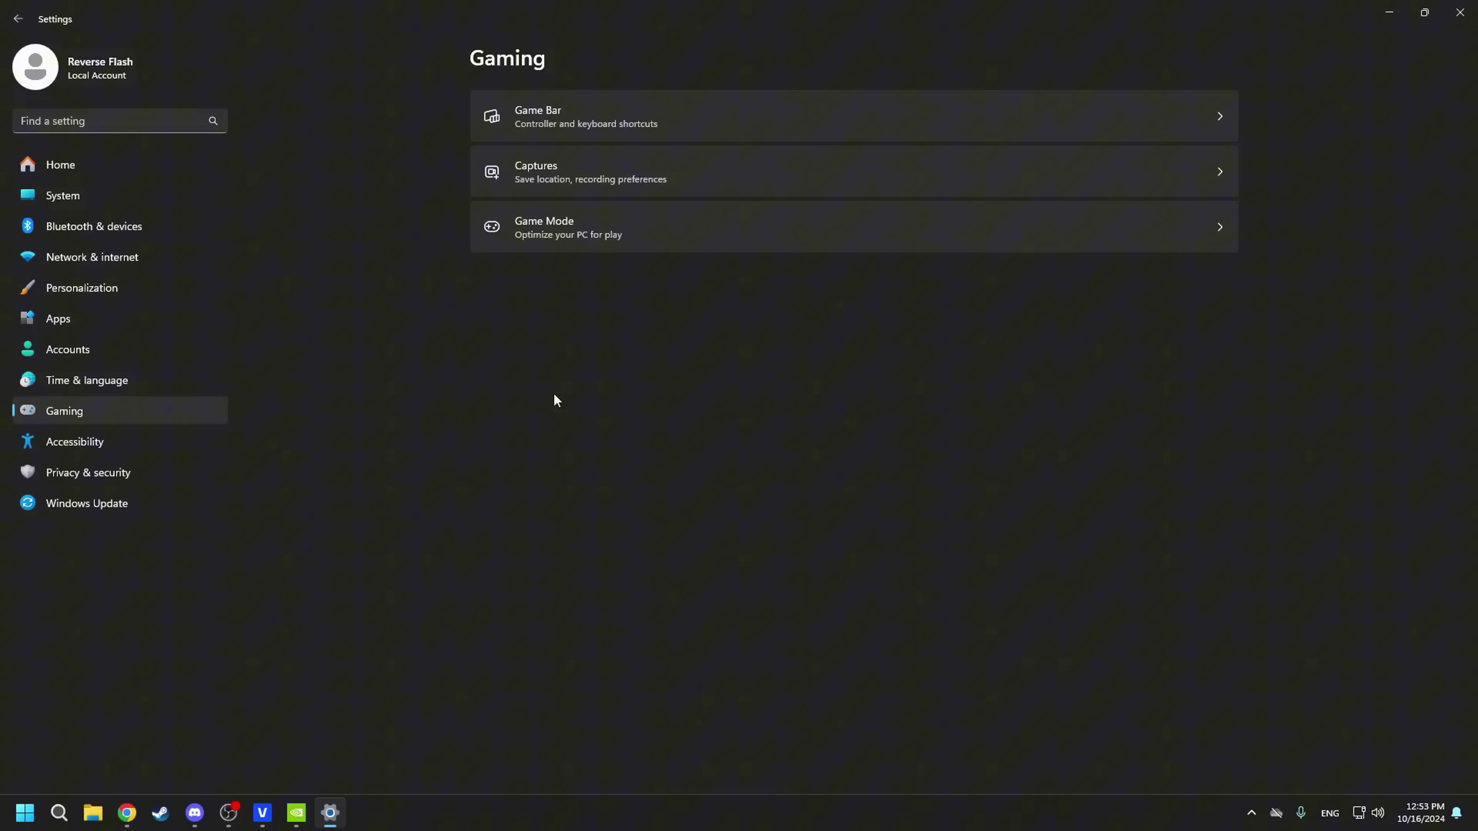
left_click(599, 120)
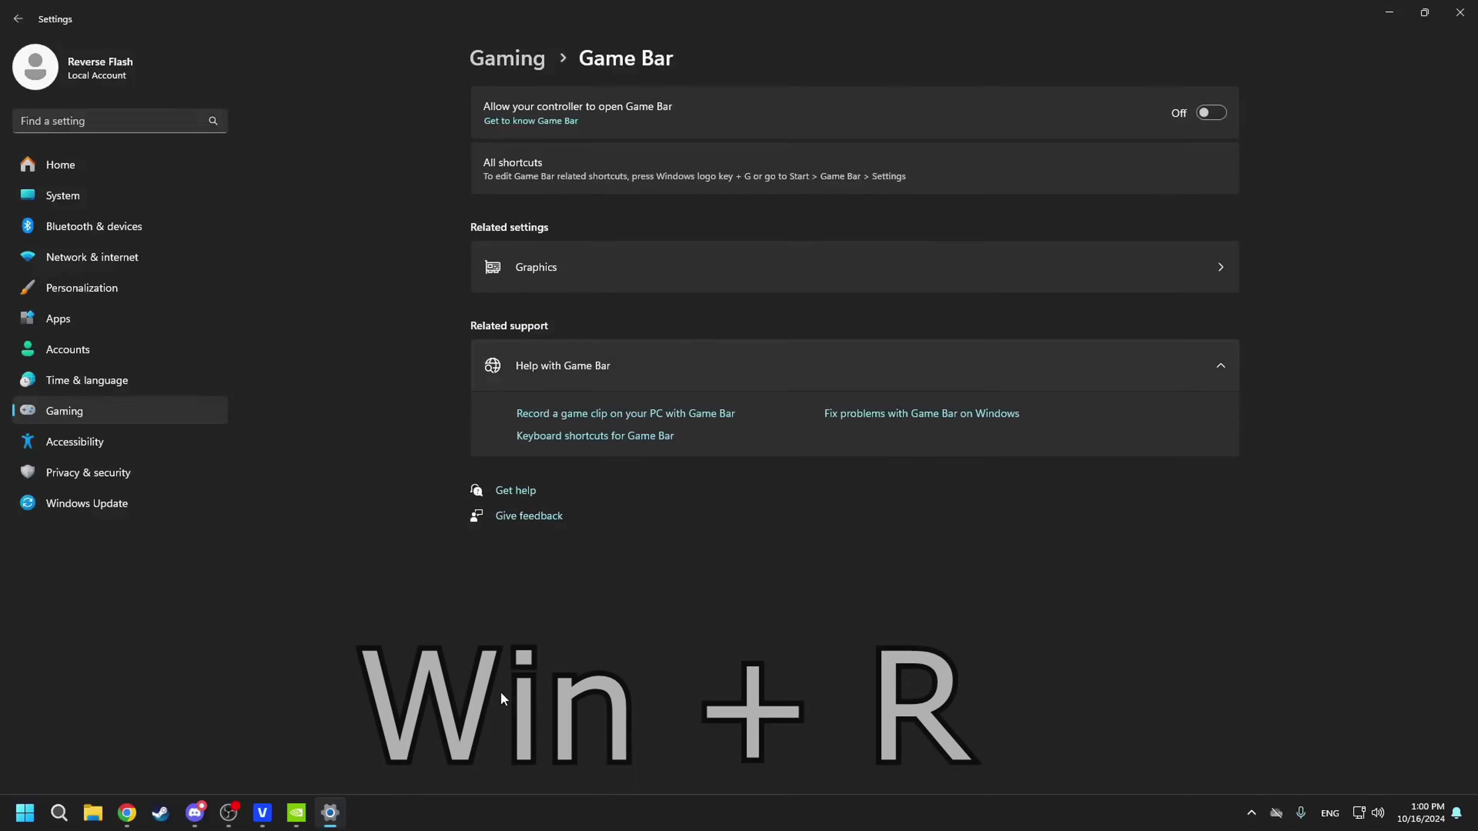
Launch regedit and navigate to HKCU\Software\Microsoft\Windows\CurrentVersion\GameDVR
key("super+r")
type("regedit")
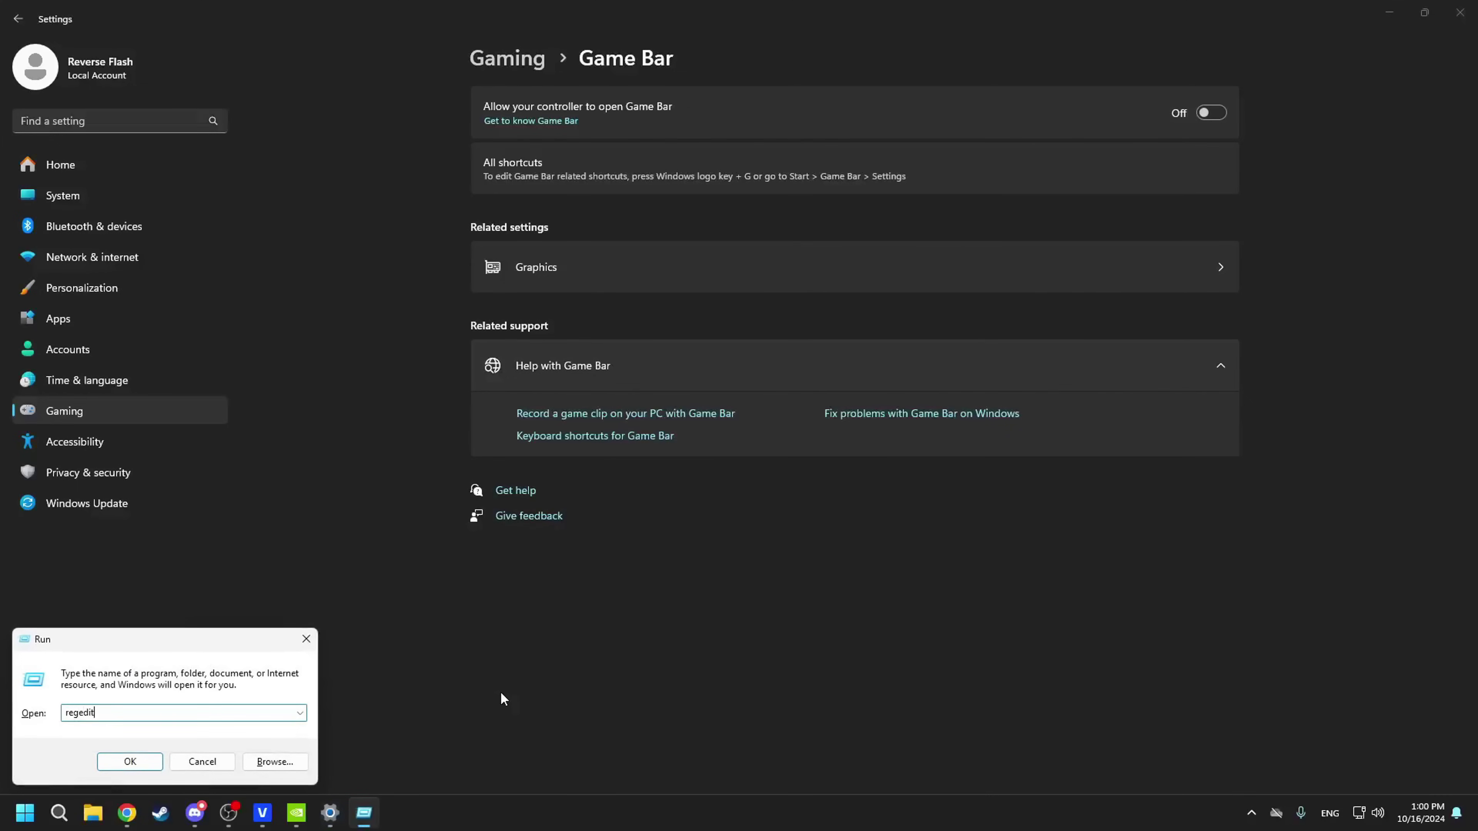
key("Return")
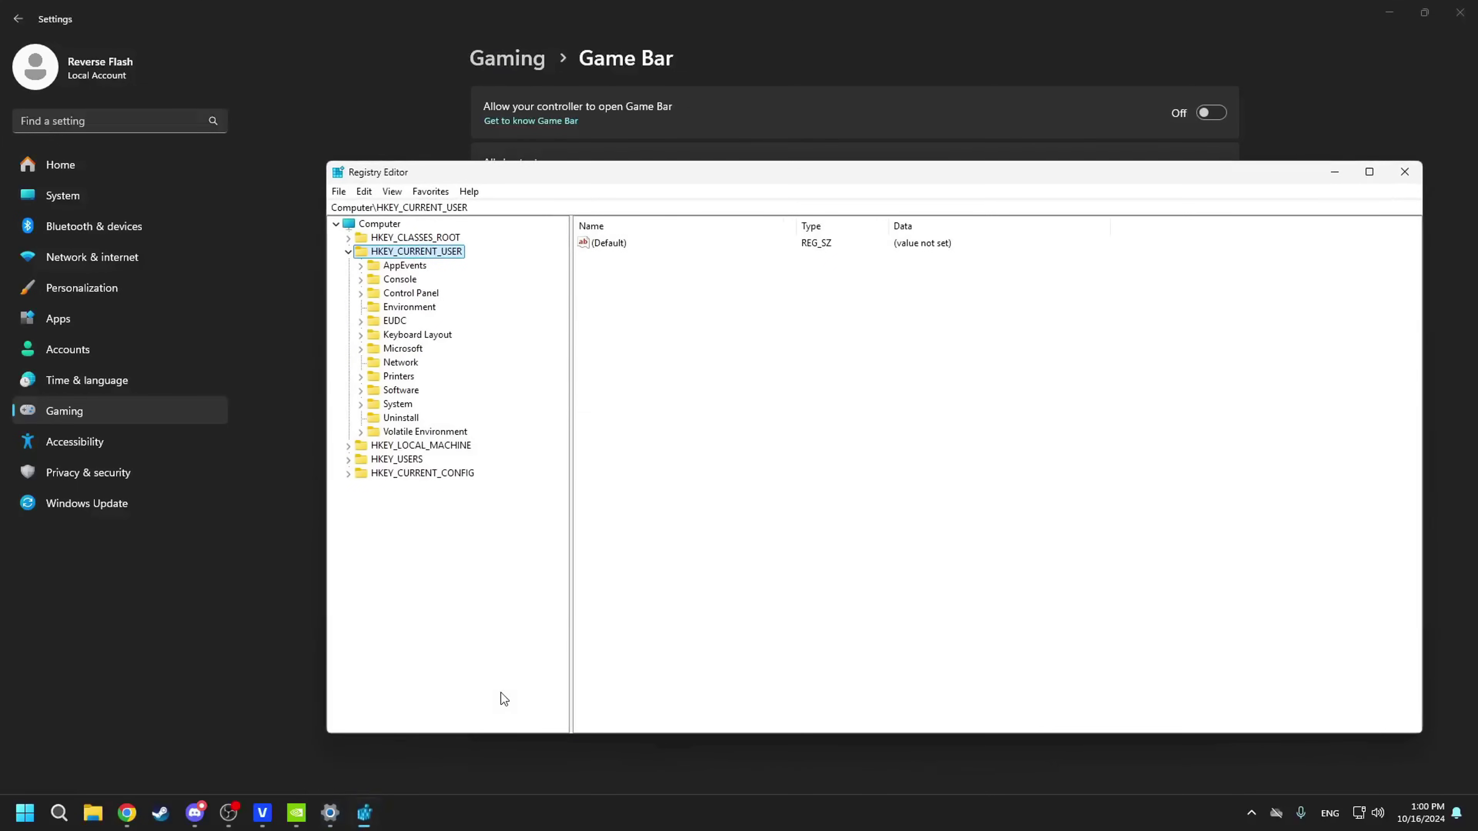
left_click(360, 390)
scroll(564, 462, "down", 2)
scroll(565, 463, "down", 2)
double_click(373, 542)
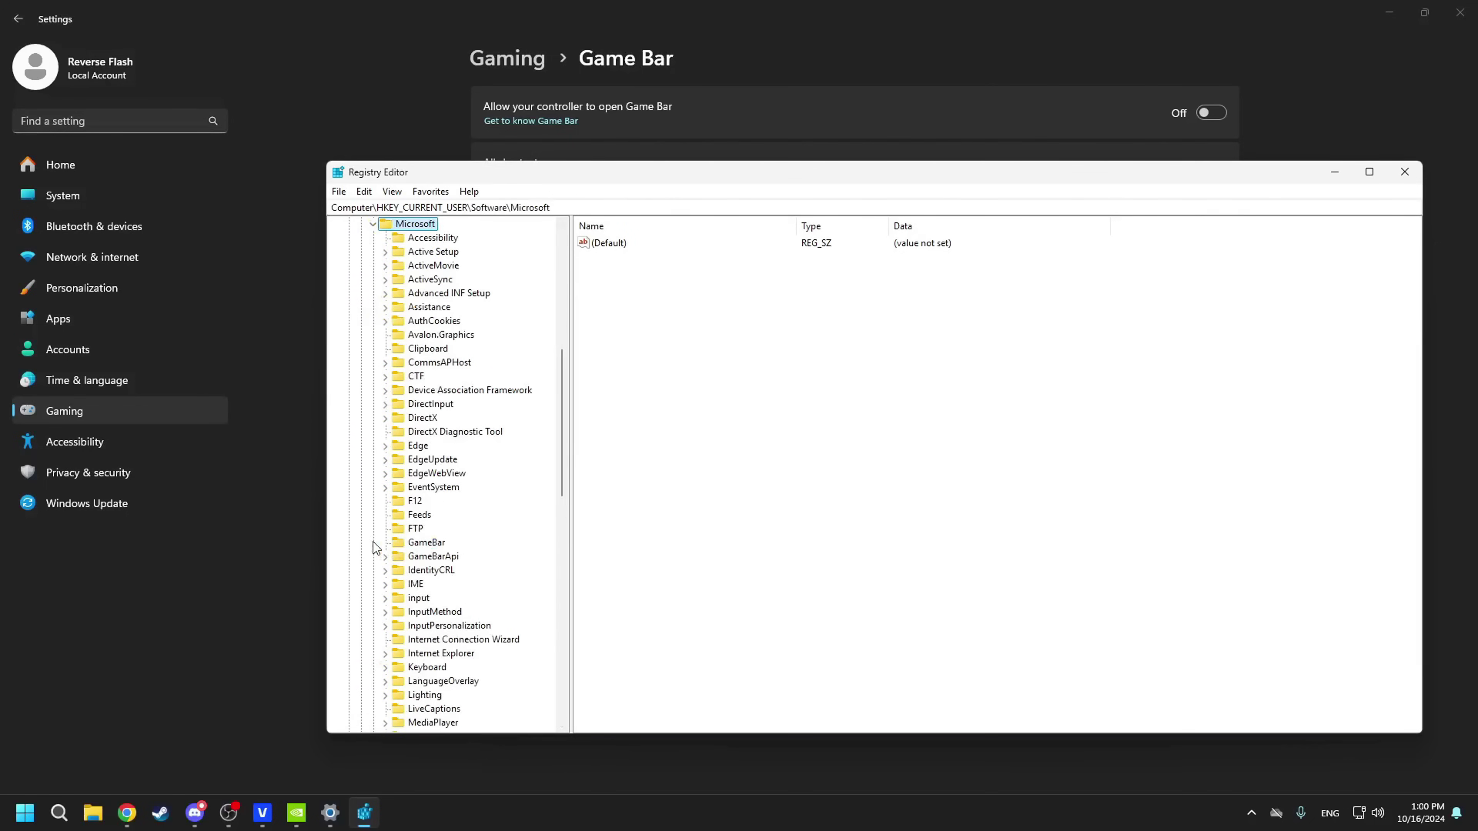
scroll(561, 494, "down", 8)
scroll(555, 591, "down", 4)
double_click(398, 609)
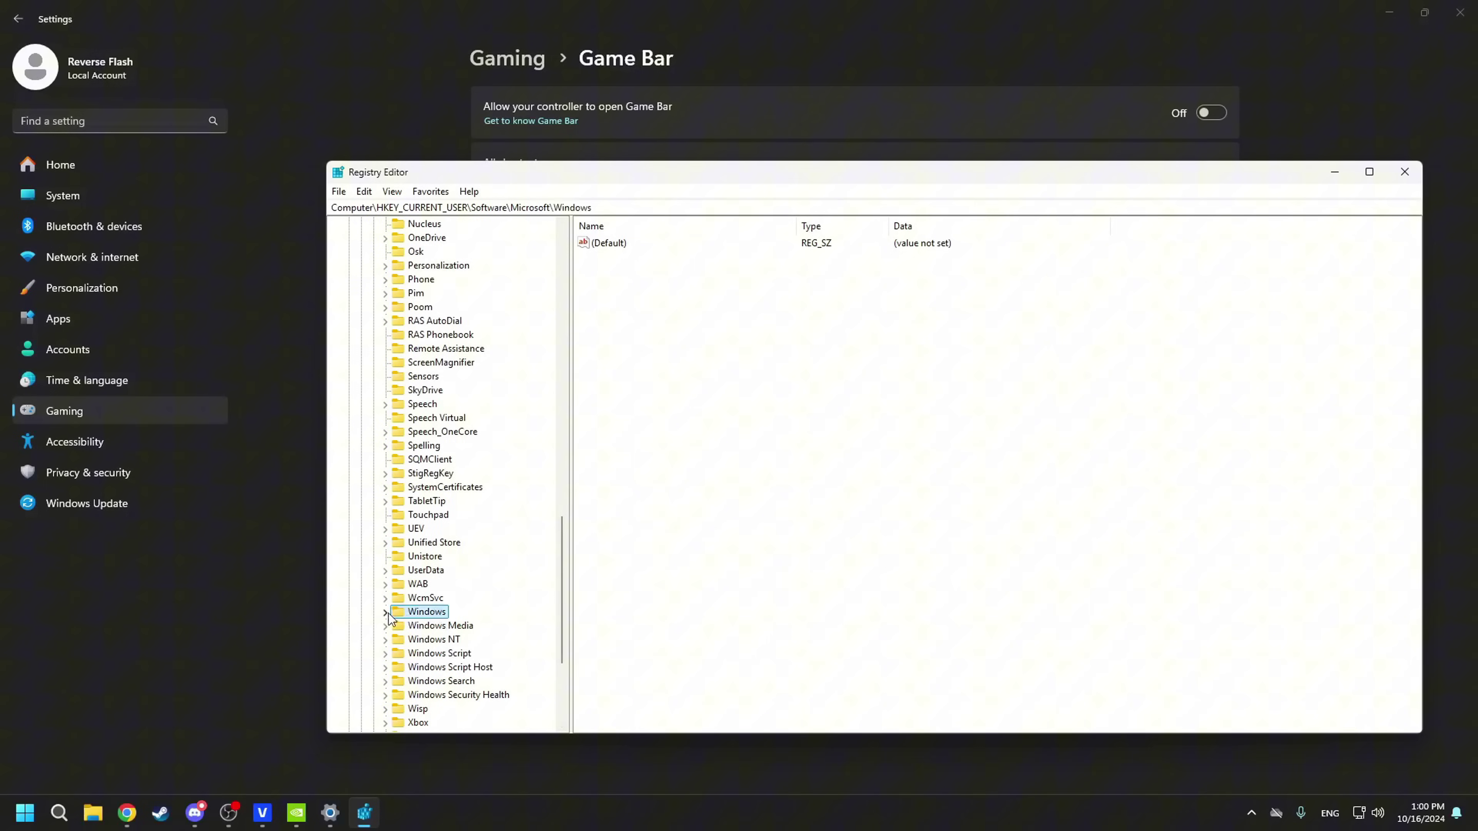
scroll(552, 589, "down", 2)
left_click(448, 545)
left_click(398, 543)
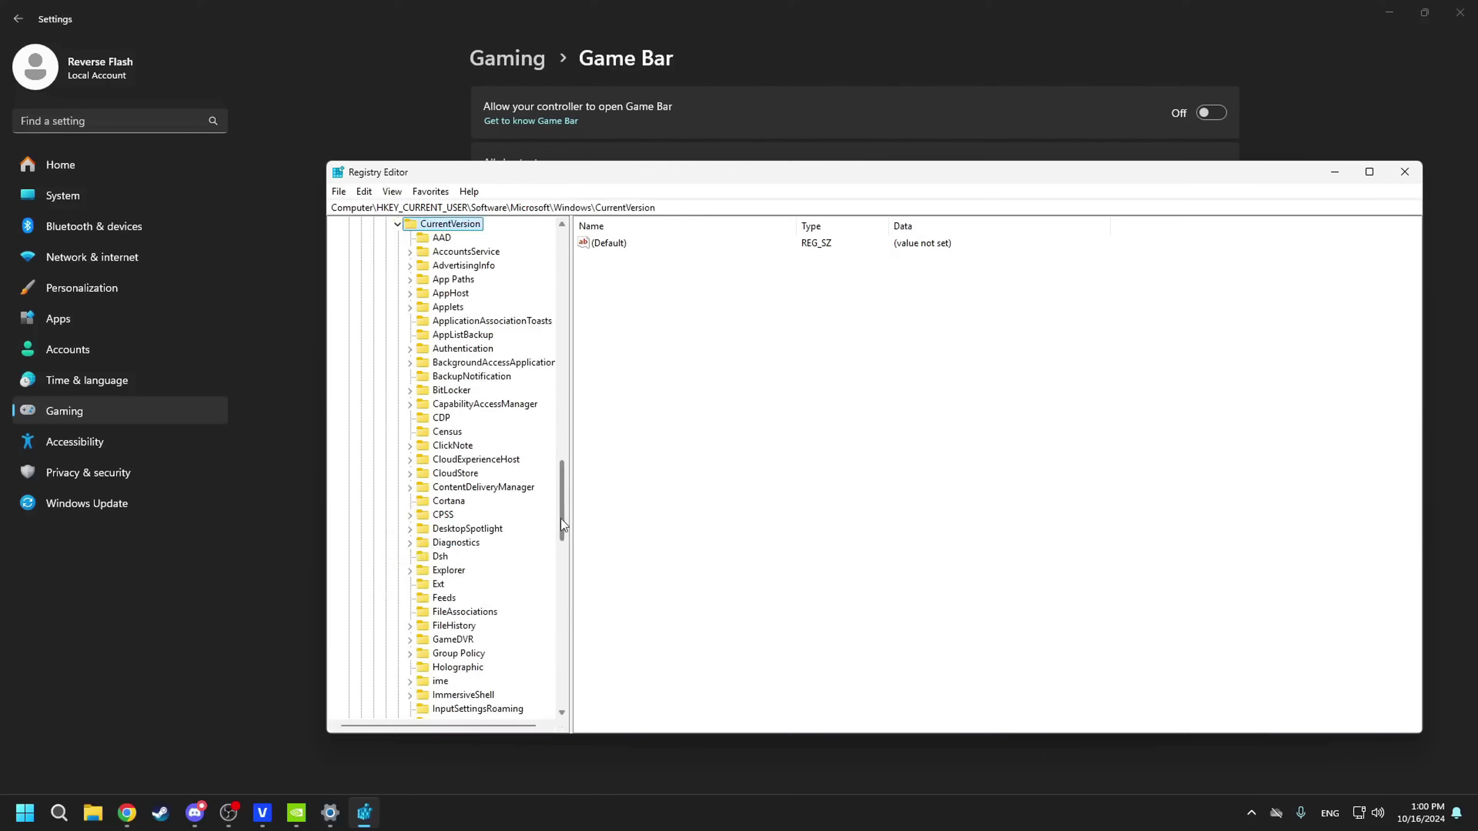
scroll(475, 524, "down", 2)
left_click(454, 556)
Create a 32-bit DWORD named AppCaptureEnabled in GameDVR, keeping its value at 0
right_click(711, 405)
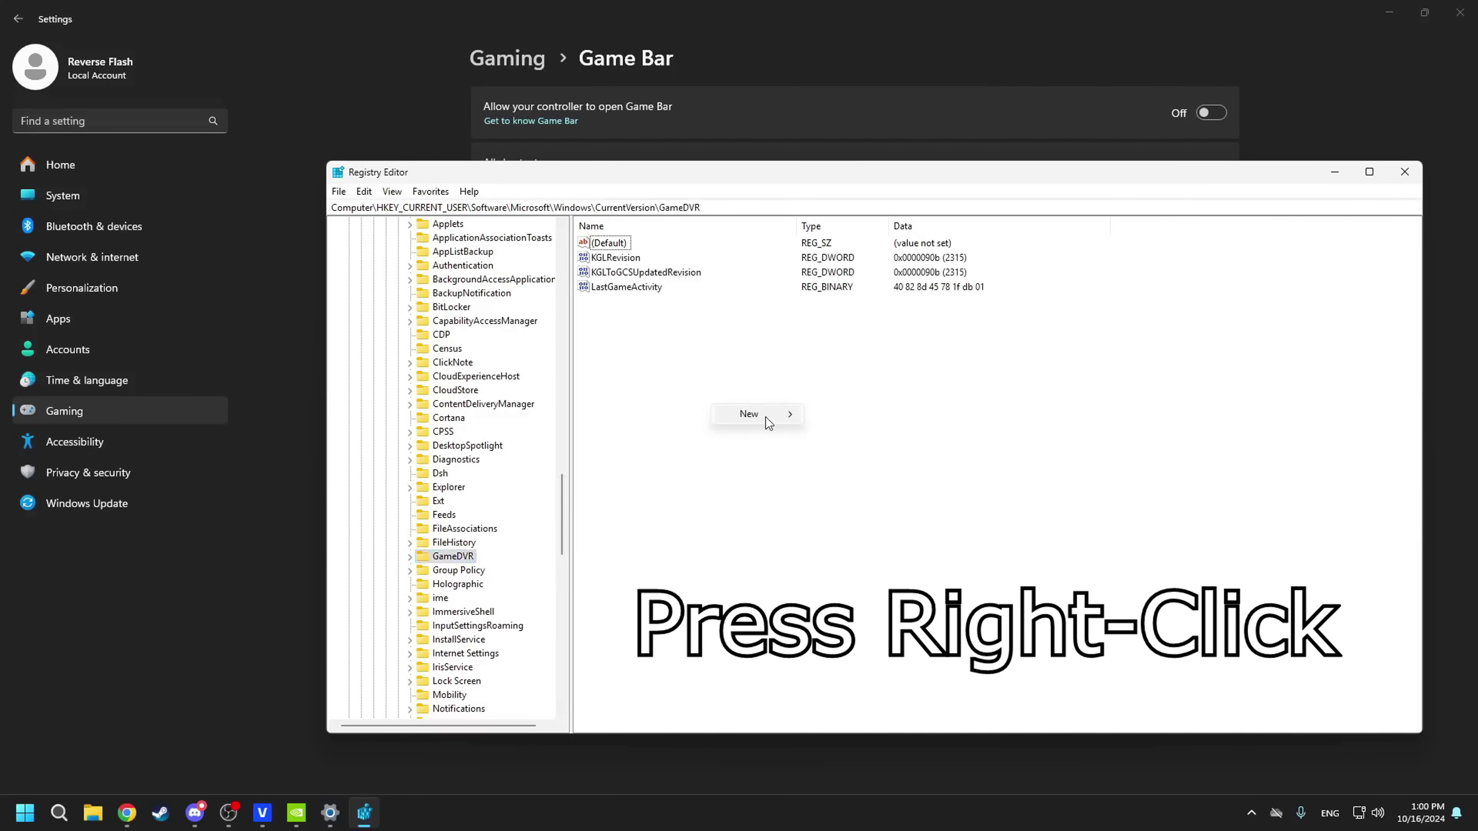
mouse_move(756, 414)
left_click(873, 472)
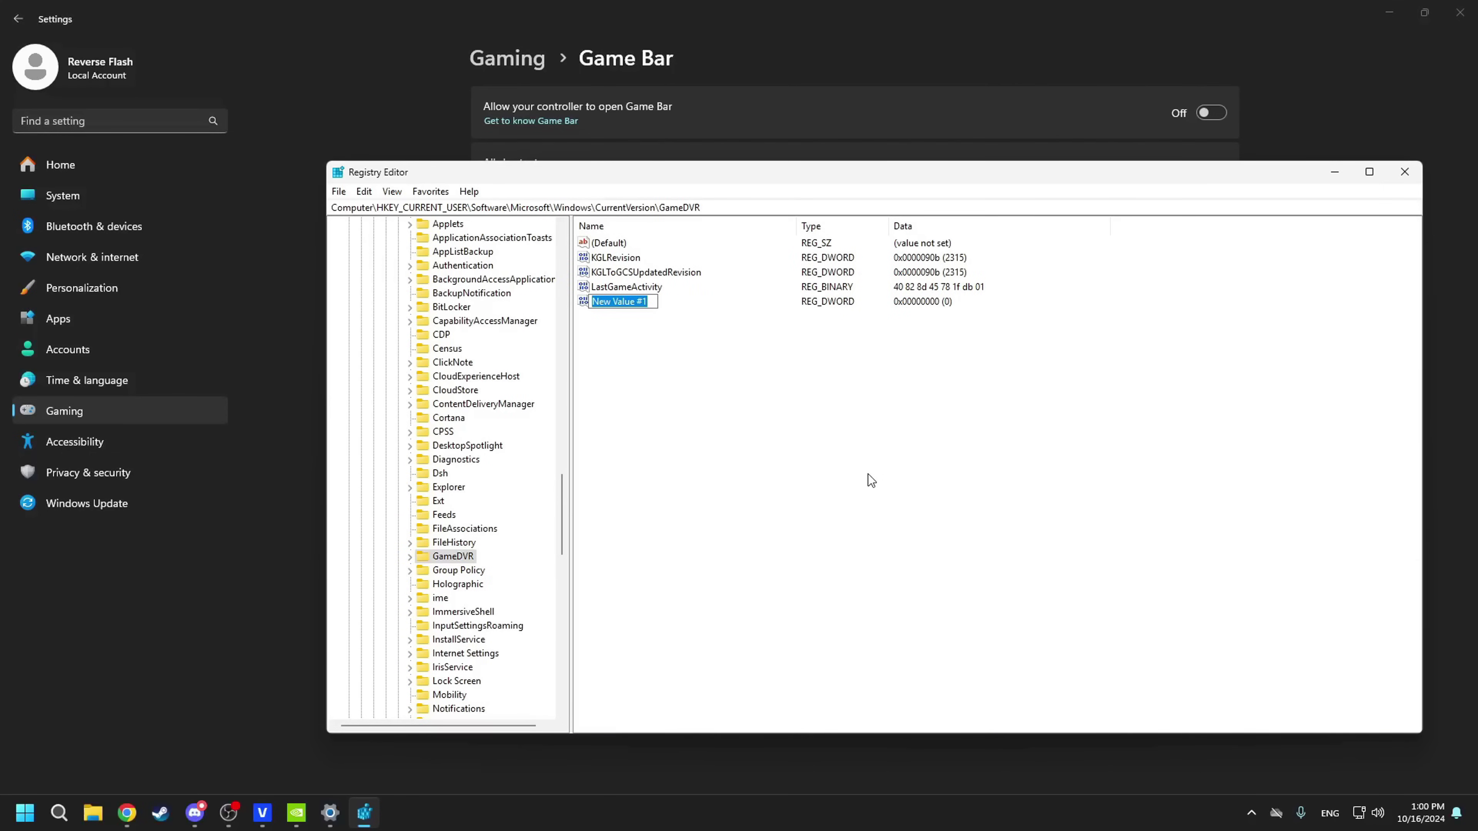
type("AppCaptureEnabled")
key("Return")
left_click(643, 309)
double_click(644, 313)
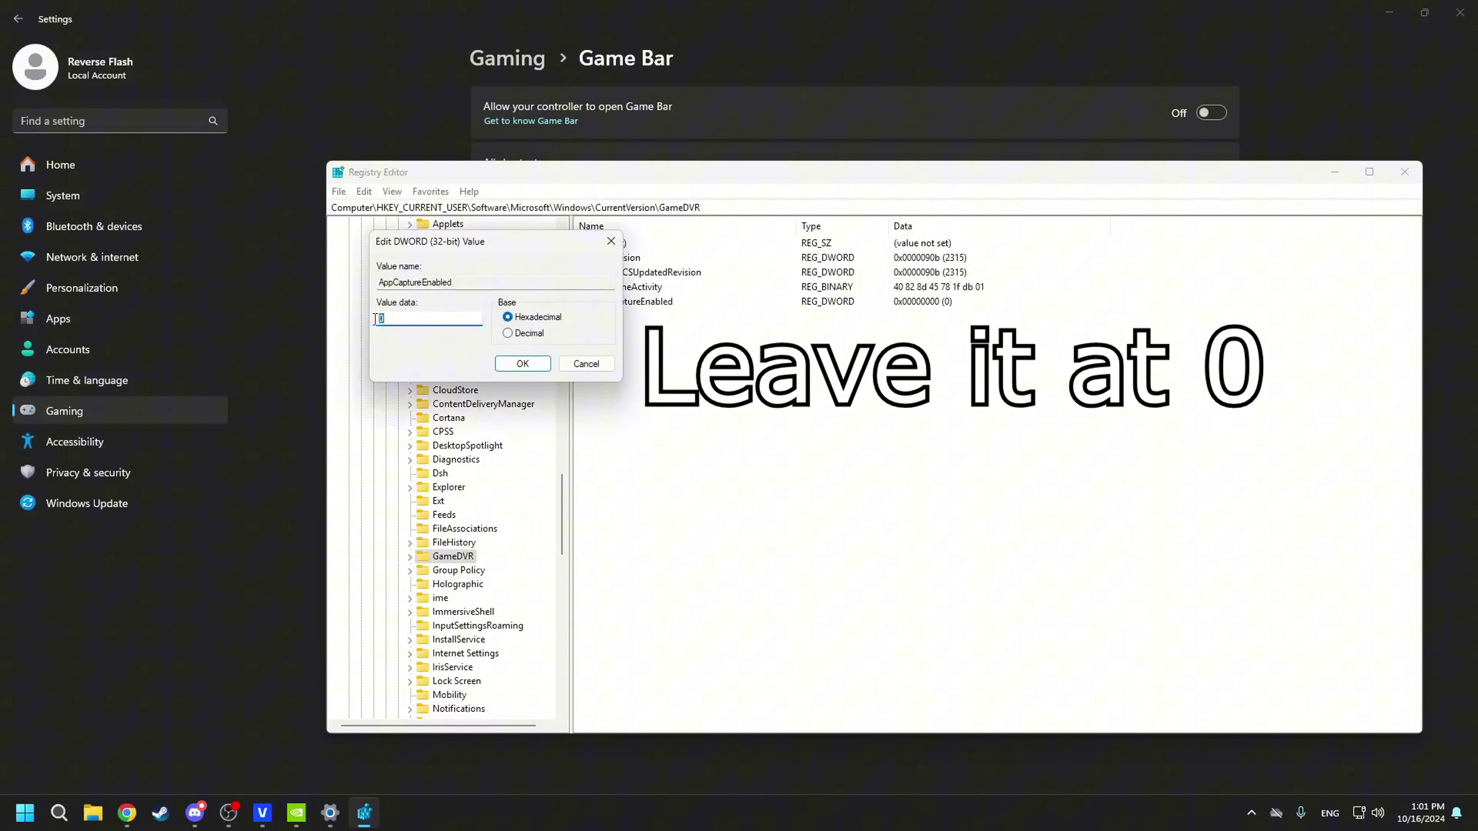
left_click(523, 364)
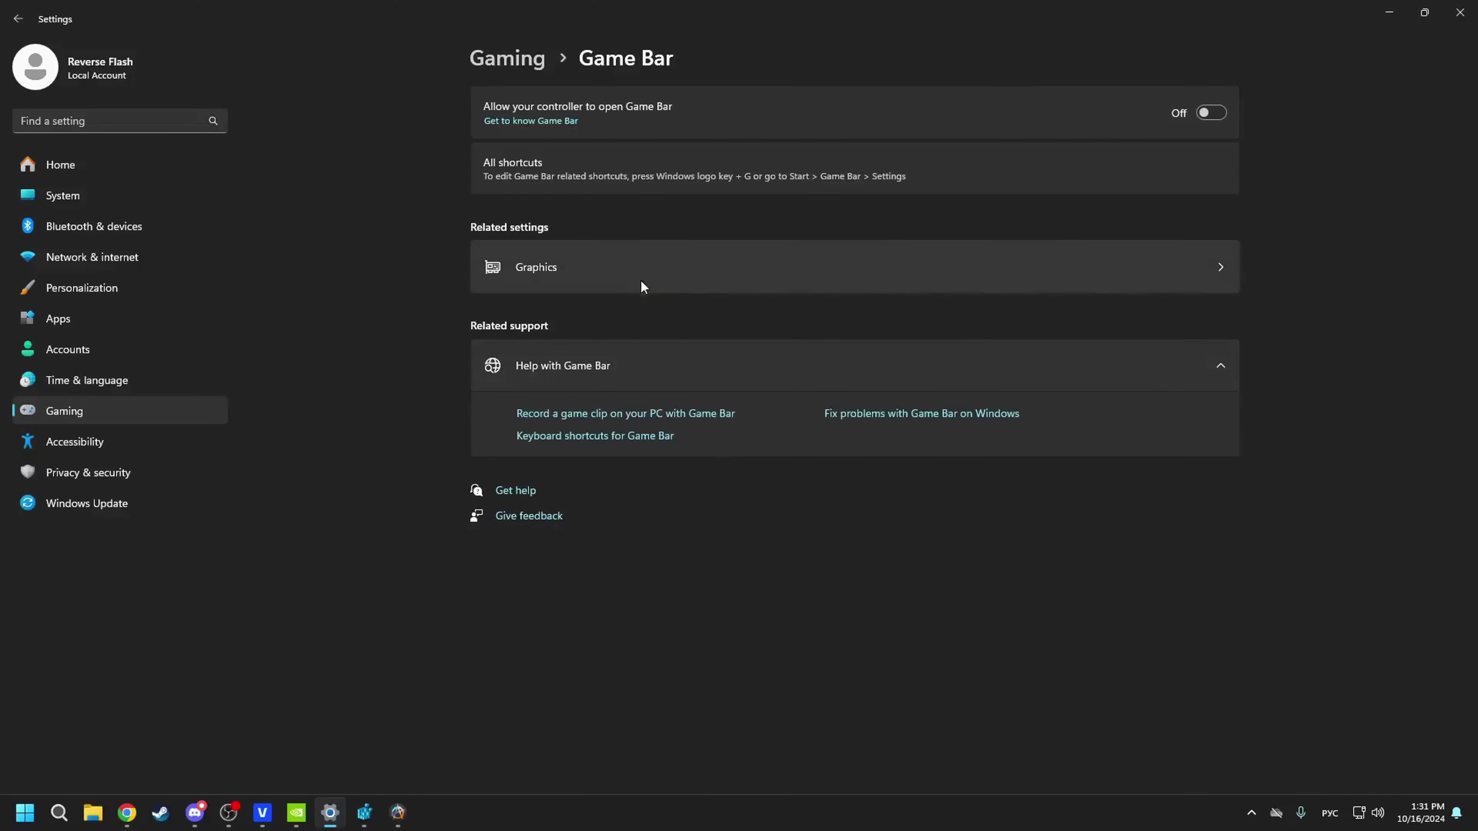
In Graphics' advanced settings, toggle hardware-accelerated GPU scheduling off and back on
left_click(636, 265)
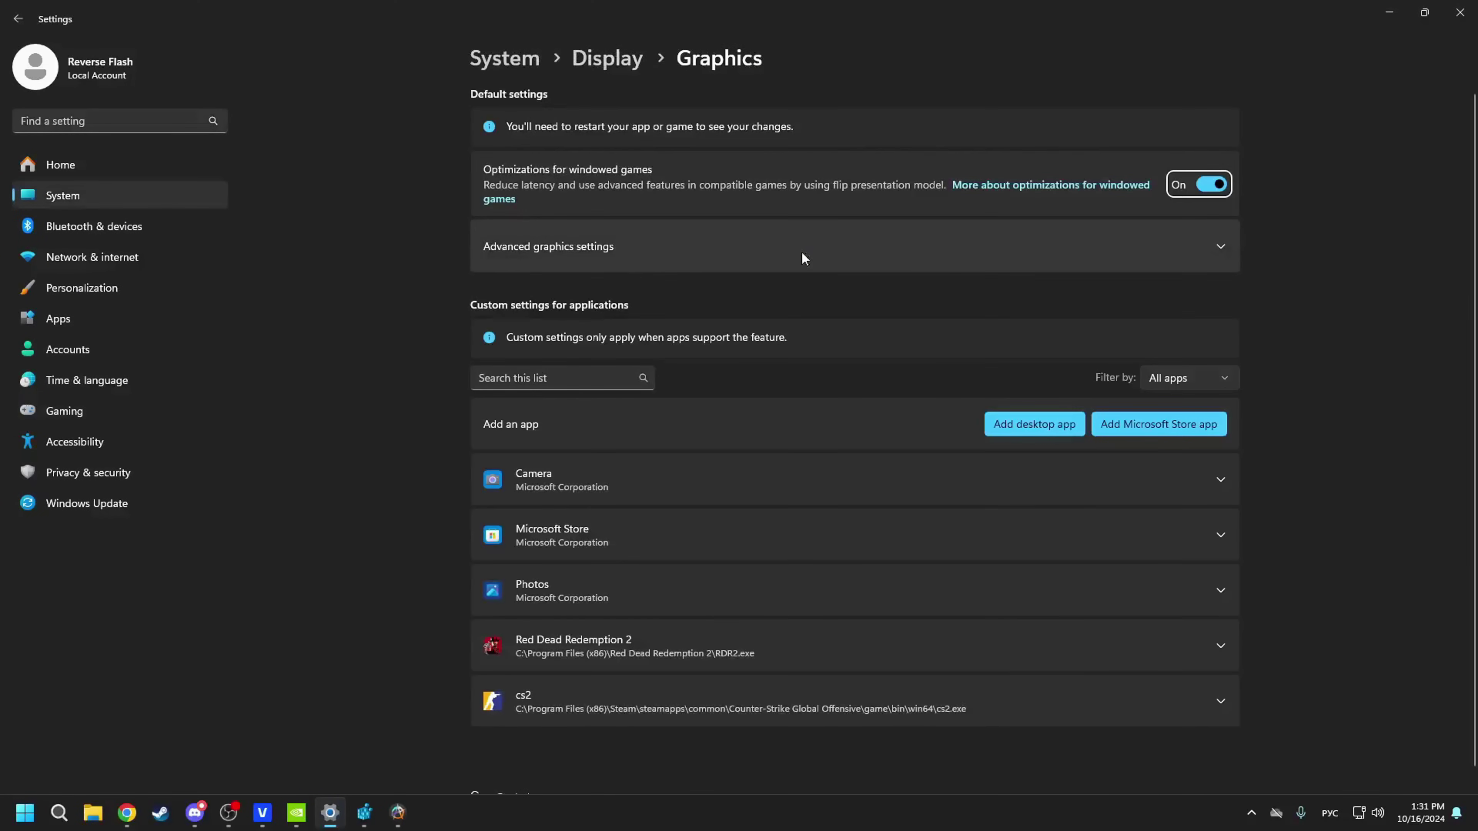
left_click(1222, 250)
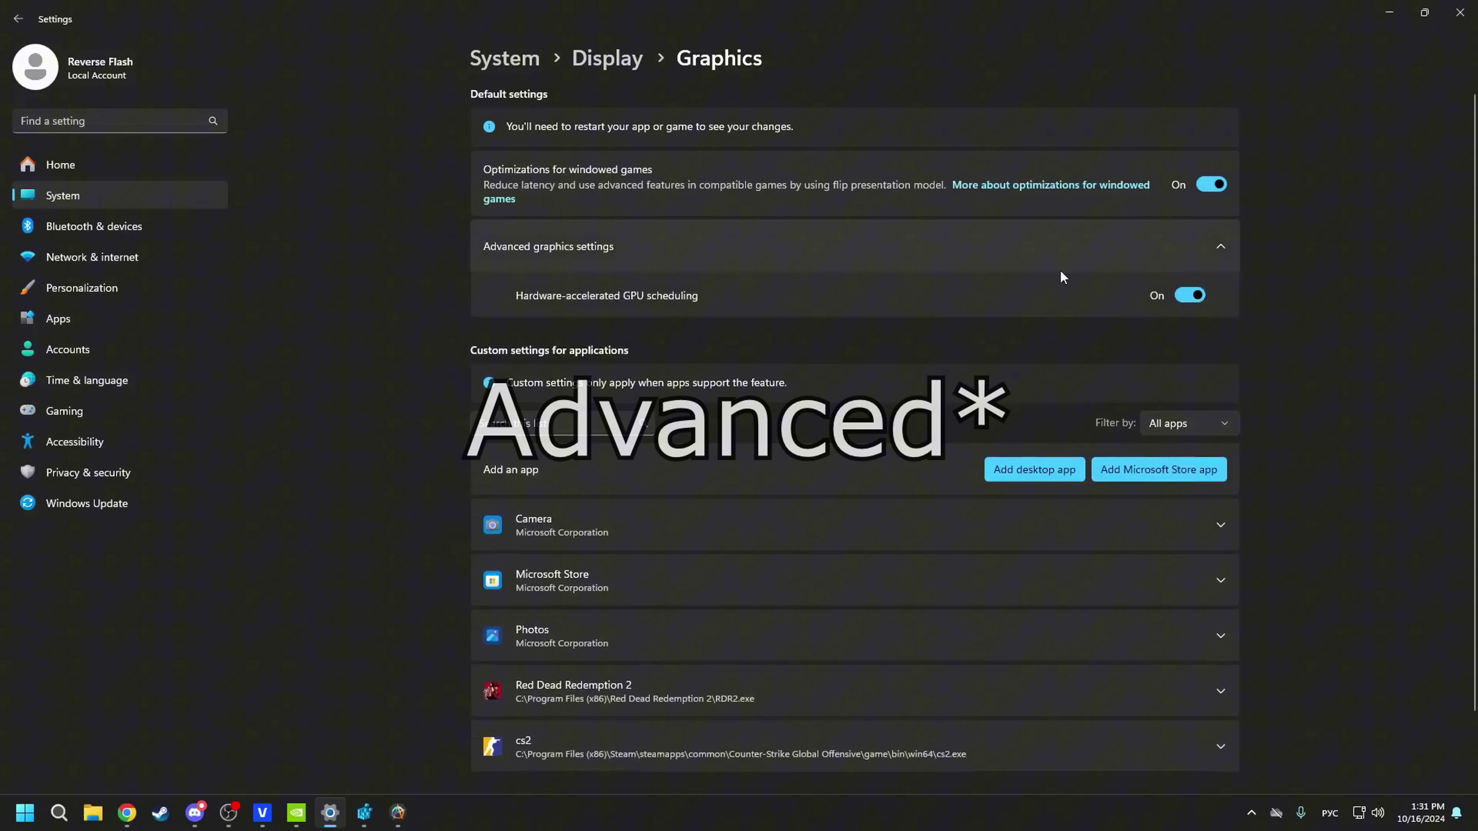
left_click(1193, 297)
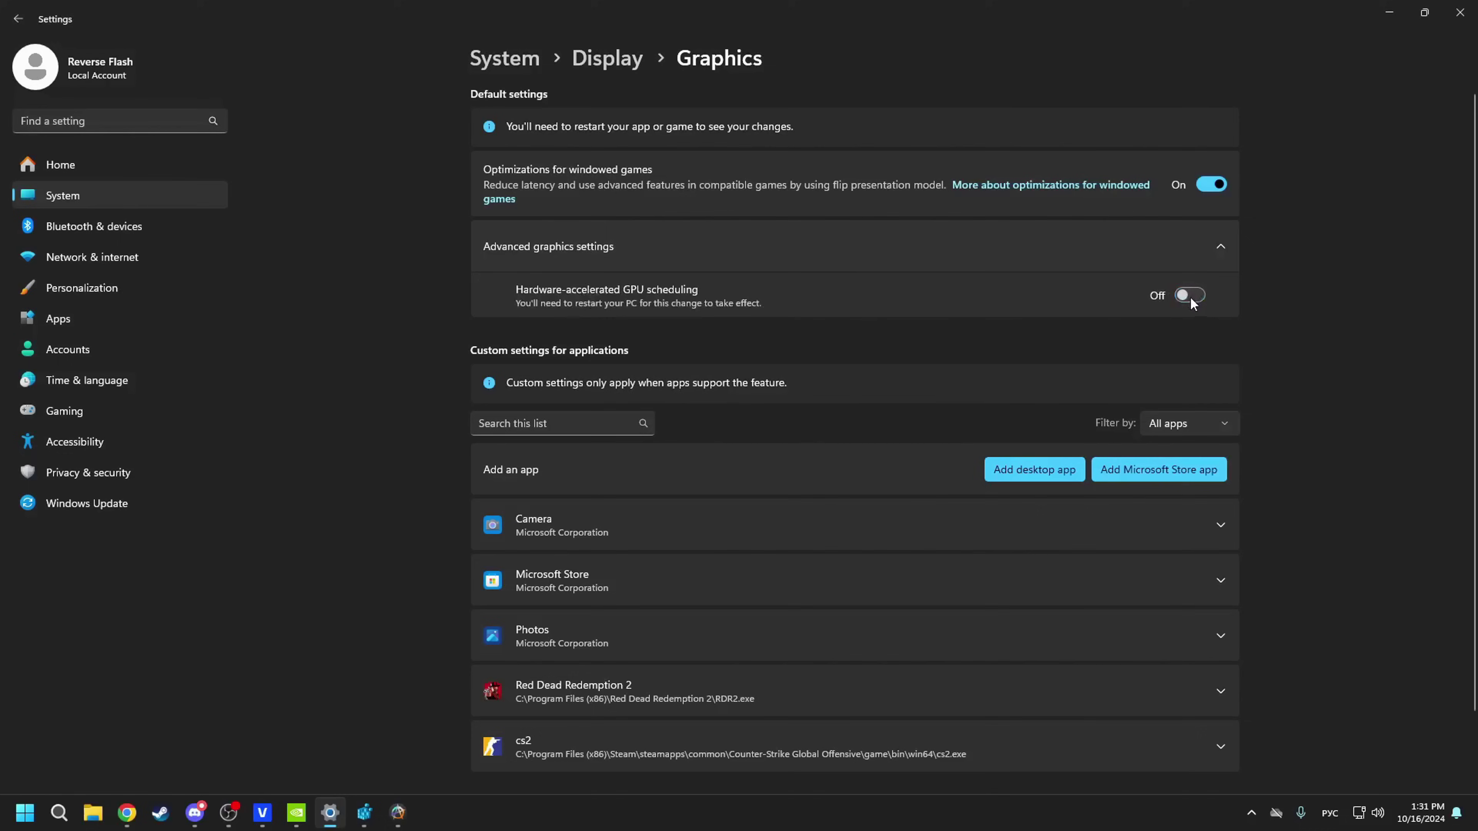
left_click(1193, 297)
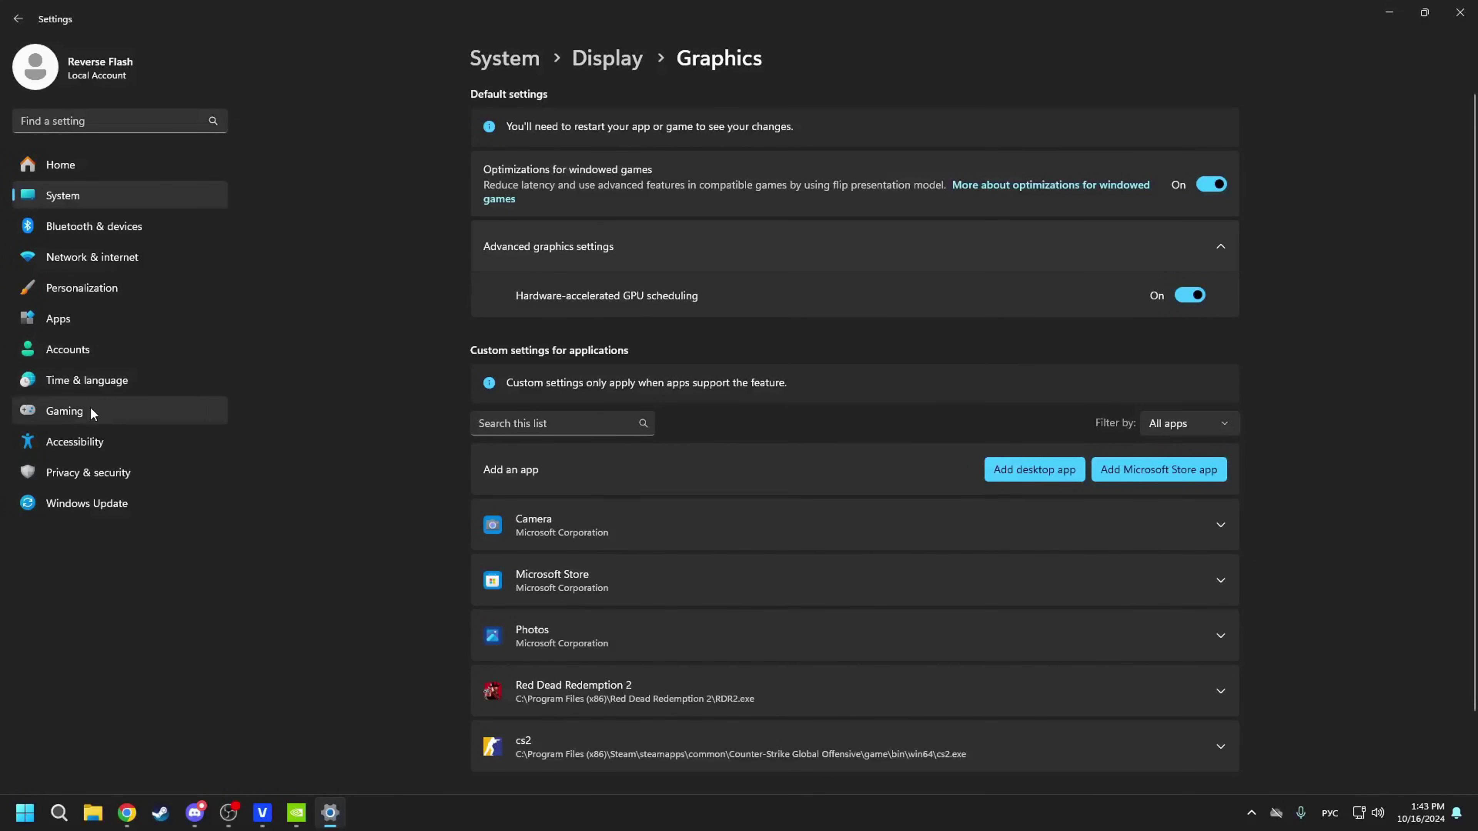
Toggle Game Mode off and back on, then bring up Xbox's 'Use Game Mode while gaming' article
left_click(91, 409)
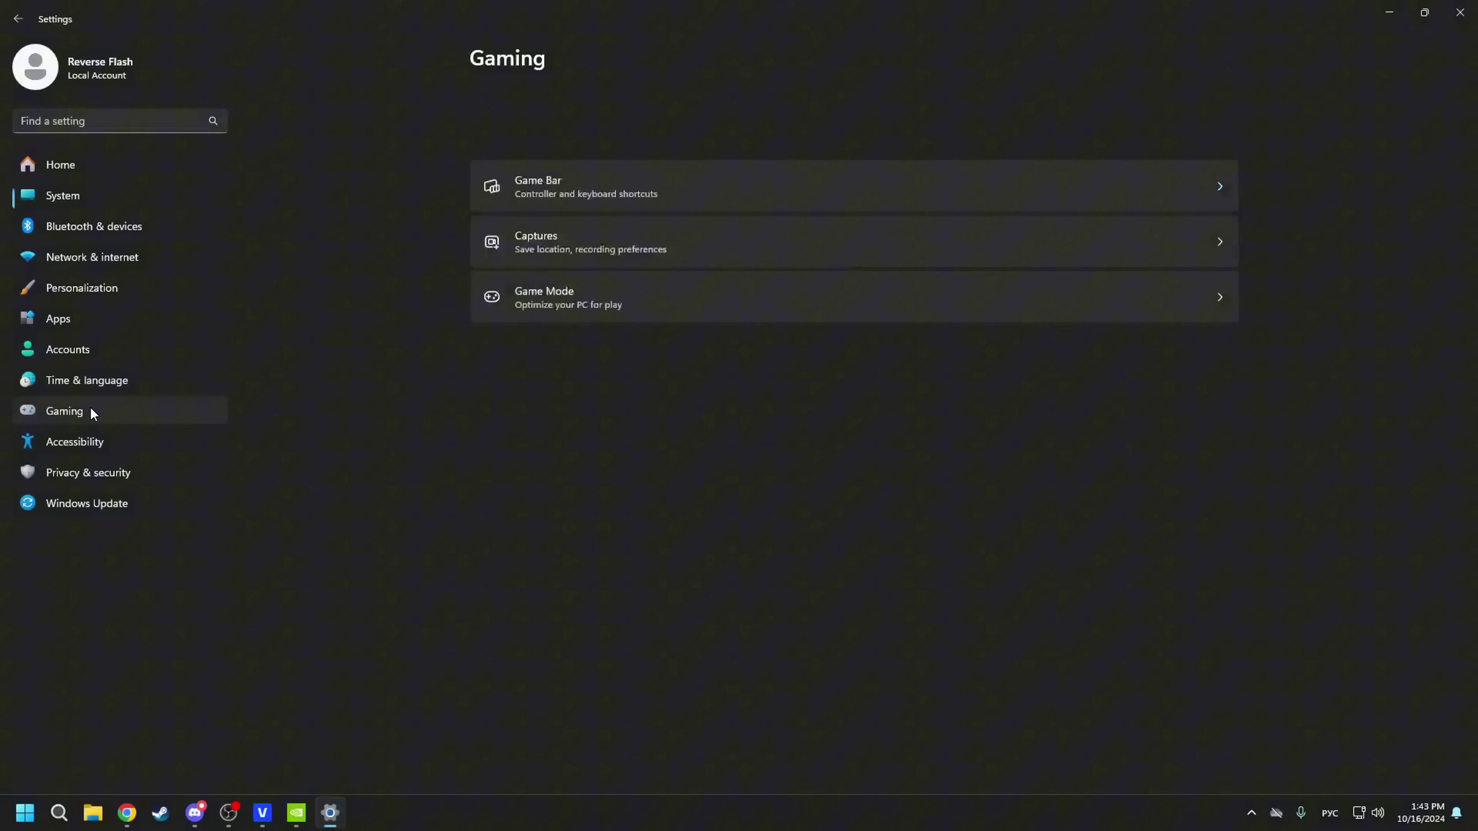
left_click(590, 231)
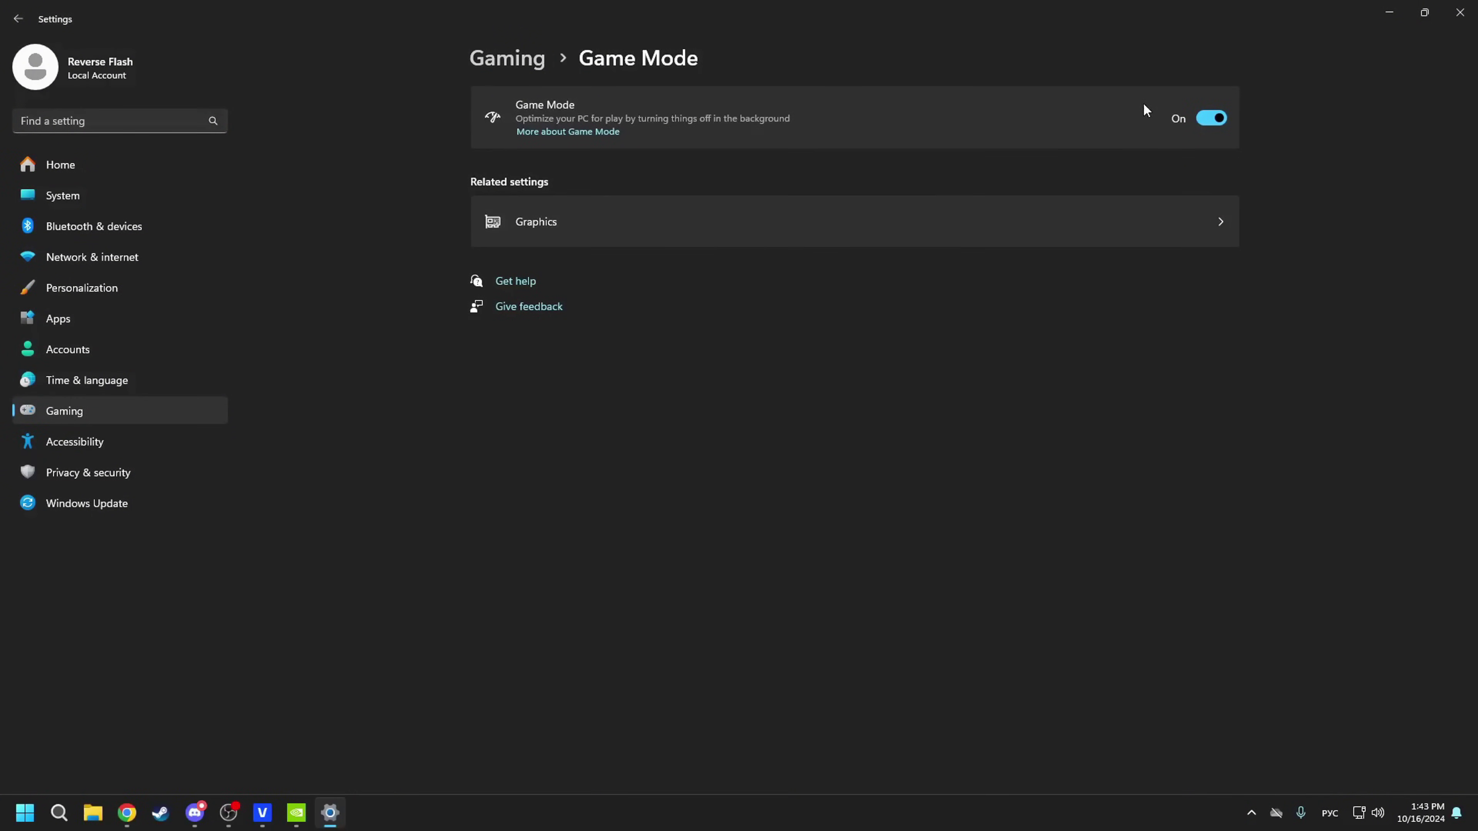
left_click(1217, 121)
left_click(1217, 123)
left_click(563, 140)
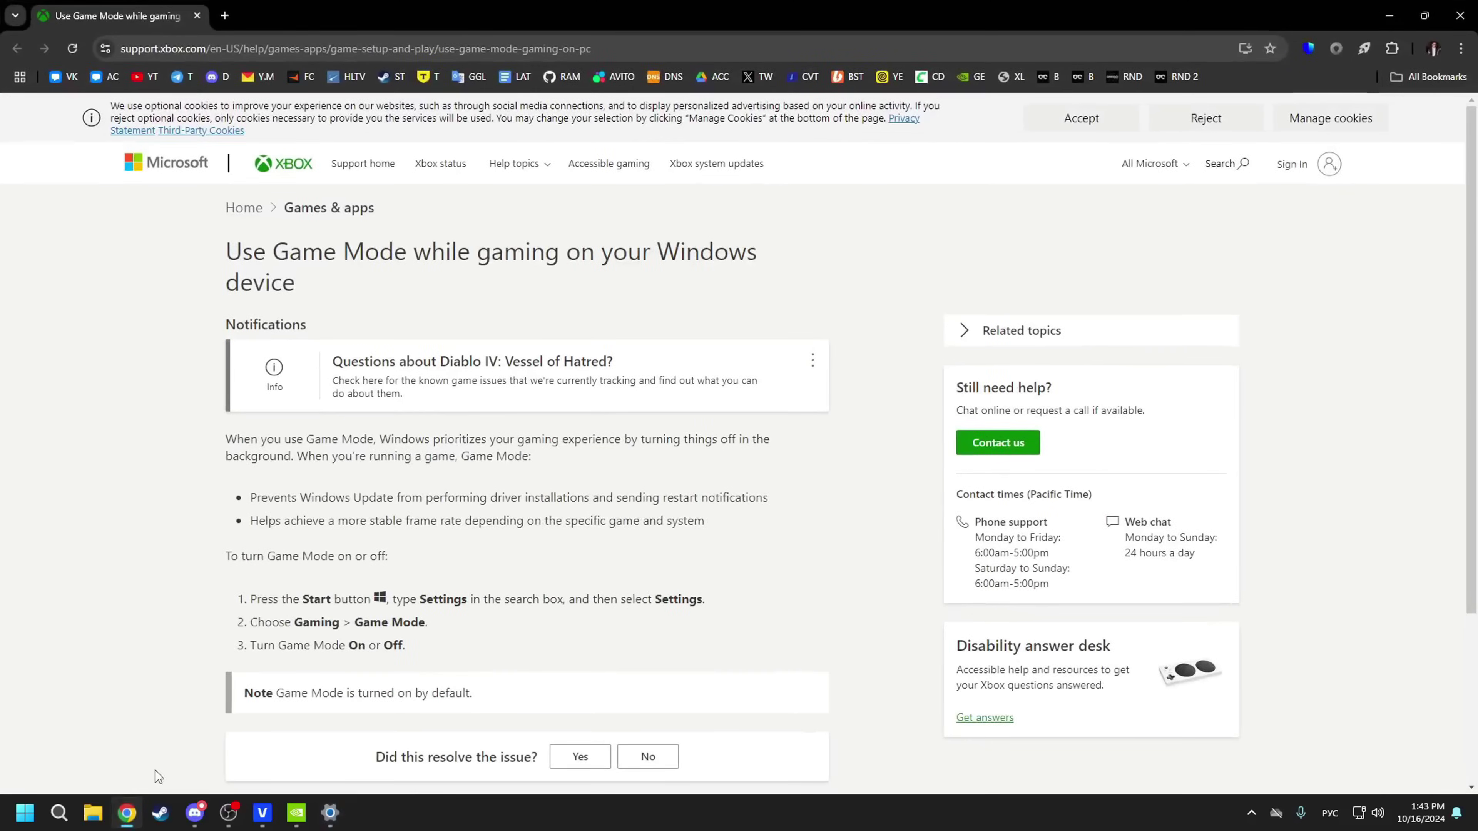
Scroll and highlight the article's Game Mode explanation, then go to Apps in Windows Settings
scroll(389, 446, "down", 1)
left_click_drag(234, 358, 575, 522)
left_click(610, 517)
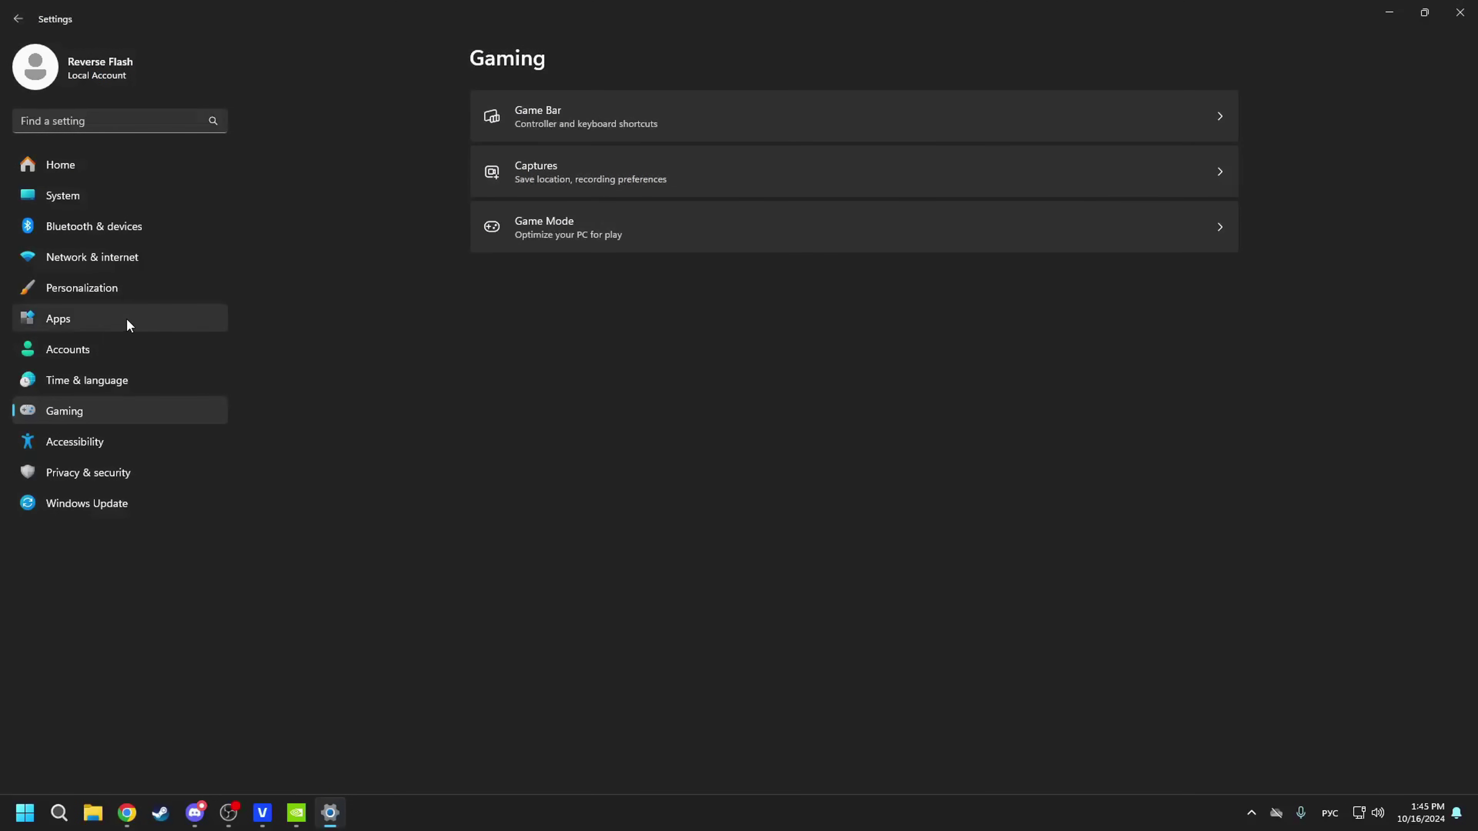
left_click(127, 320)
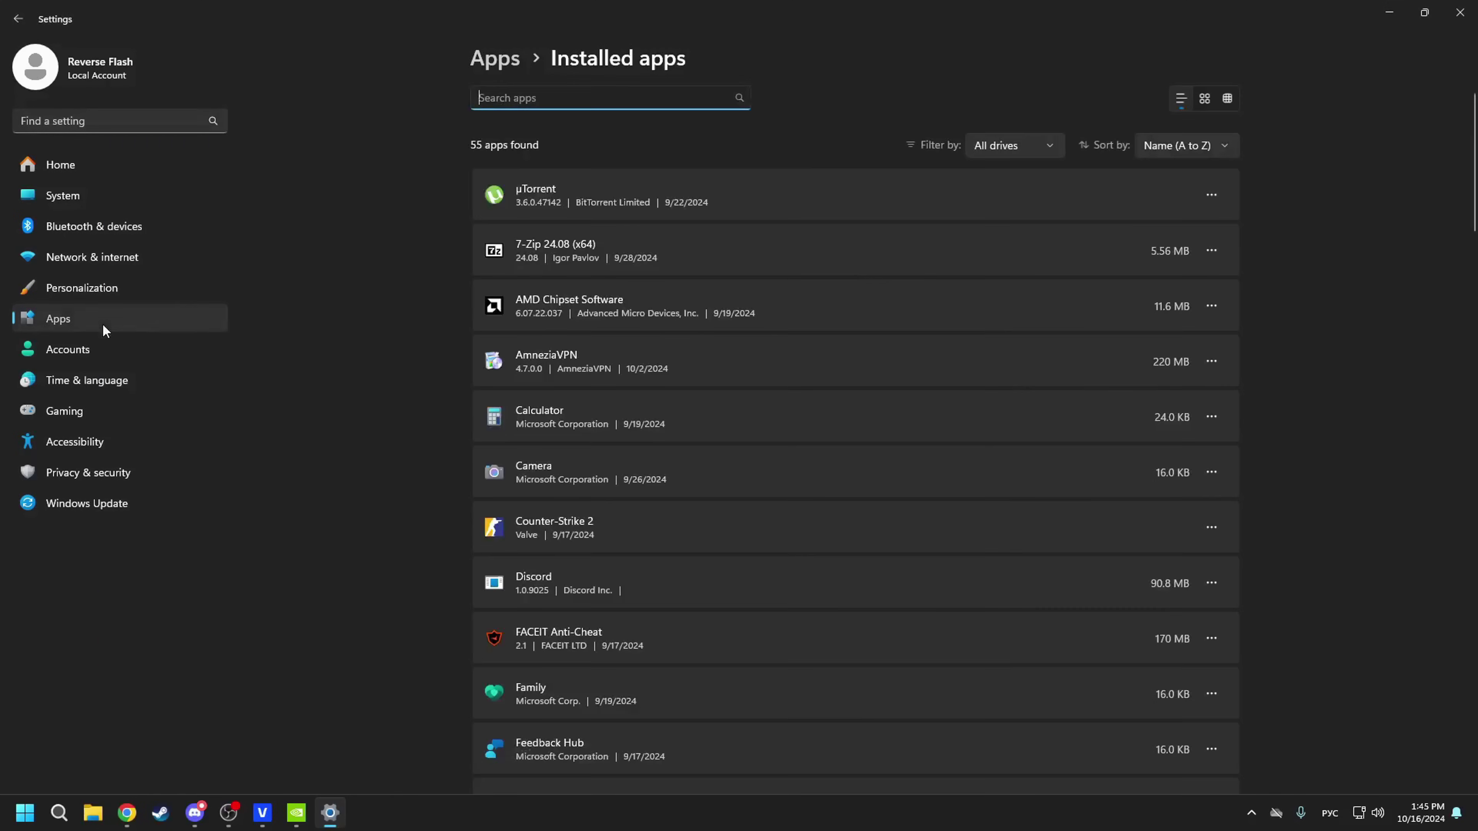
left_click(102, 323)
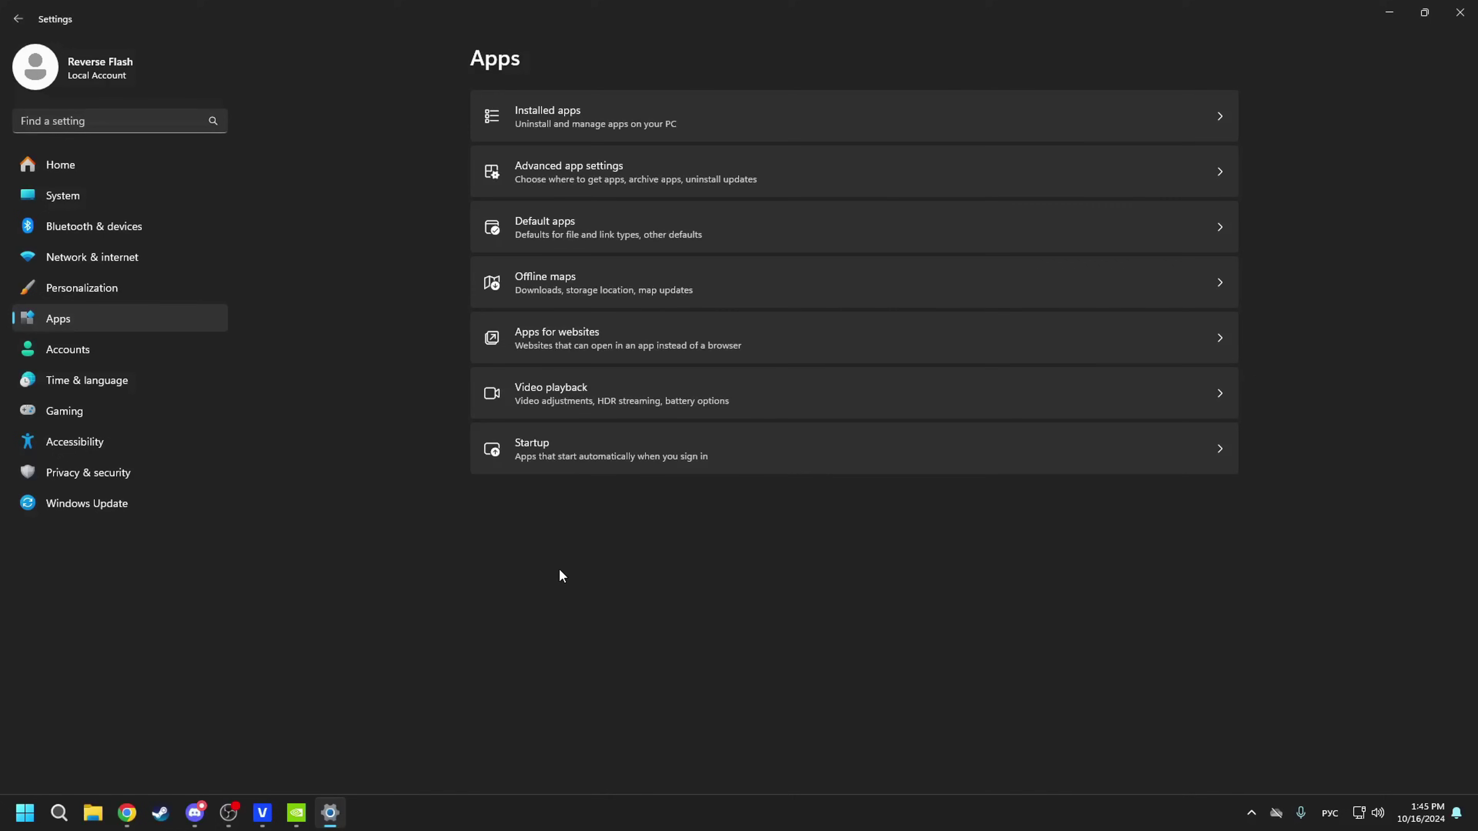
Launch gpedit.msc and open Administrative Templates > Windows Components > App Privacy
key("super+r")
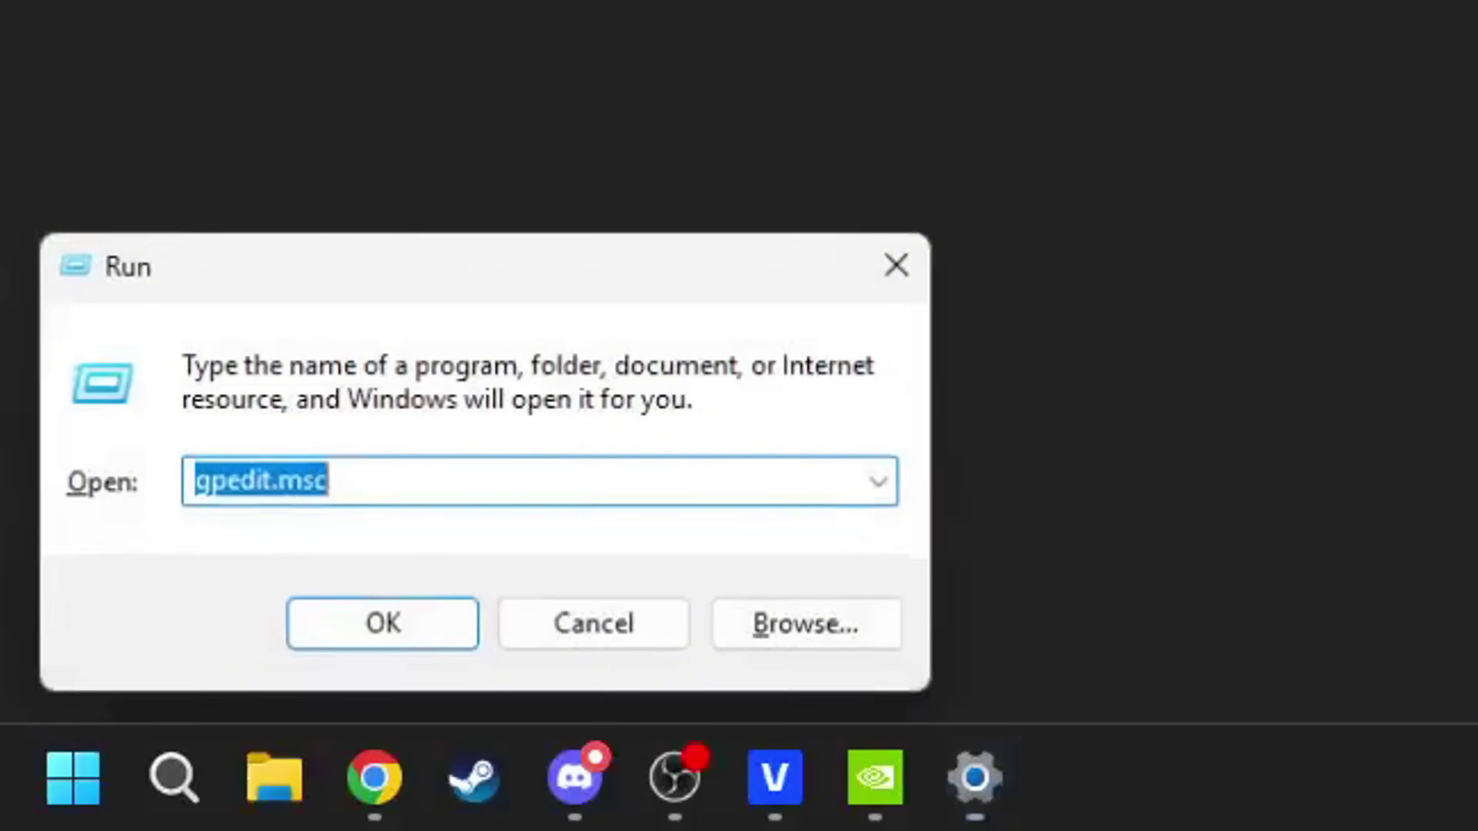
type("gpedit.msc")
key("Return")
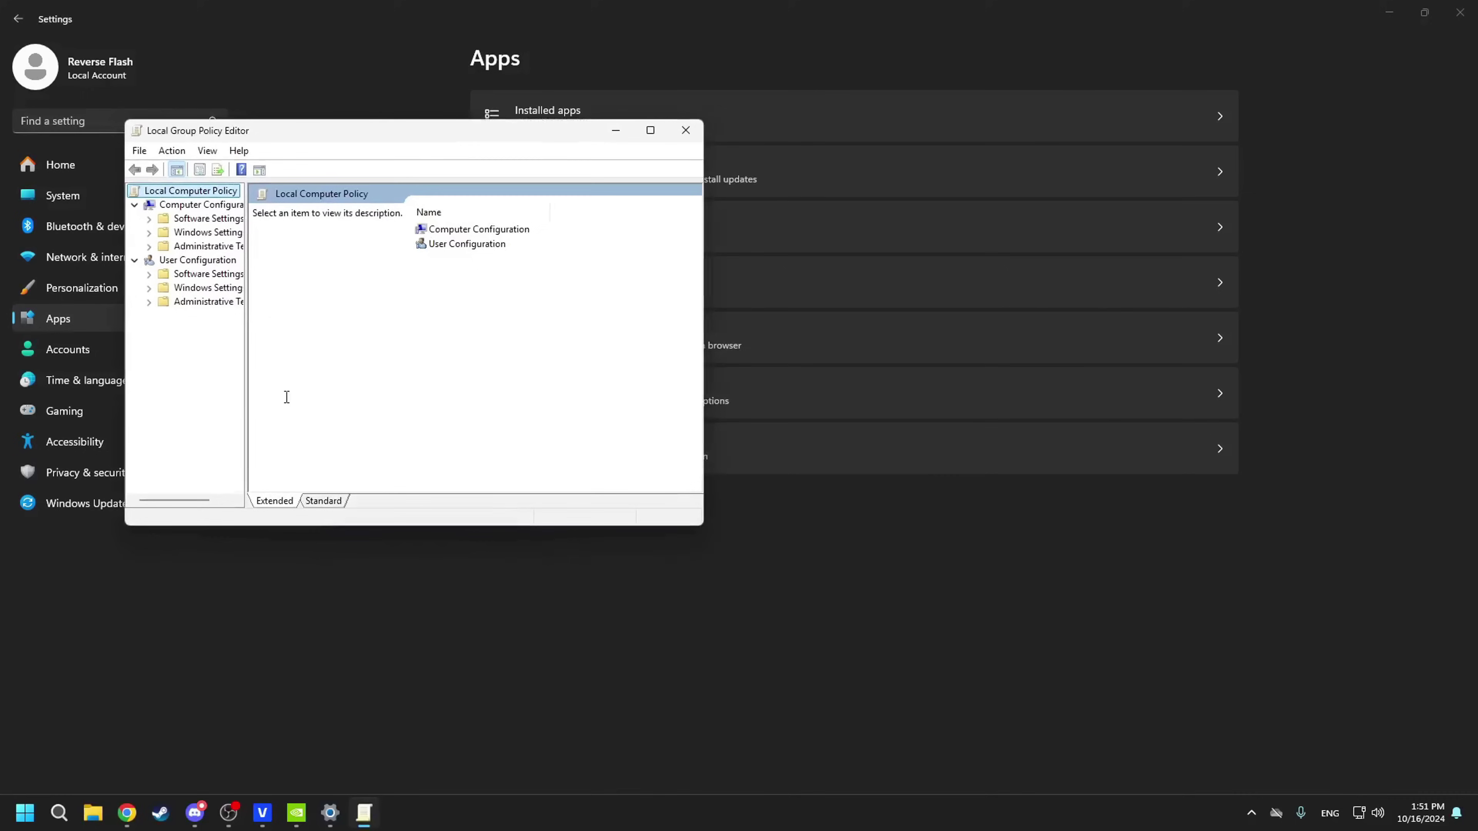
left_click(149, 246)
left_click(163, 343)
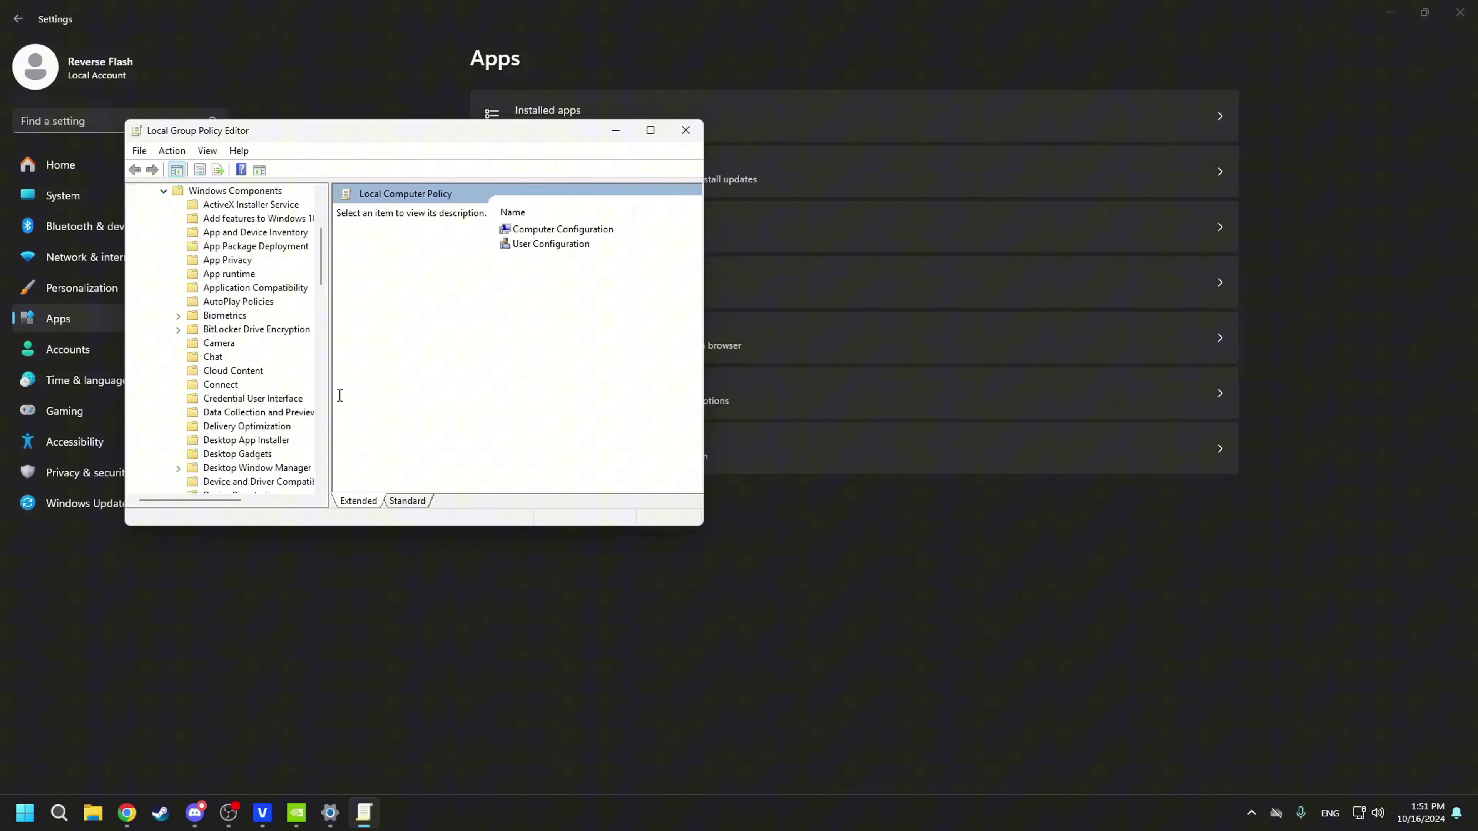
left_click_drag(330, 274, 375, 268)
scroll(376, 268, "down", 1)
left_click(226, 219)
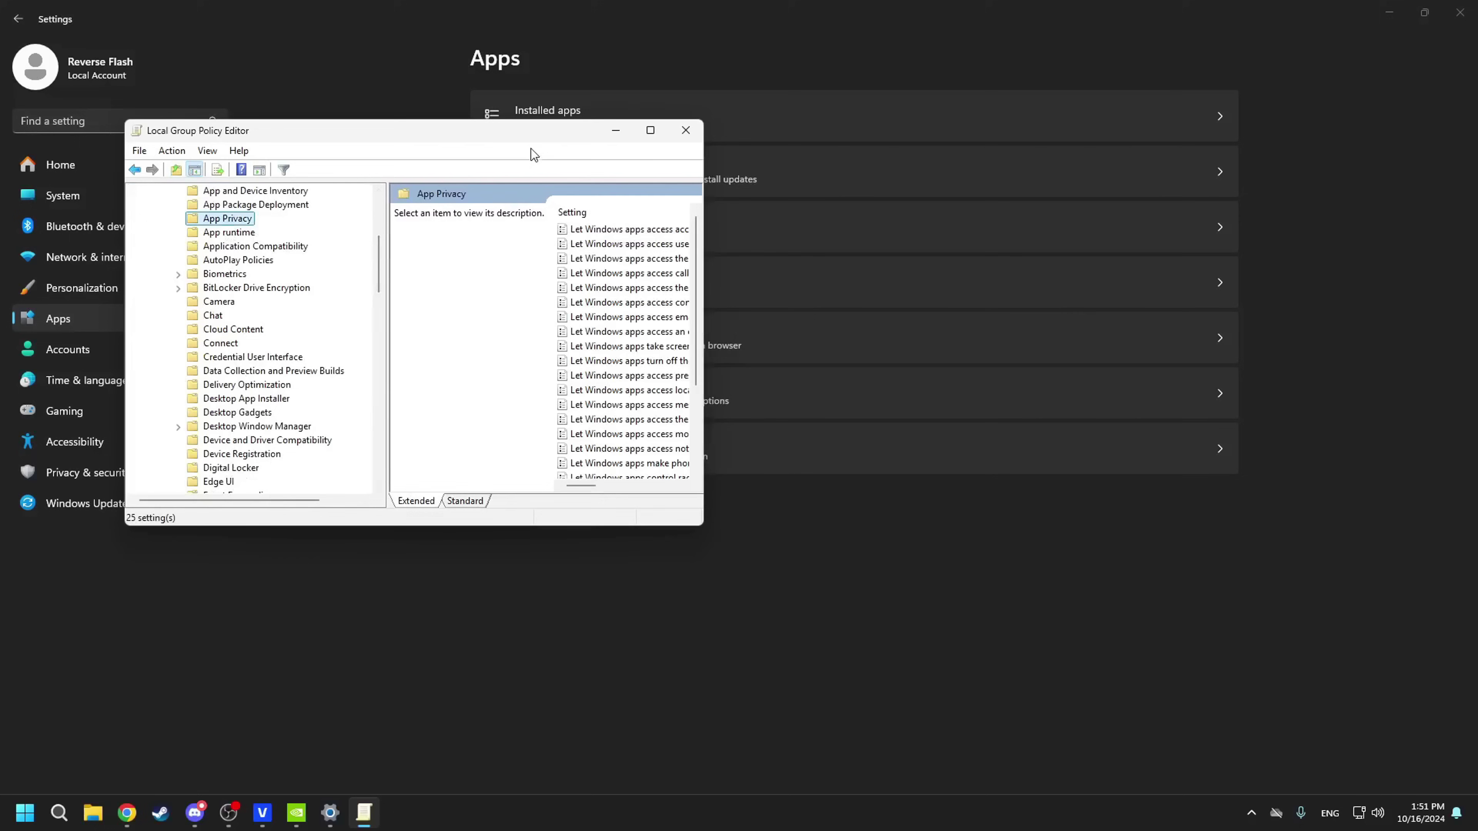
double_click(529, 137)
Set 'Let Windows apps run in the background' to Disabled and apply it
left_click(575, 444)
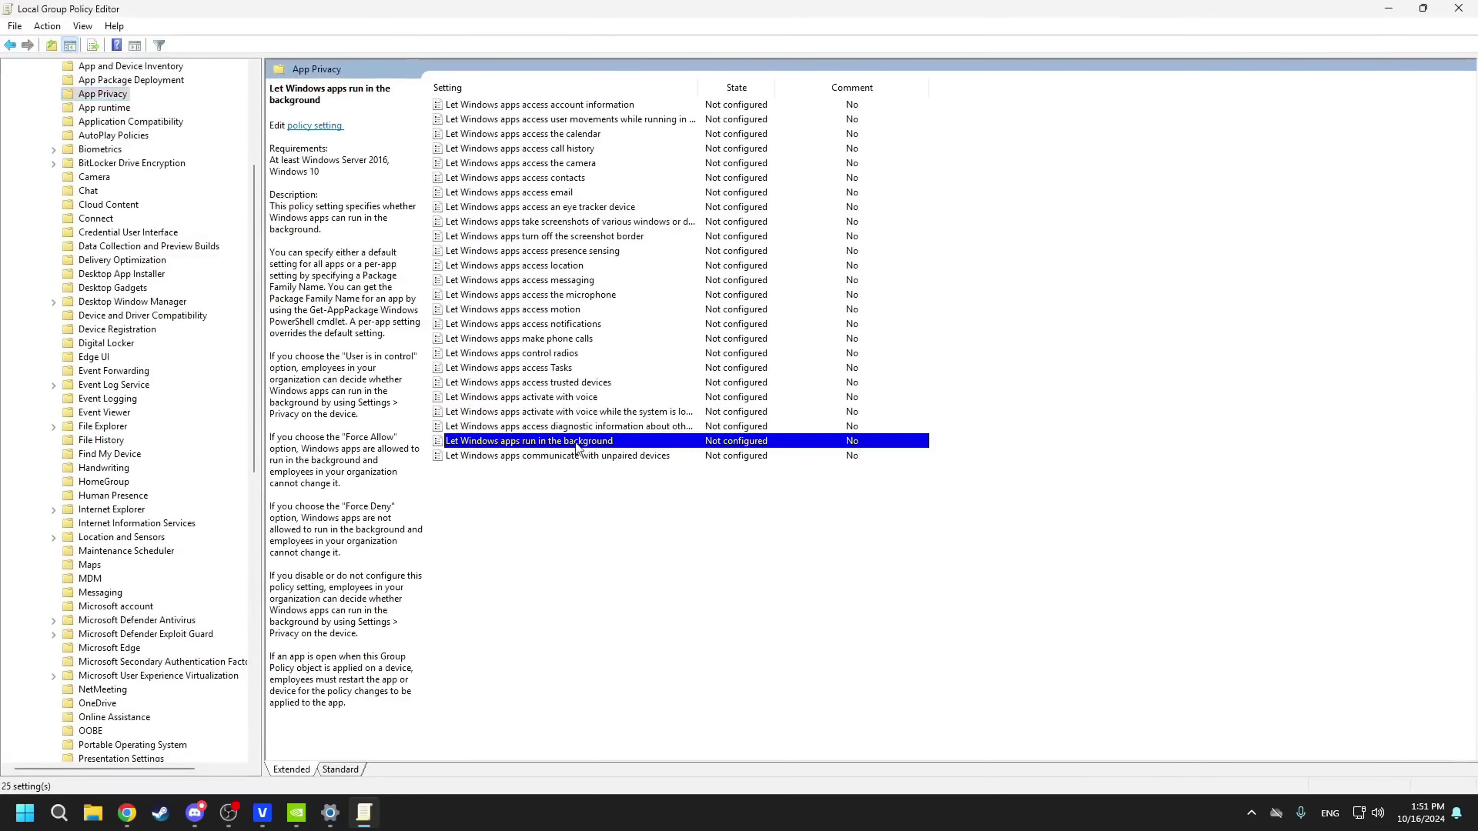
double_click(524, 441)
left_click(223, 299)
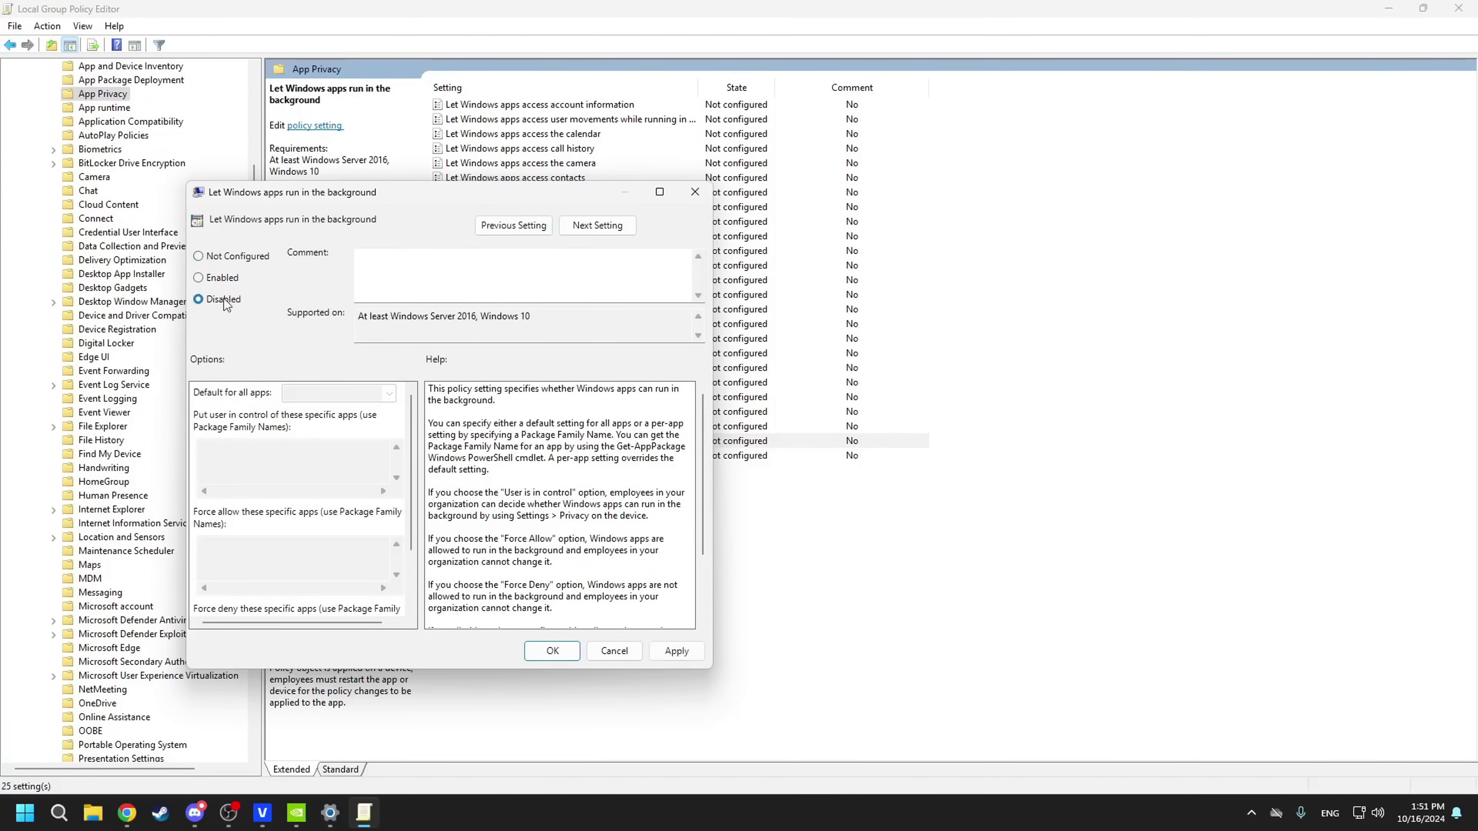
left_click(675, 650)
left_click(560, 649)
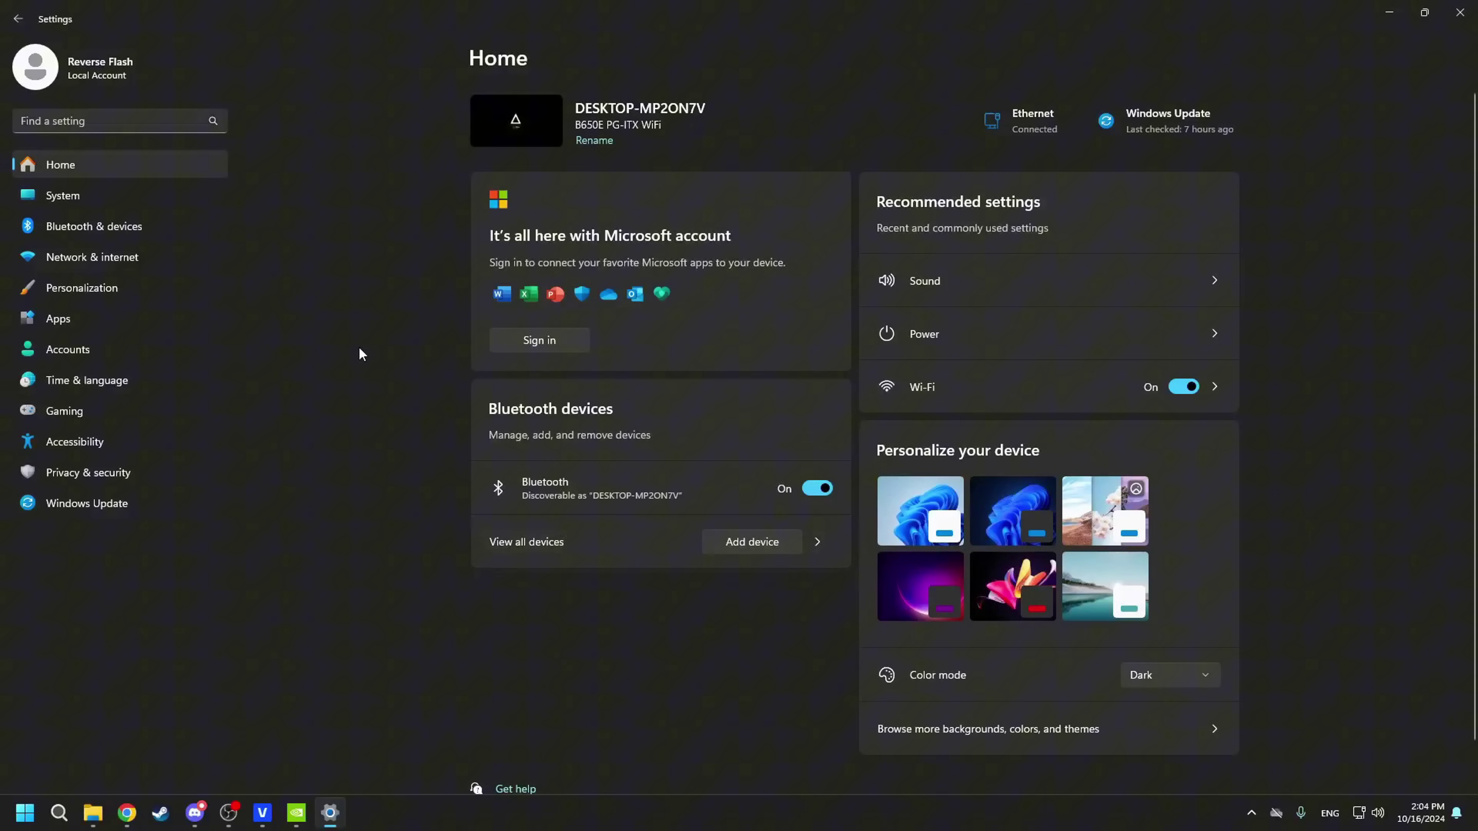
Check System > Activation shows Windows 11 Pro with a digital license, then minimize Settings
left_click(188, 197)
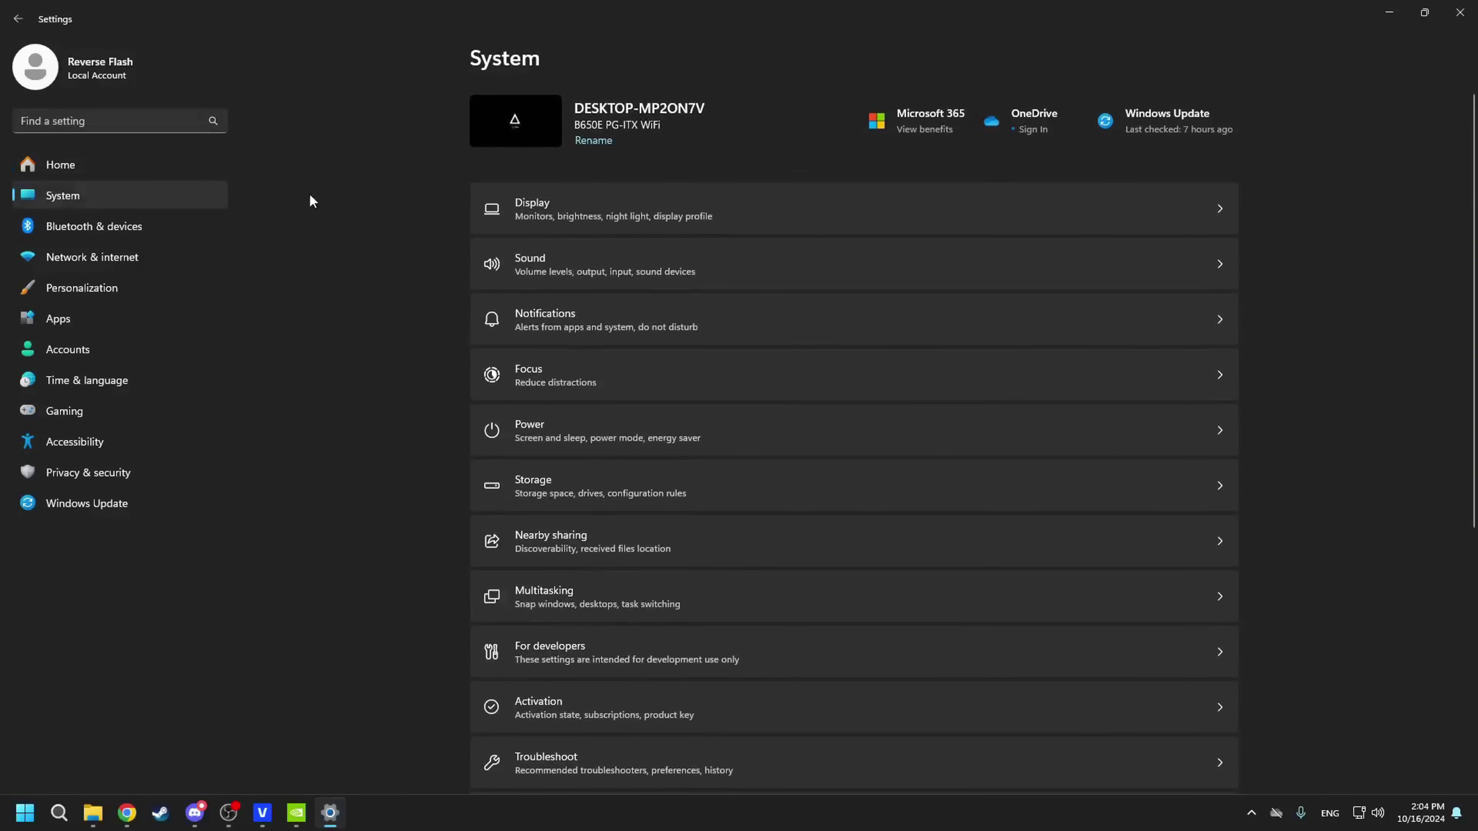
left_click(554, 708)
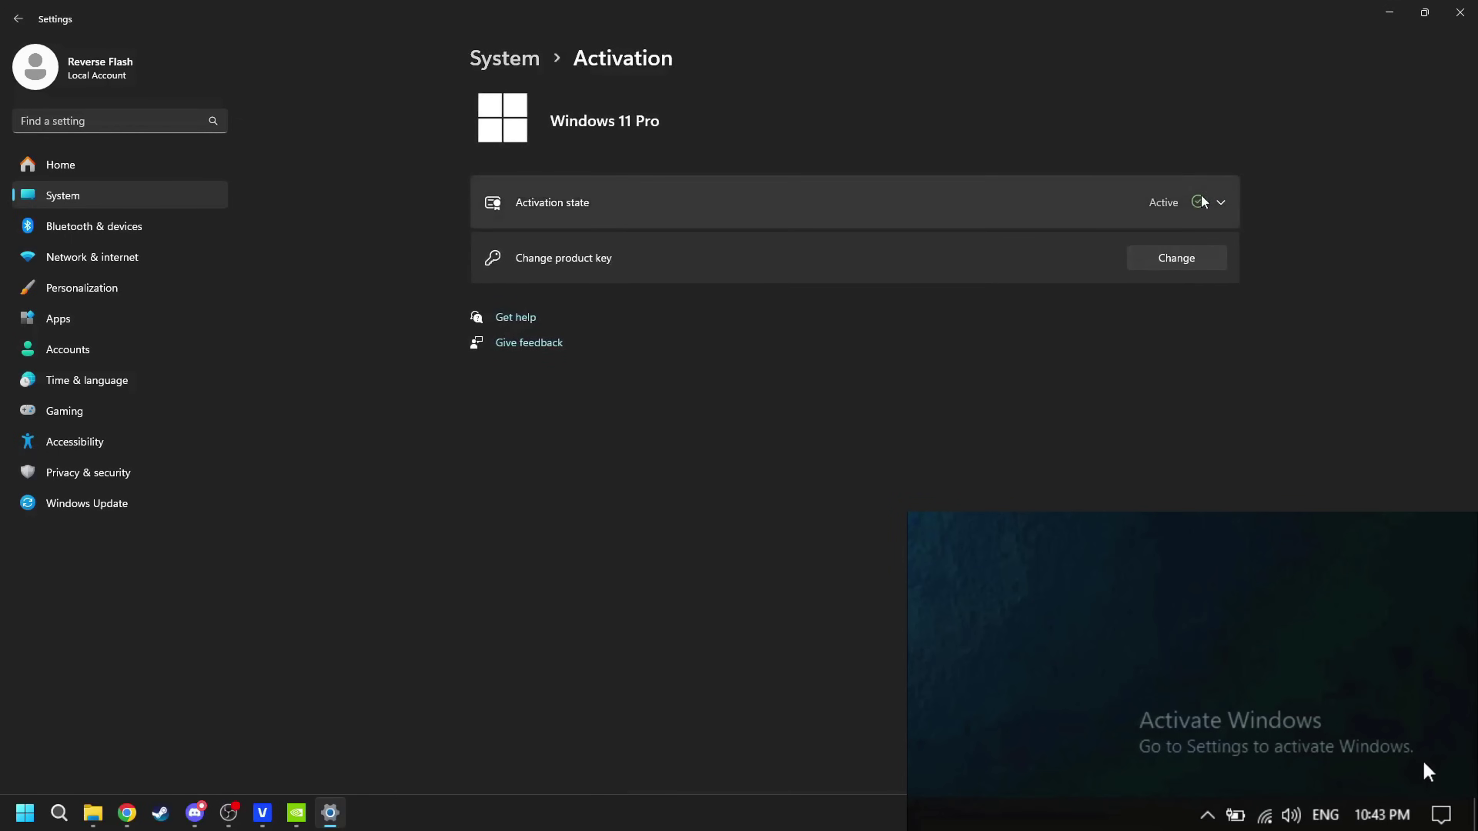
left_click(1202, 201)
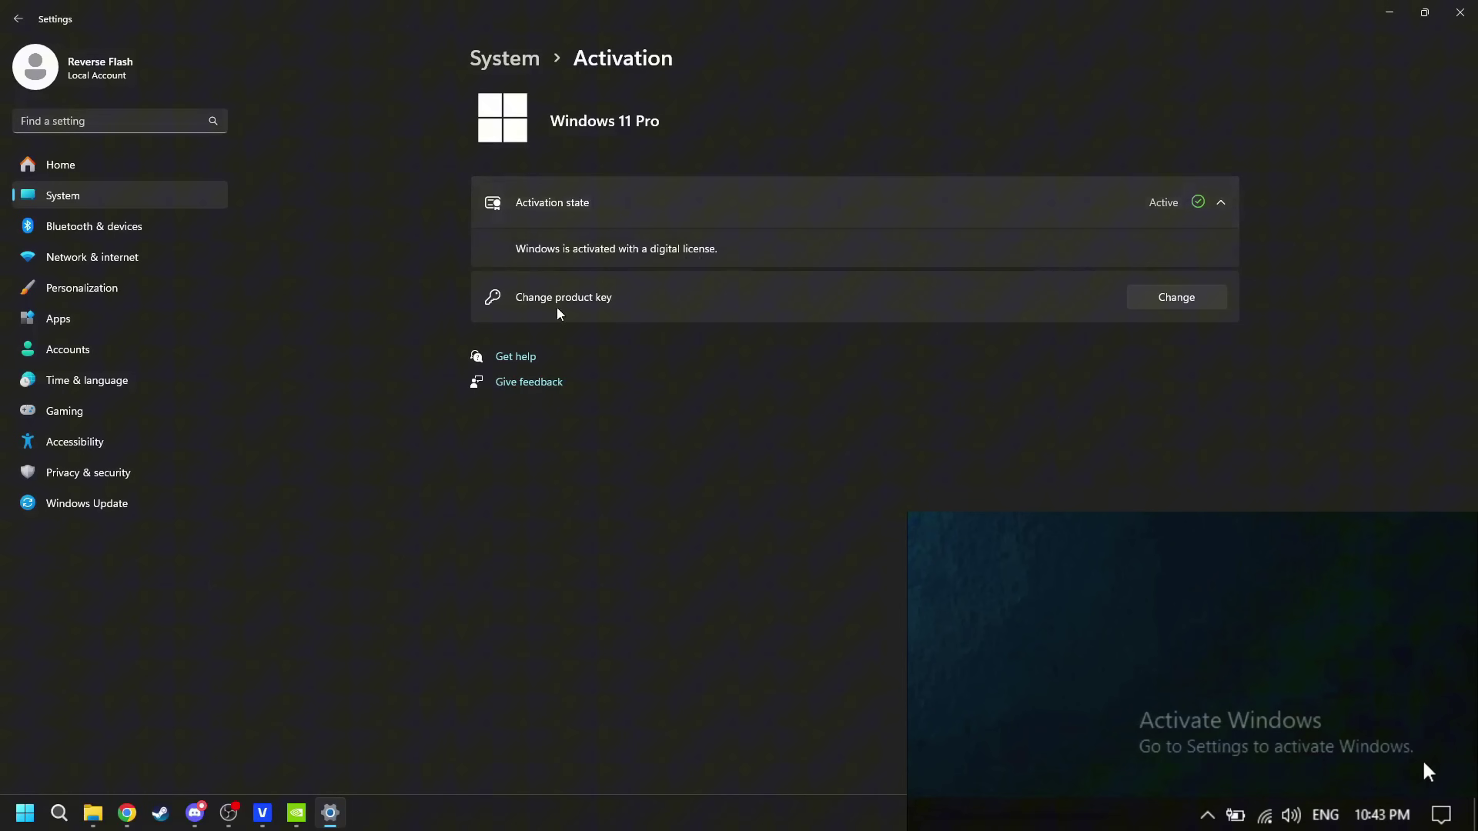
left_click(1223, 202)
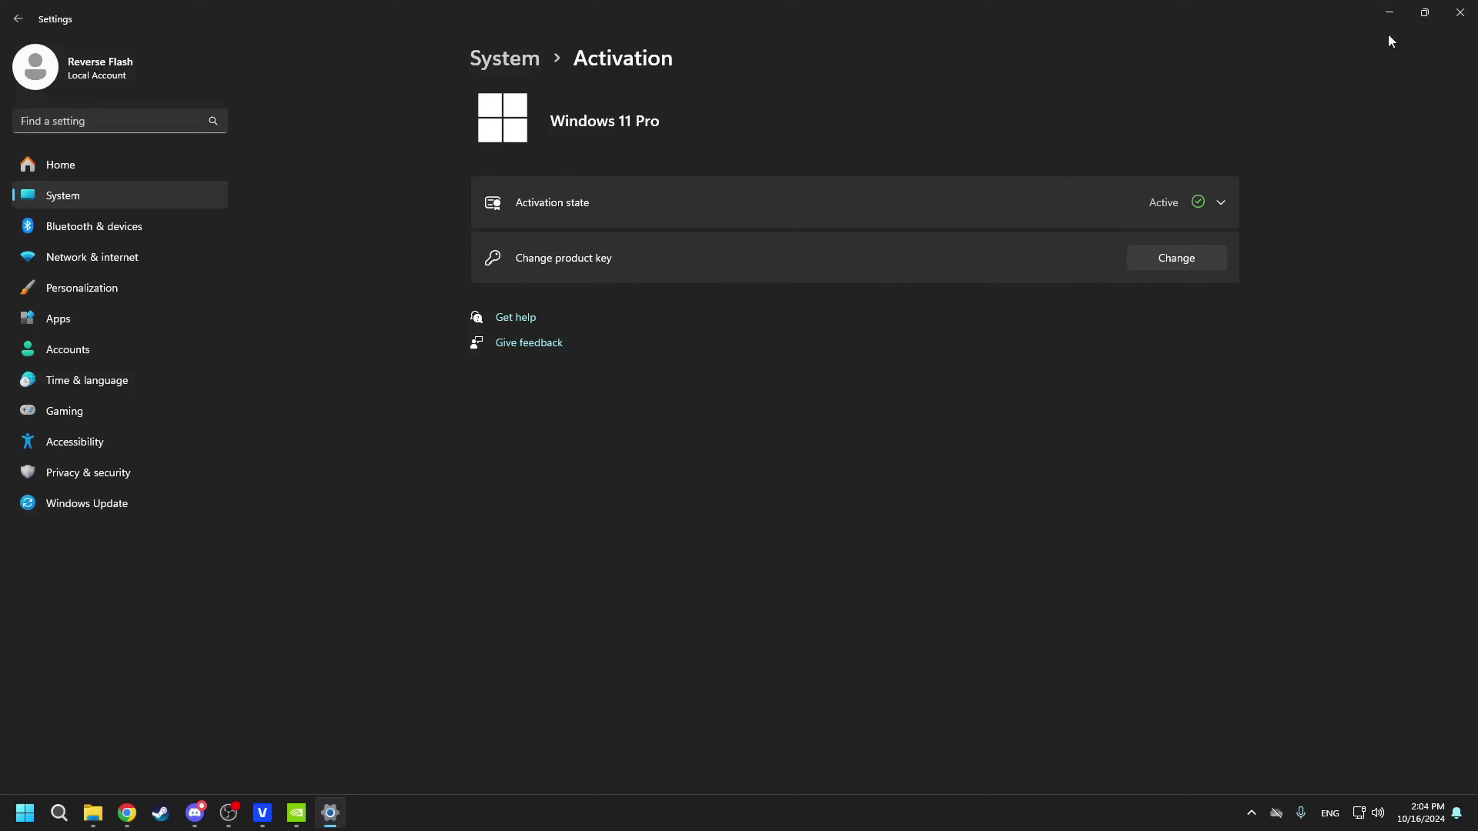
left_click(1395, 16)
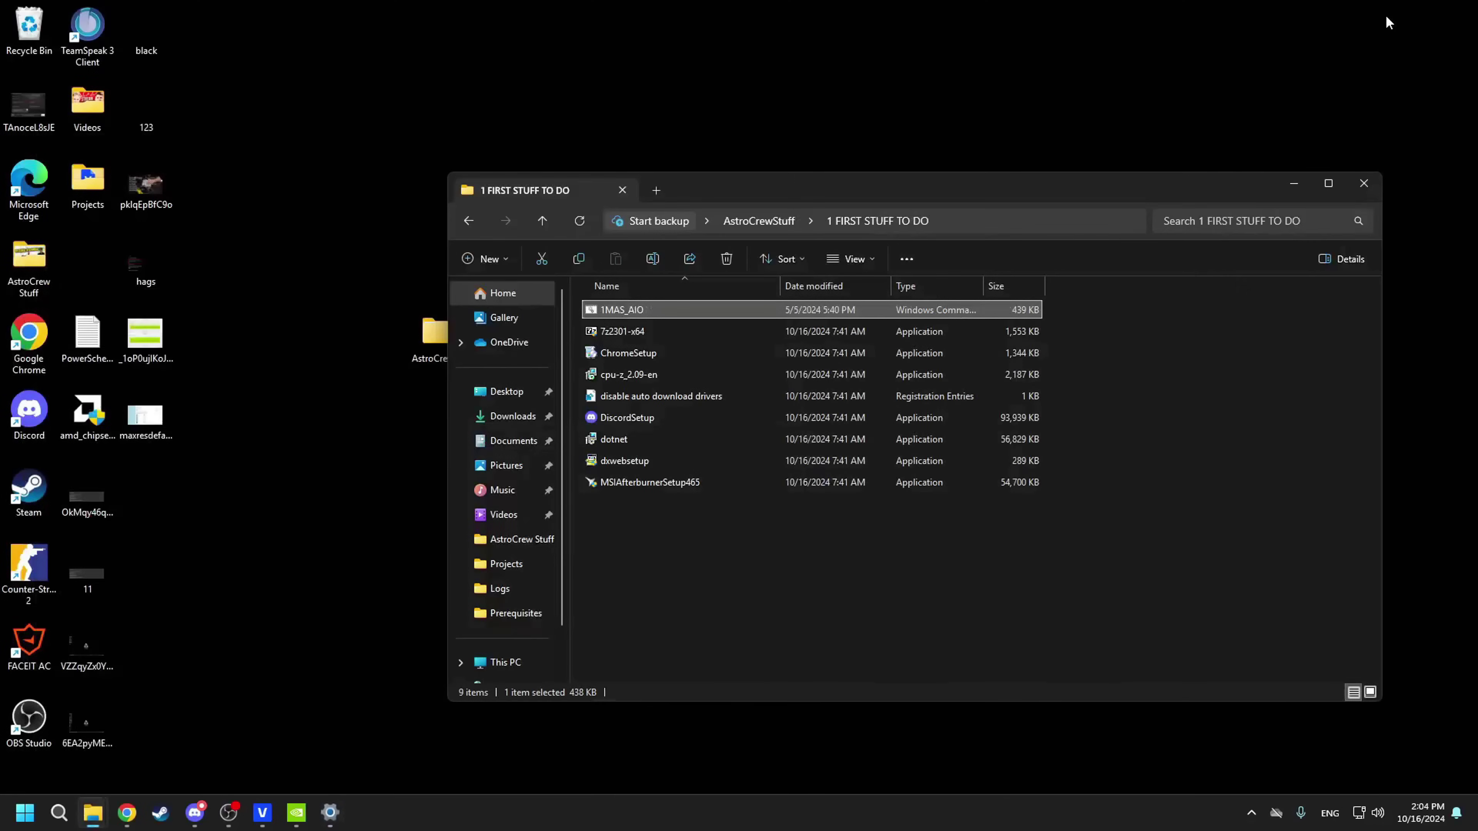
Run 1MAS_AIO from AstroCrewStuff > 1 FIRST STUFF TO DO as administrator
left_click(1364, 186)
double_click(437, 332)
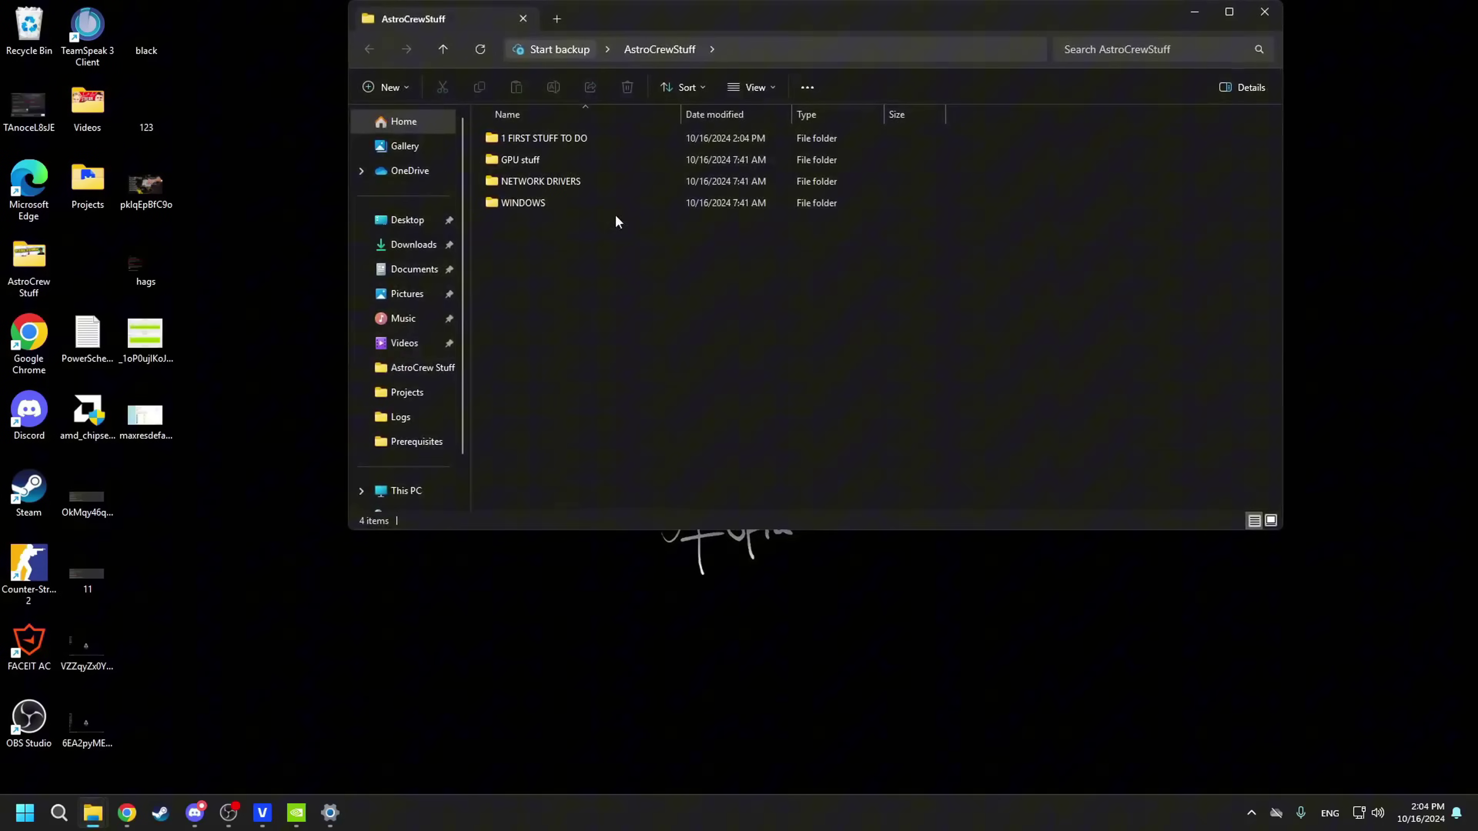
left_click_drag(782, 25, 776, 160)
double_click(575, 271)
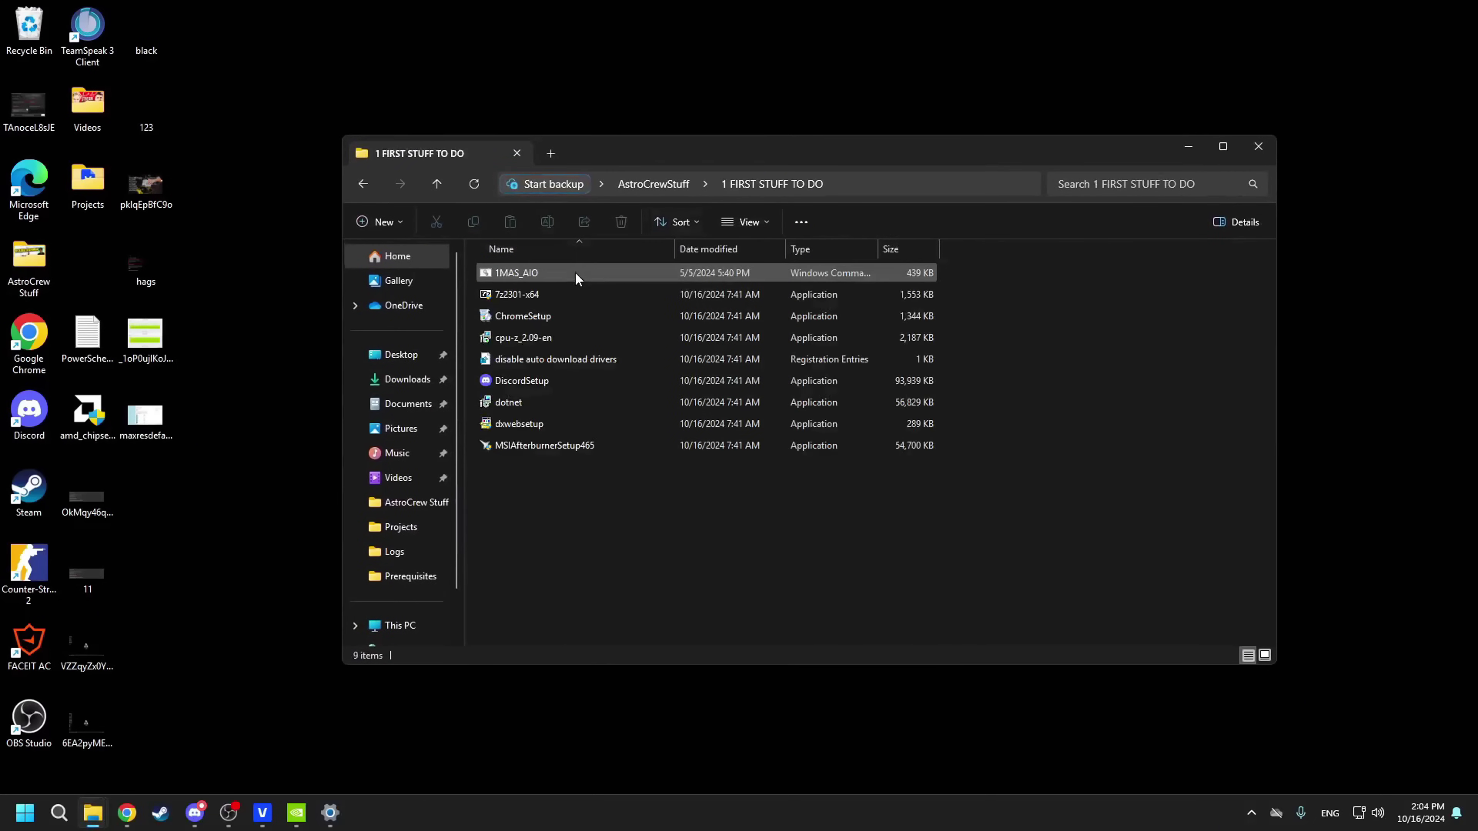
left_click(556, 274)
mouse_move(950, 272)
left_mouse_down()
mouse_move(478, 268)
mouse_move(975, 269)
left_mouse_up()
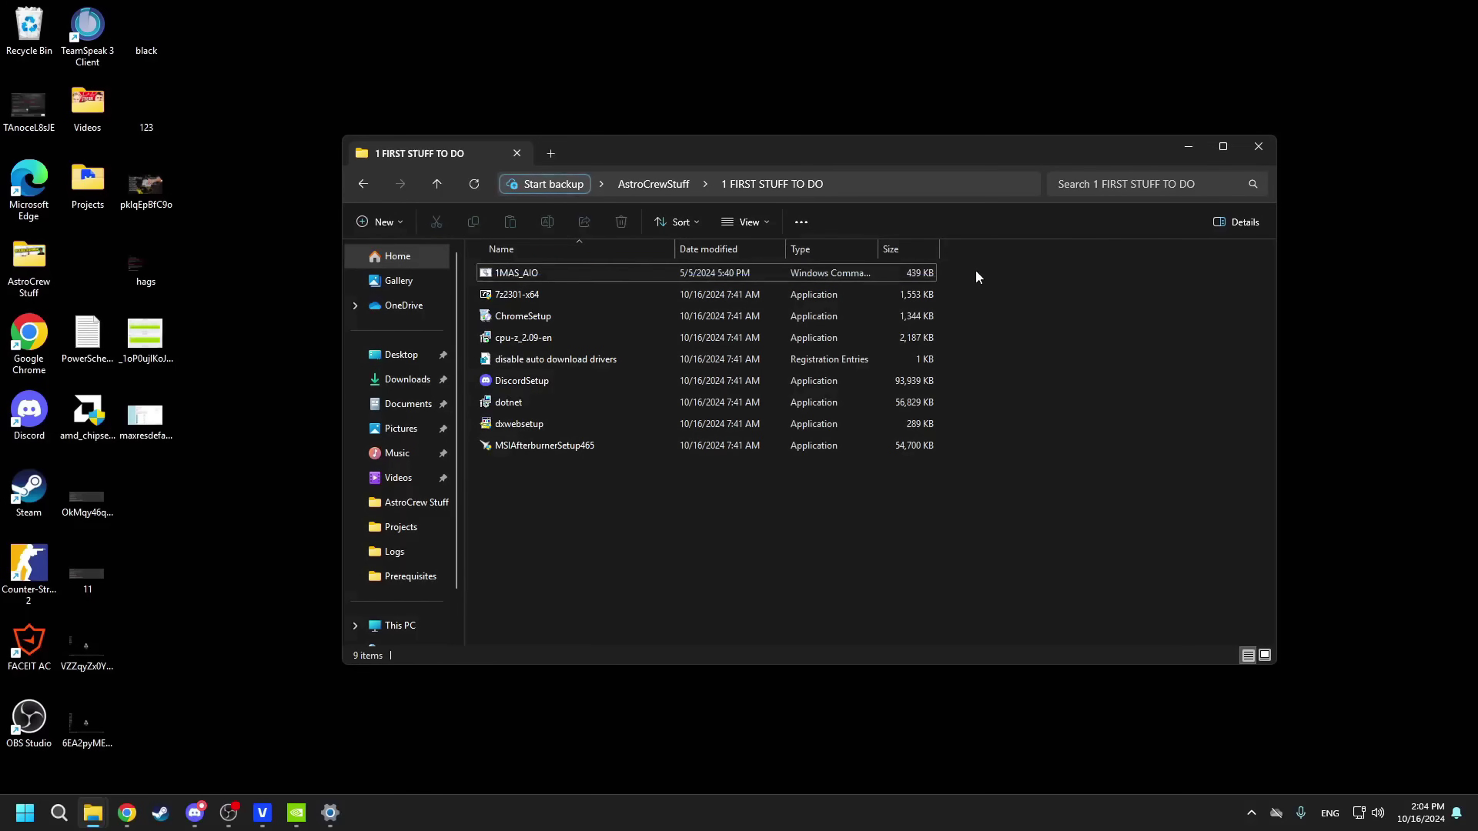
left_click(569, 272)
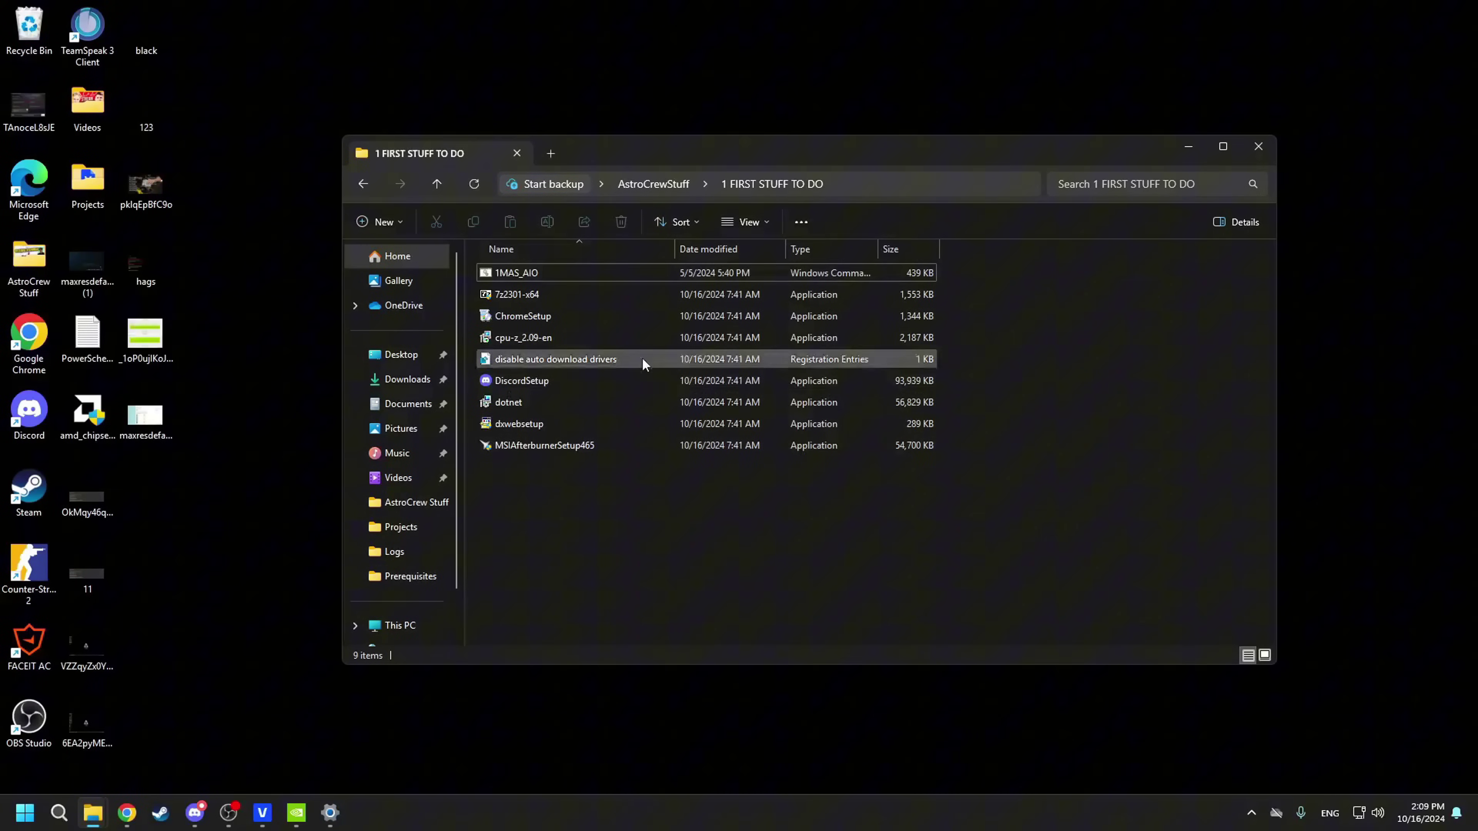
left_click(571, 272)
right_click(570, 272)
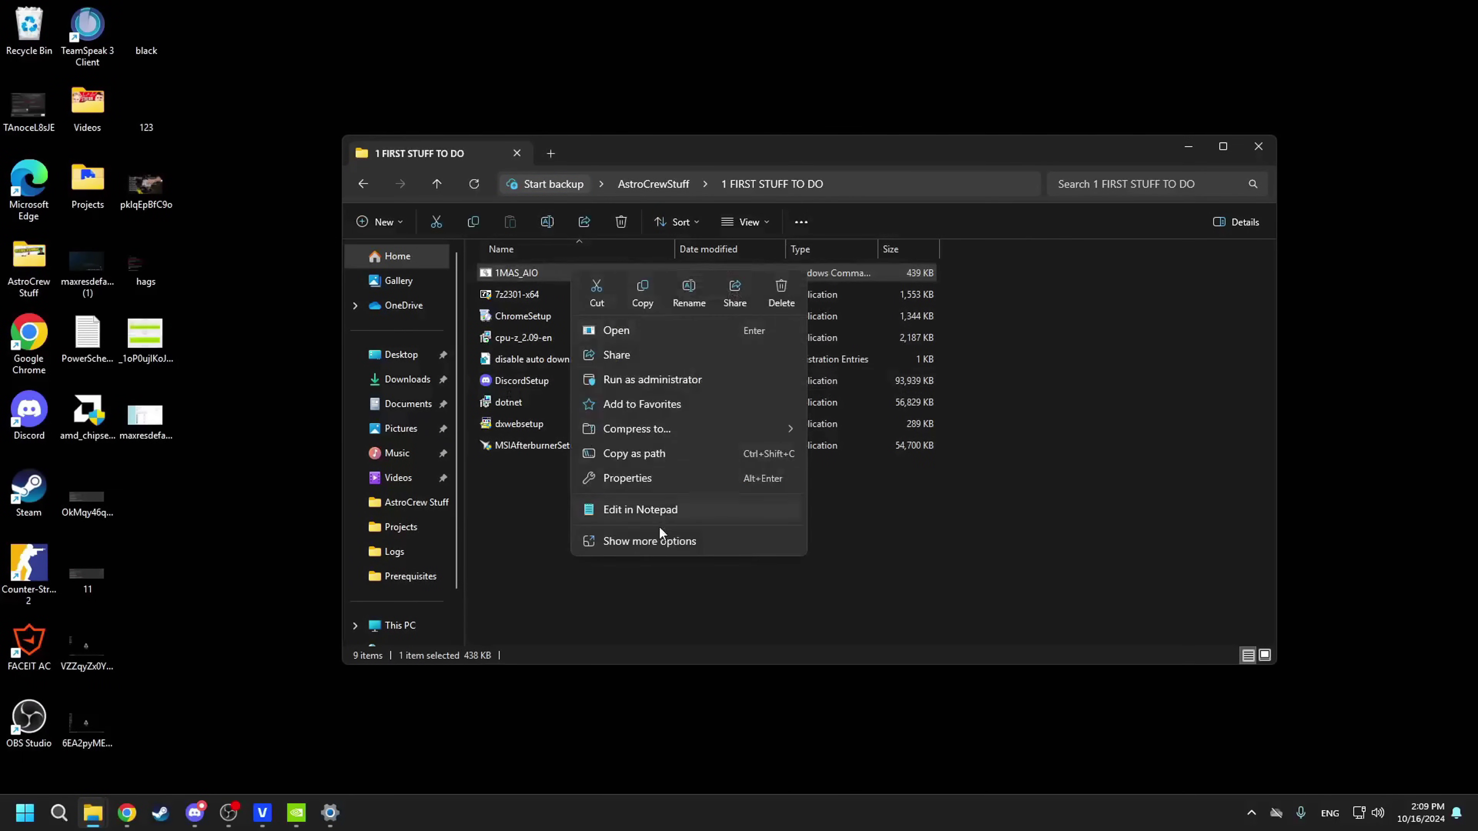
left_click(658, 527)
left_click(669, 332)
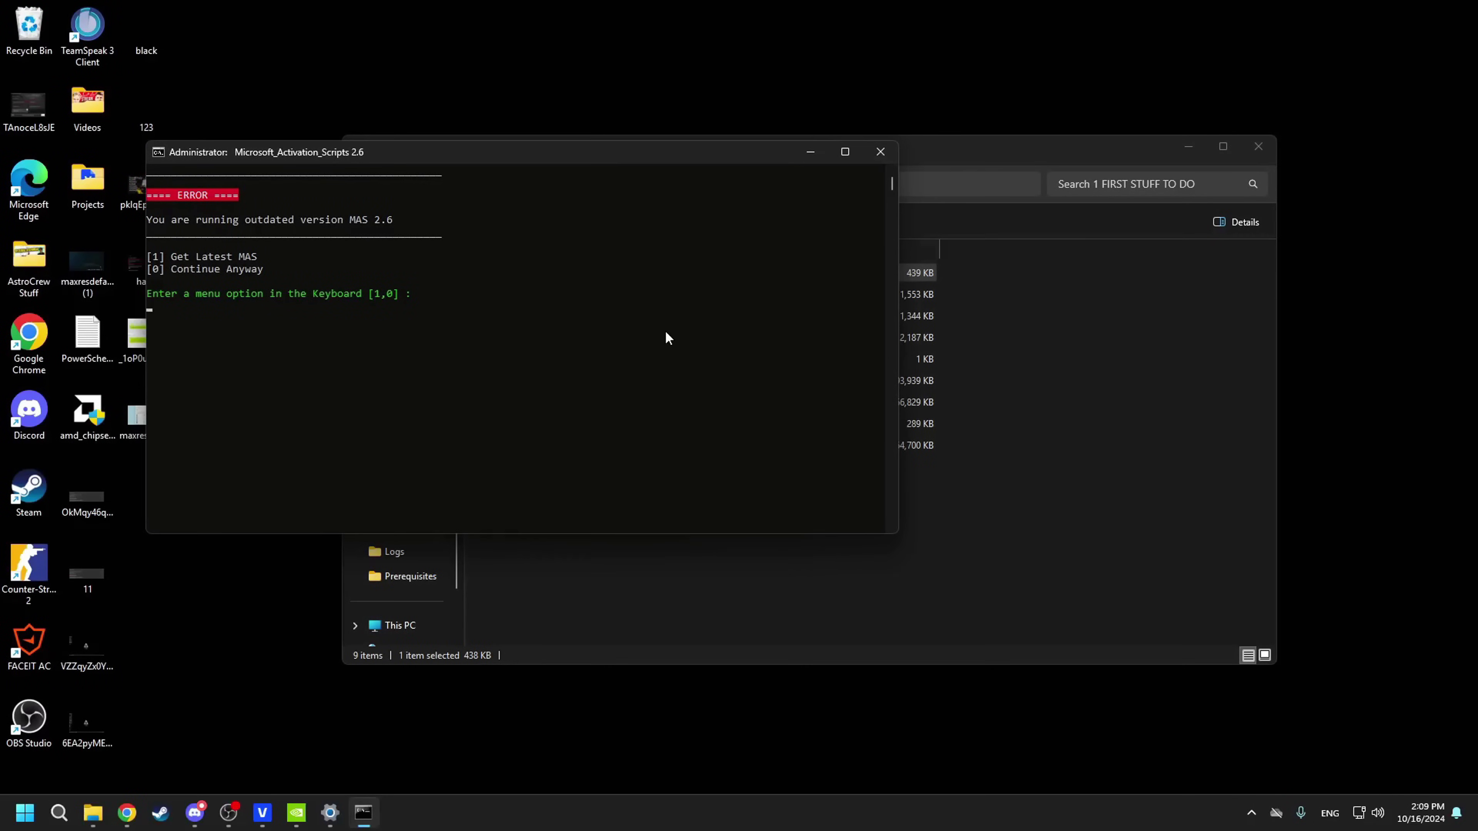
Choose 0, then HWID (1) and Activate (1) to permanently activate Windows
key("0")
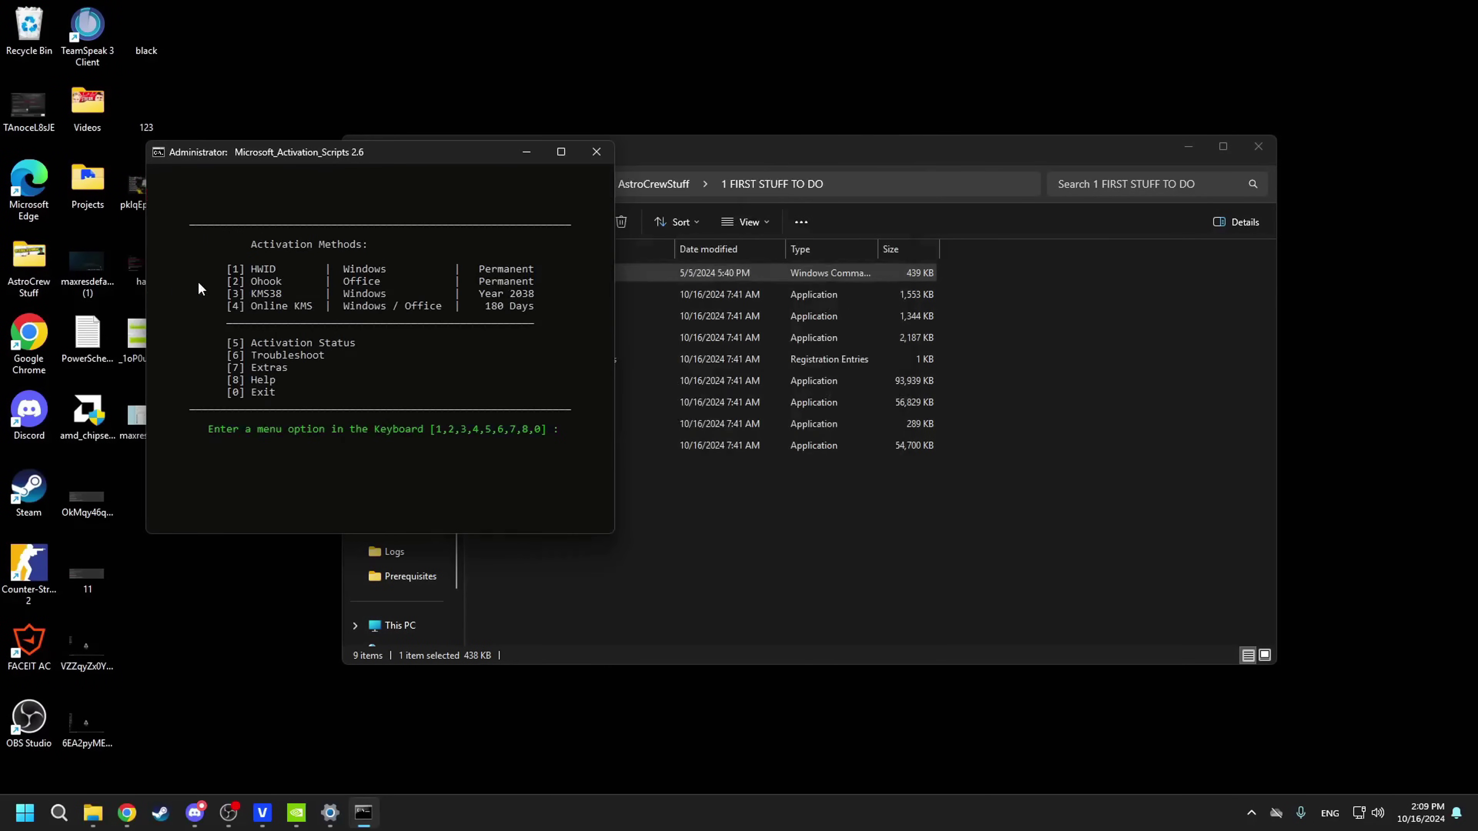
key("1")
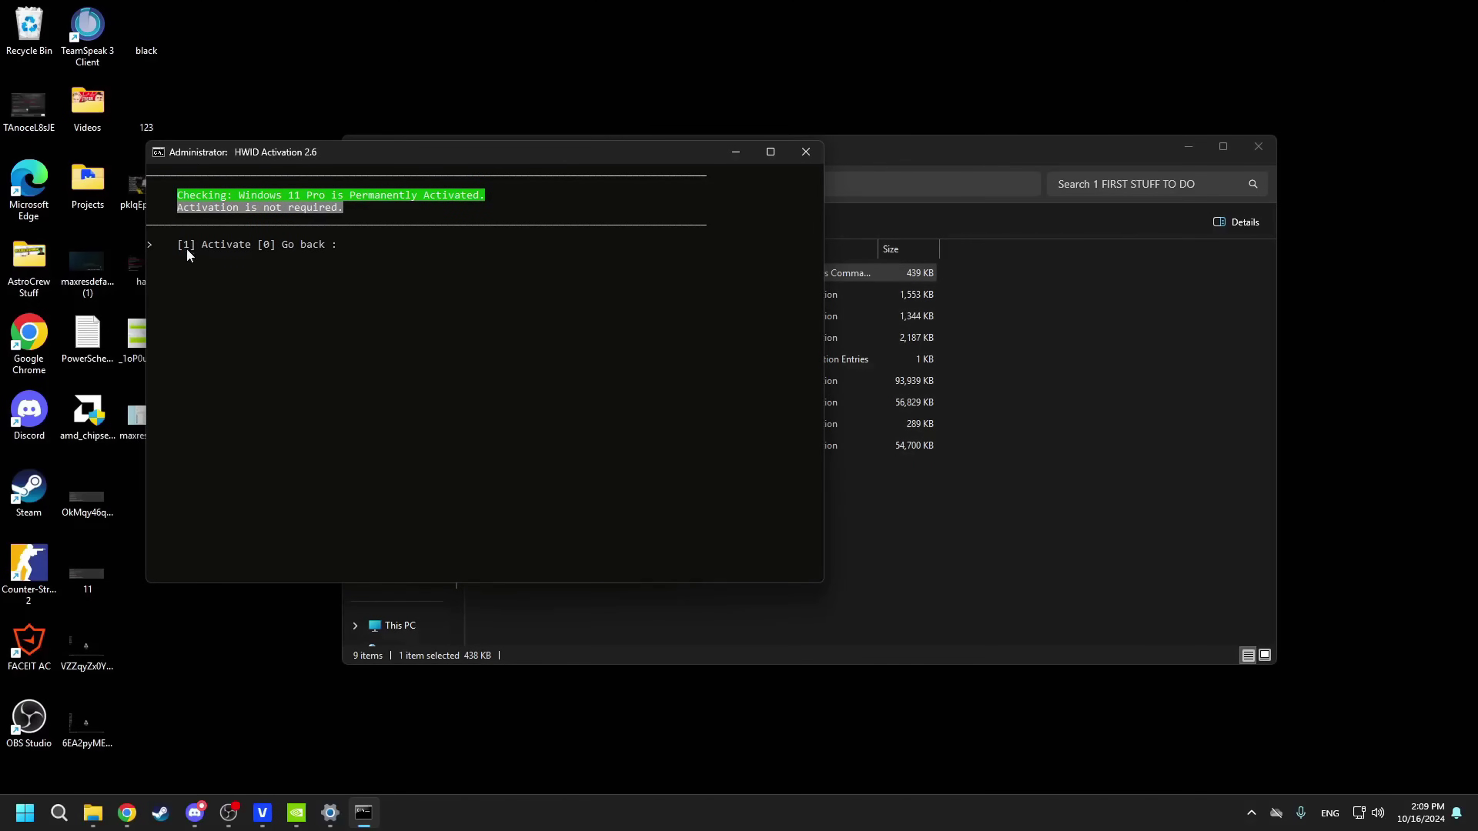
key("1")
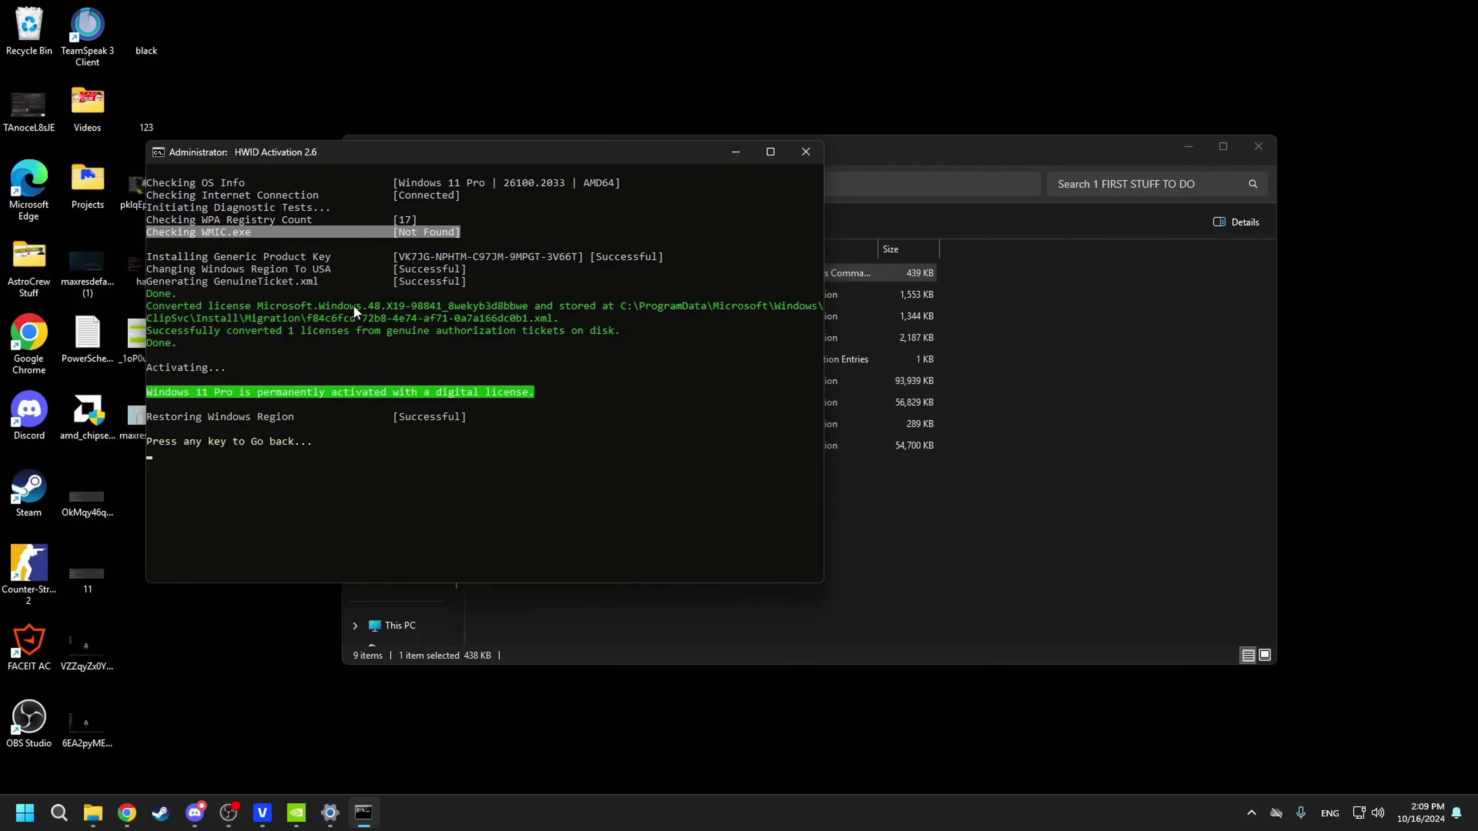
key("Return")
Open the WINDOWS folder in AstroCrewStuff
left_click(25, 813)
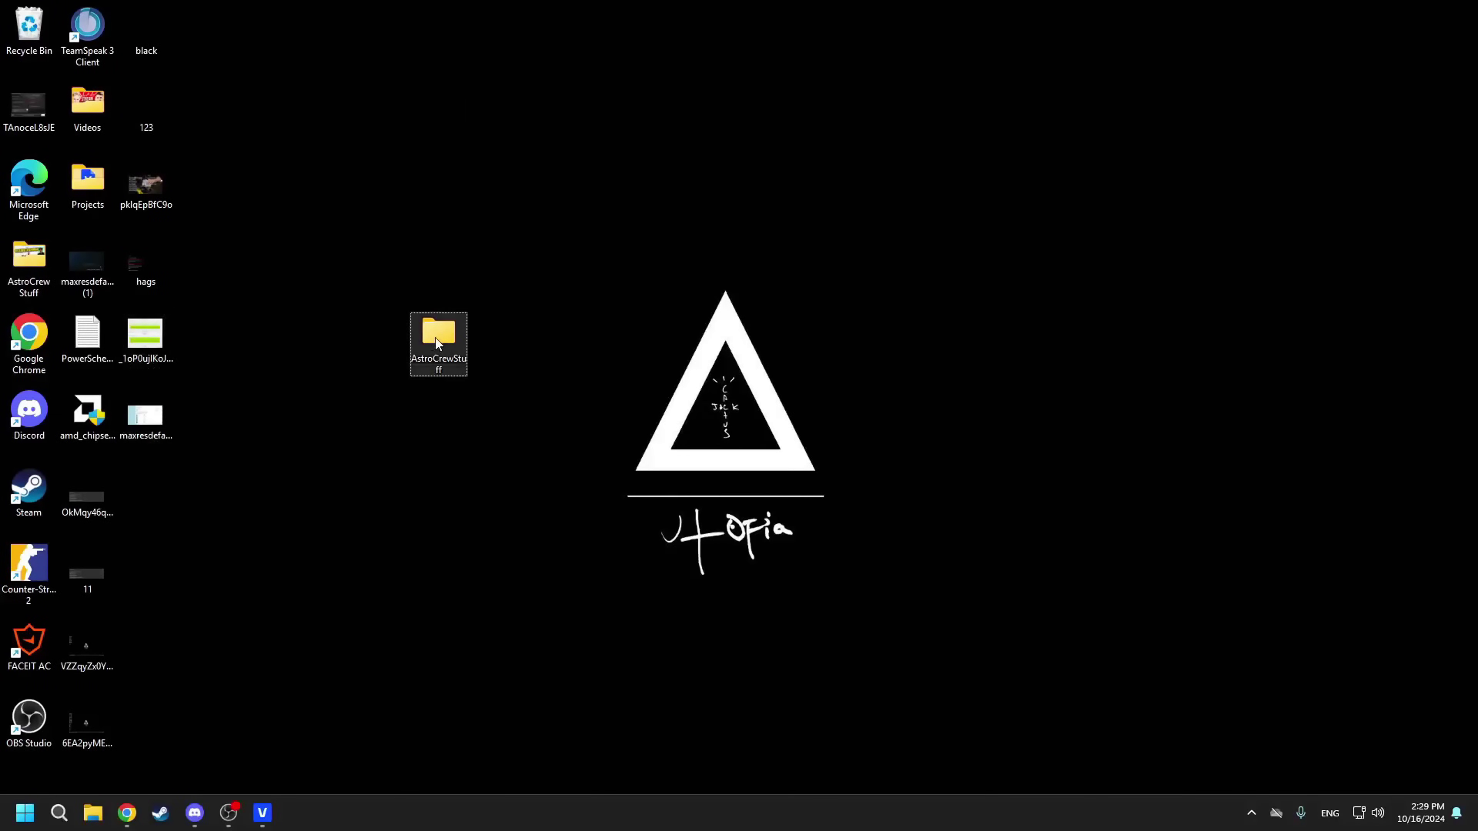
double_click(574, 341)
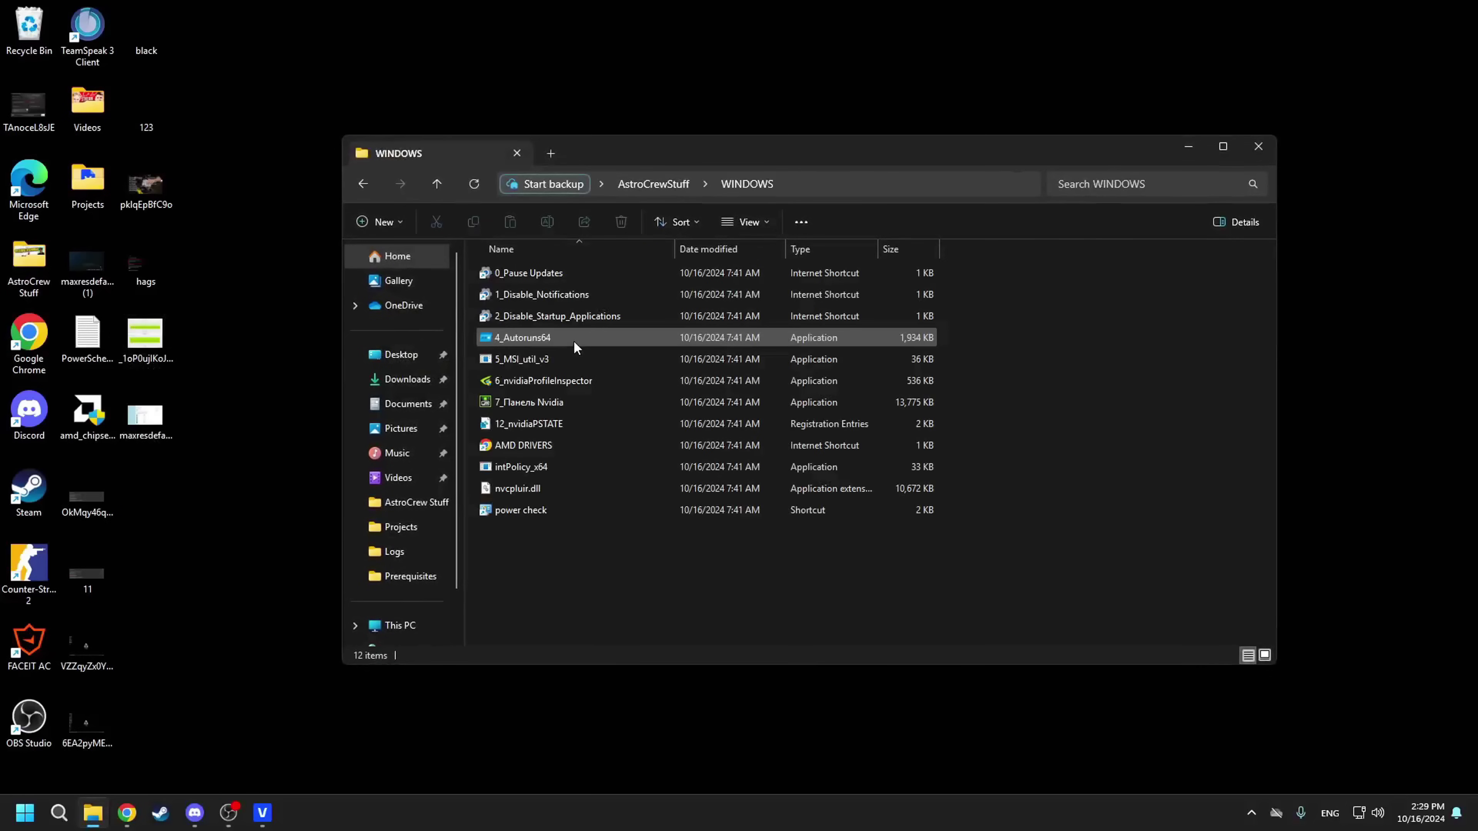
left_click(574, 341)
left_click(635, 551)
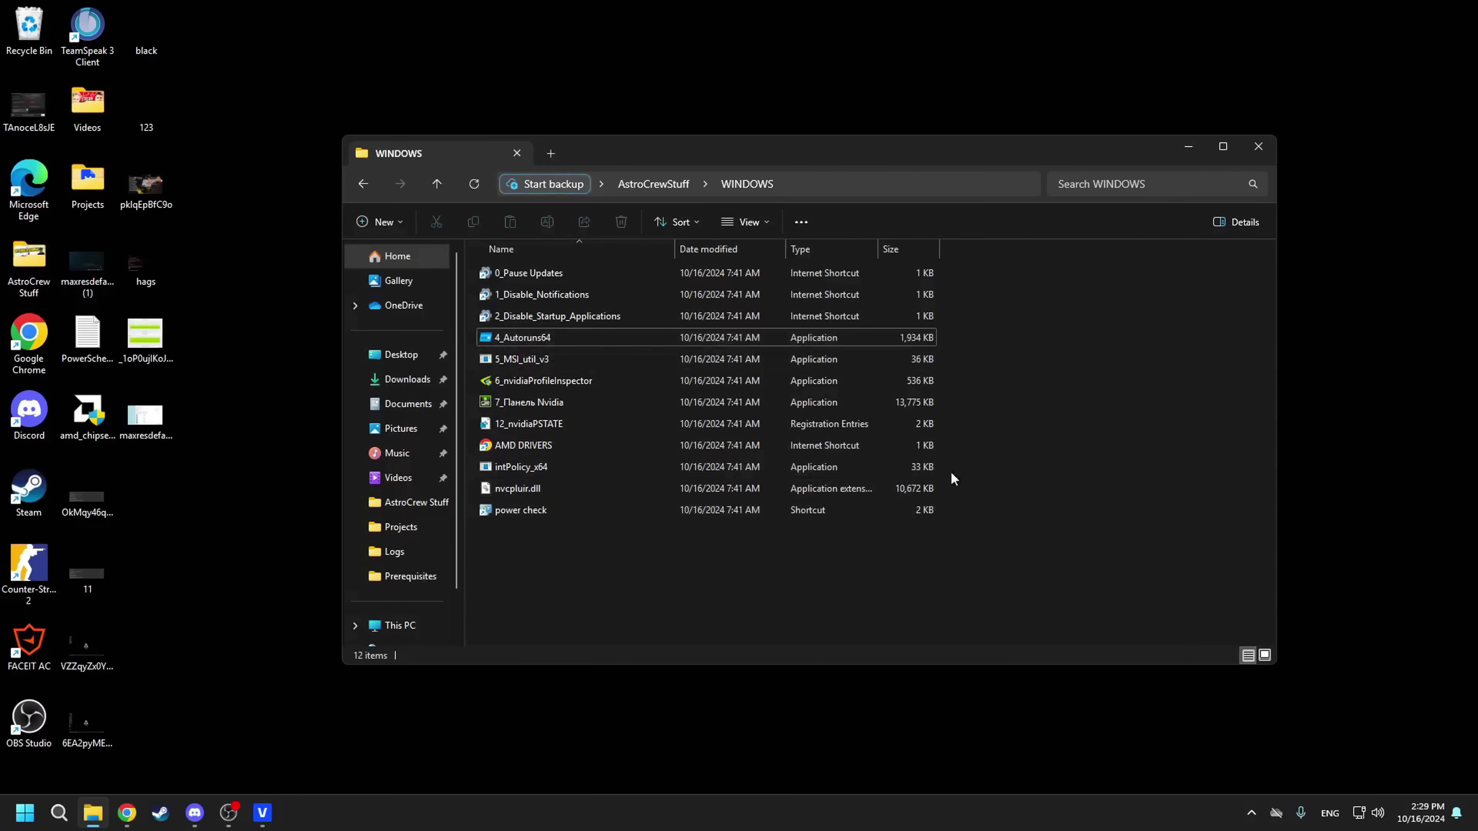
Review Task Manager's Startup apps, then return to the folder's 4_Autoruns64 program
key("ctrl+shift+Escape")
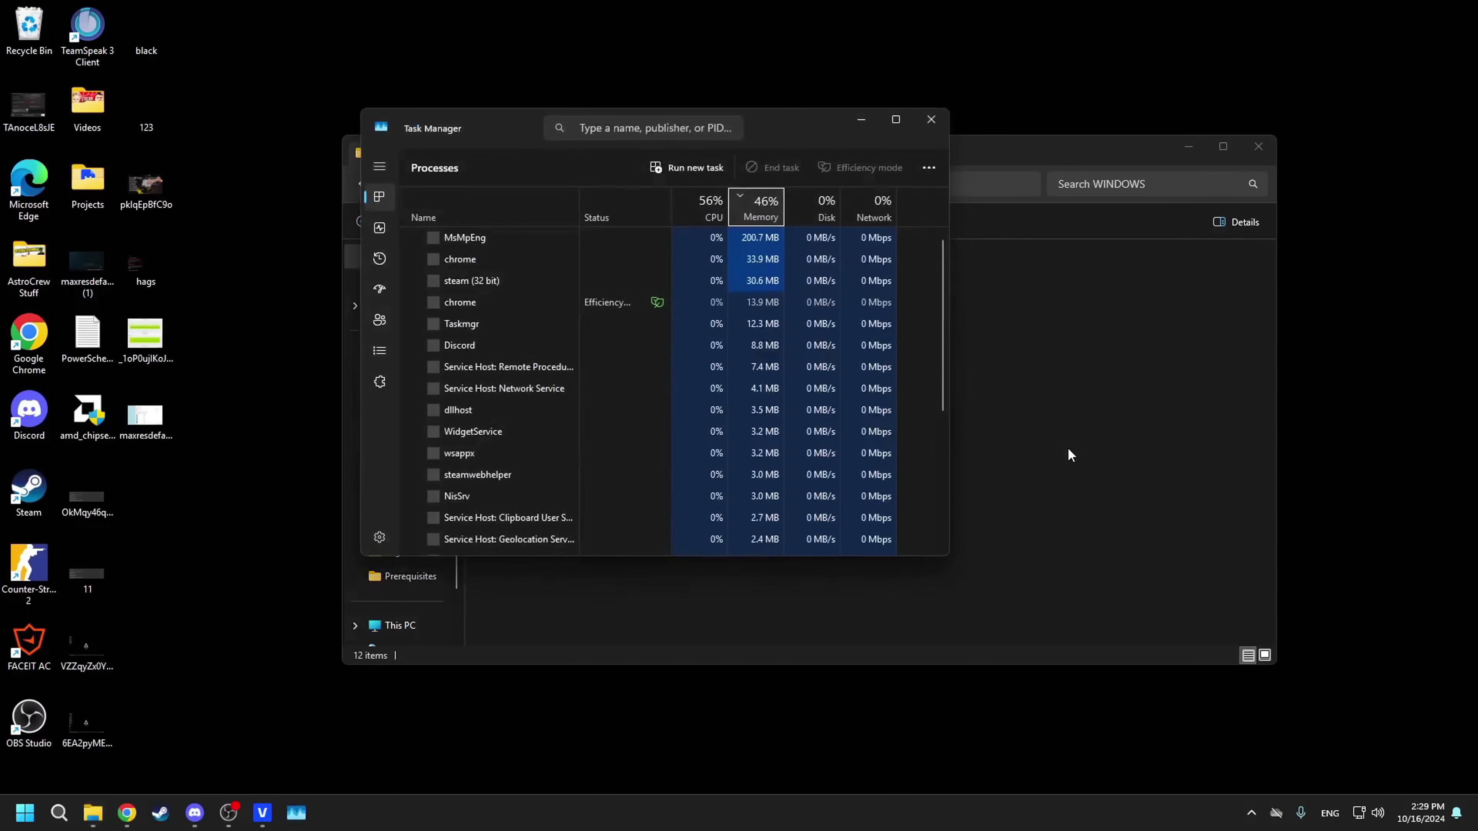
left_click(380, 289)
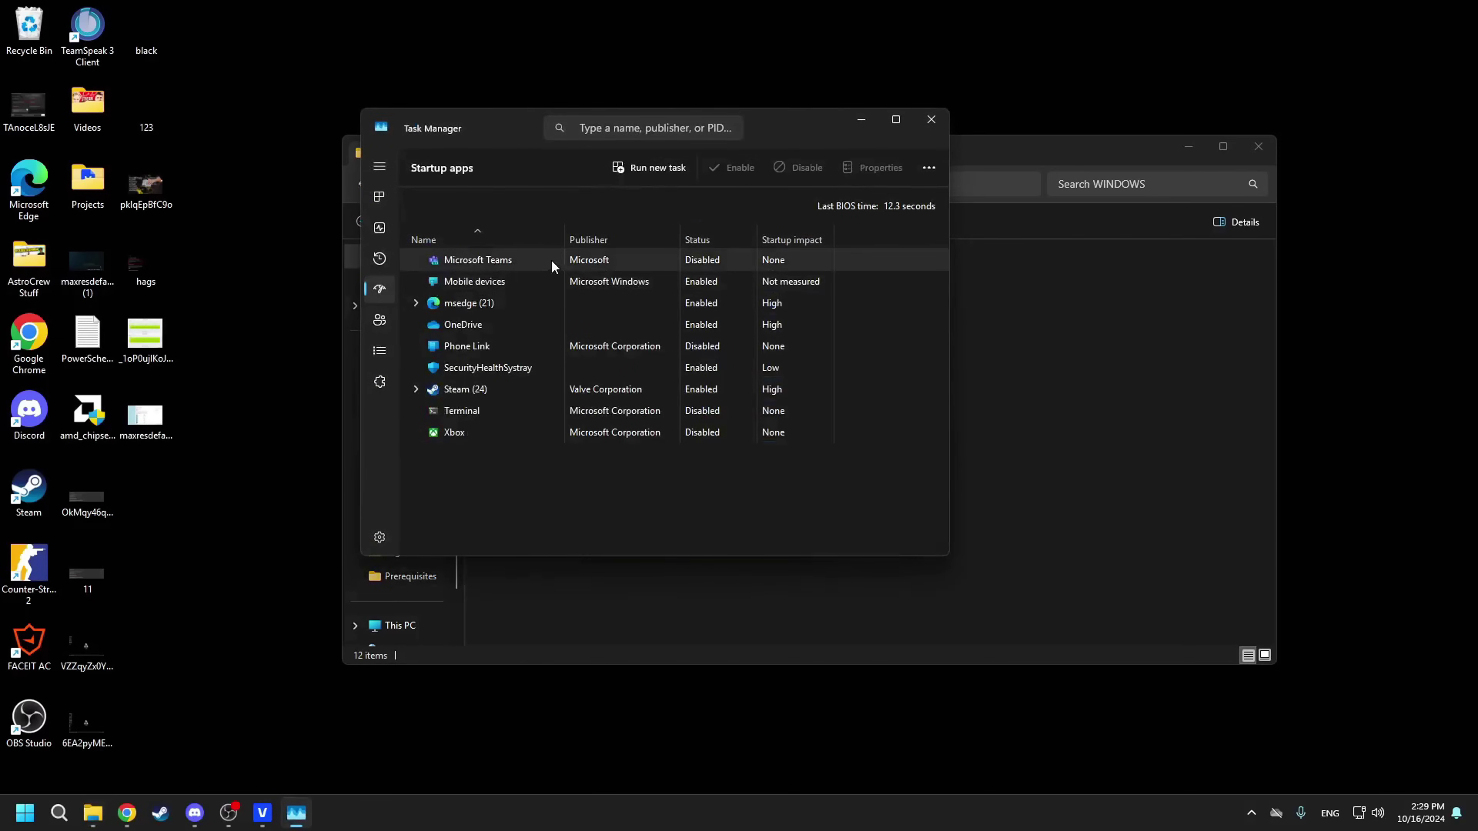
left_click(872, 115)
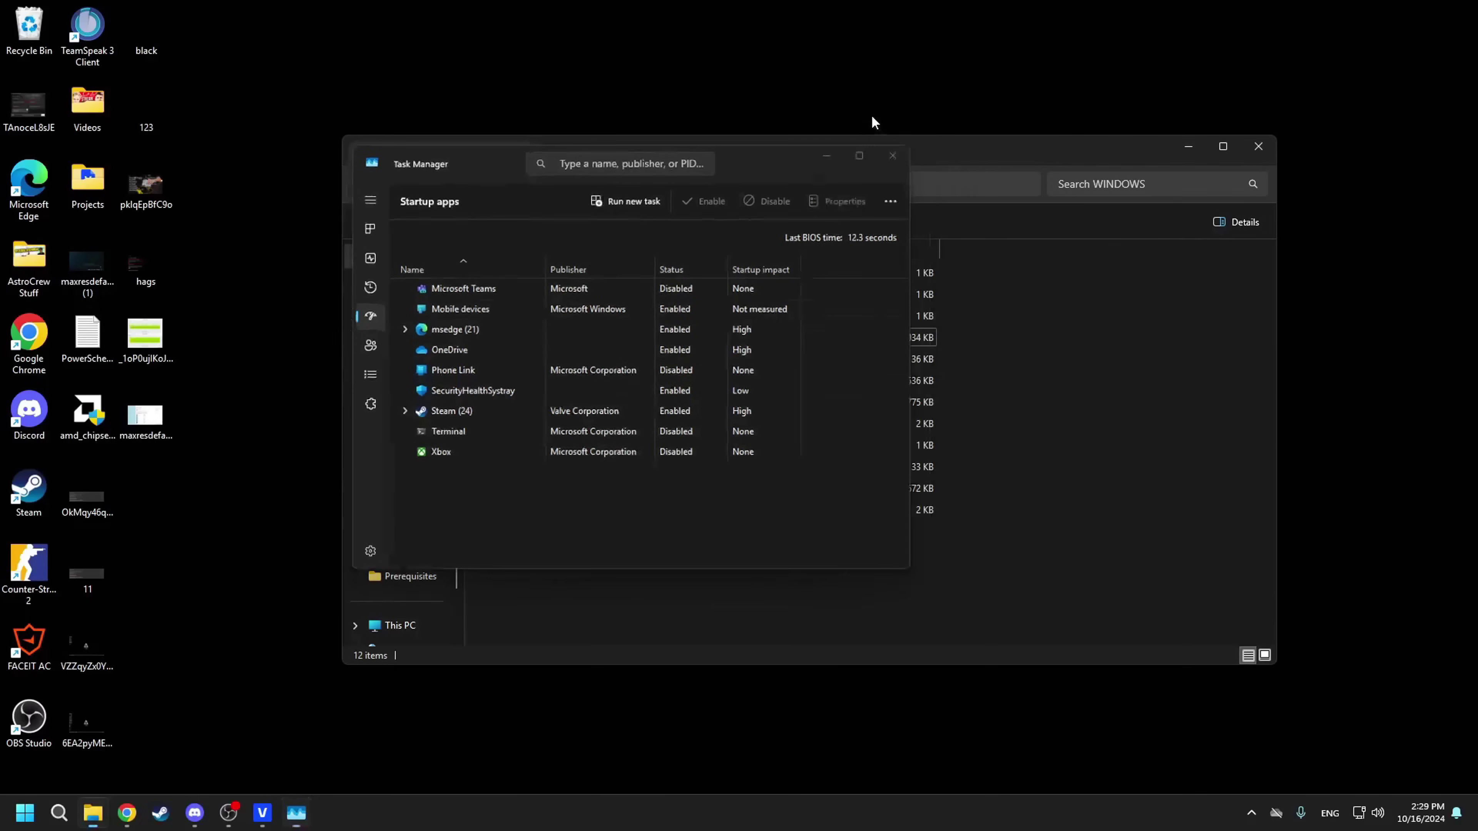
left_click(540, 343)
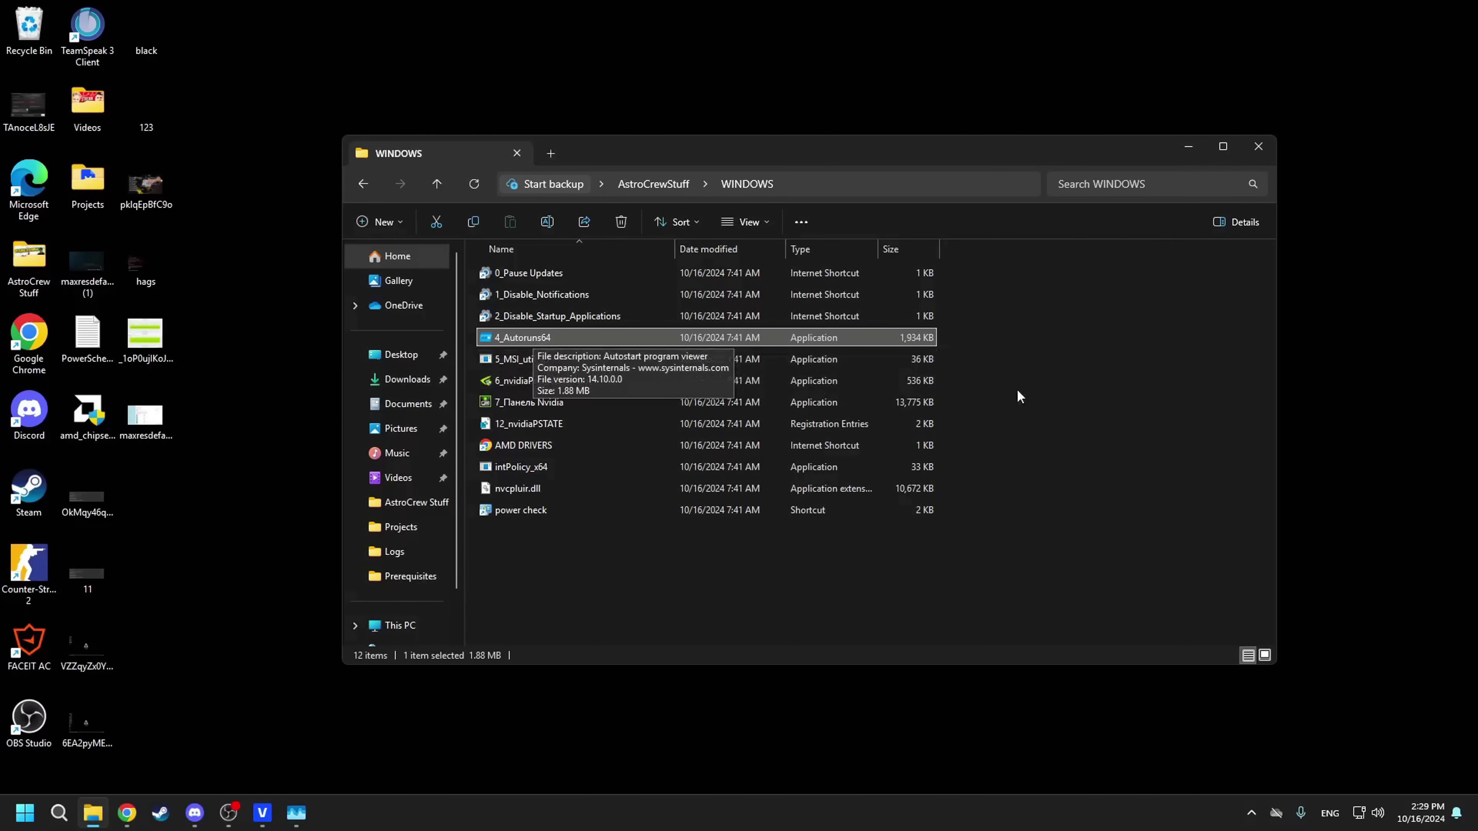
left_click(1057, 394)
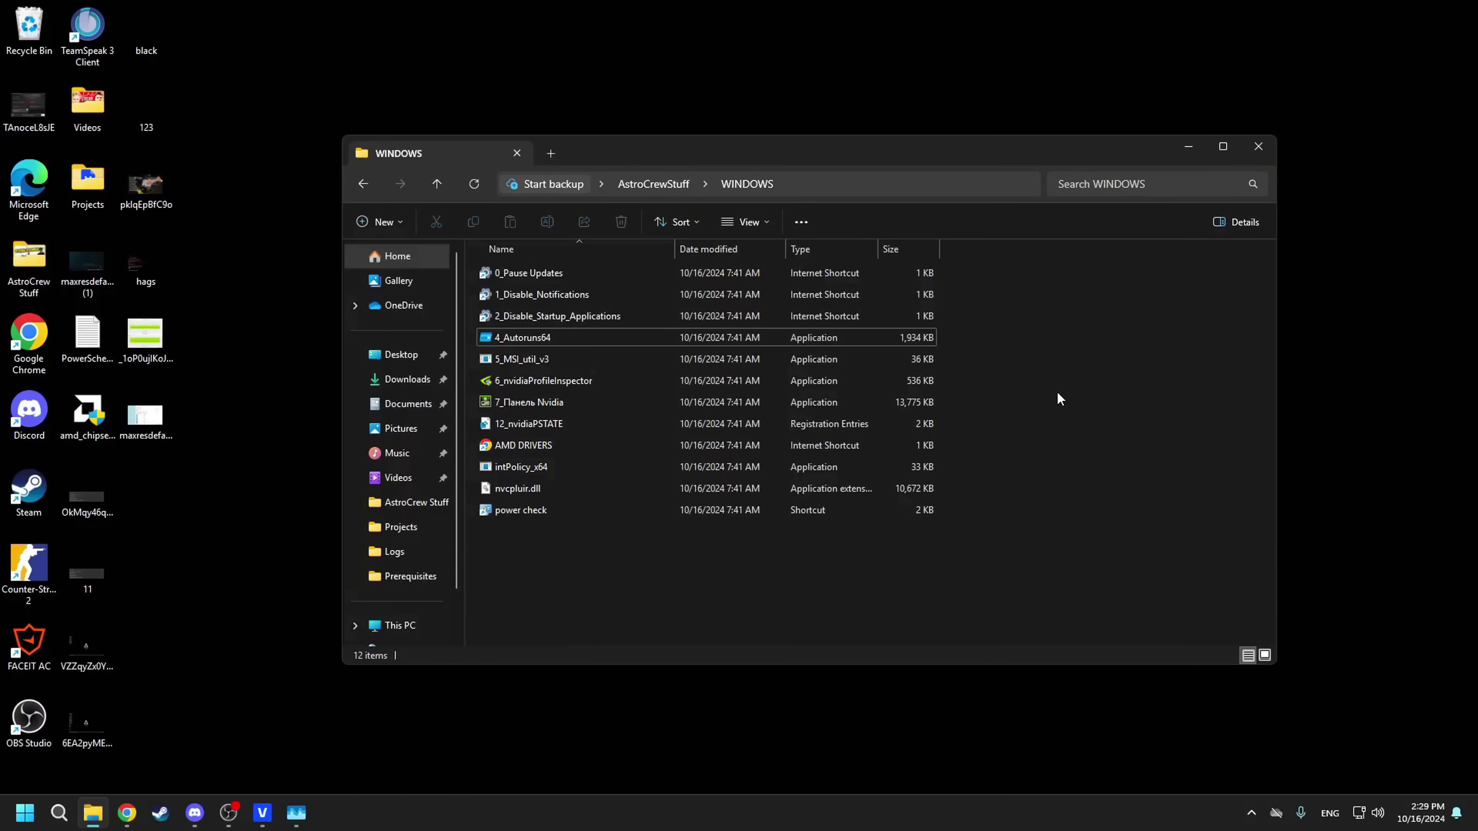
Run 4_Autoruns64 as administrator and maximize its window
right_click(554, 341)
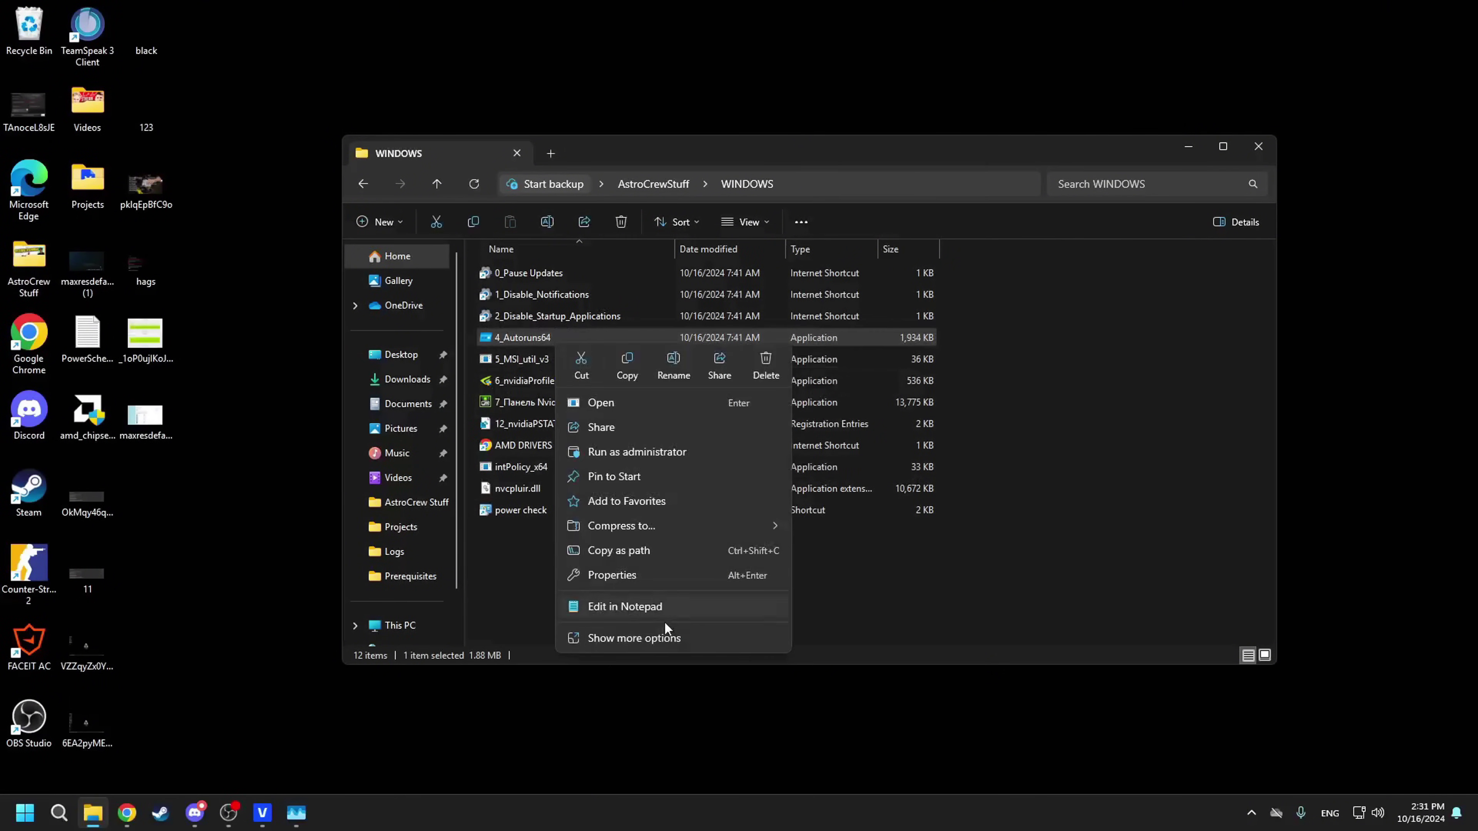
left_click(664, 634)
left_click(664, 373)
double_click(652, 12)
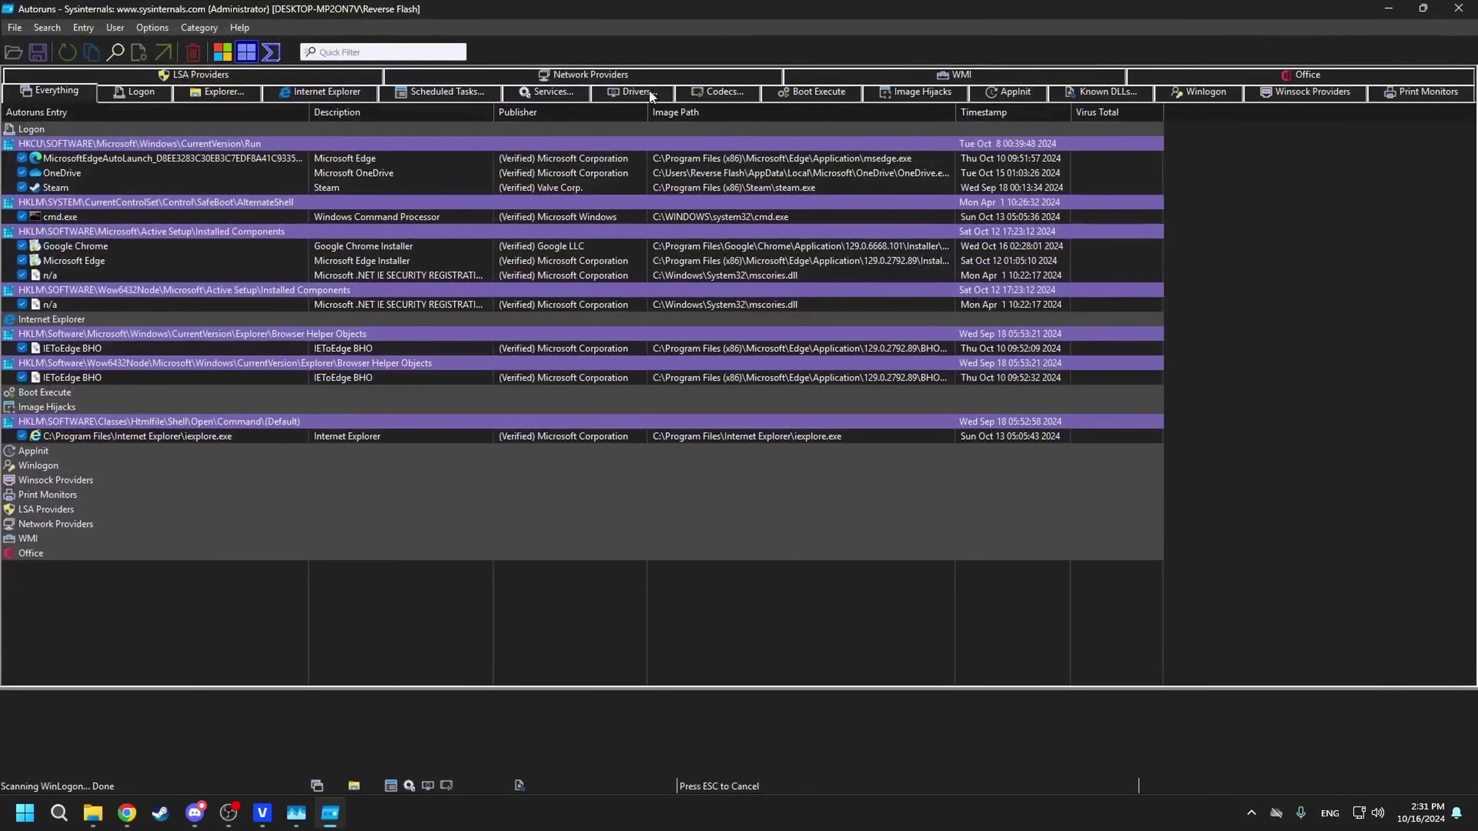
Disable the Chrome and Edge Active Setup entries and the OneDrive icon overlay entries
left_click(22, 246)
left_click(21, 261)
scroll(36, 314, "down", 2)
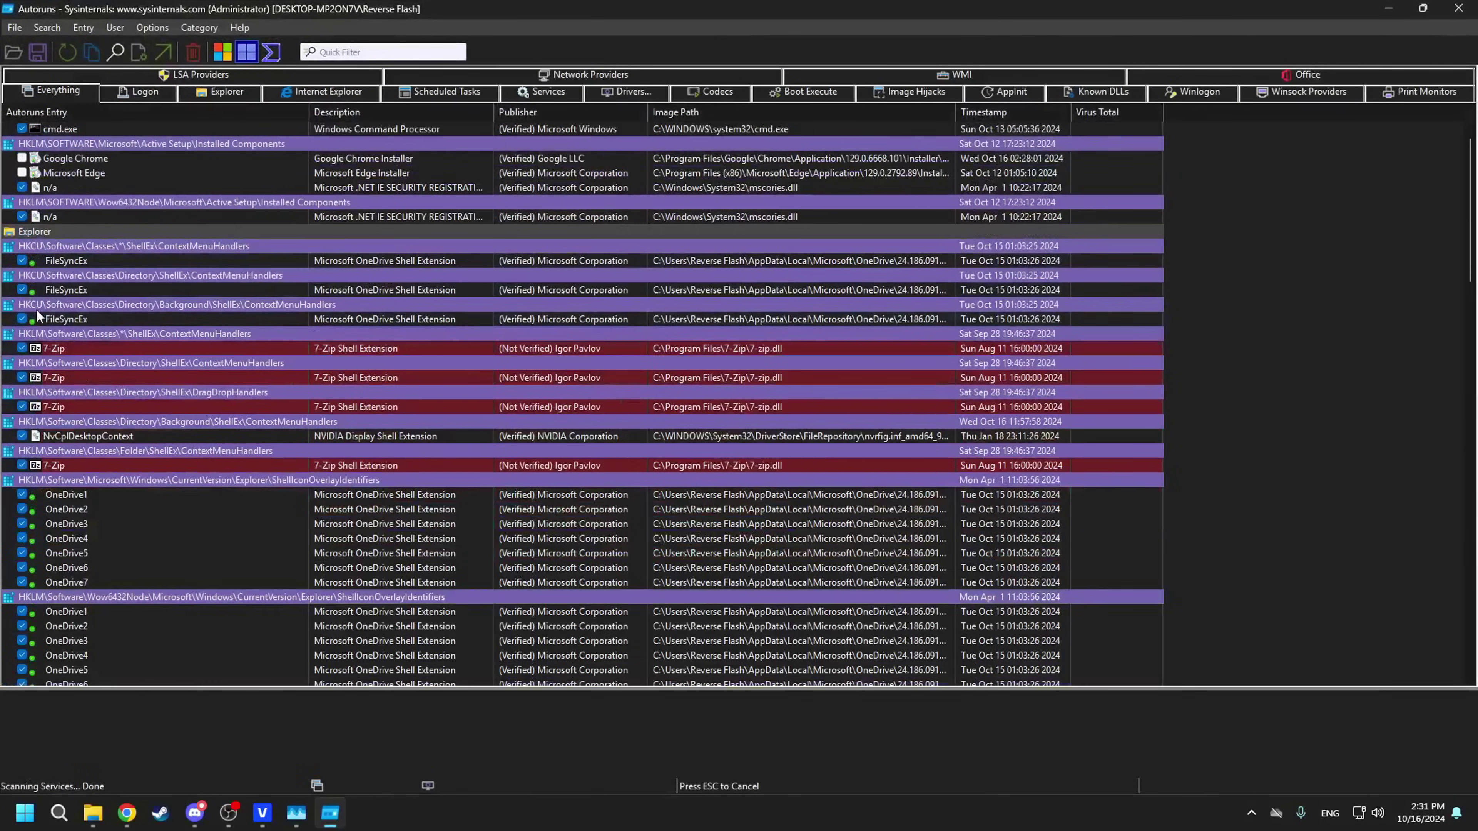
scroll(36, 316, "down", 2)
left_click(22, 406)
left_click(22, 421)
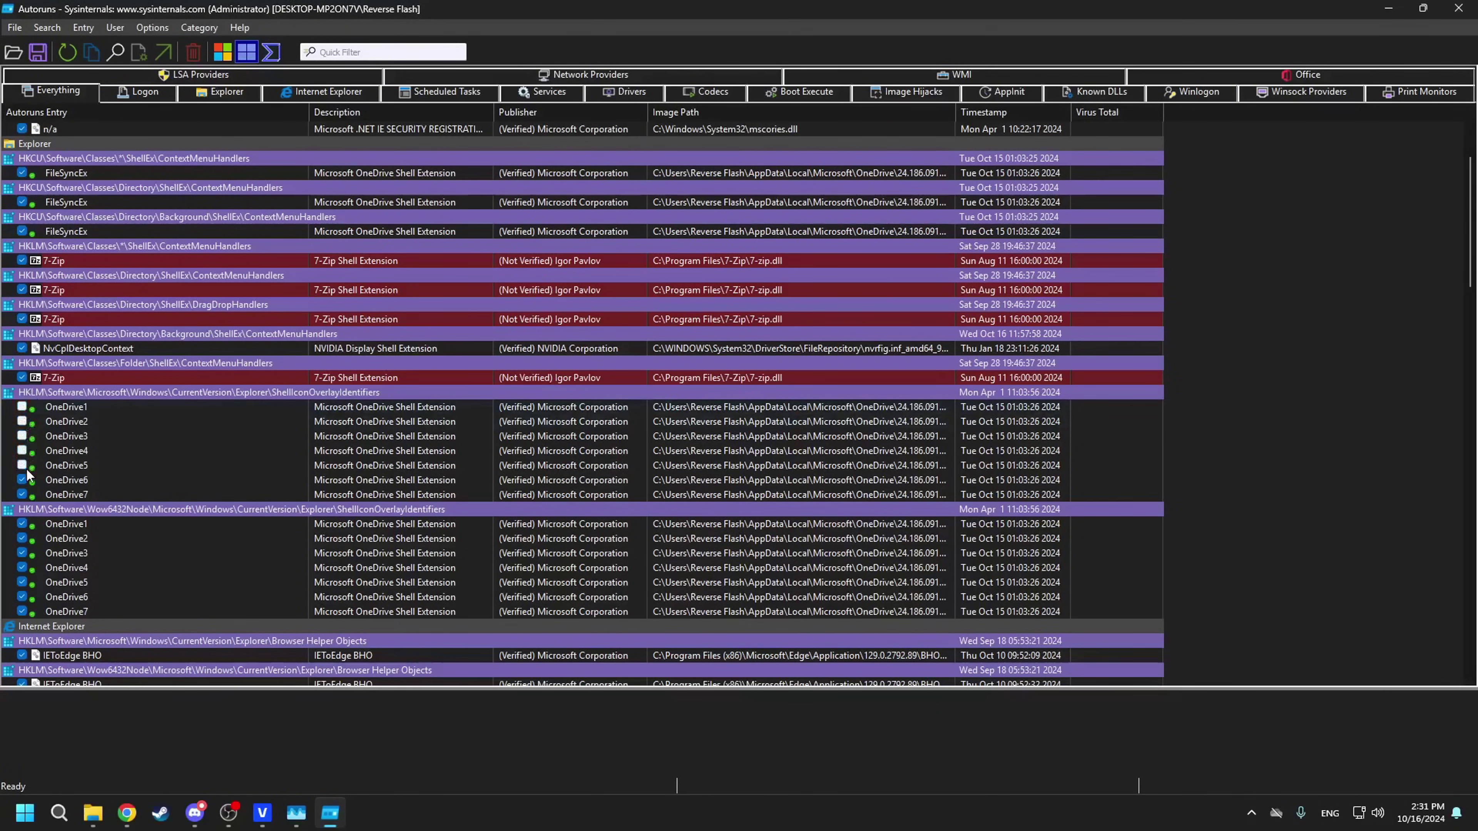
left_click(22, 480)
left_click(23, 494)
scroll(34, 507, "down", 2)
left_click(23, 436)
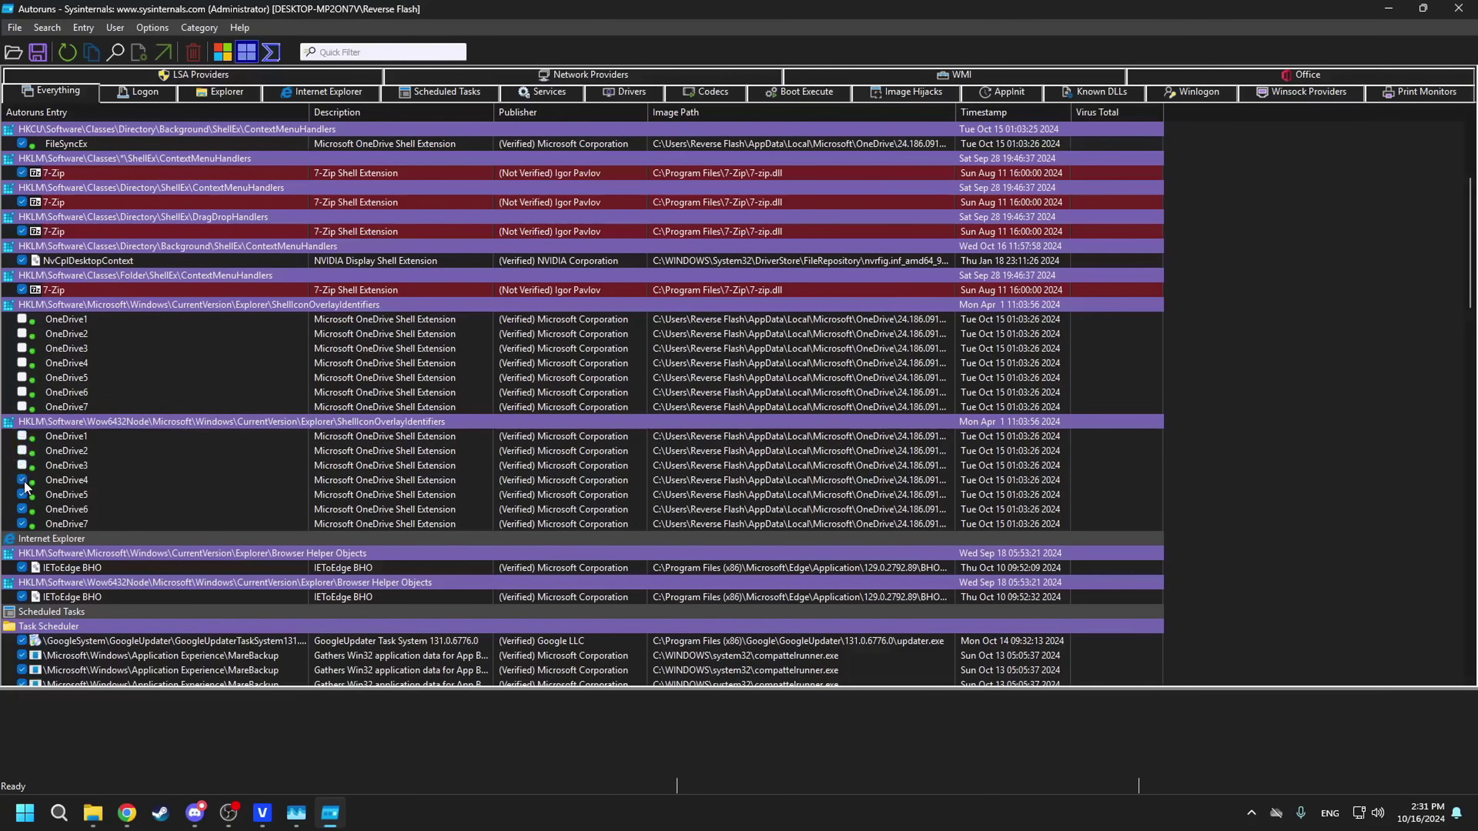
left_click(23, 509)
left_click(23, 523)
scroll(23, 519, "down", 5)
Disable GoogleUpdater, OneDrive tasks, MicrosoftEdgeUpdateTaskMachineCore, and the edgeupdate/edgeupdatem services
left_click(22, 421)
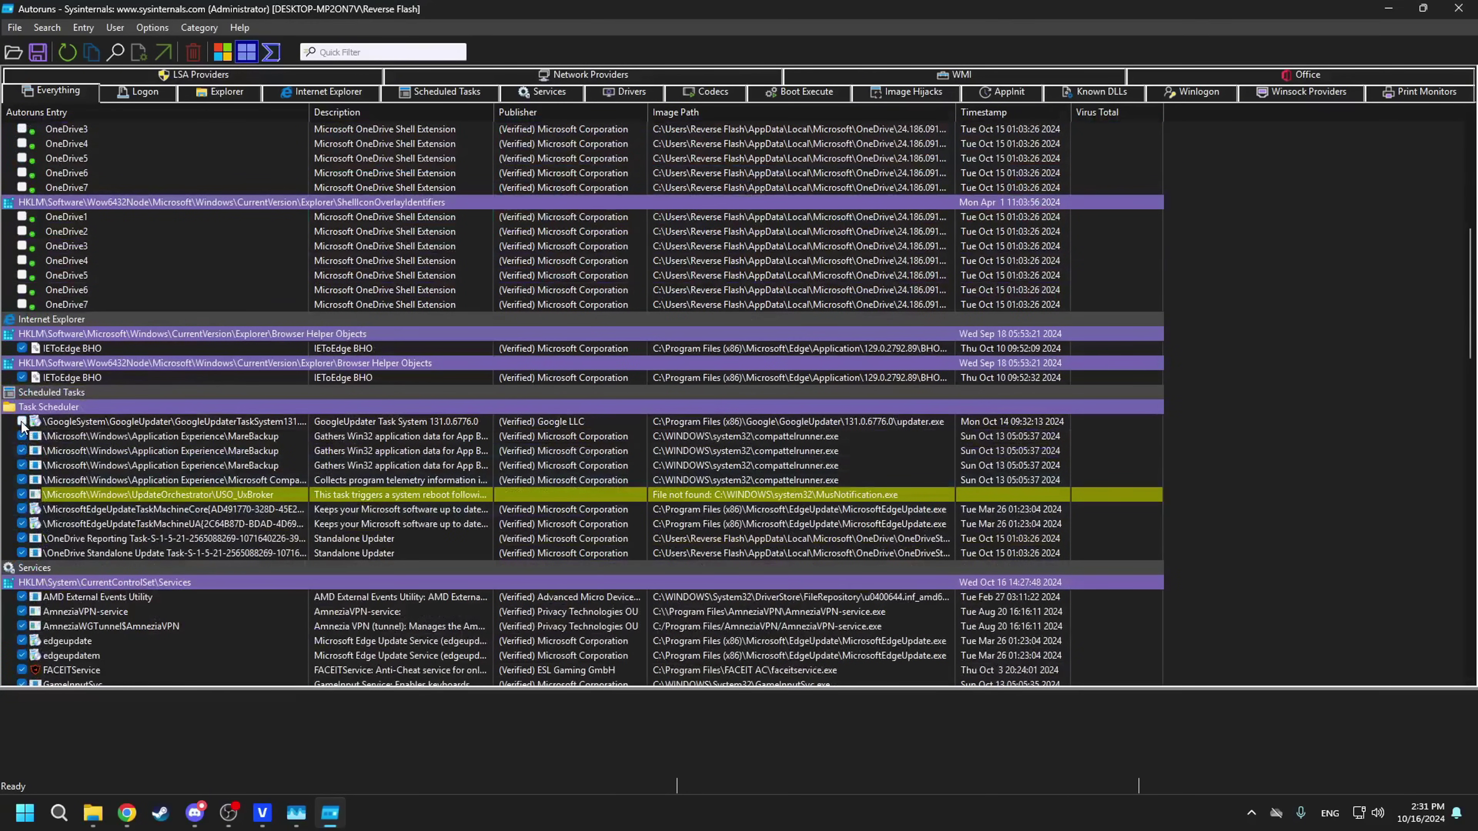
scroll(22, 512, "down", 1)
left_click(23, 495)
left_click(23, 509)
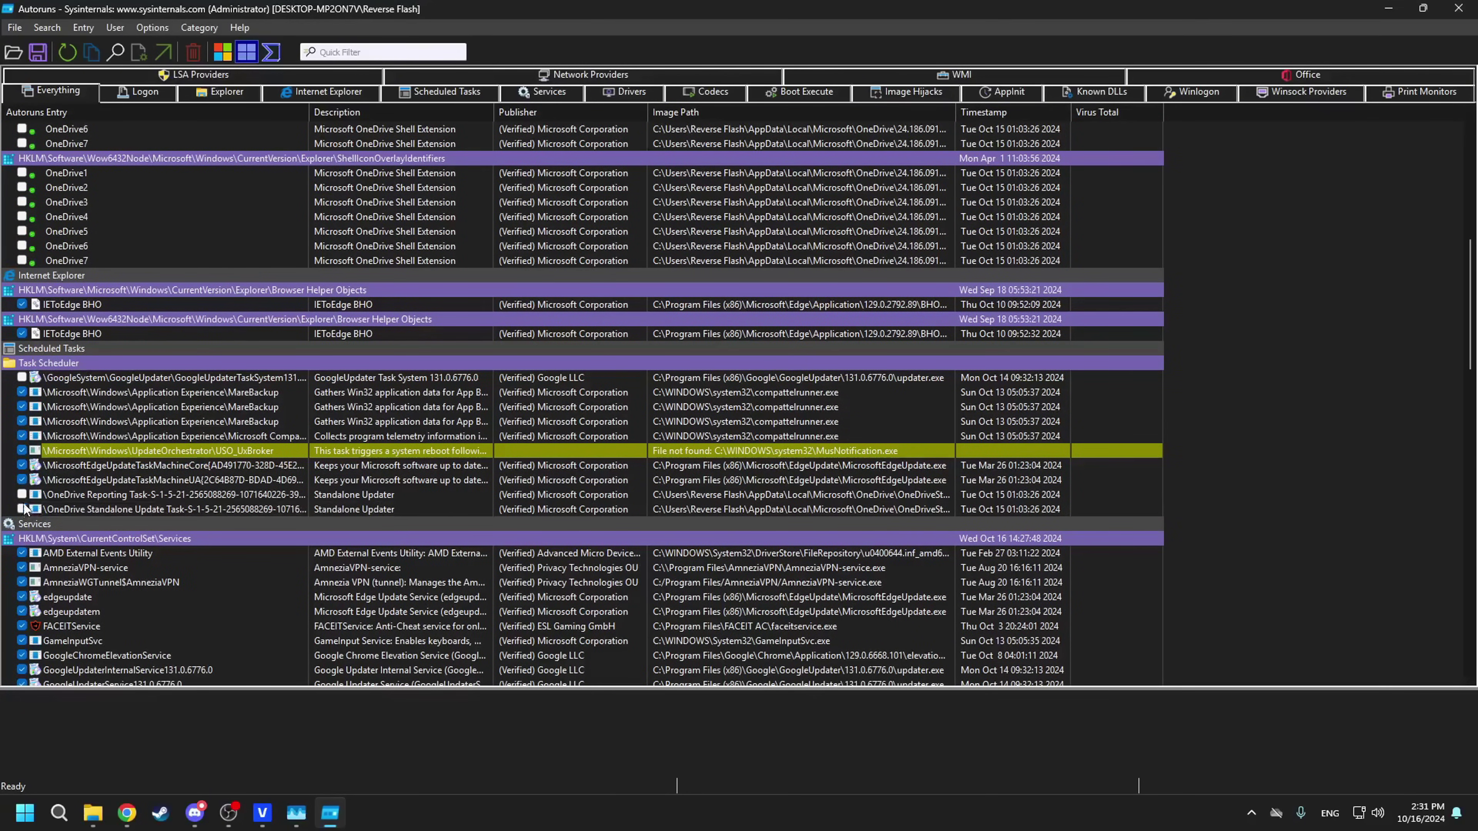
left_click(23, 466)
scroll(35, 475, "down", 2)
scroll(32, 470, "down", 1)
left_click(24, 466)
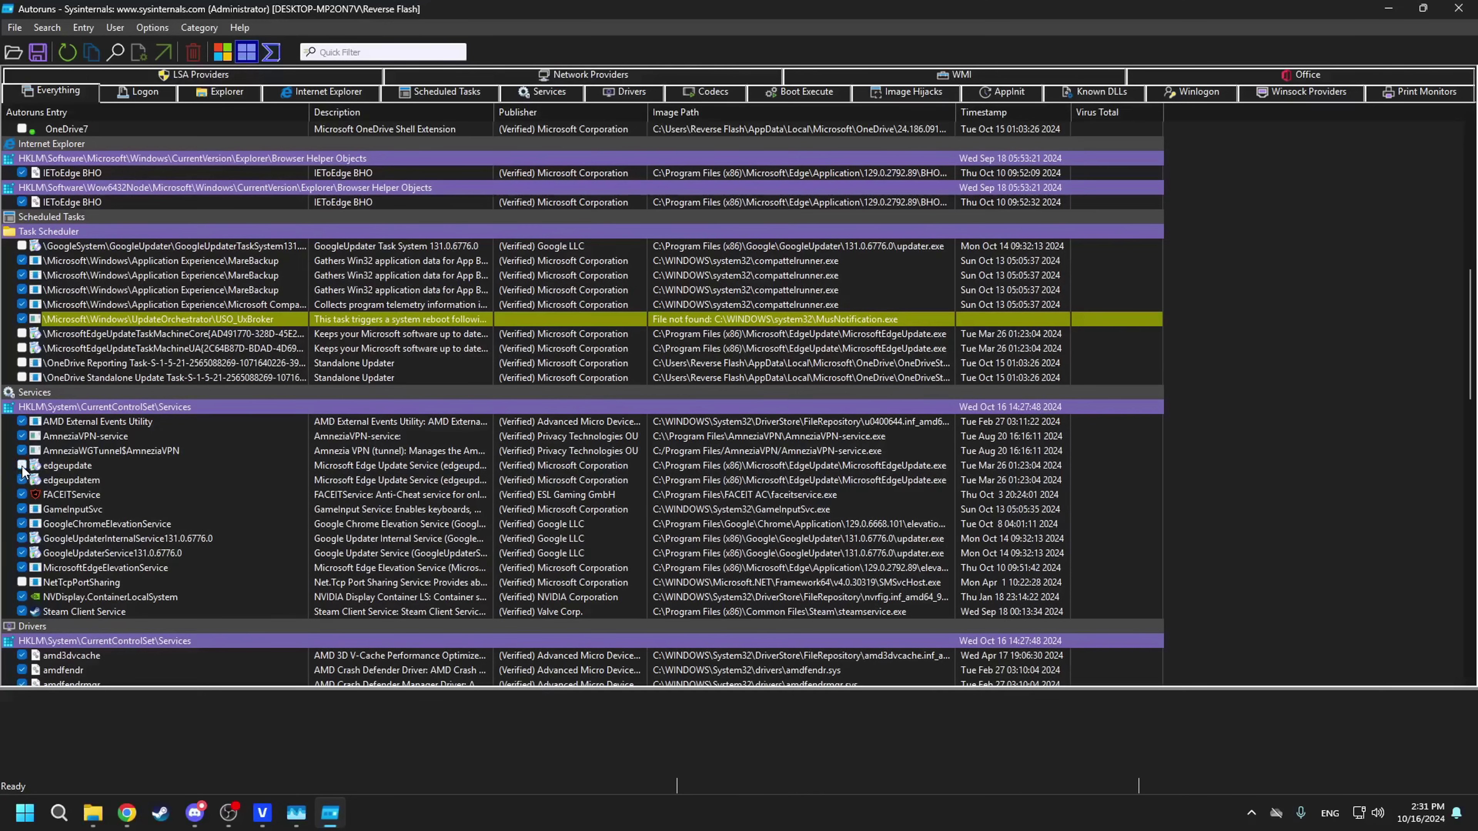
left_click(23, 481)
scroll(29, 486, "down", 1)
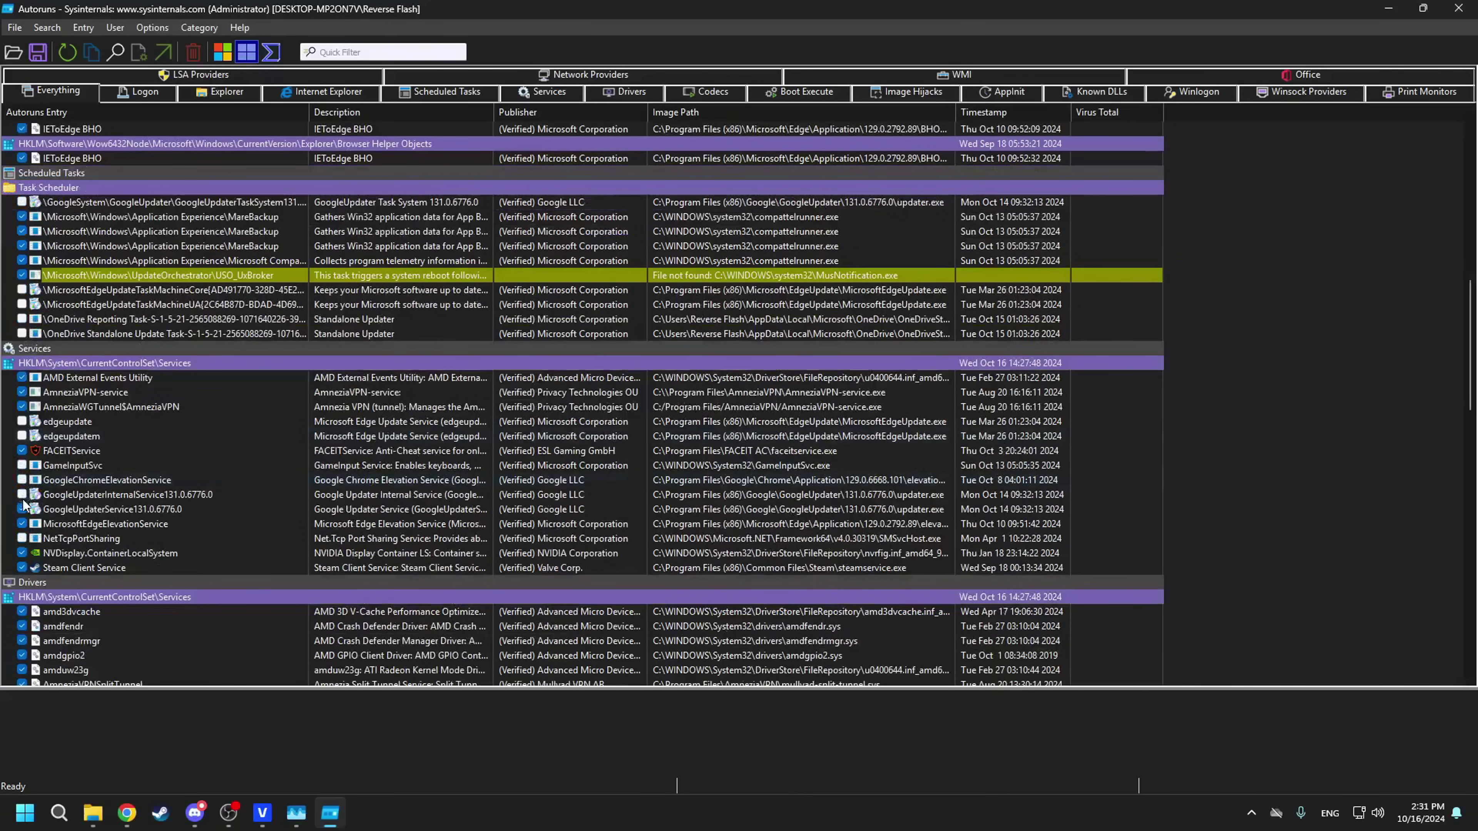
scroll(53, 515, "down", 2)
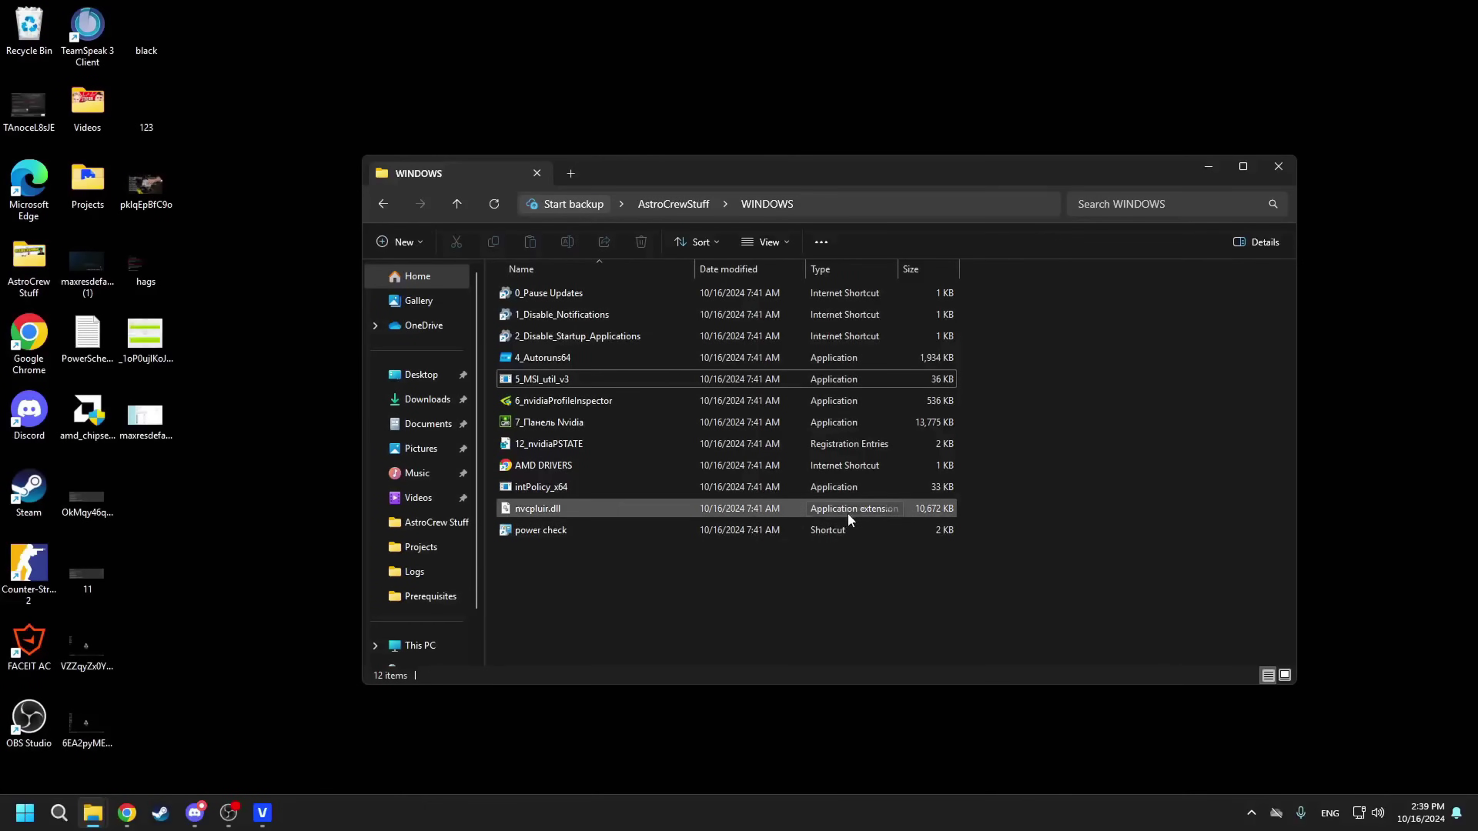
Run 5_MSI_util_v3 as administrator and tick MSI mode for the NVIDIA GeForce RTX 4070
left_click(565, 381)
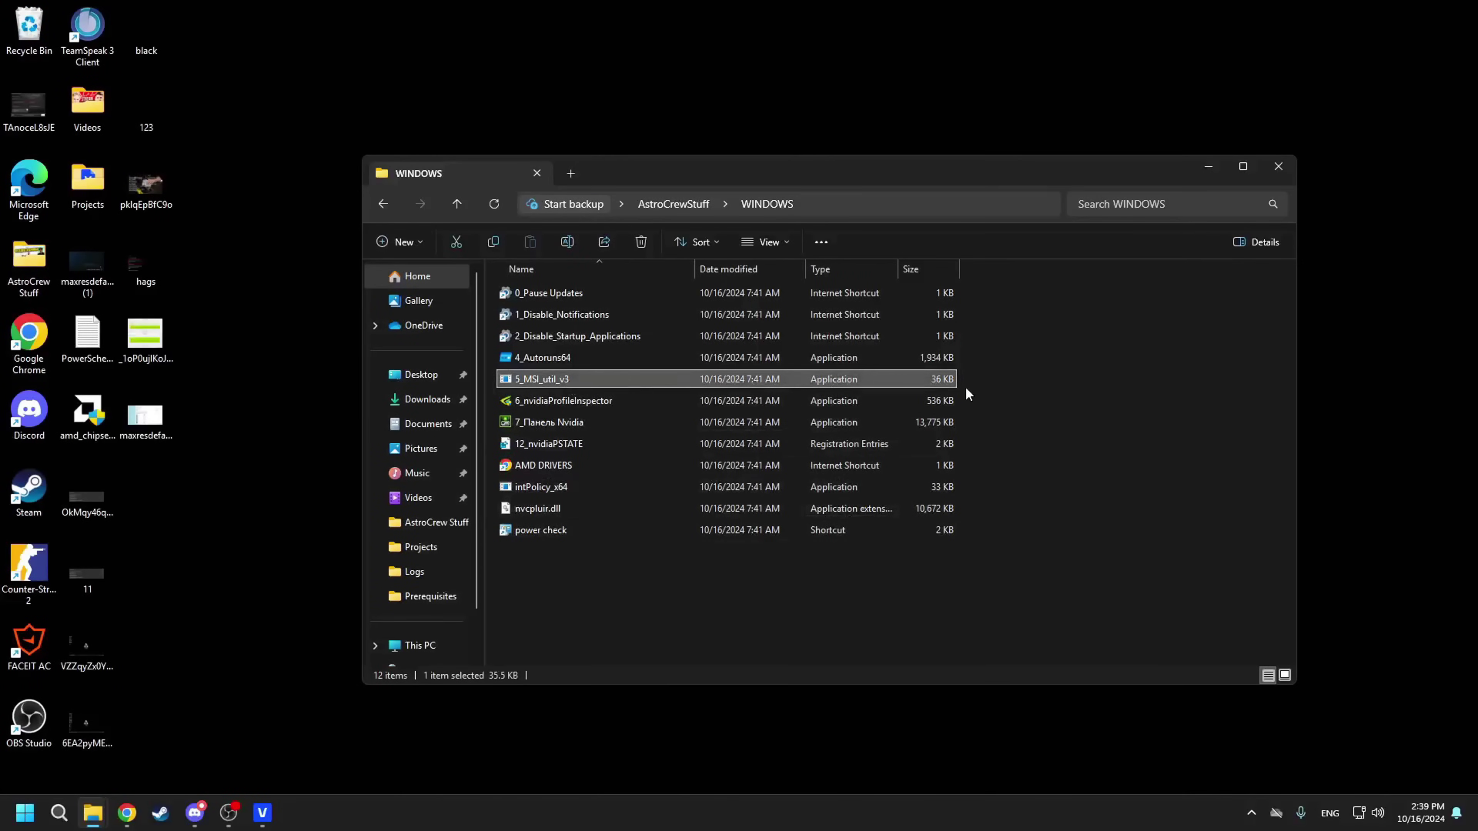
left_click(972, 376)
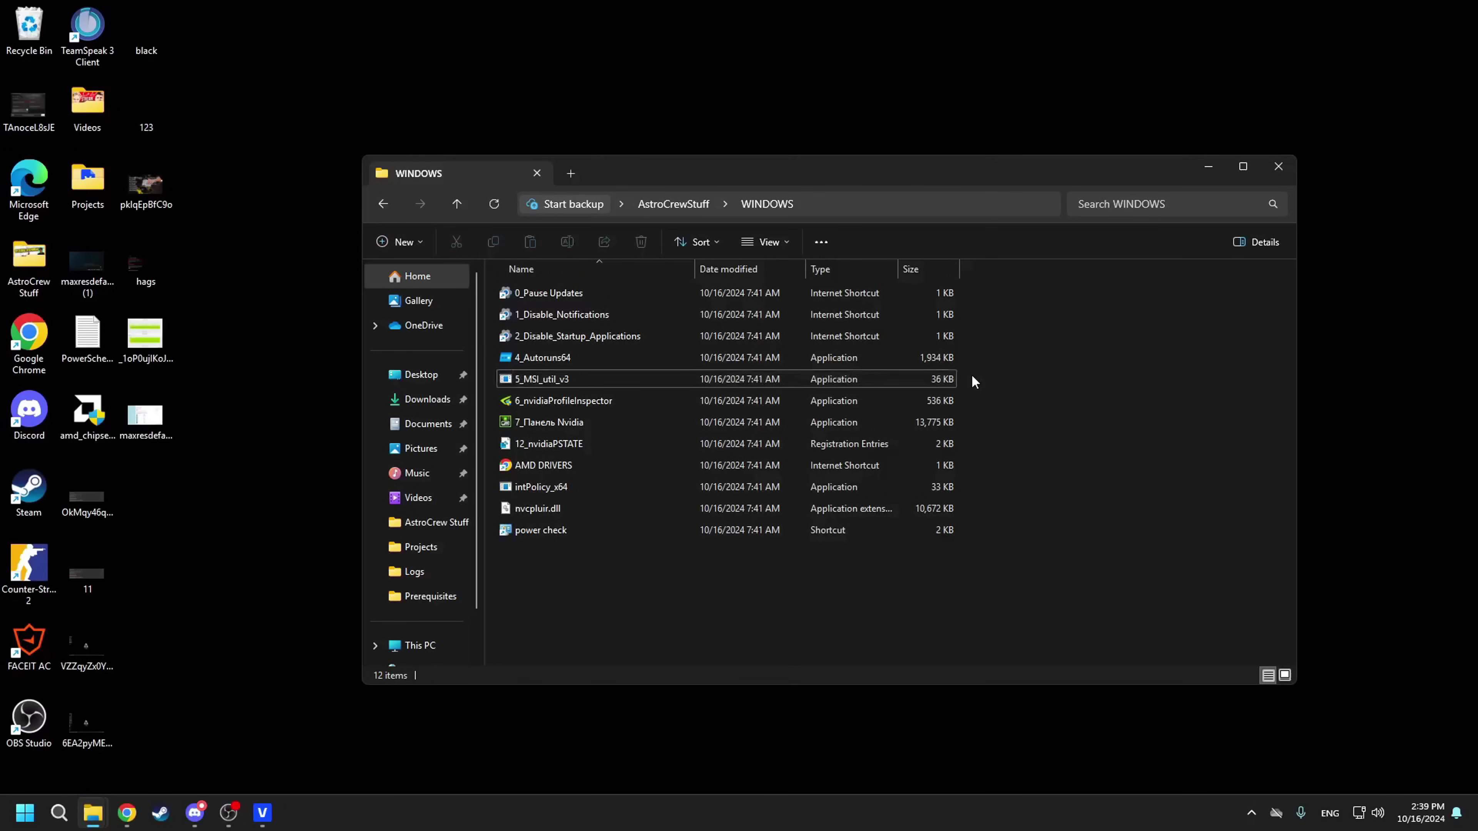
left_click_drag(998, 169, 976, 156)
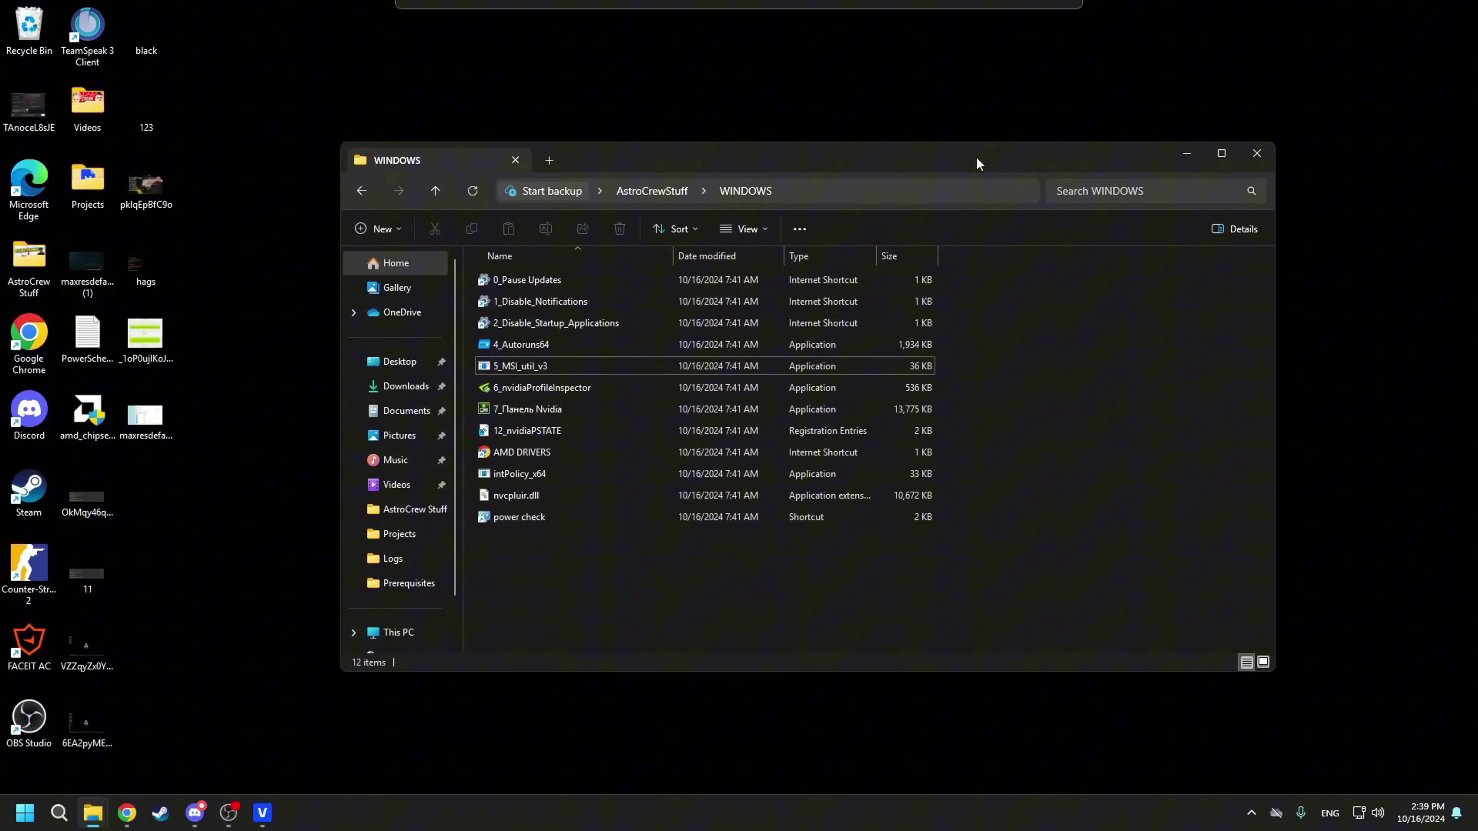
left_click(521, 366)
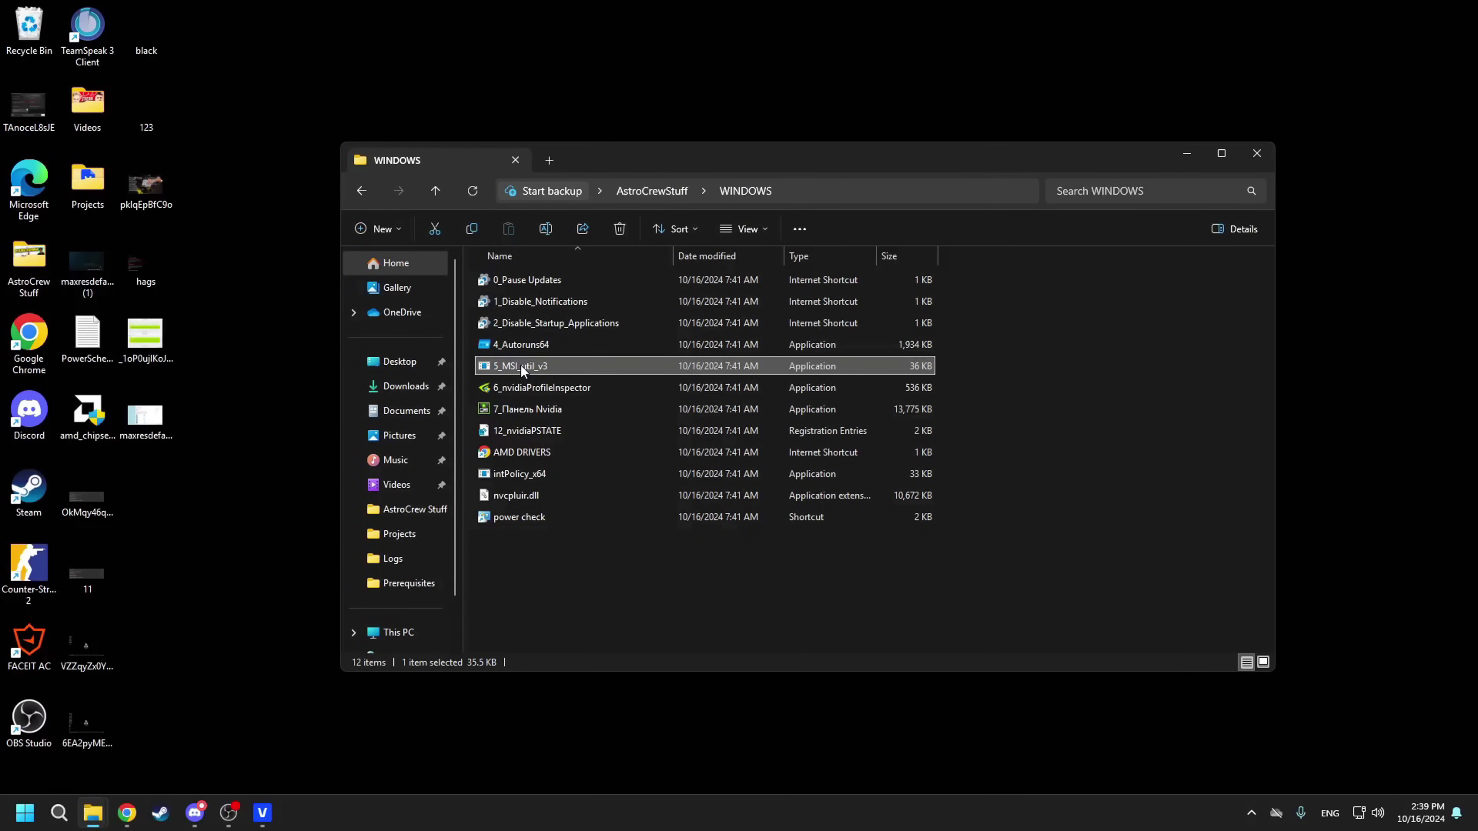
right_click(521, 364)
left_click(582, 661)
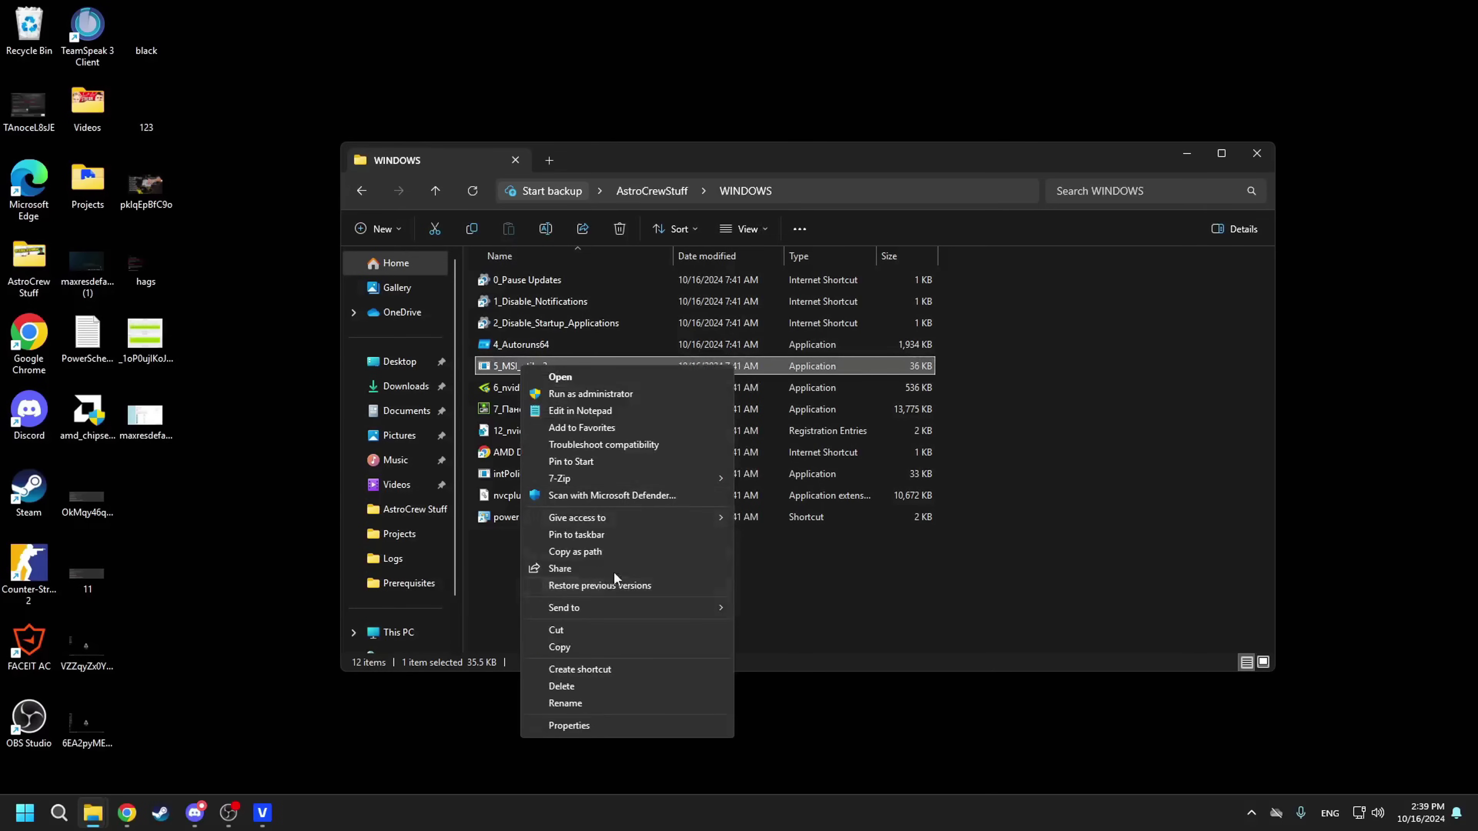
left_click(605, 394)
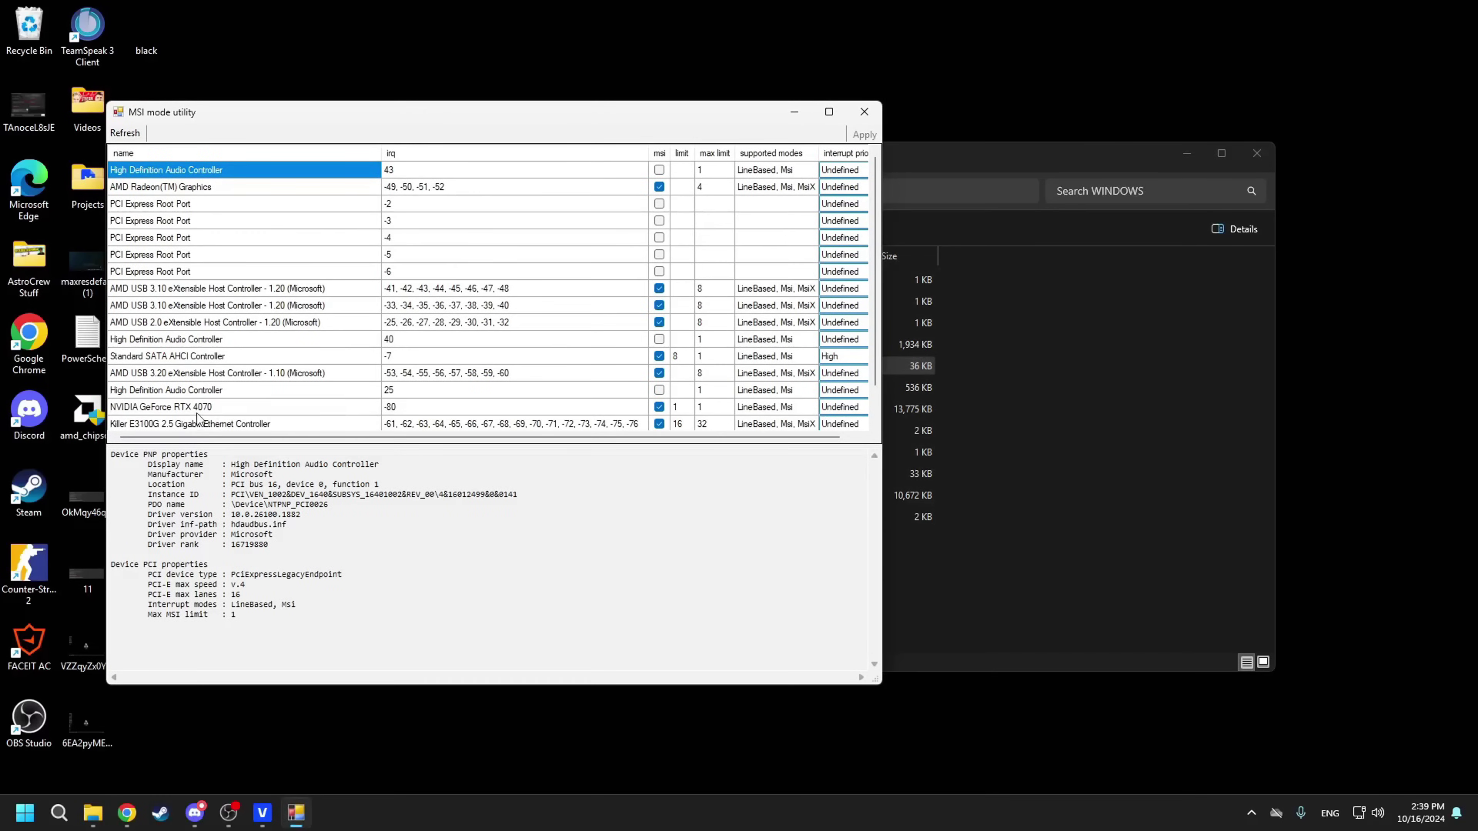
left_click(196, 407)
left_click(659, 408)
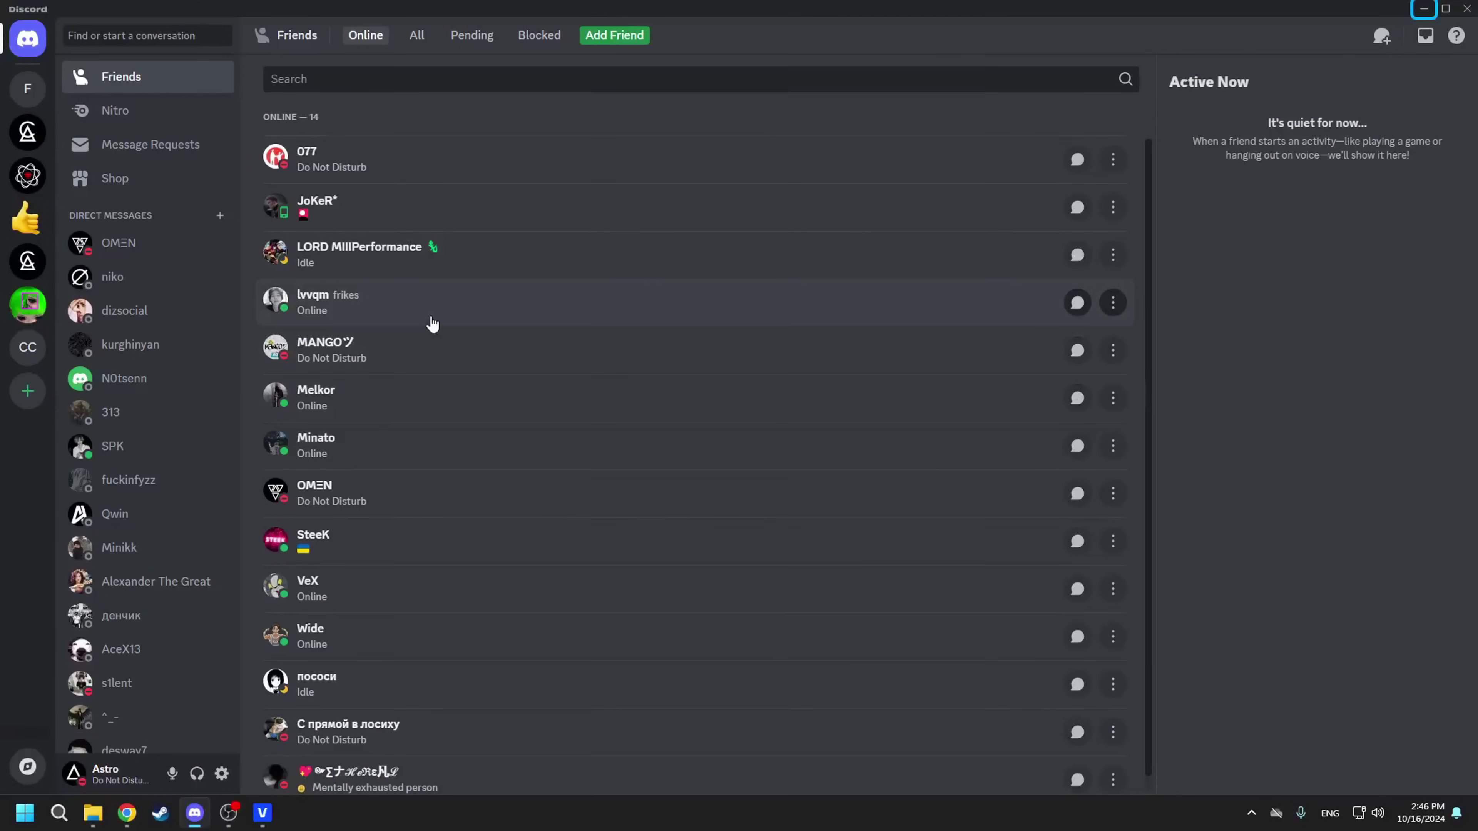
scroll(402, 301, "down", 1)
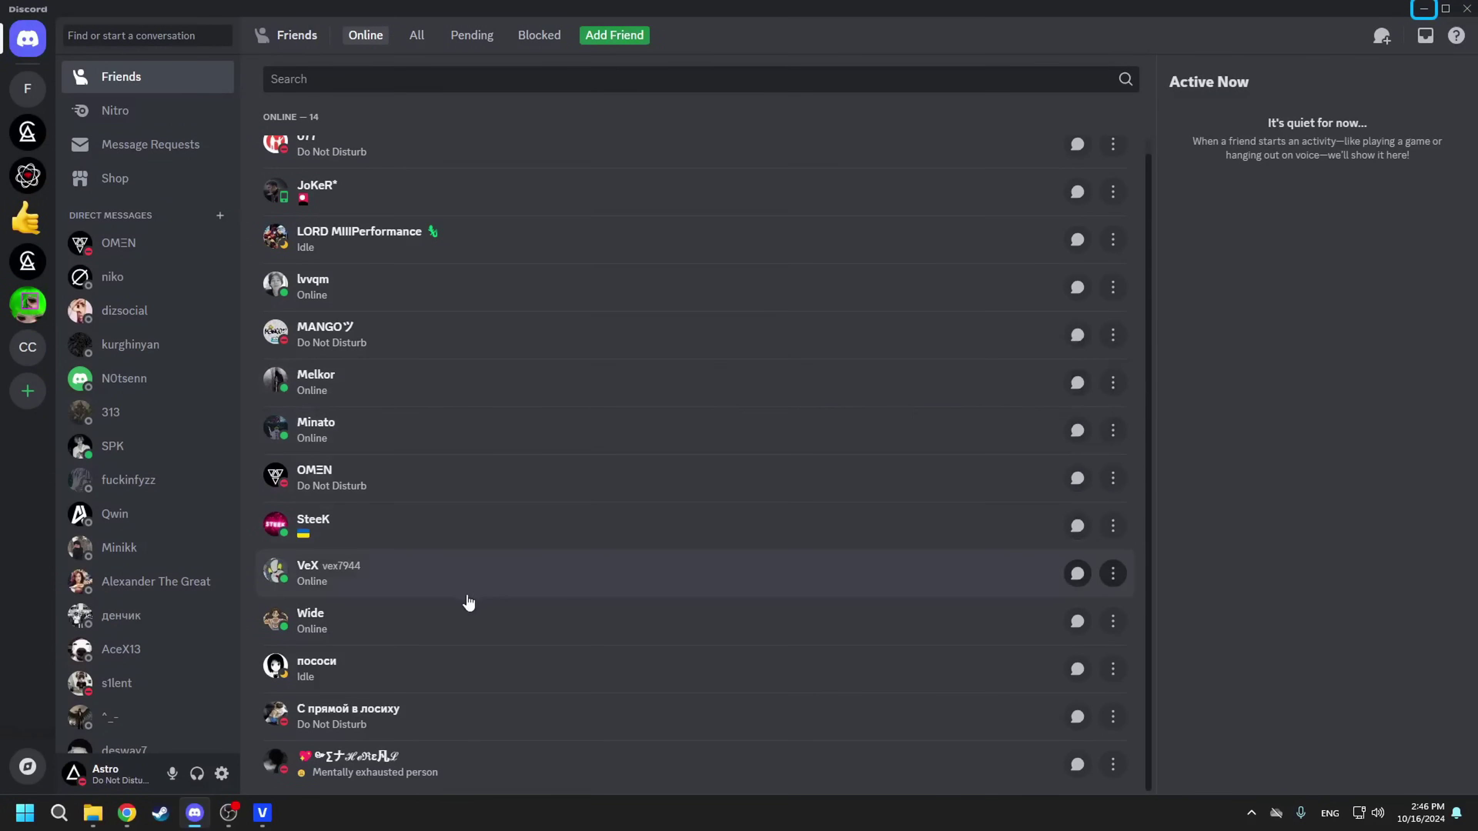
left_click(220, 774)
scroll(384, 611, "down", 3)
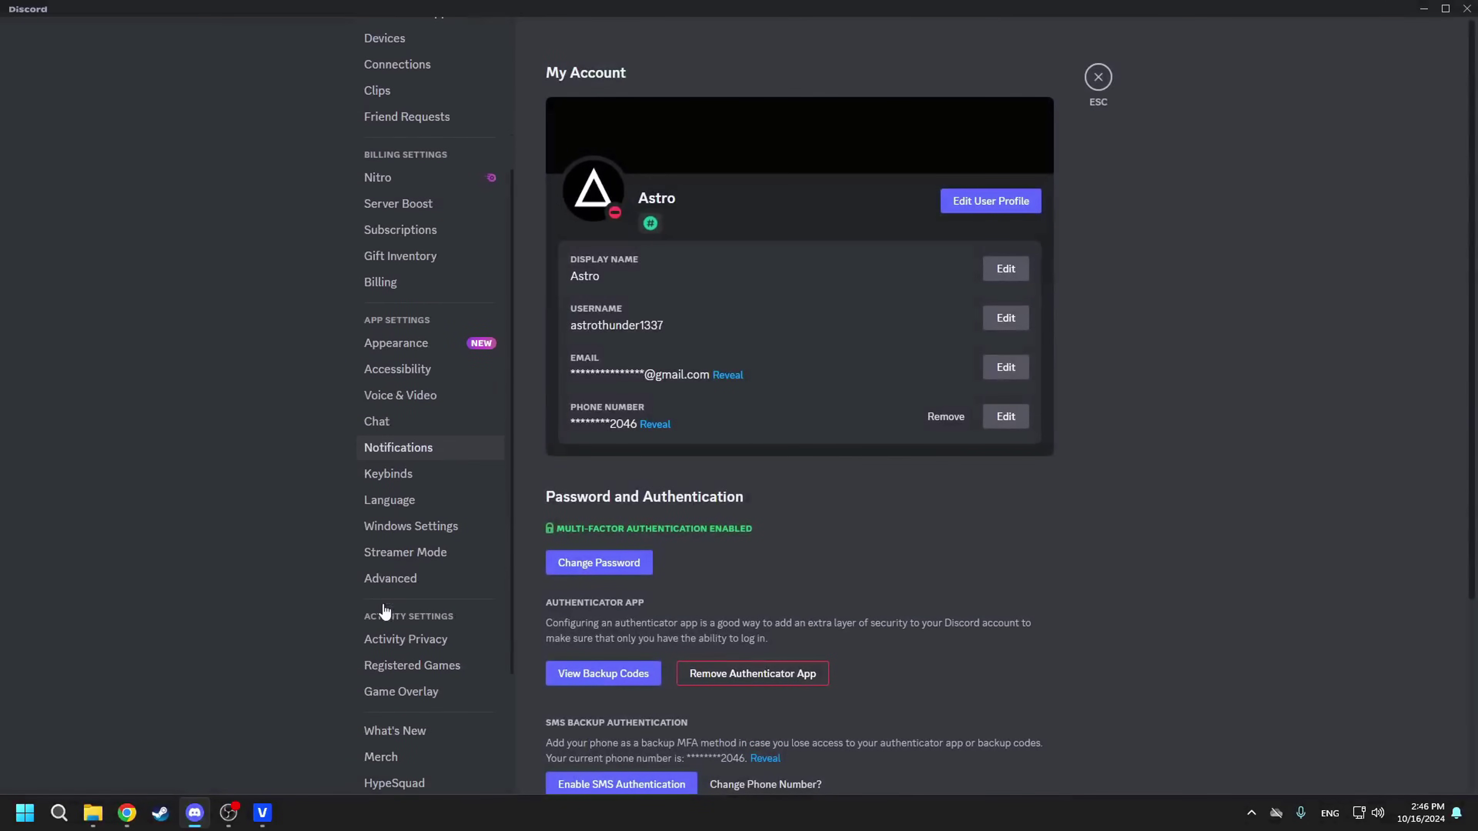
left_click(408, 588)
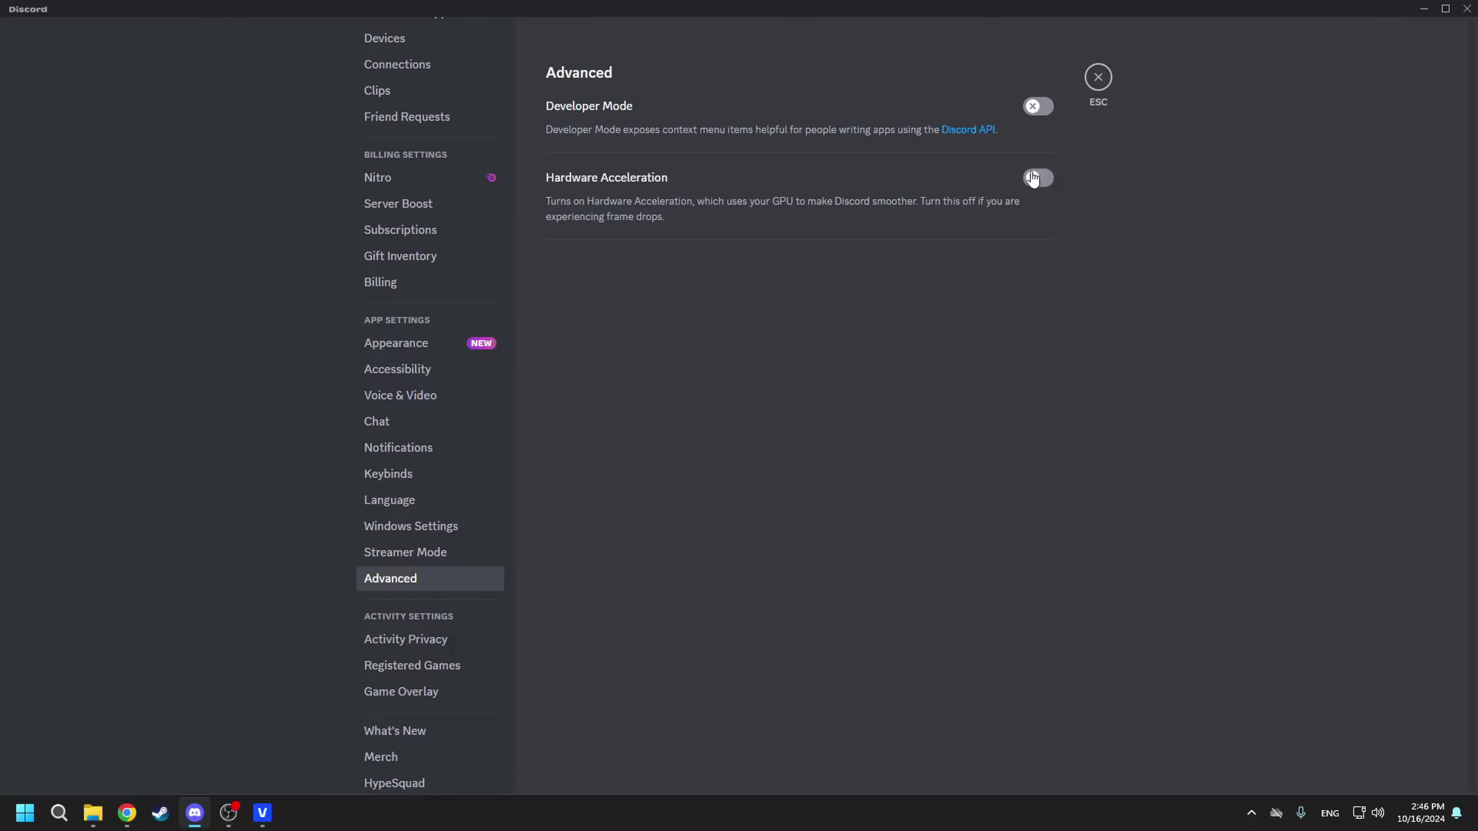
left_click(402, 691)
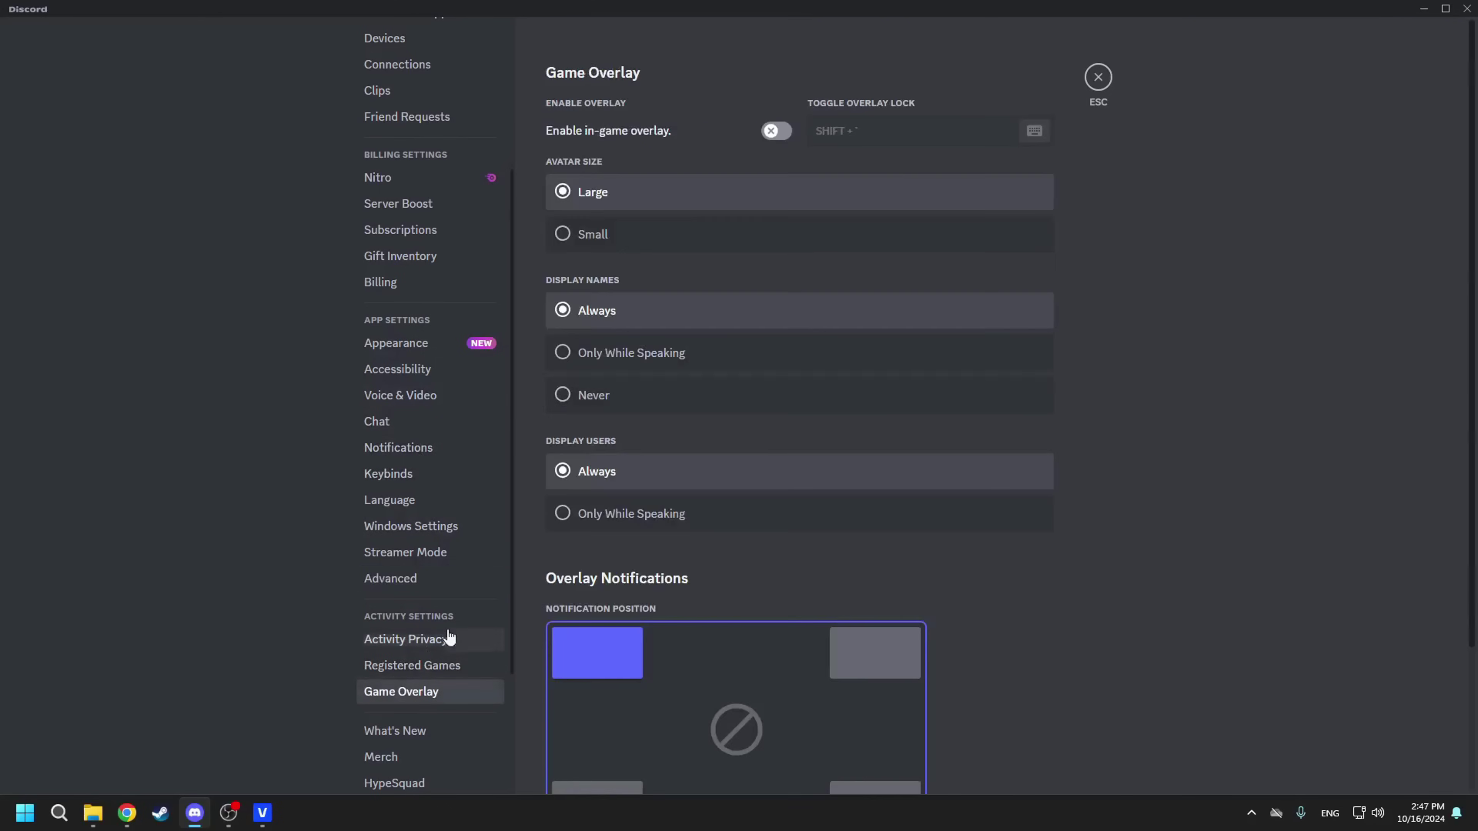
left_click(1098, 78)
In Chrome's system settings, toggle graphics acceleration and background apps on and back off
left_click(1424, 8)
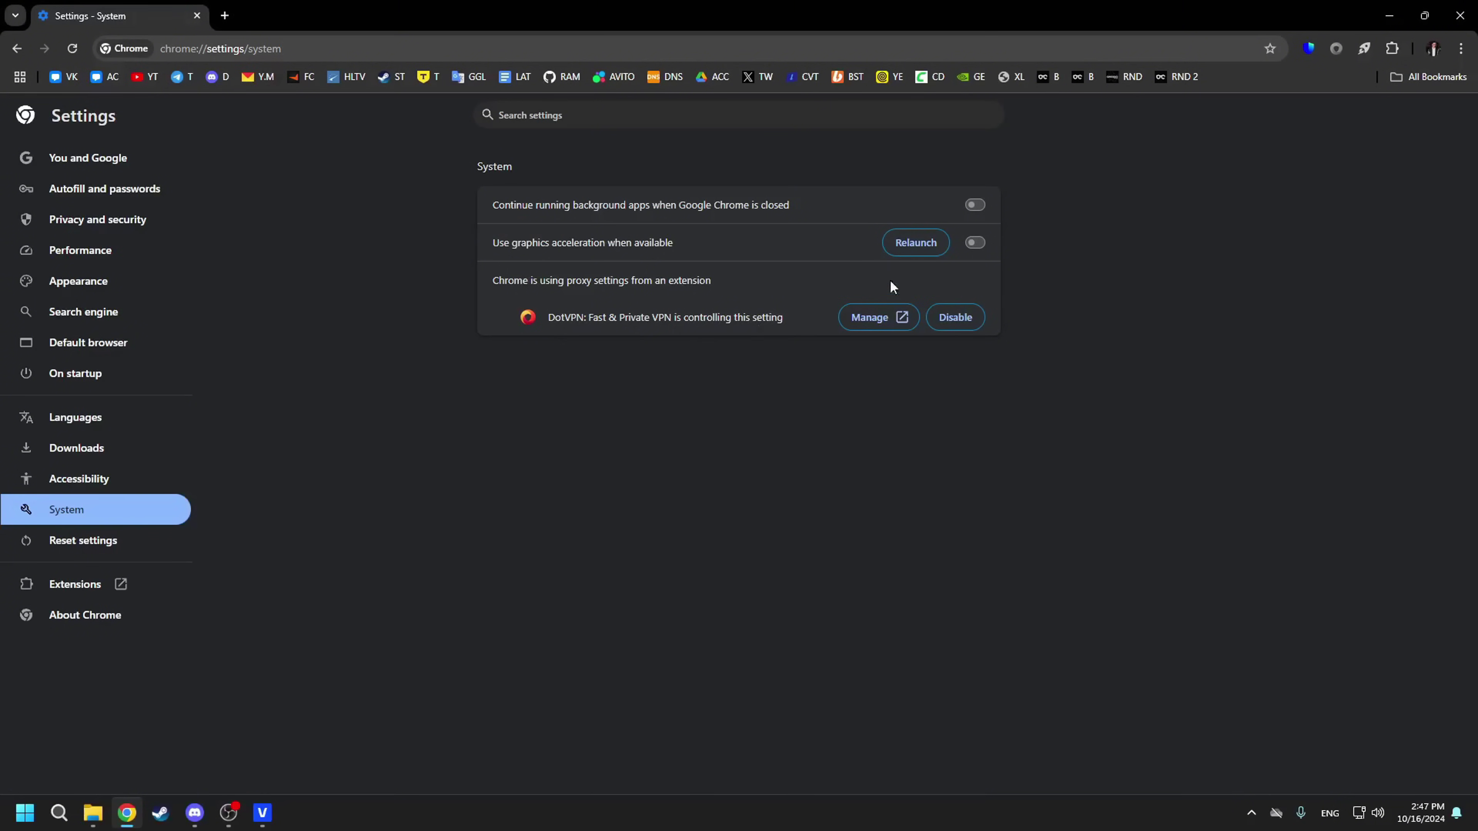
left_click(981, 244)
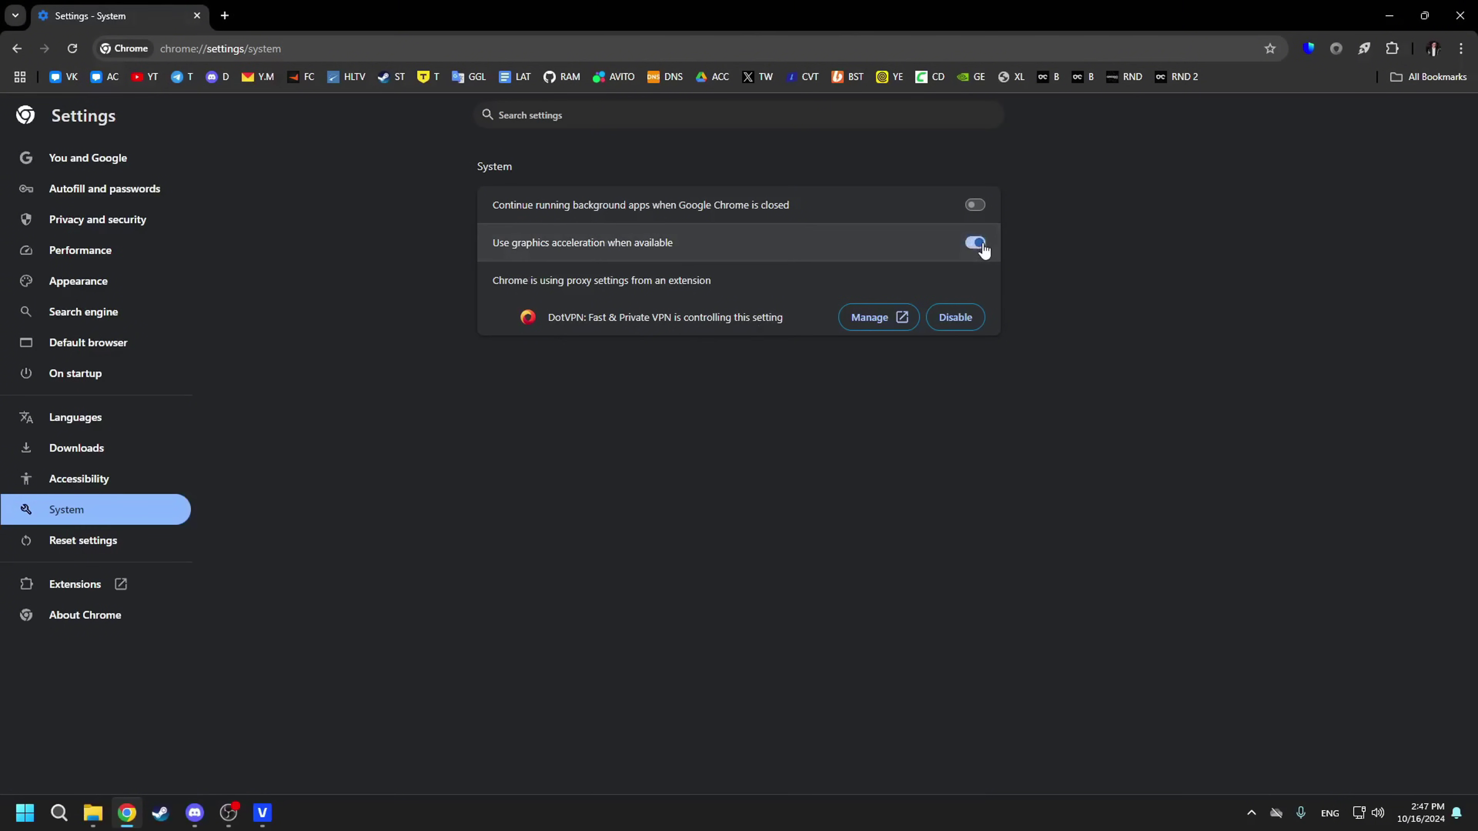
left_click(981, 244)
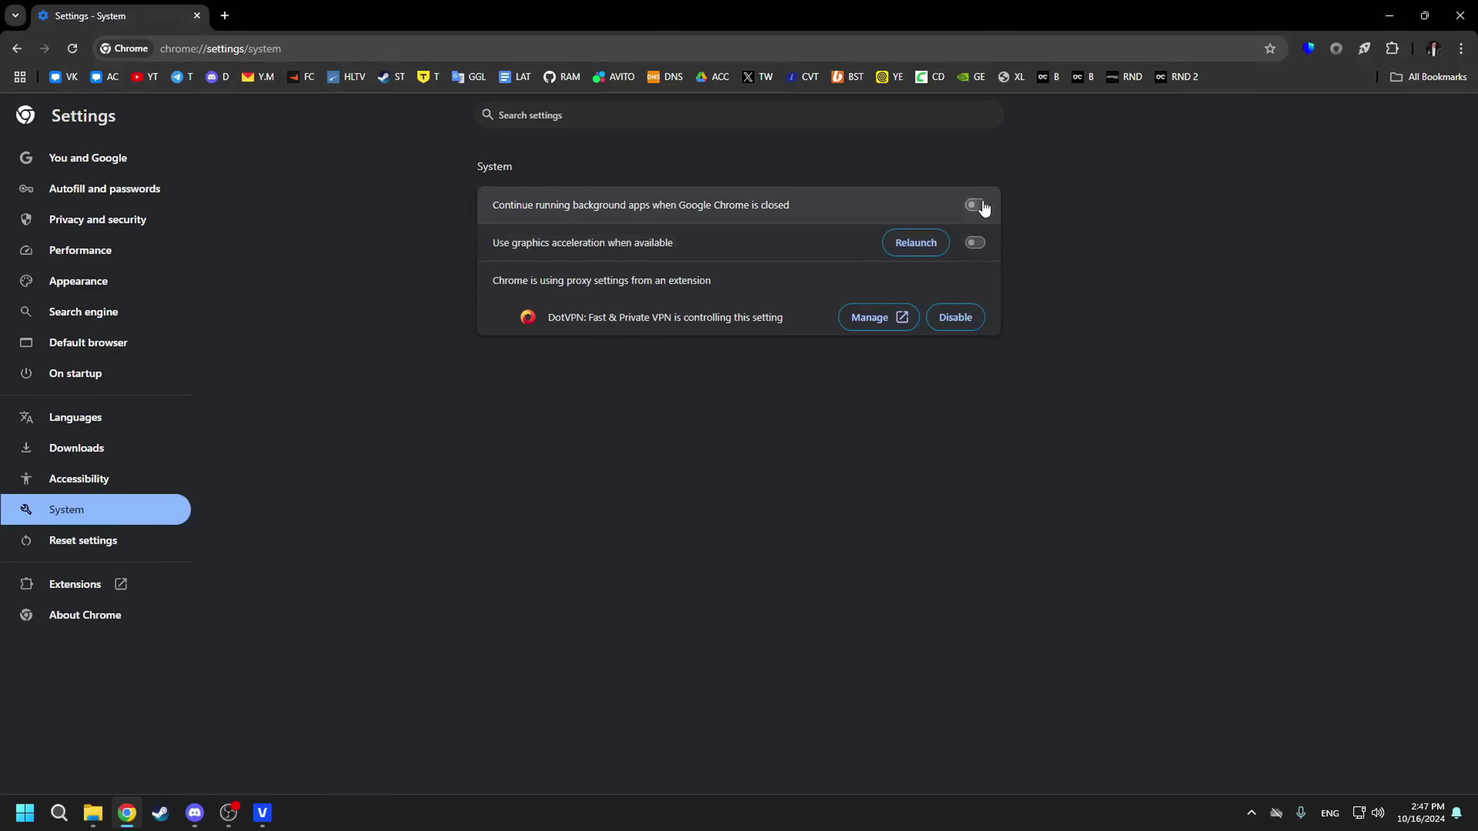
left_click(969, 205)
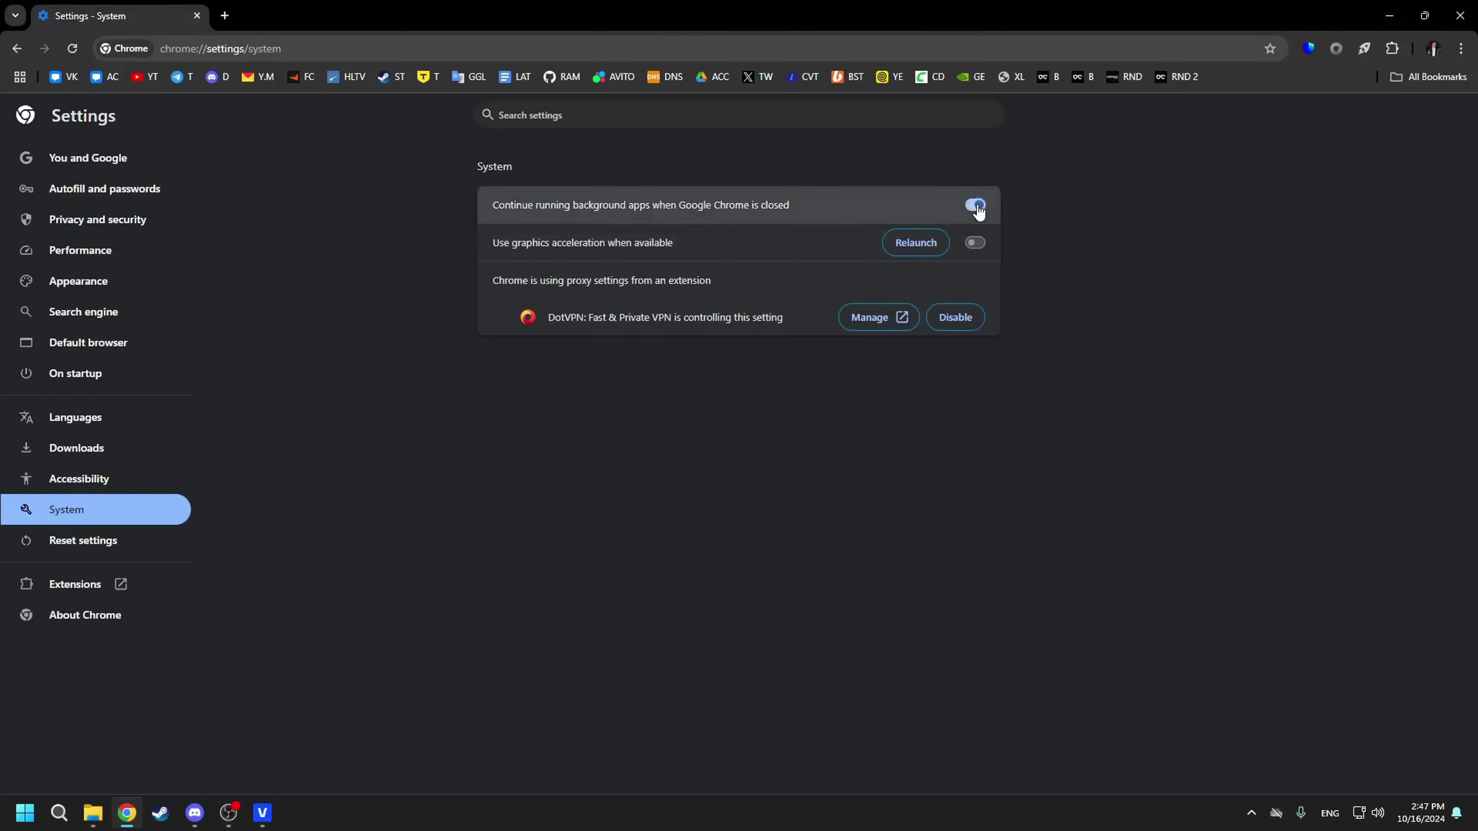
left_click(968, 205)
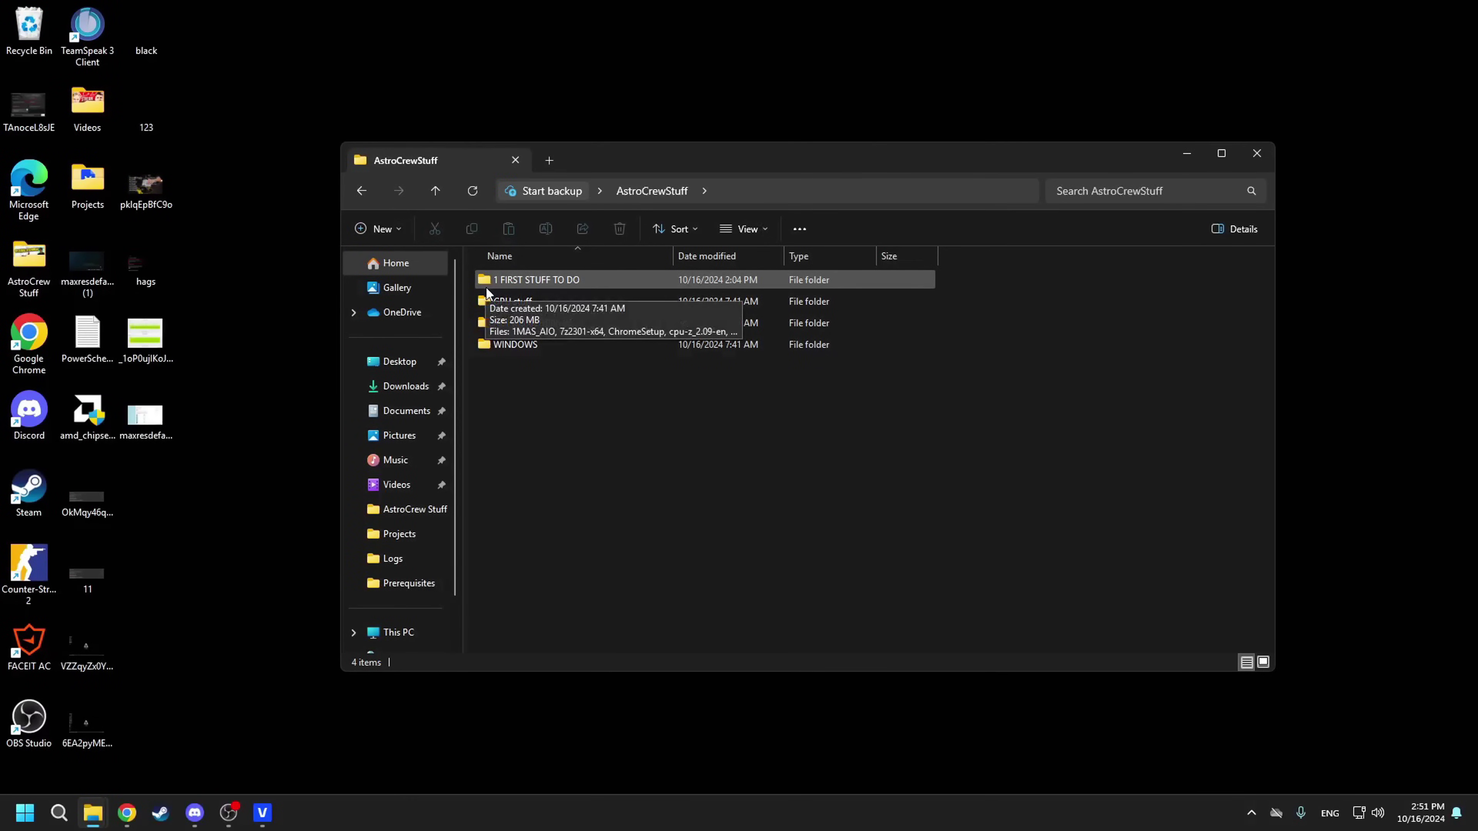
Launch nvidiaProfileInspector from the GPU stuff folder and maximize its window
left_click(516, 301)
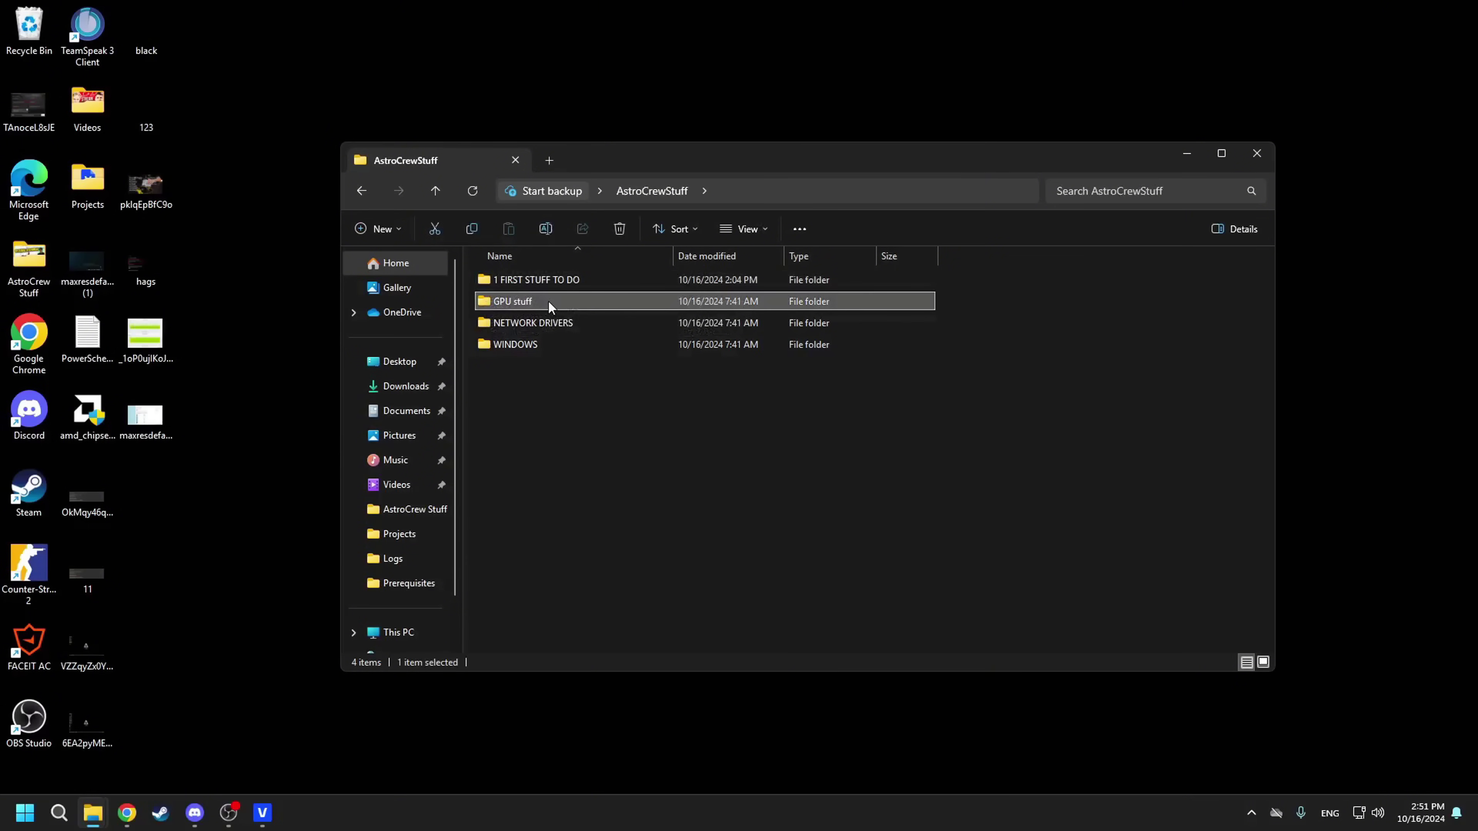
double_click(518, 300)
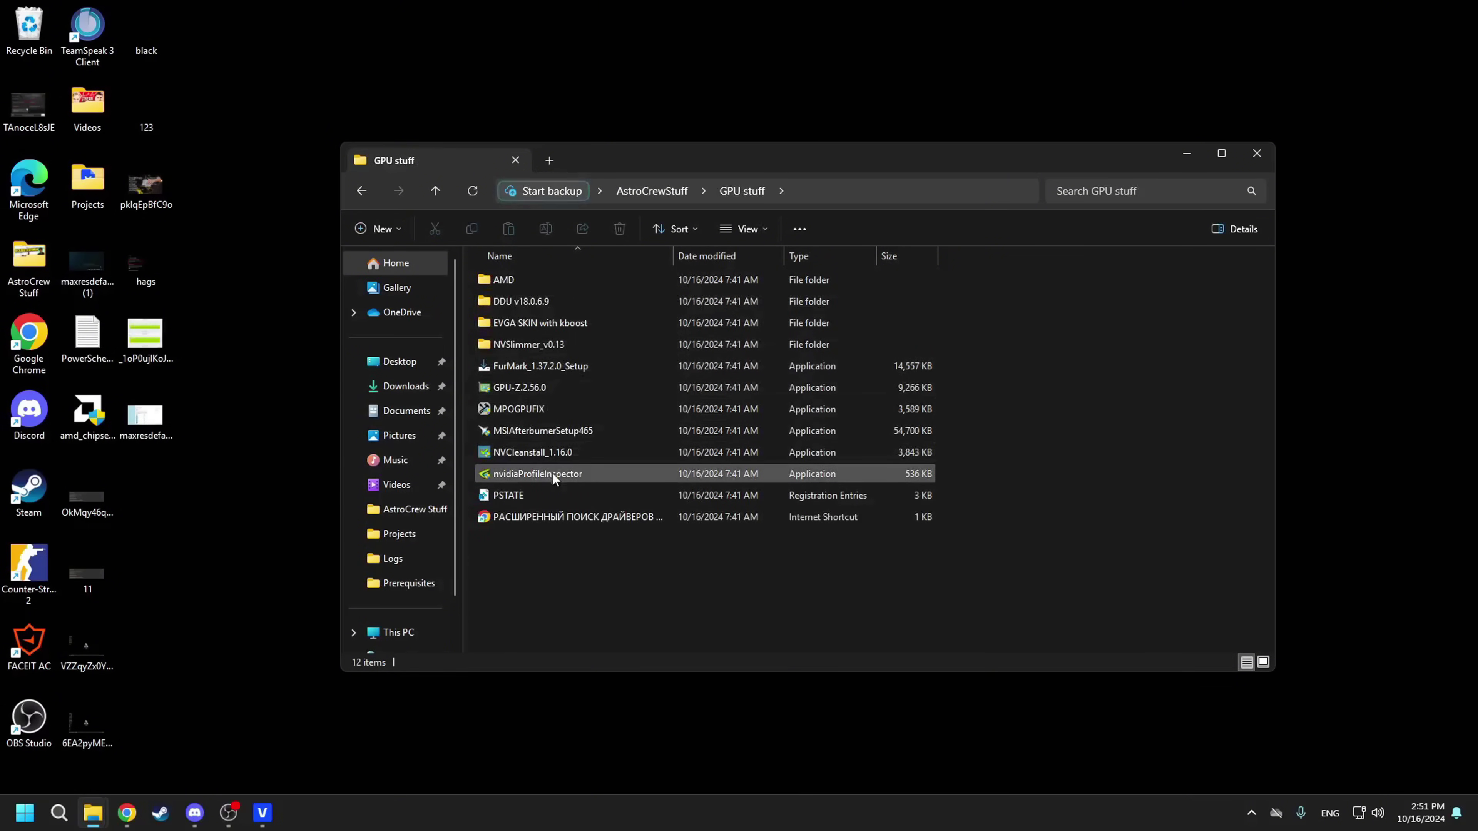
left_click(565, 475)
double_click(567, 473)
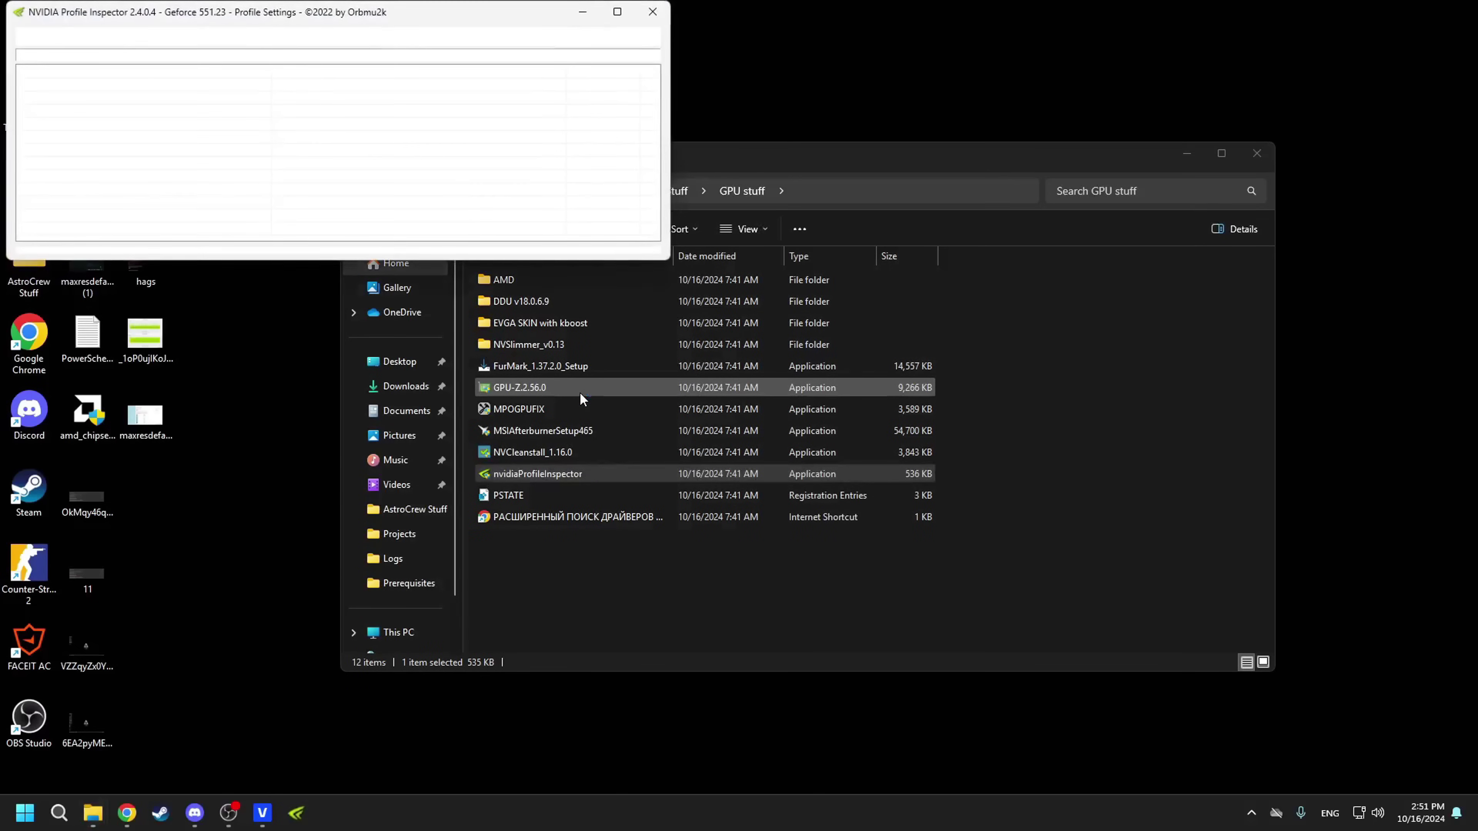
double_click(431, 11)
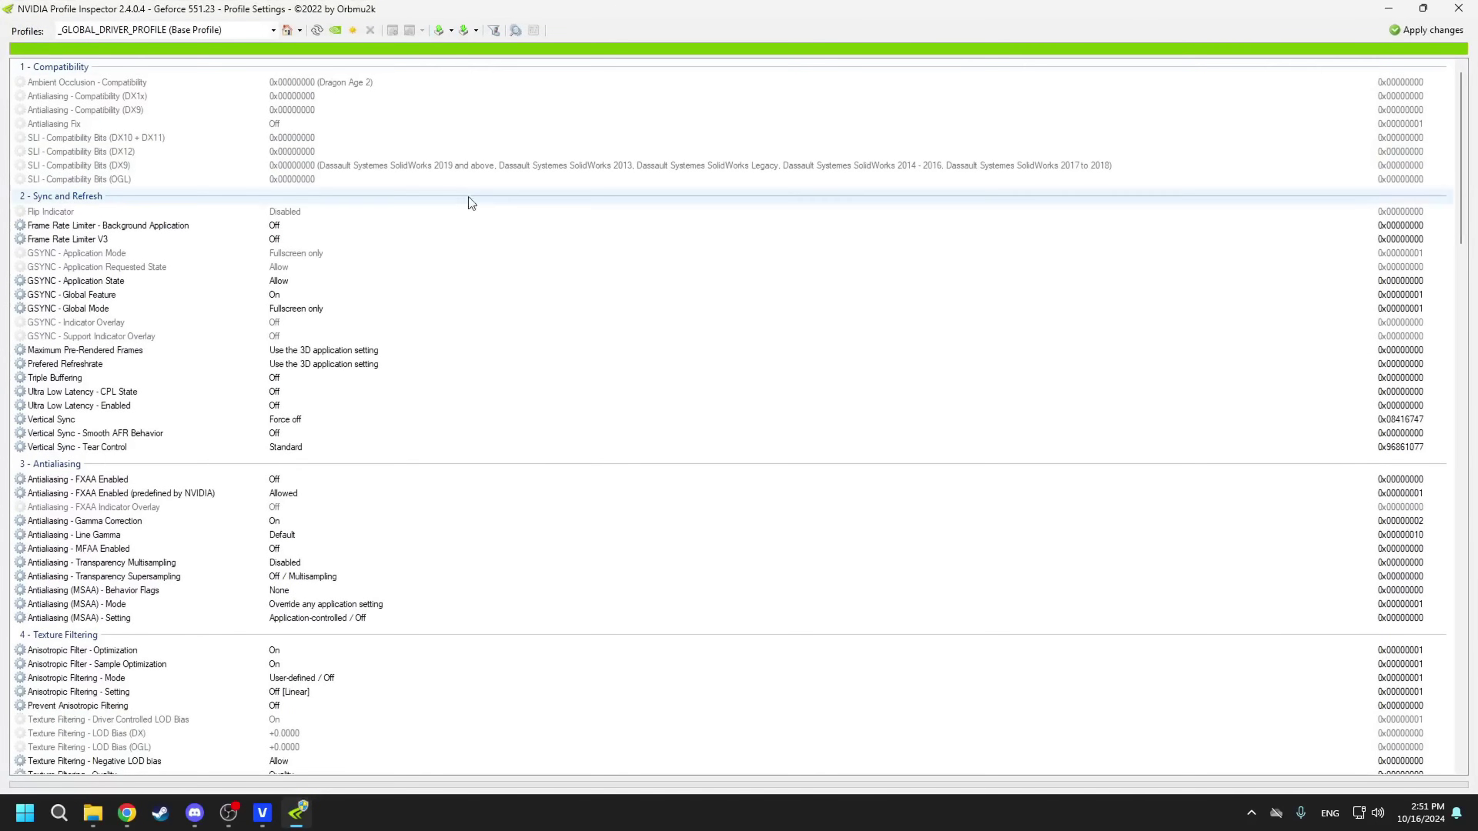
Set CUDA - Force P2 State to Off in the global profile's Common section
scroll(487, 384, "down", 9)
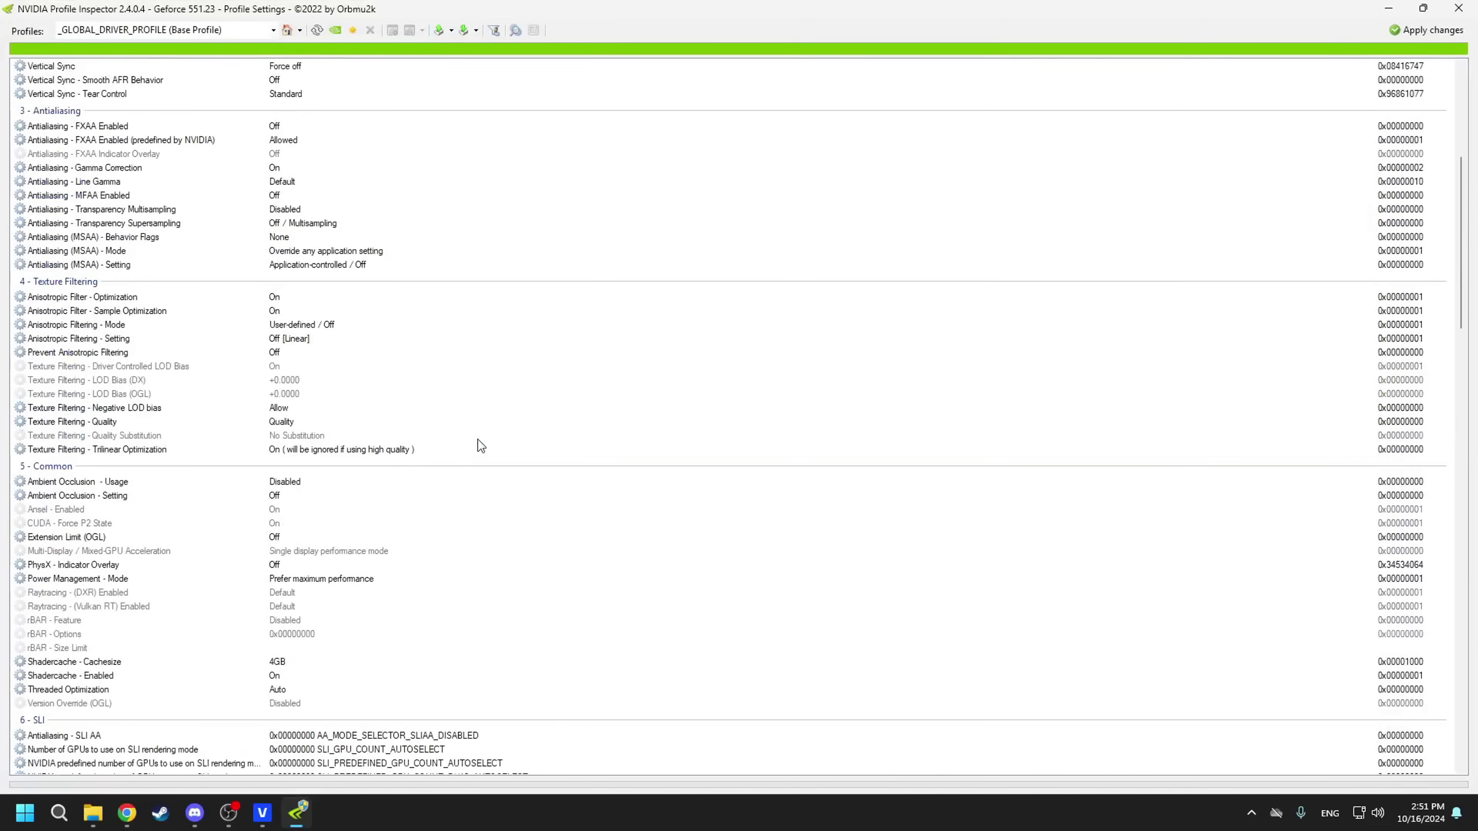
left_click(119, 486)
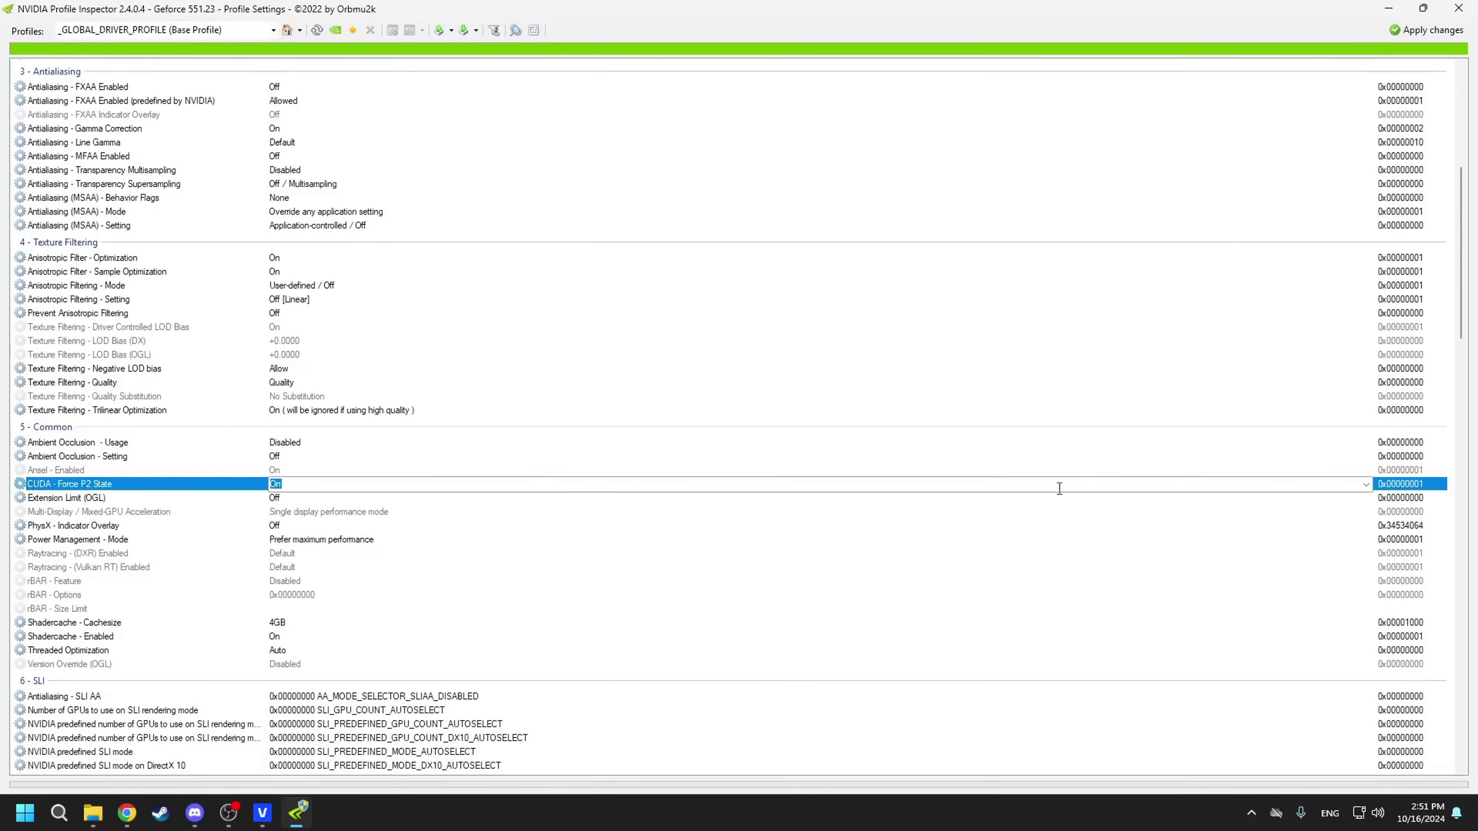
left_click(1366, 485)
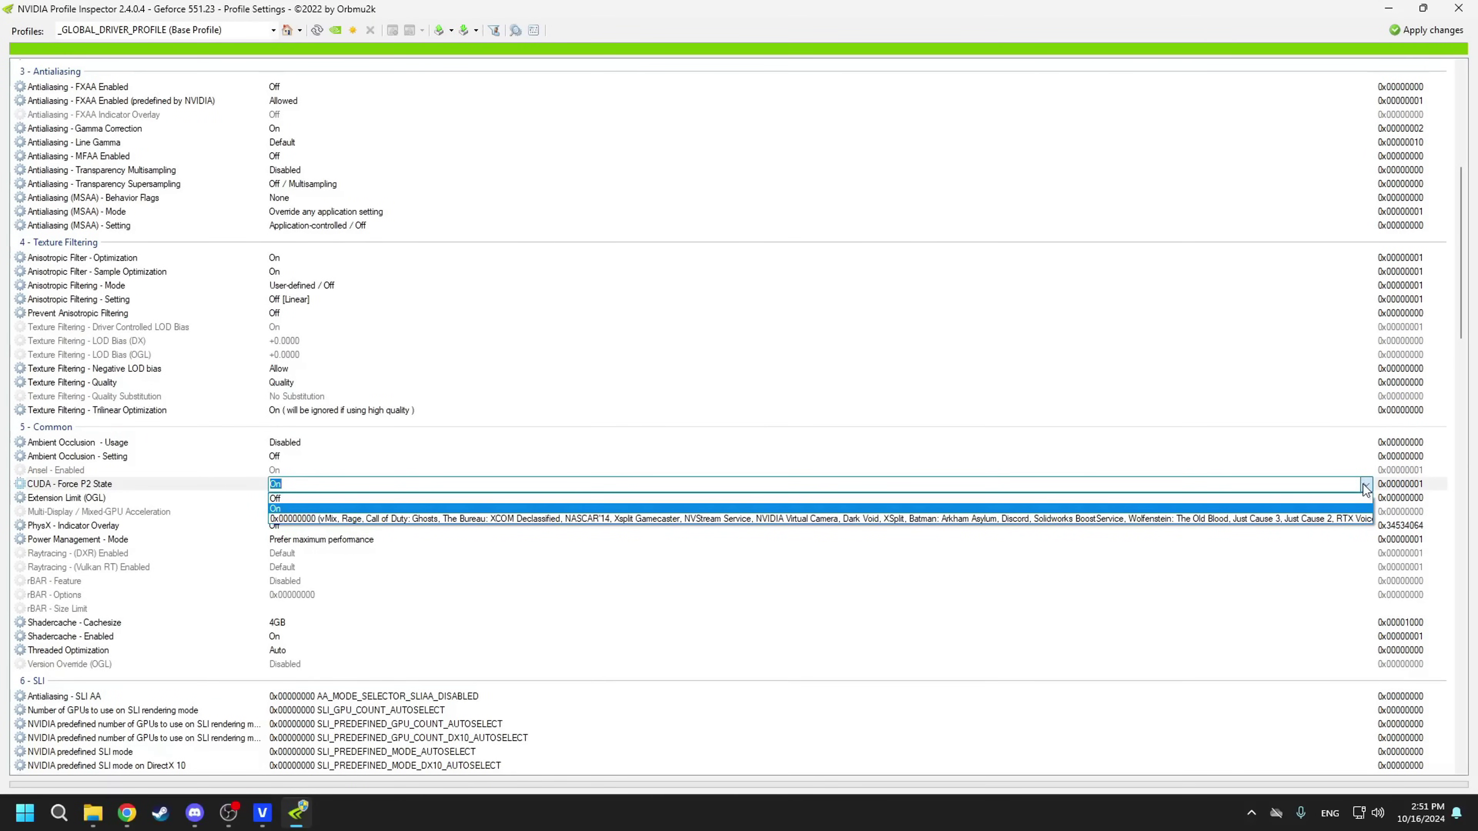
left_click(1340, 499)
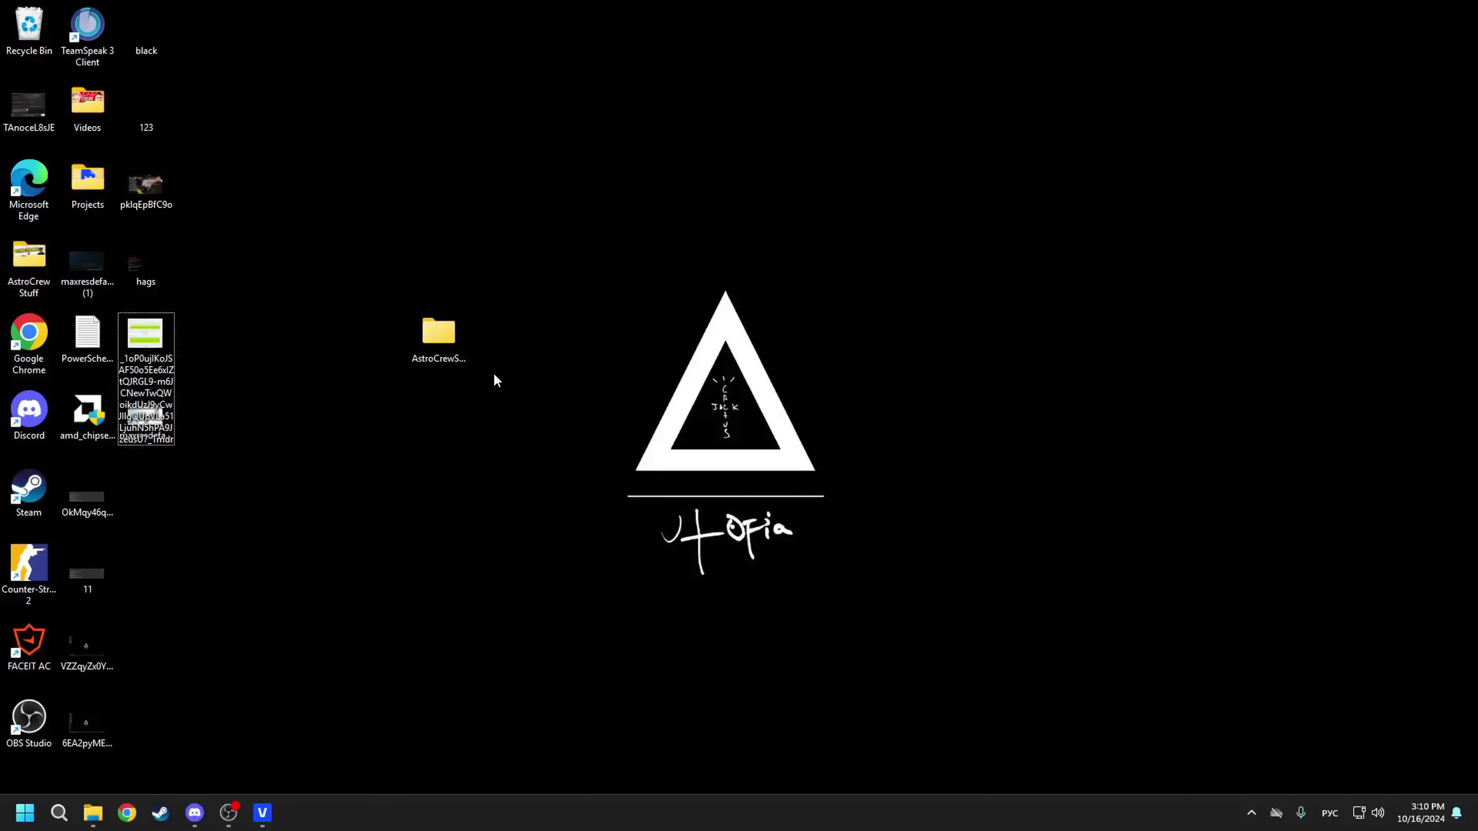
Run the MSIAfterburnerSetup465 installer from AstroCrewStuff's 1 FIRST STUFF TO DO folder
left_click(452, 348)
double_click(453, 349)
double_click(561, 282)
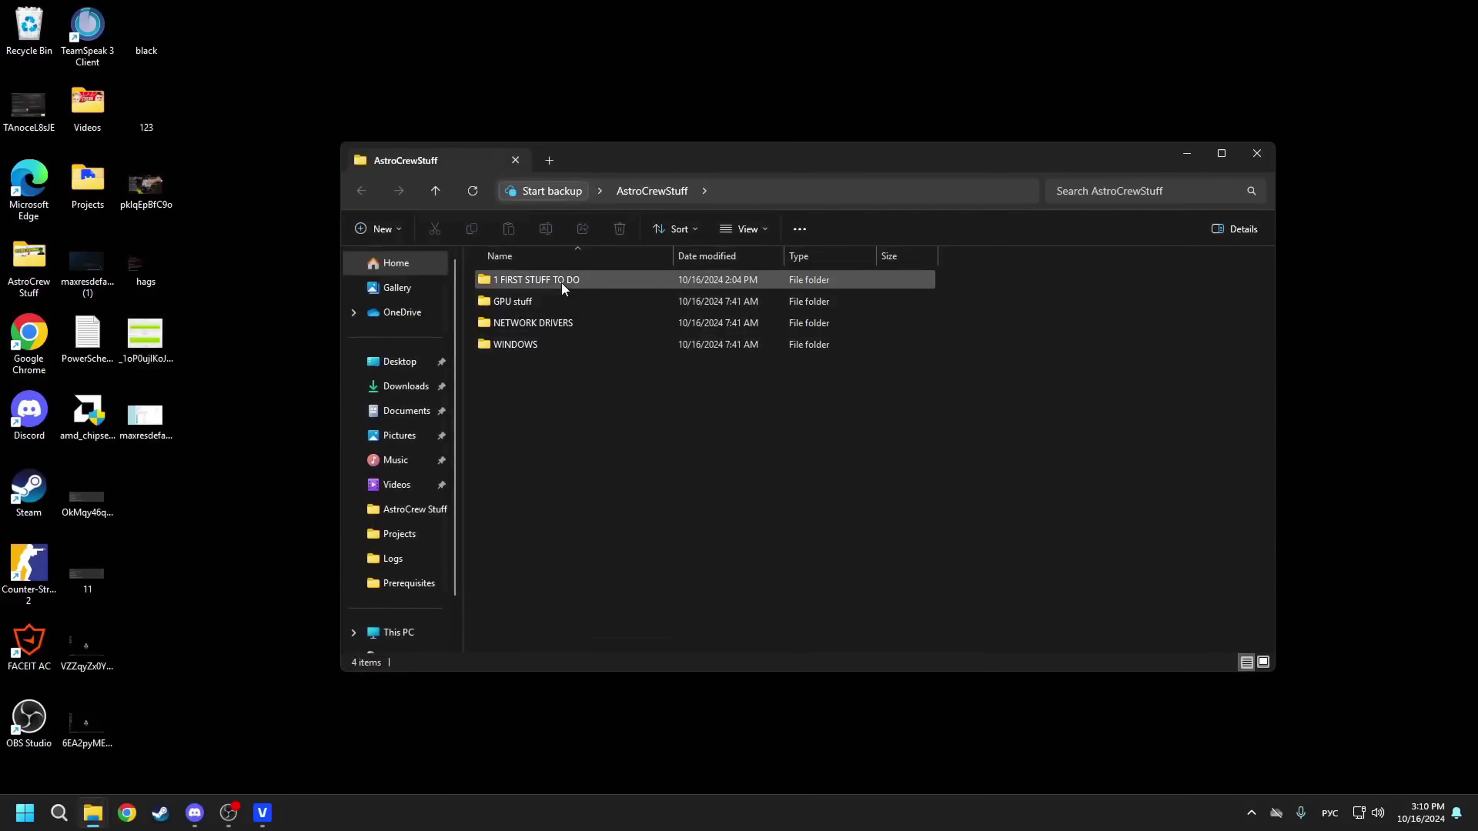
left_click(557, 453)
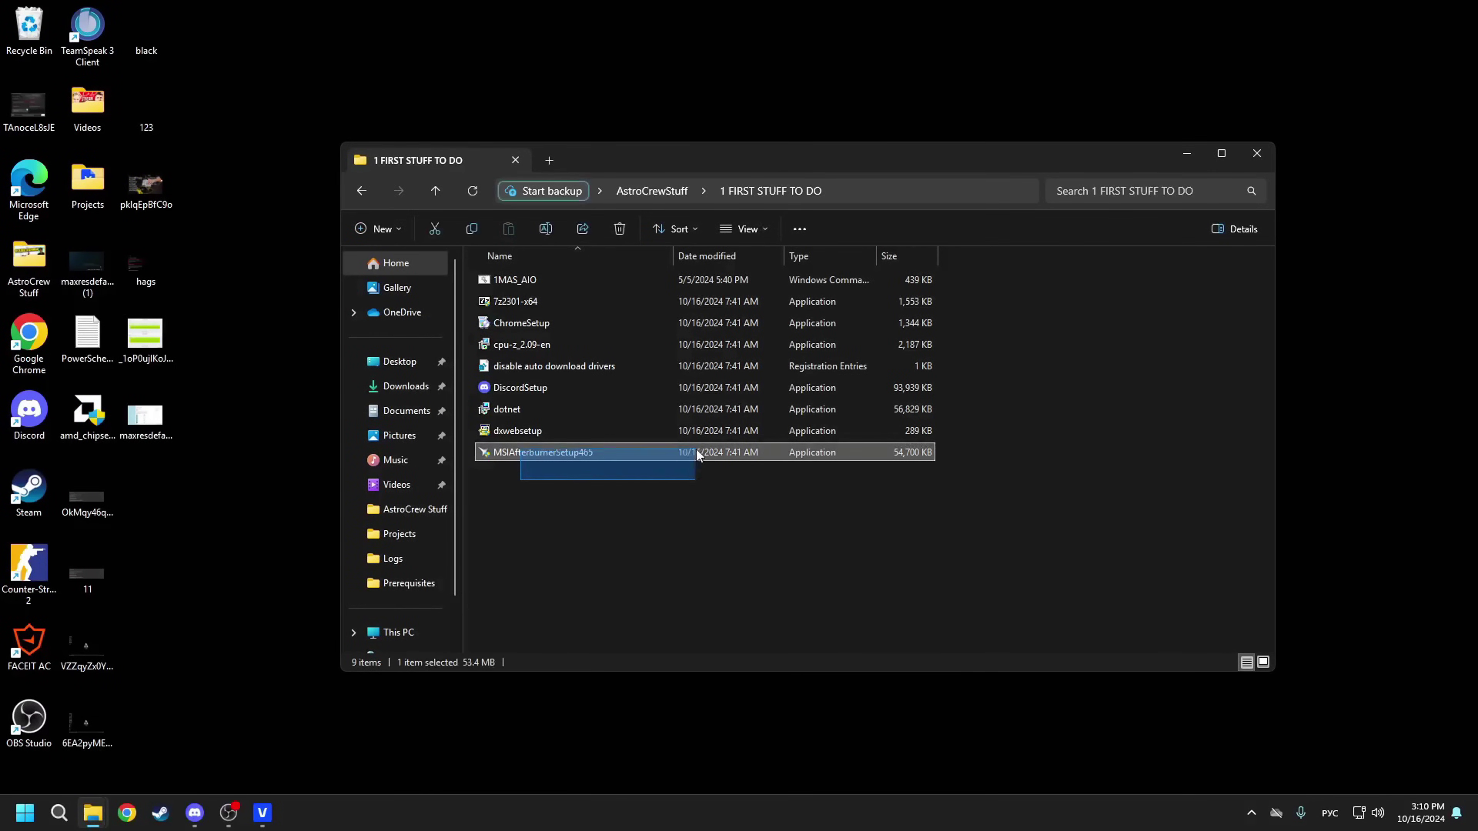
left_click(577, 499)
double_click(647, 457)
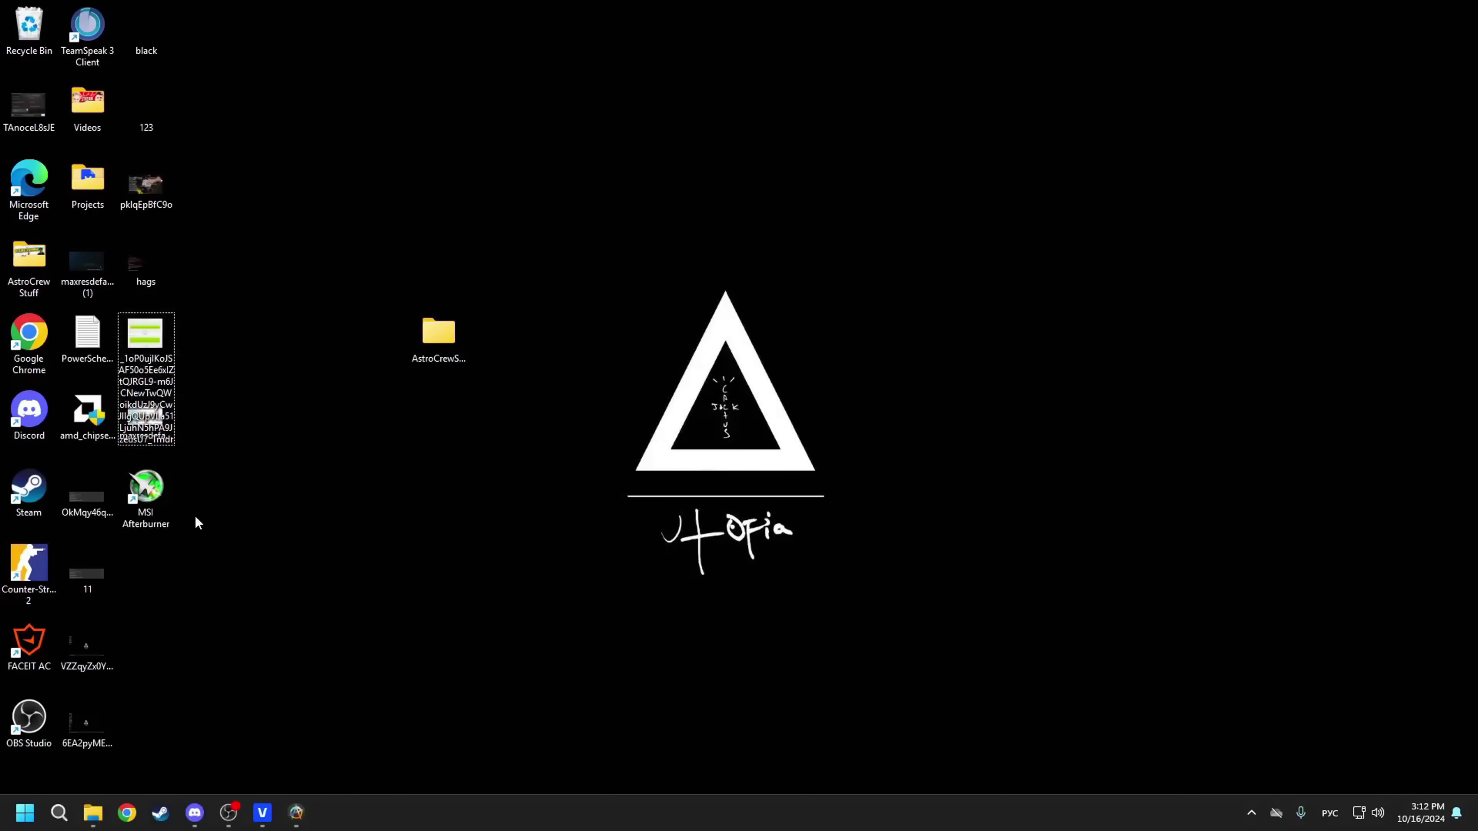
Launch MSI Afterburner, raise the temperature limit from 84 to 88 and apply it
double_click(145, 492)
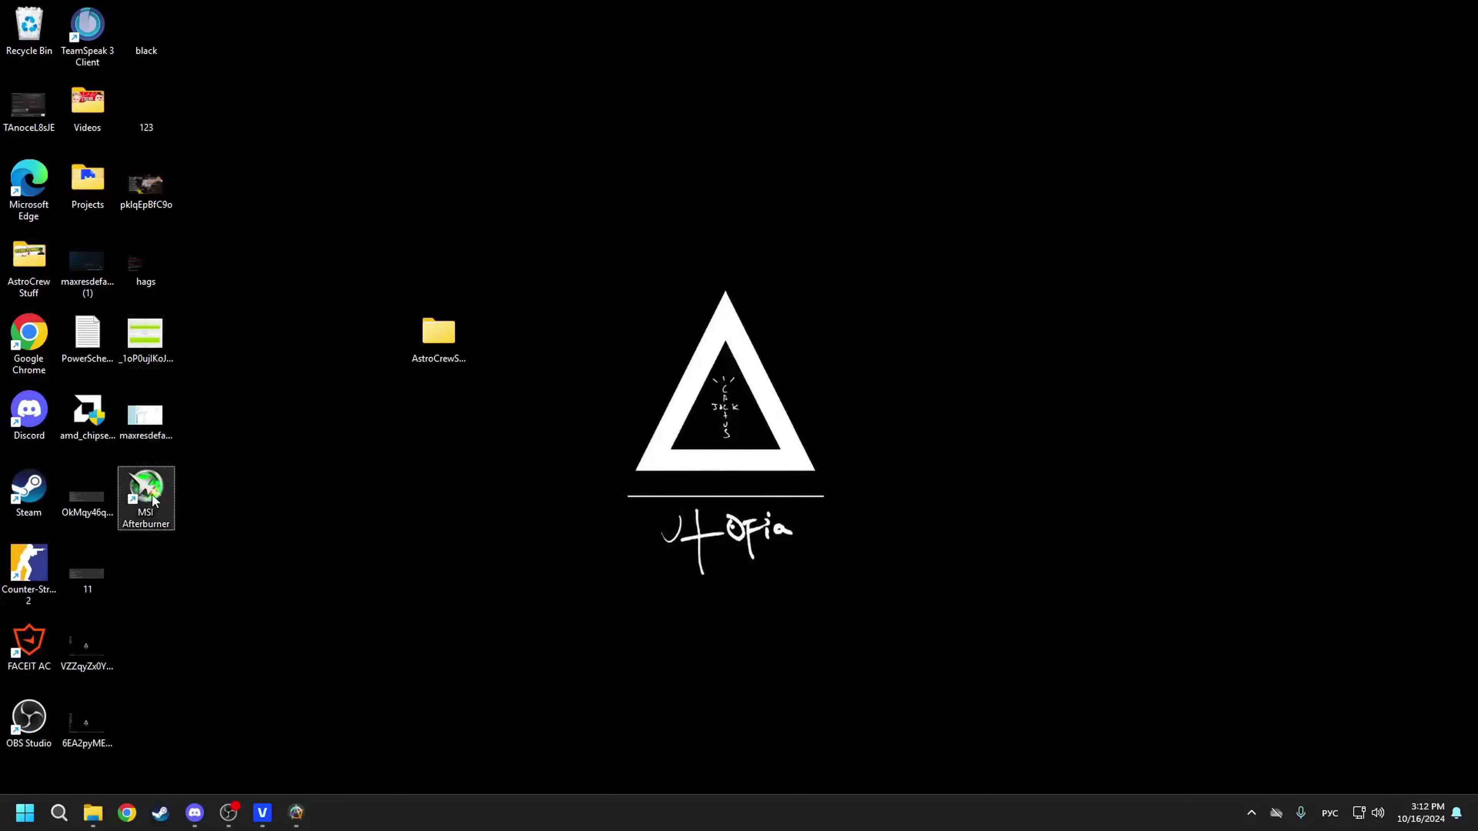
left_click_drag(916, 483, 946, 491)
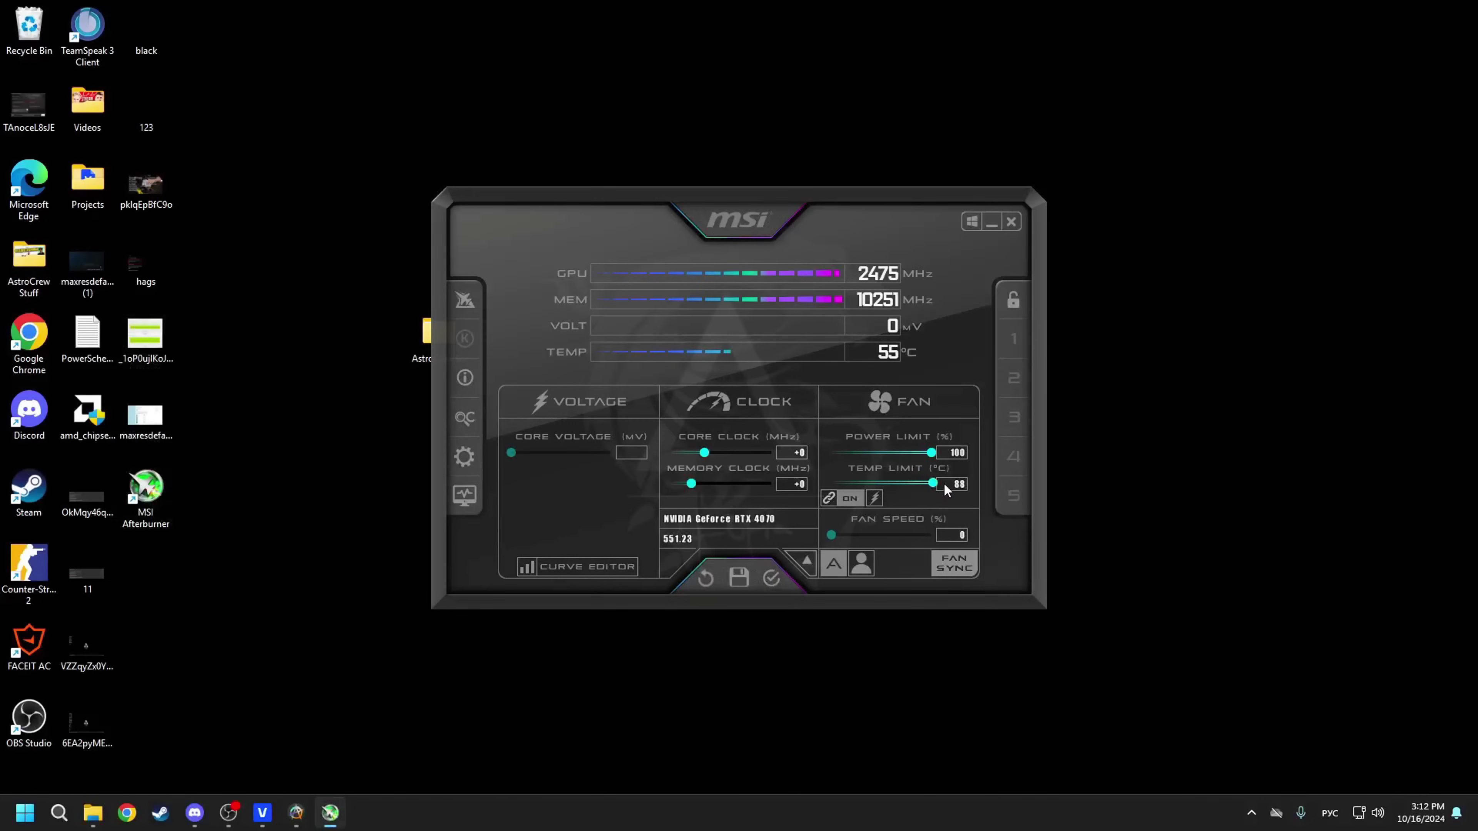
left_click(771, 579)
Enable Unlock voltage control, Unlock voltage monitoring and Force constant voltage, skipping the restart
left_click(464, 456)
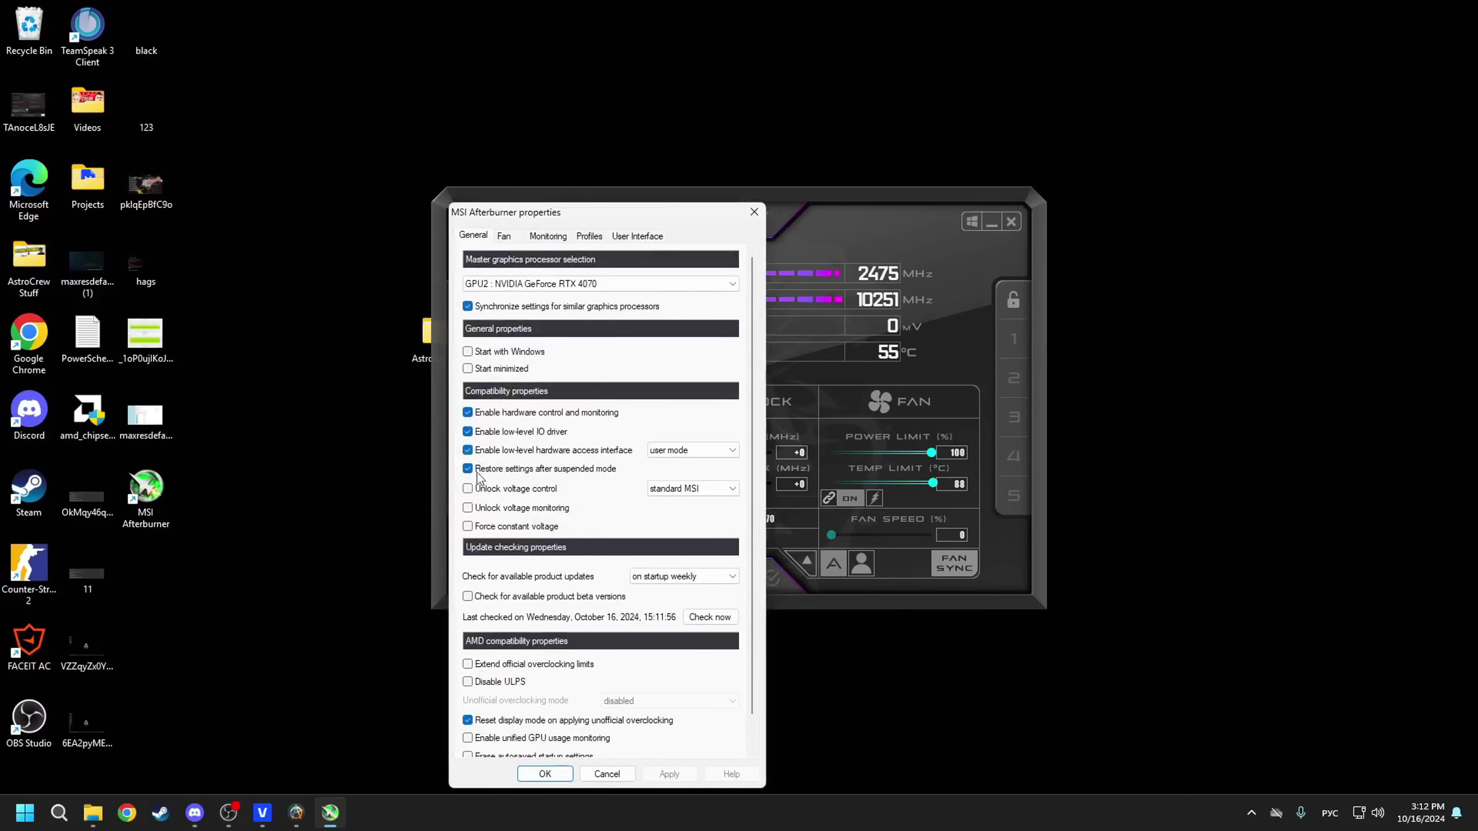
left_click(468, 508)
left_click(468, 527)
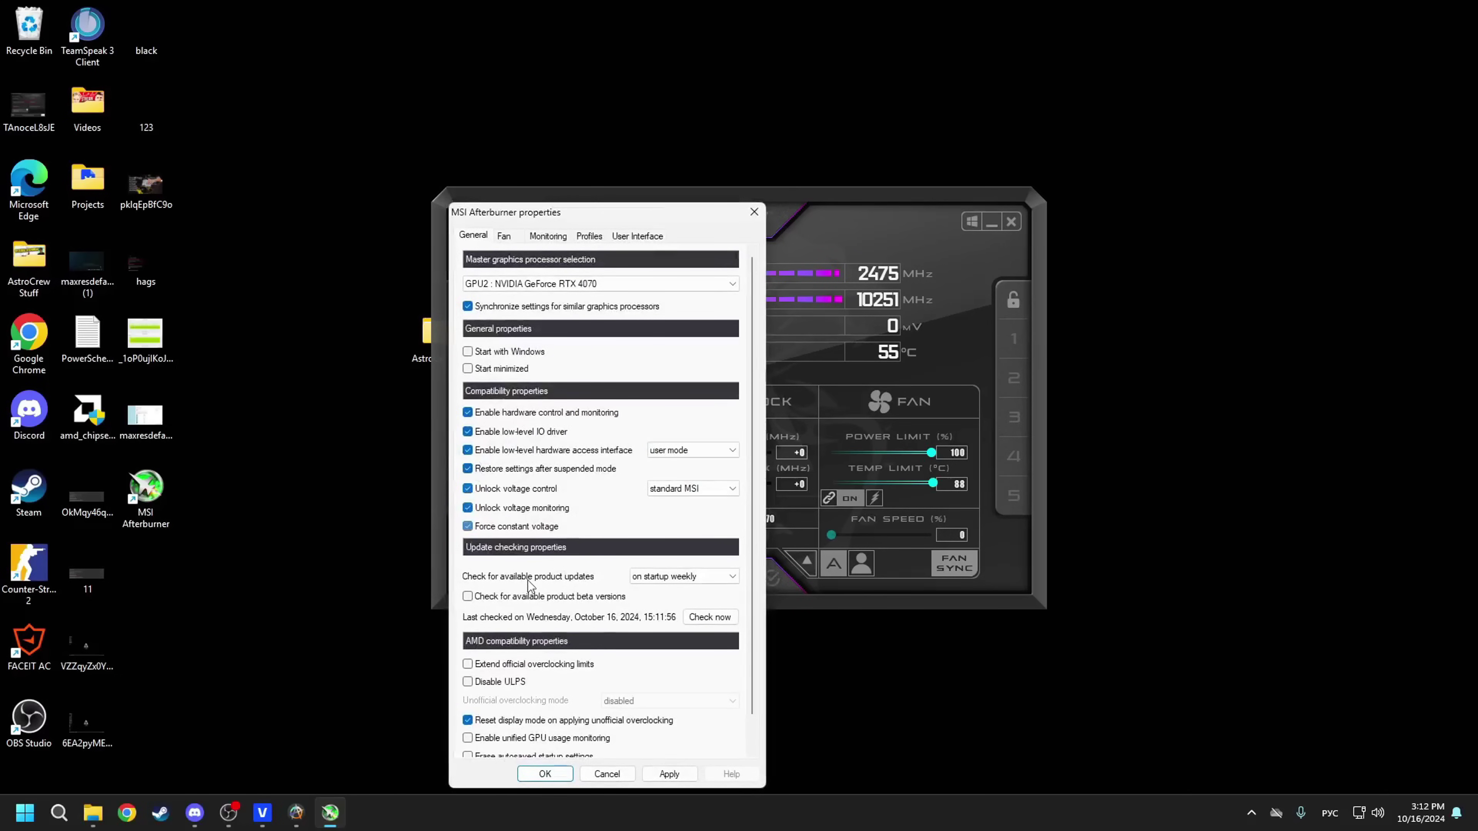
left_click(670, 774)
left_click(854, 441)
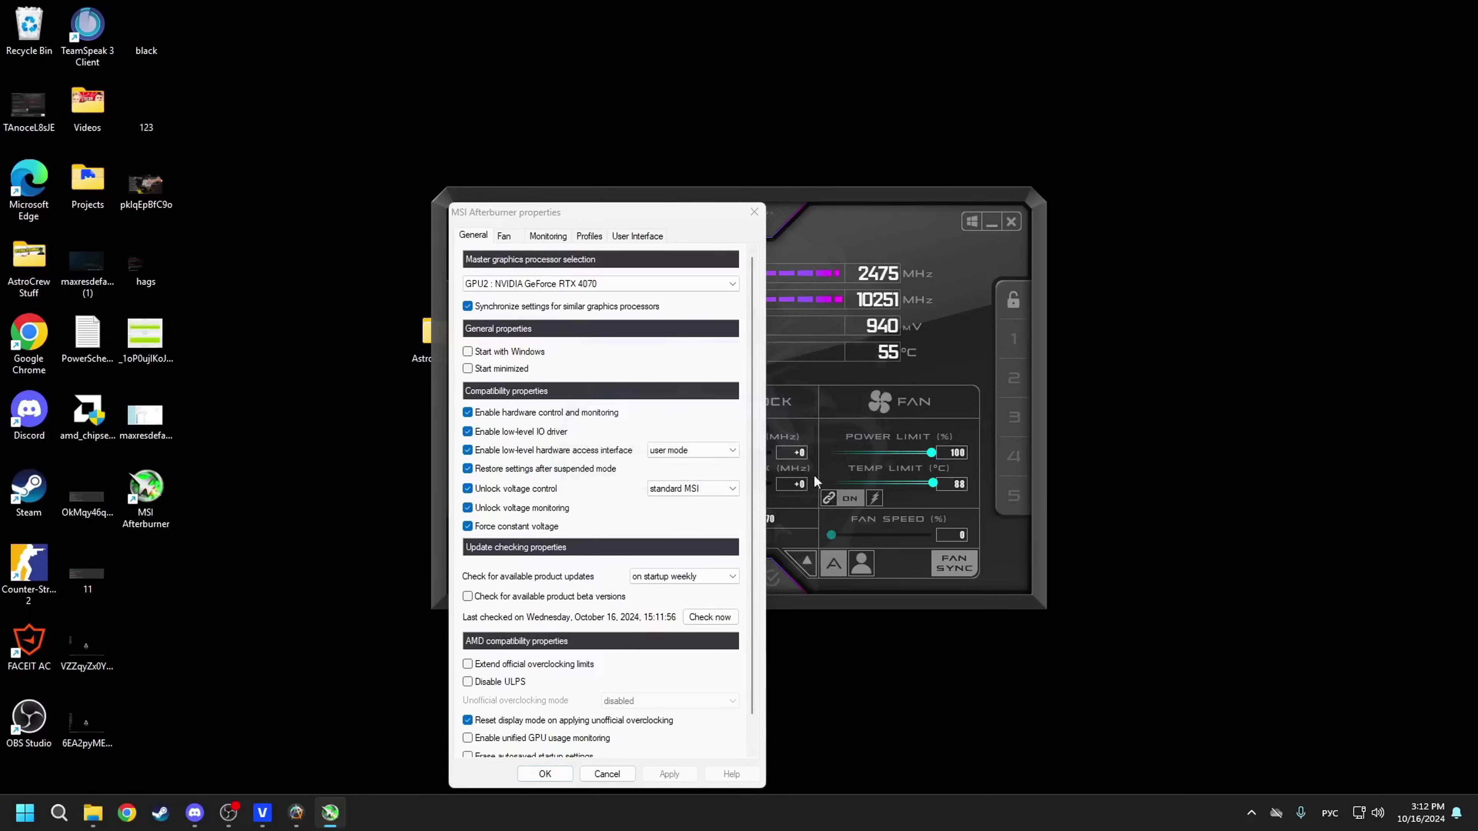
left_click(537, 777)
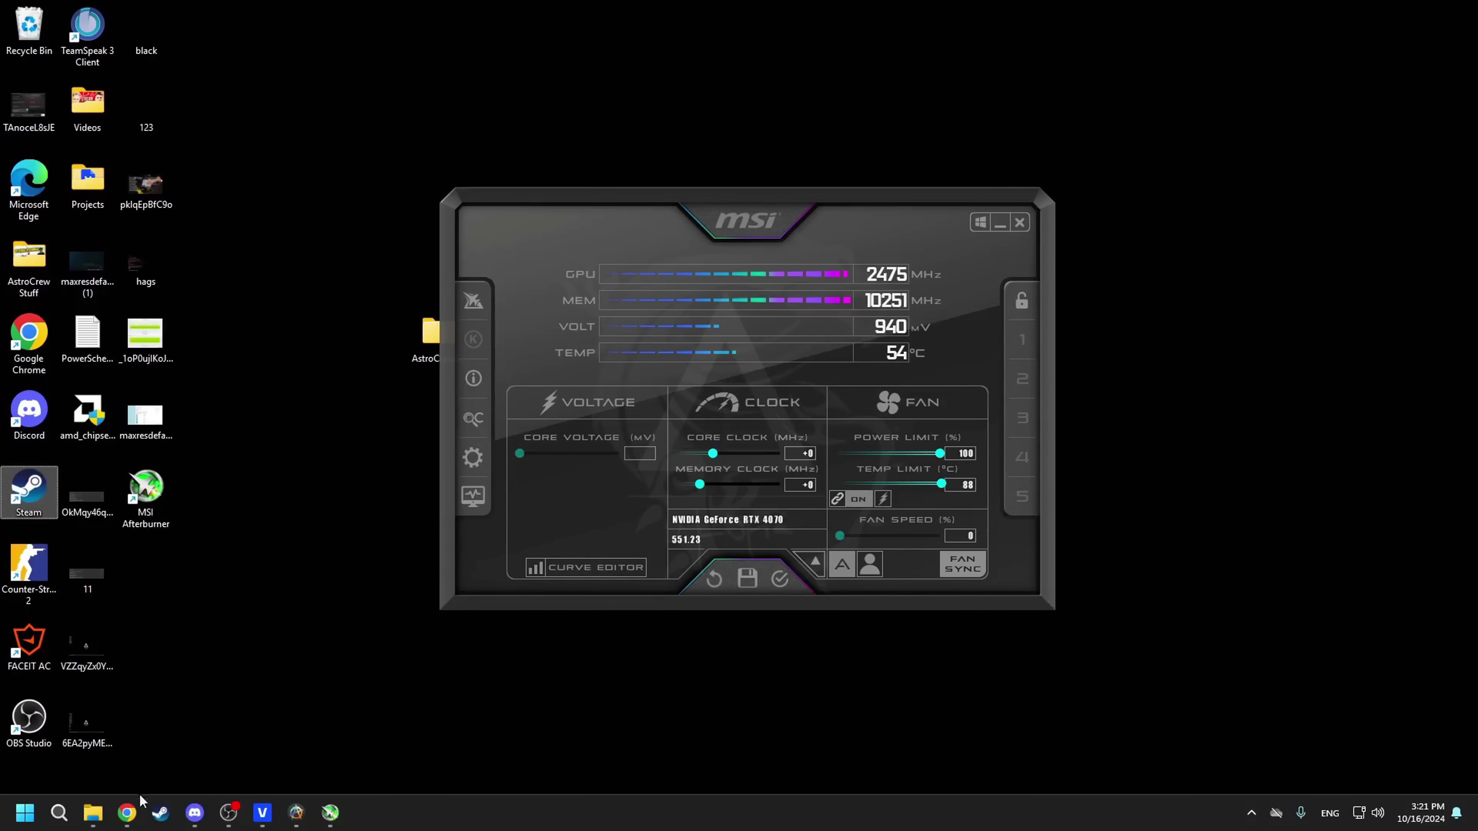
Open TechPowerUp's GeForce RTX 4070 specs and highlight its 2475 MHz boost clock
left_click(127, 812)
left_click_drag(280, 130, 217, 133)
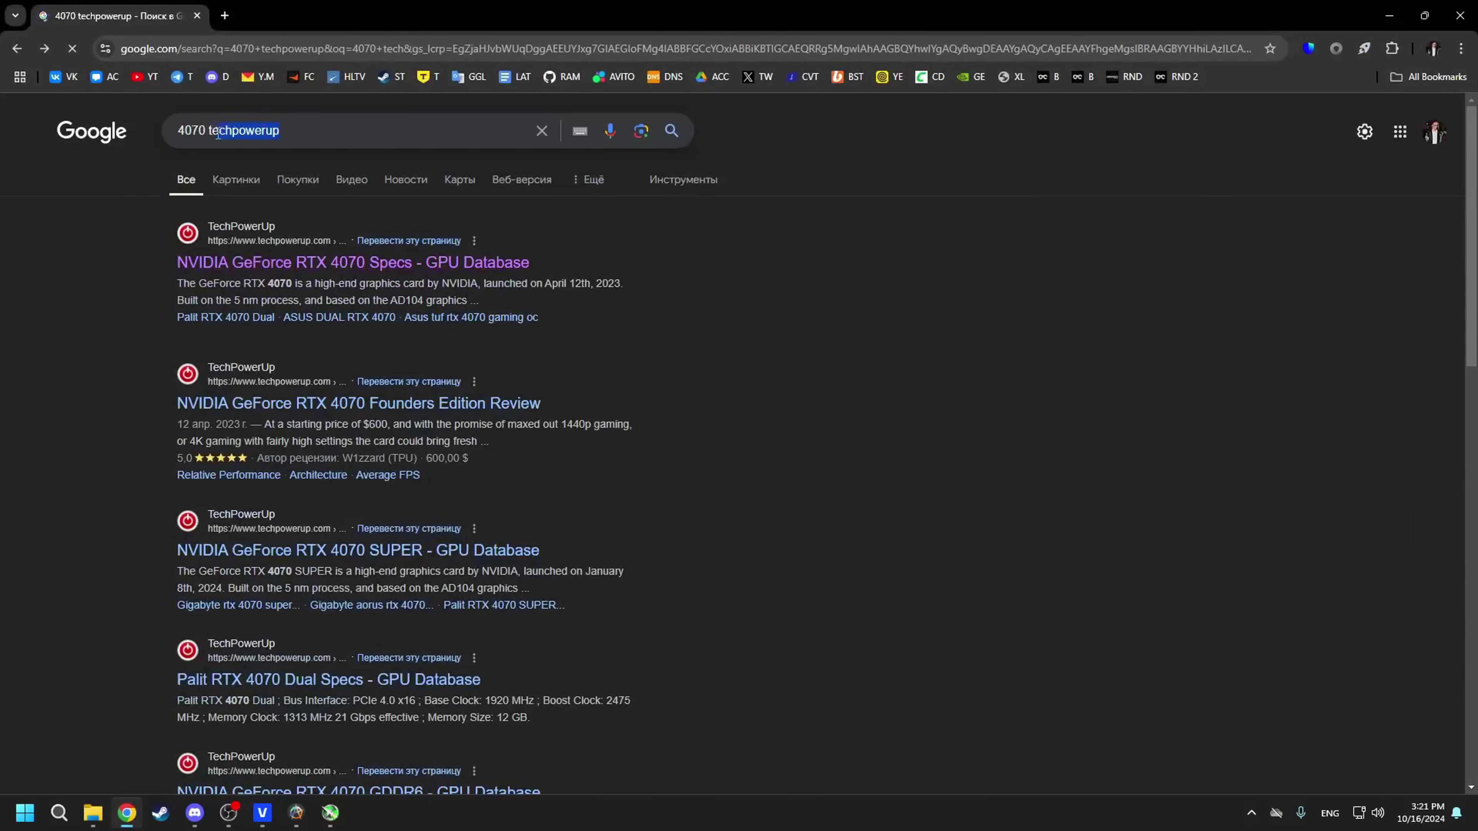
left_click(314, 263)
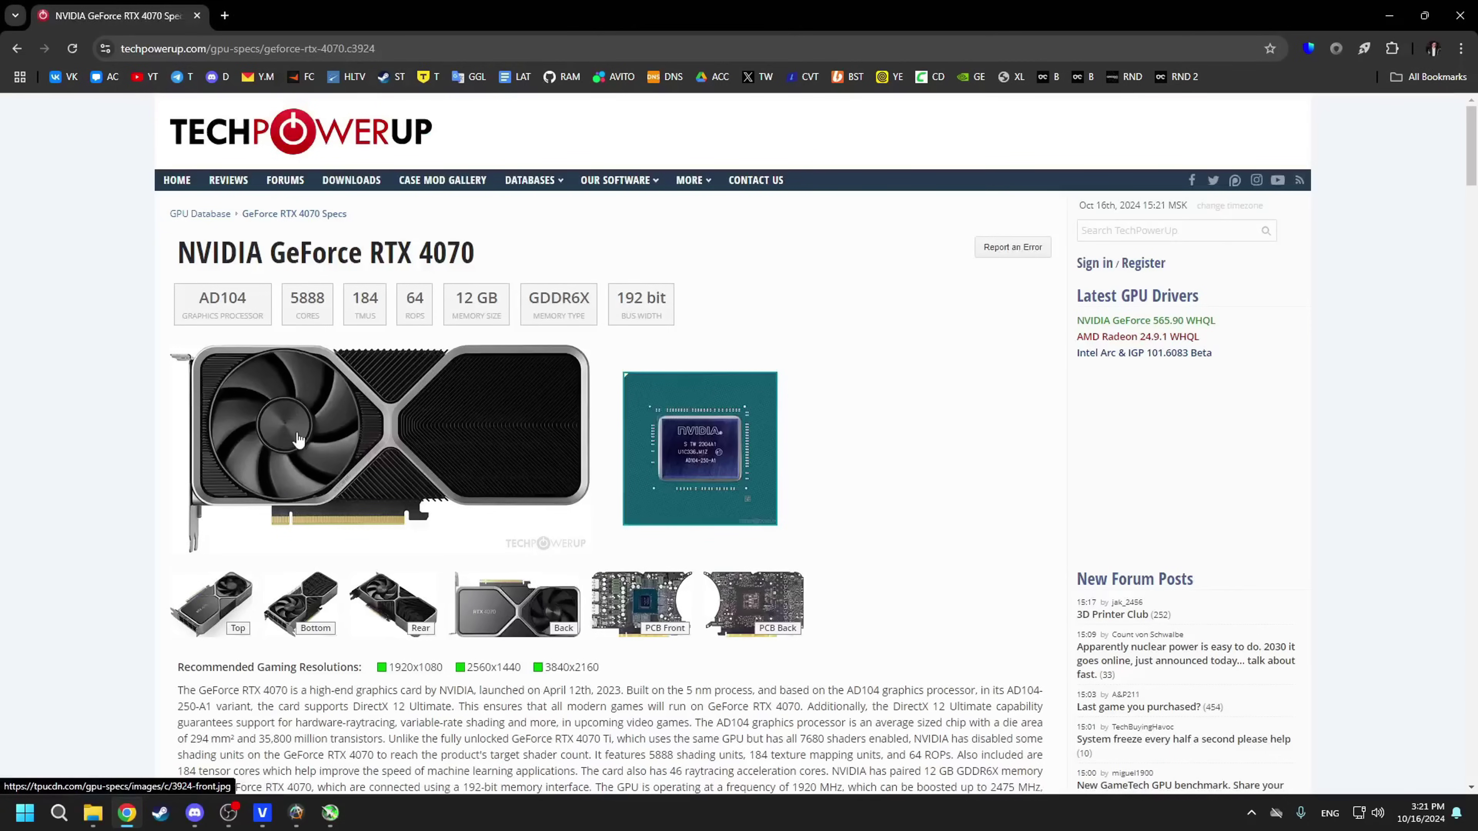
scroll(298, 440, "down", 10)
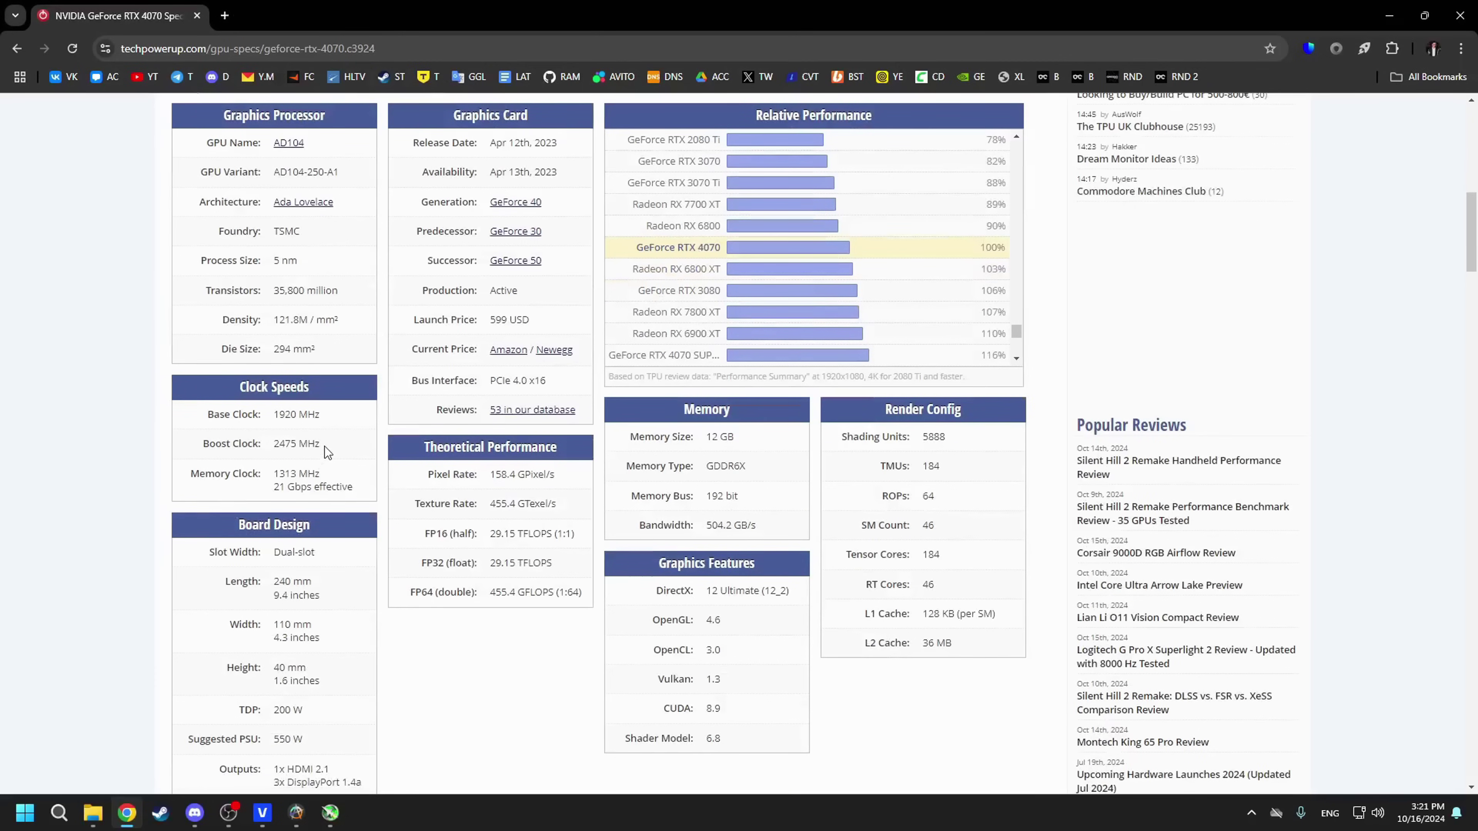
left_click_drag(321, 444, 276, 444)
Lock the Afterburner voltage/frequency curve at the 940 mV, 2475 MHz point with Ctrl+L
left_click(331, 812)
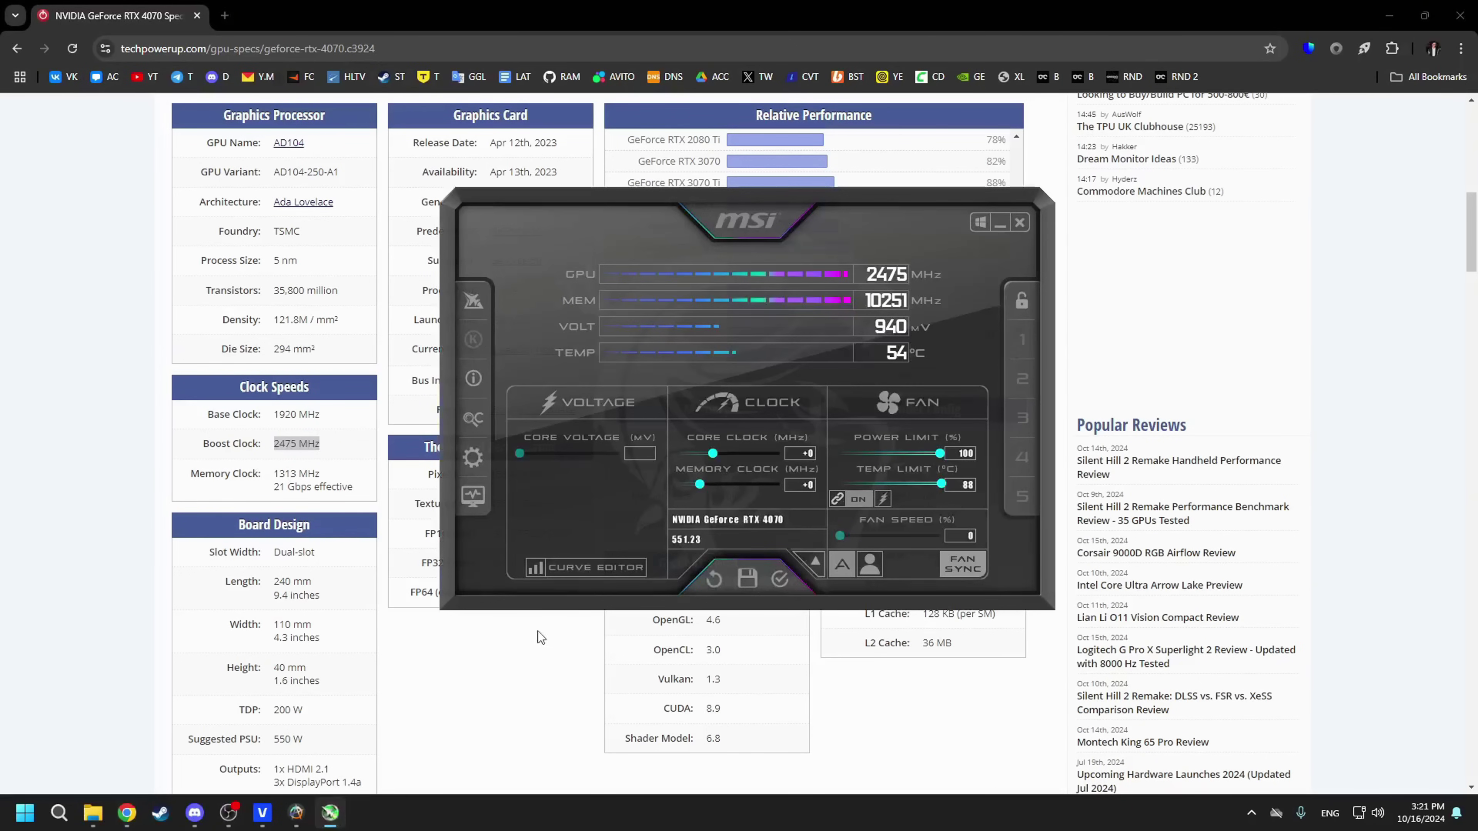
key("ctrl+f")
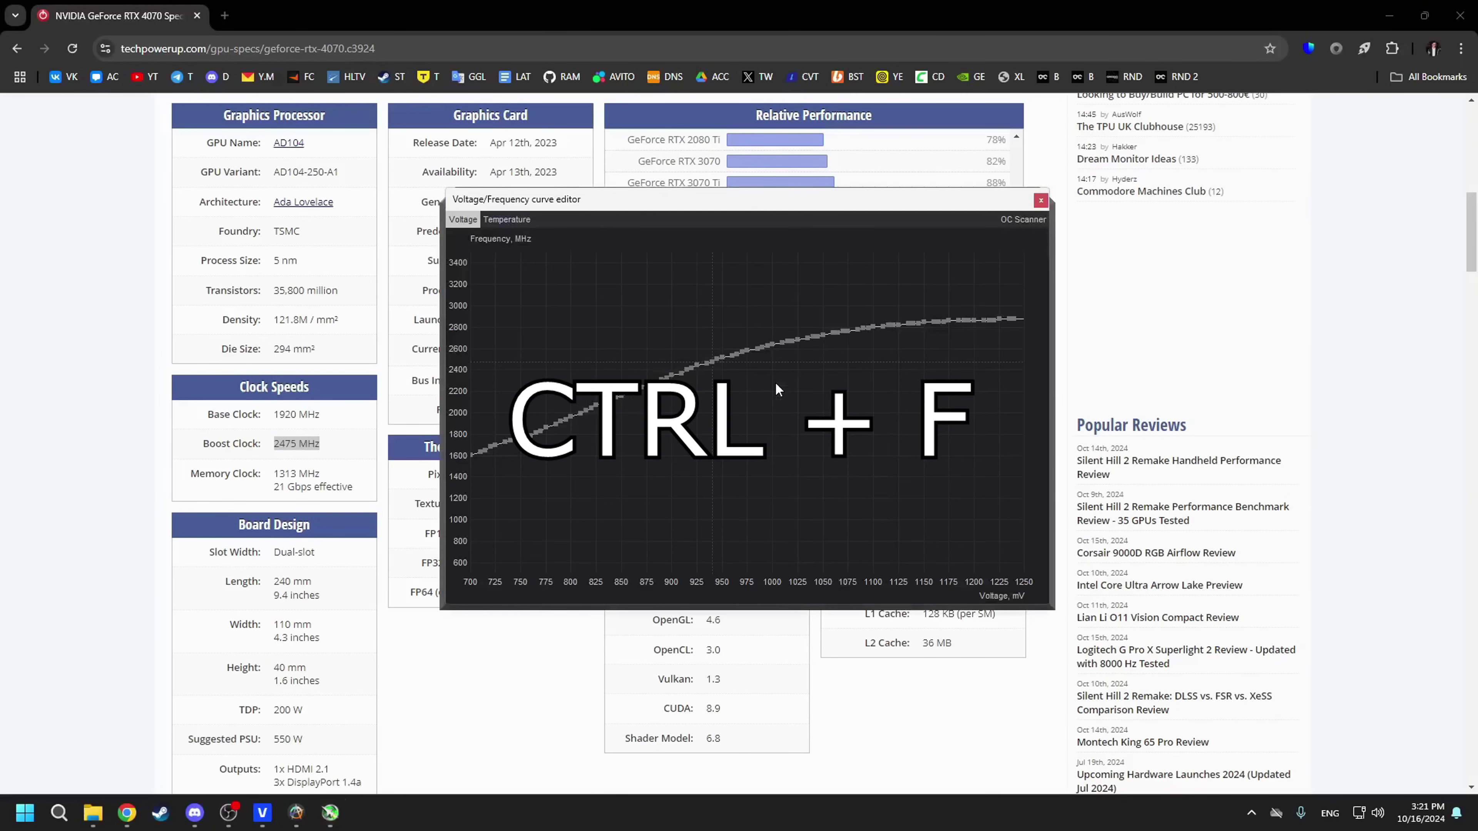
mouse_move(720, 364)
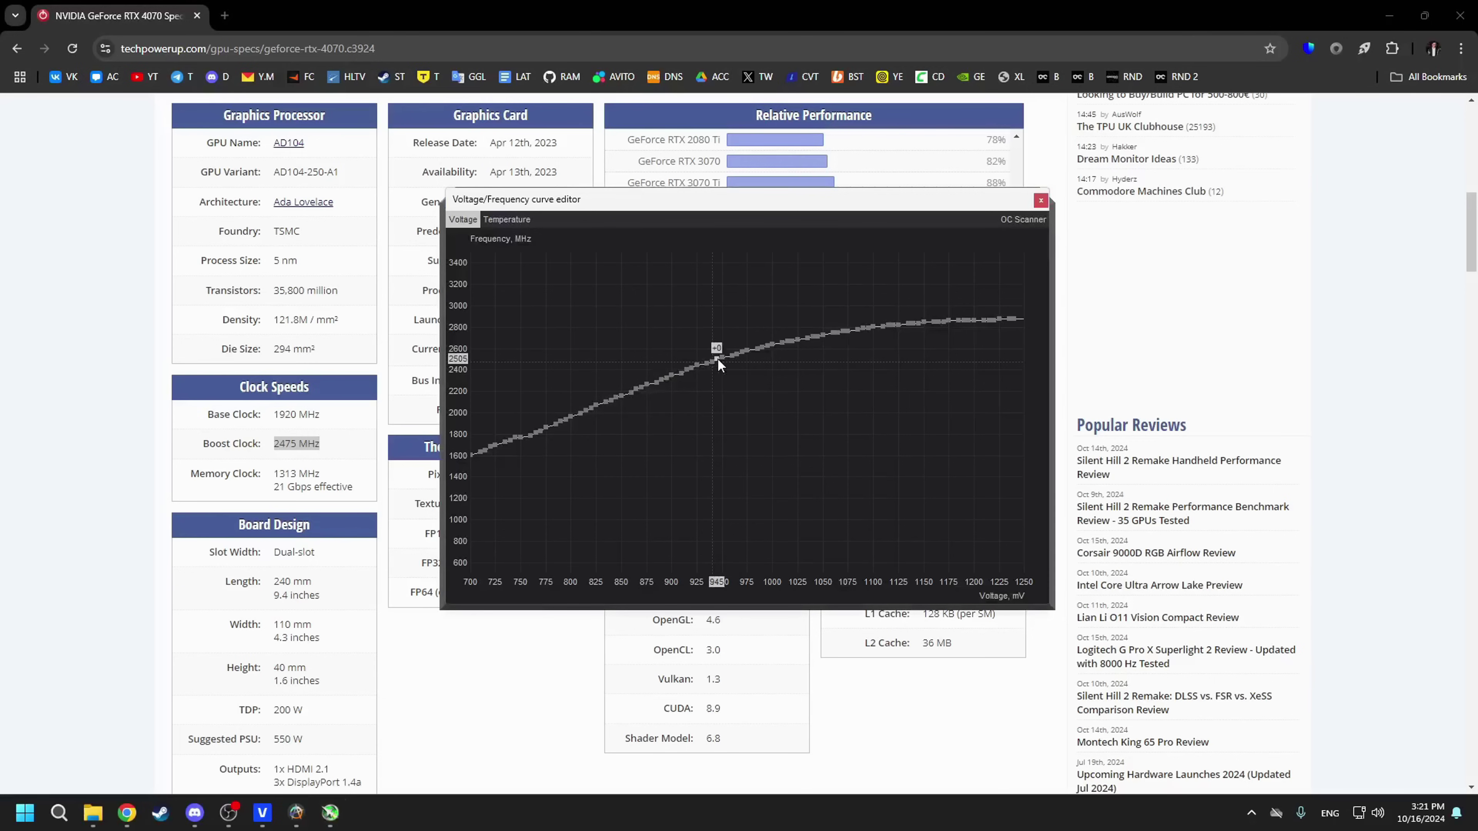
key("ctrl+l")
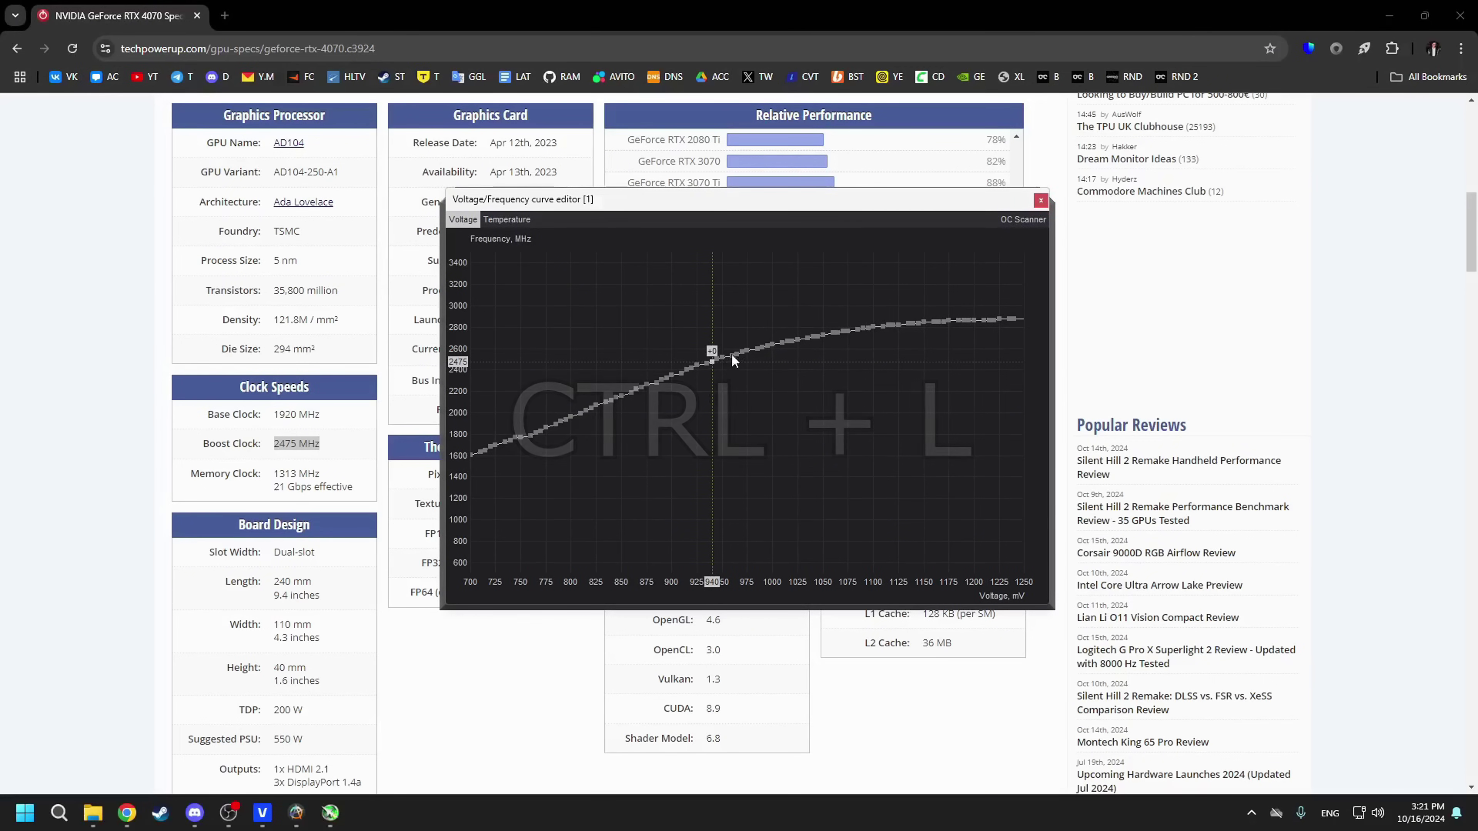
left_click(1041, 202)
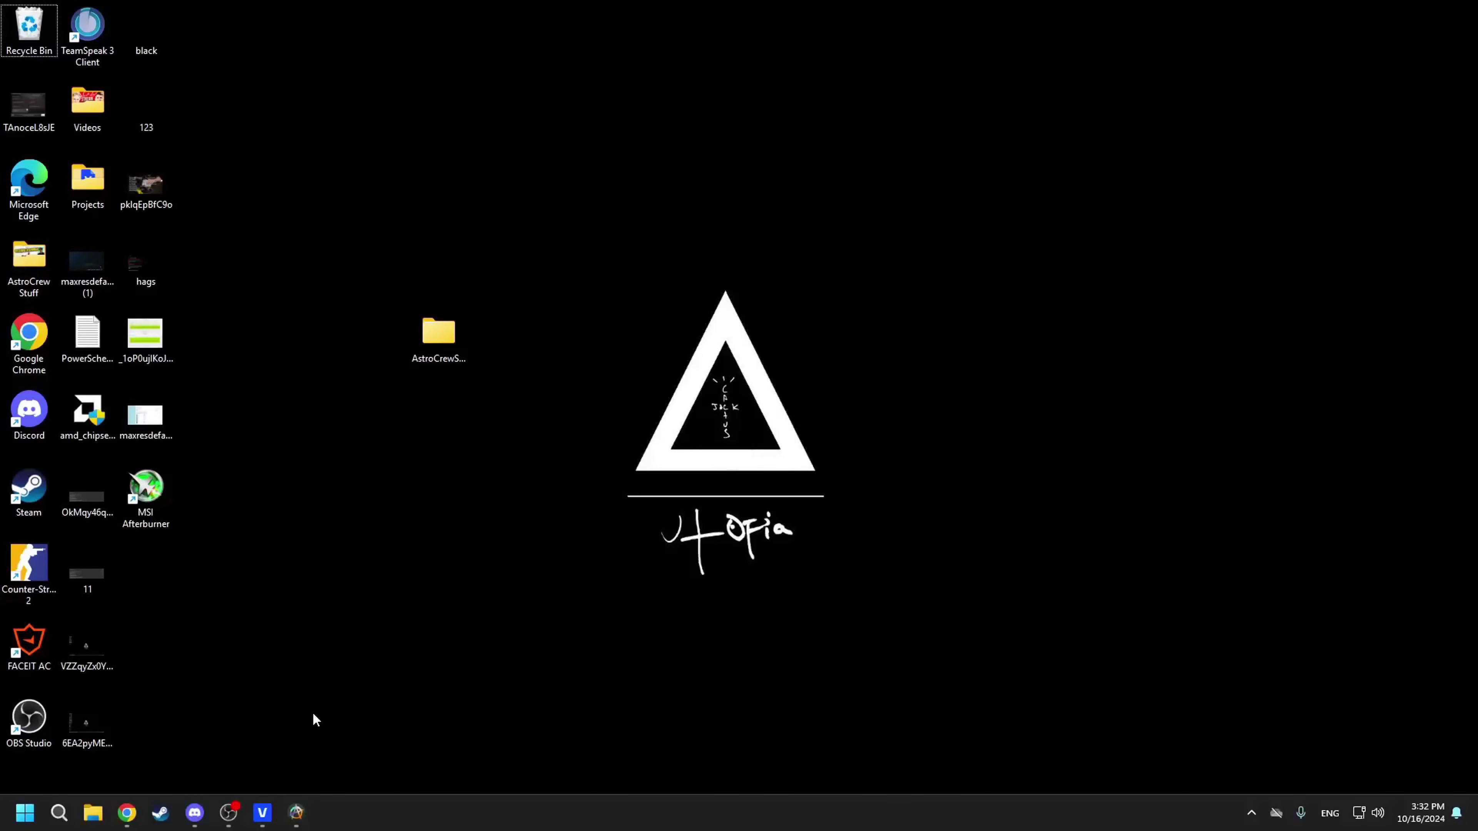
Launch MSI Afterburner, reposition its window, and send it to the system tray
left_click(146, 495)
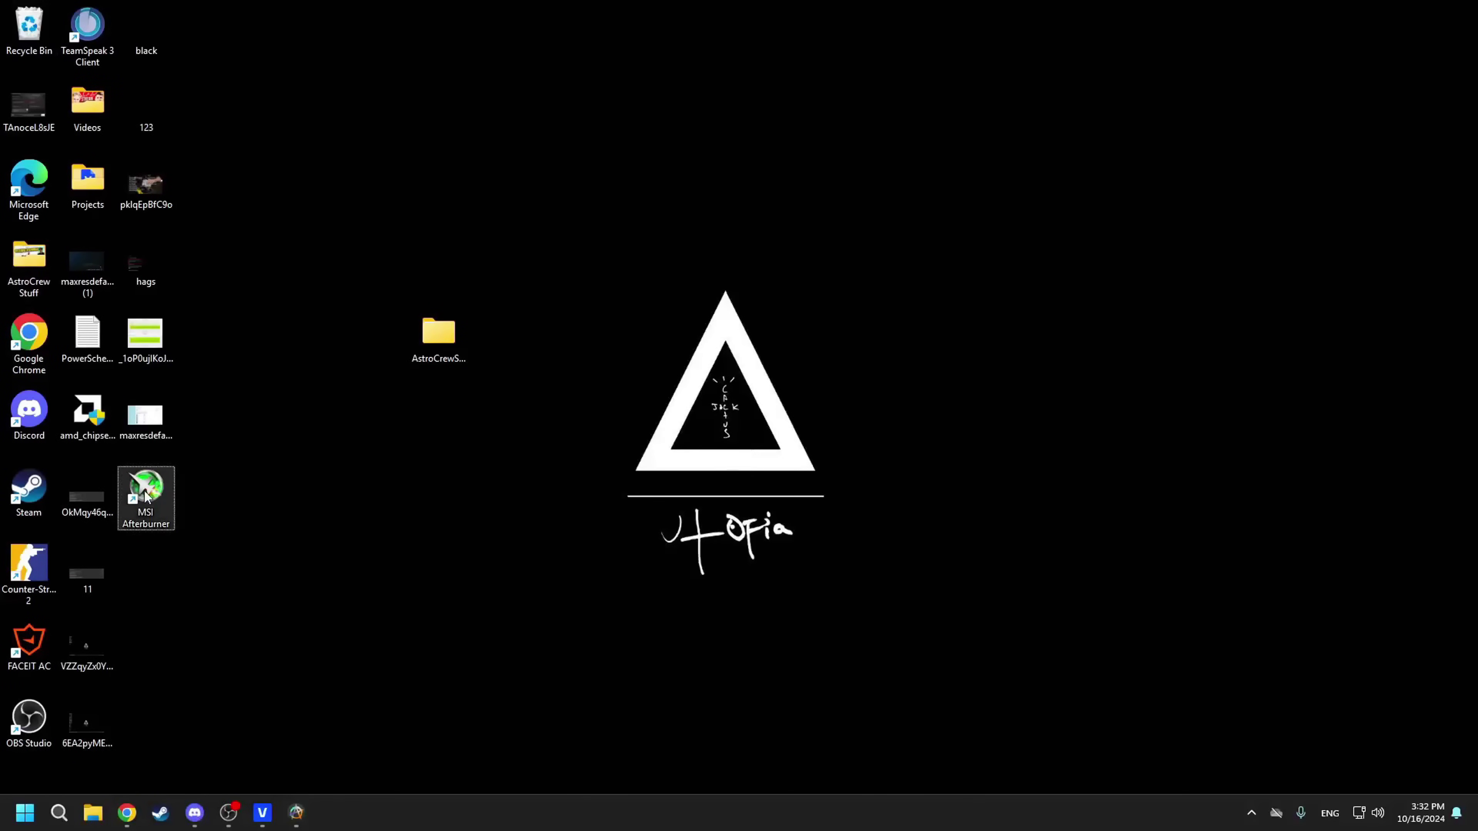
double_click(146, 495)
mouse_move(856, 218)
left_mouse_down()
mouse_move(864, 242)
mouse_move(838, 238)
left_mouse_up()
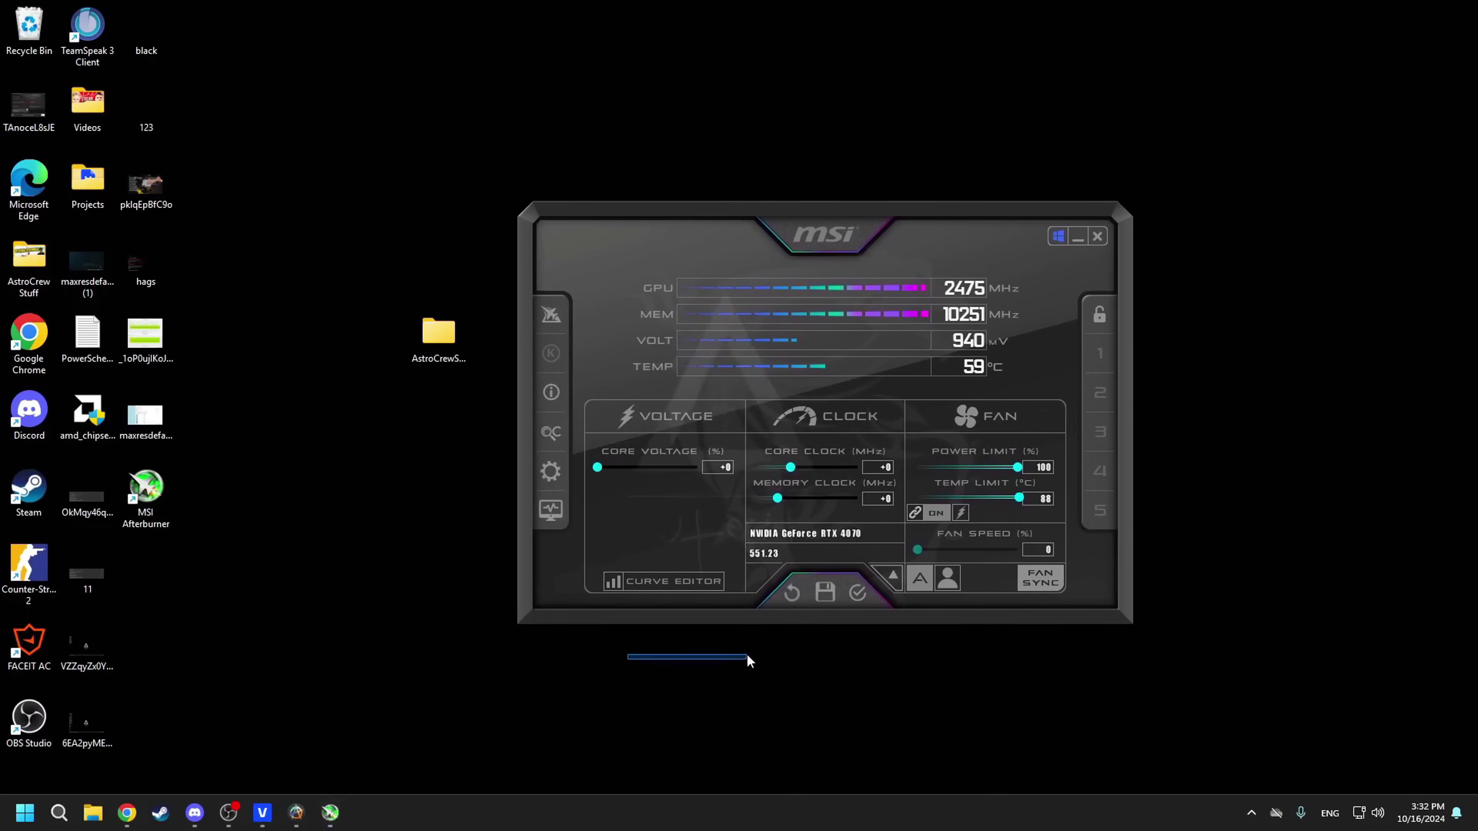
left_click(1077, 240)
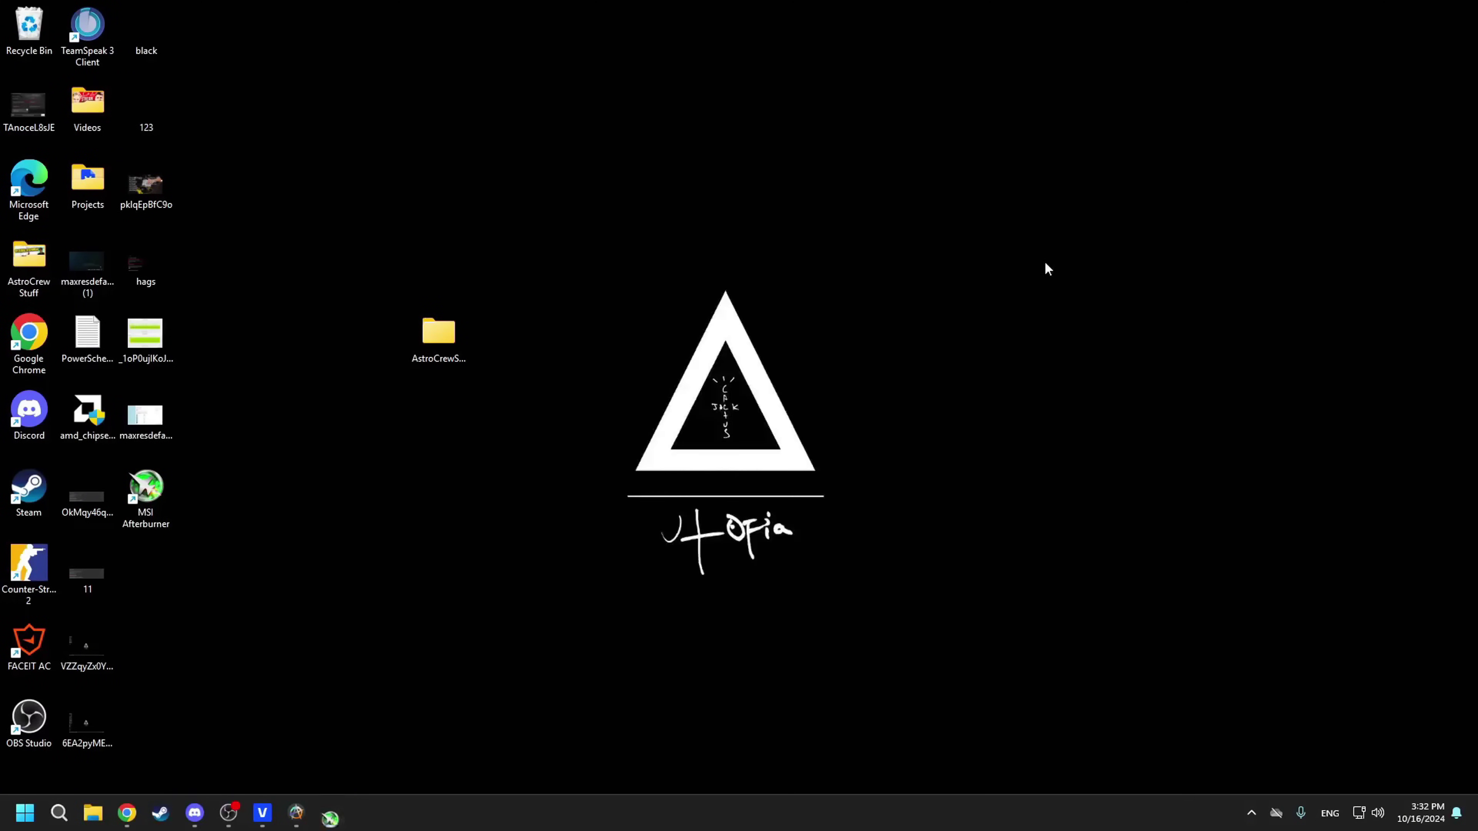
Download EVGA_SKIN_with_kboost.zip from Discord's #tweaks channel and open the downloaded zip
left_click(195, 813)
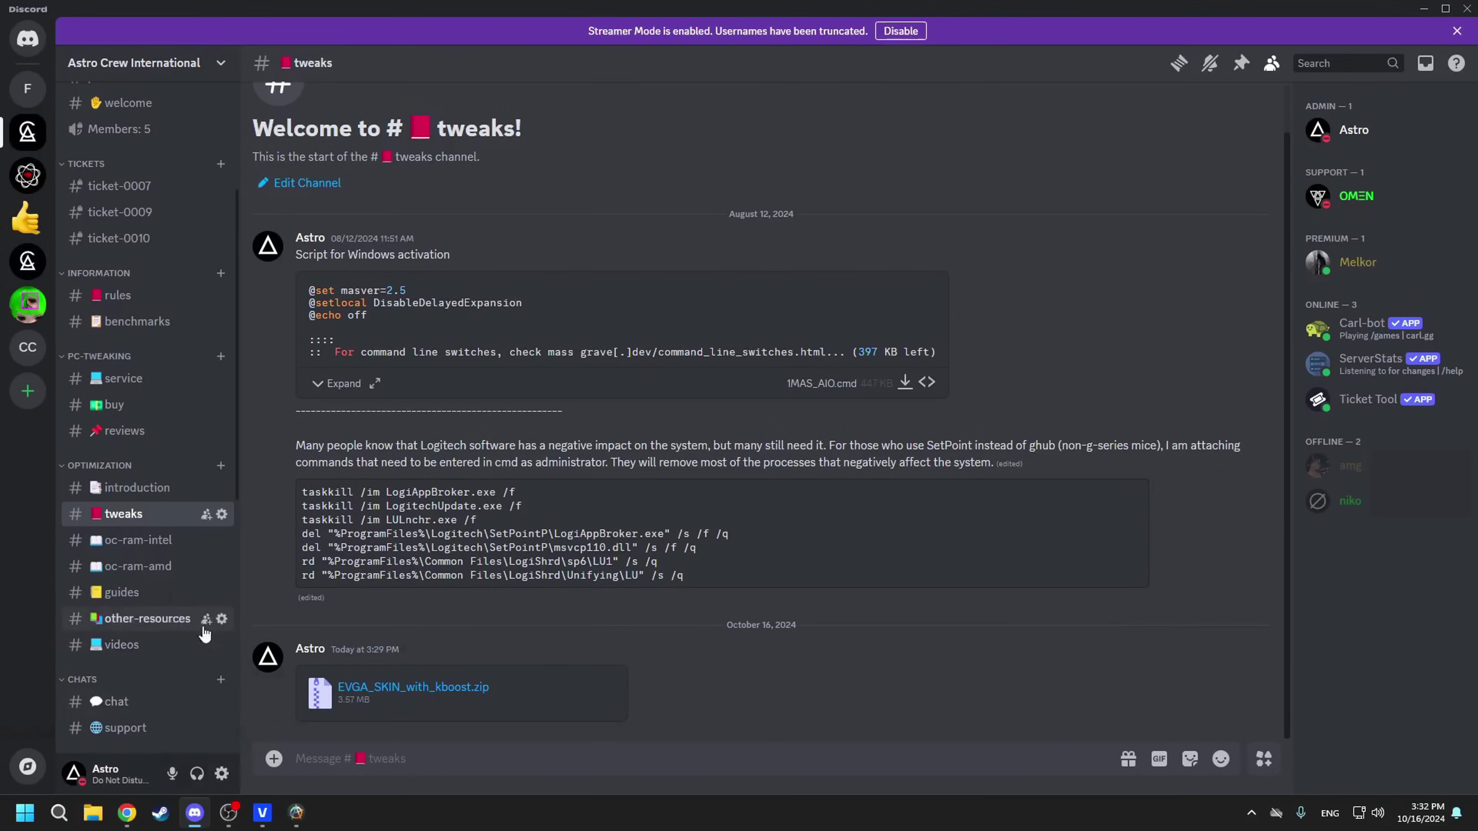
scroll(168, 611, "down", 2)
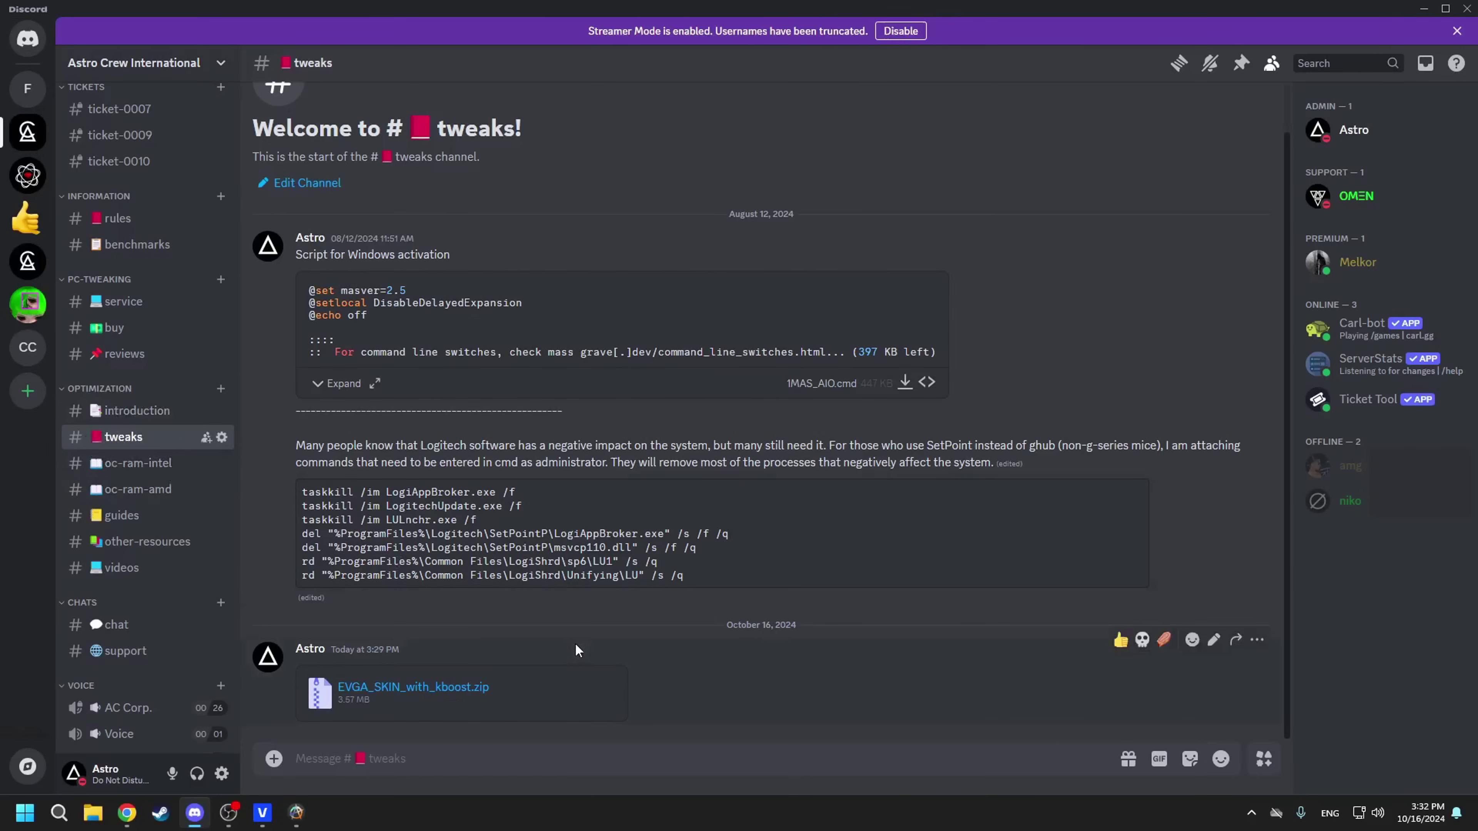
left_click(621, 674)
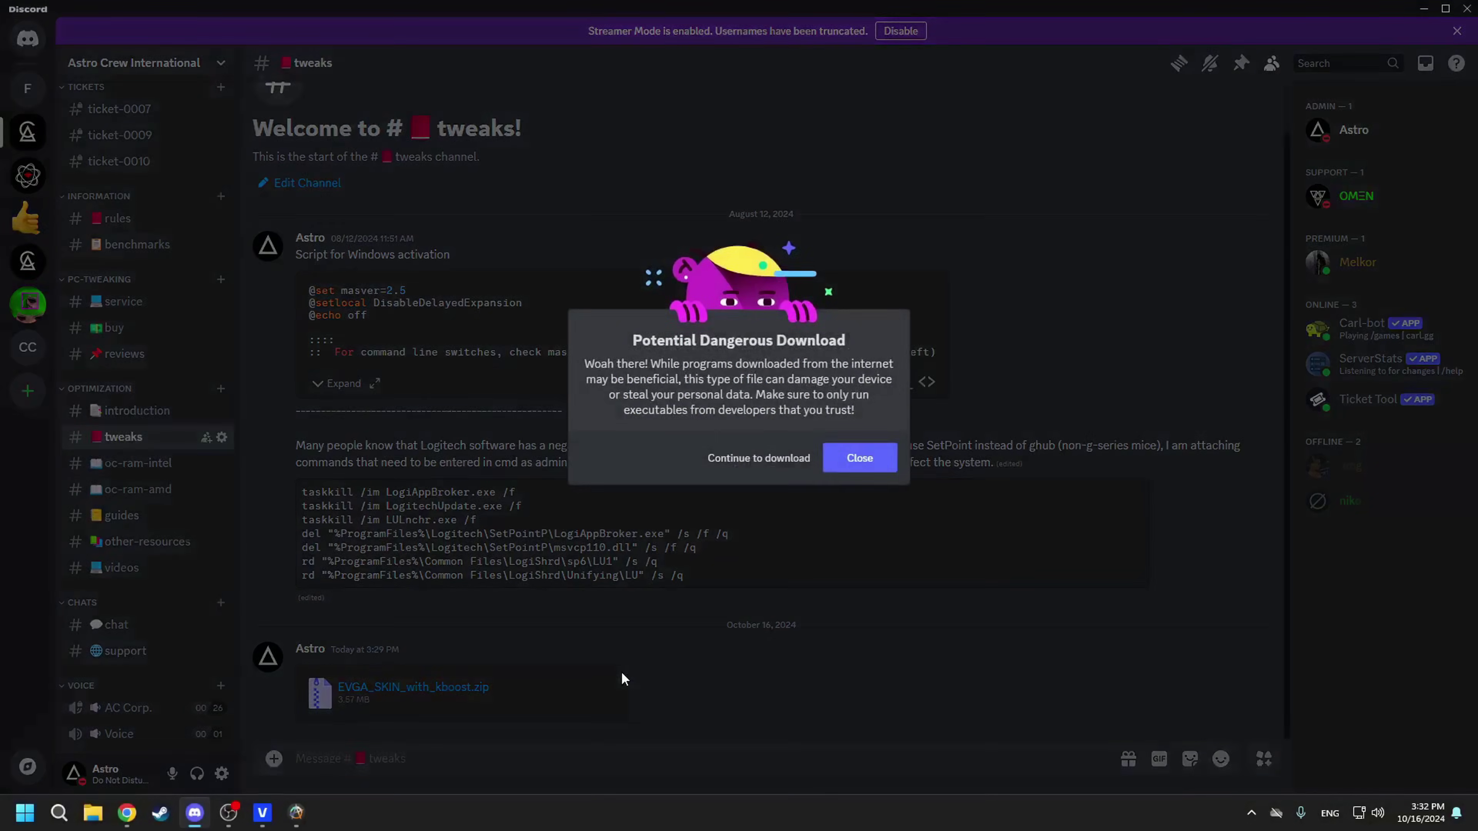
left_click(785, 467)
left_click(1288, 88)
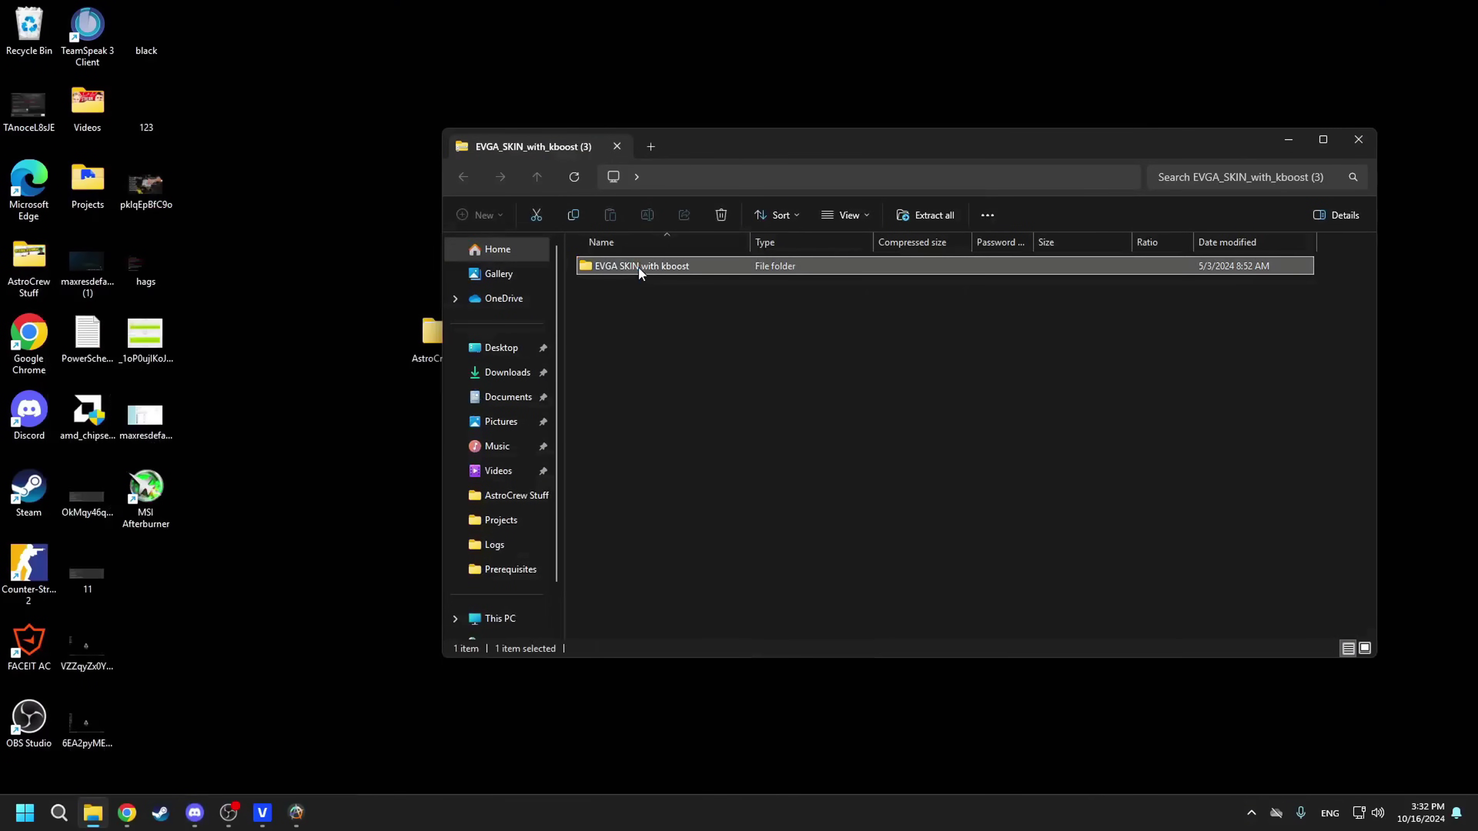
Extract EVGA SKIN with kboost to the desktop and move defaultX.uxf into Skins
left_click_drag(638, 267, 354, 560)
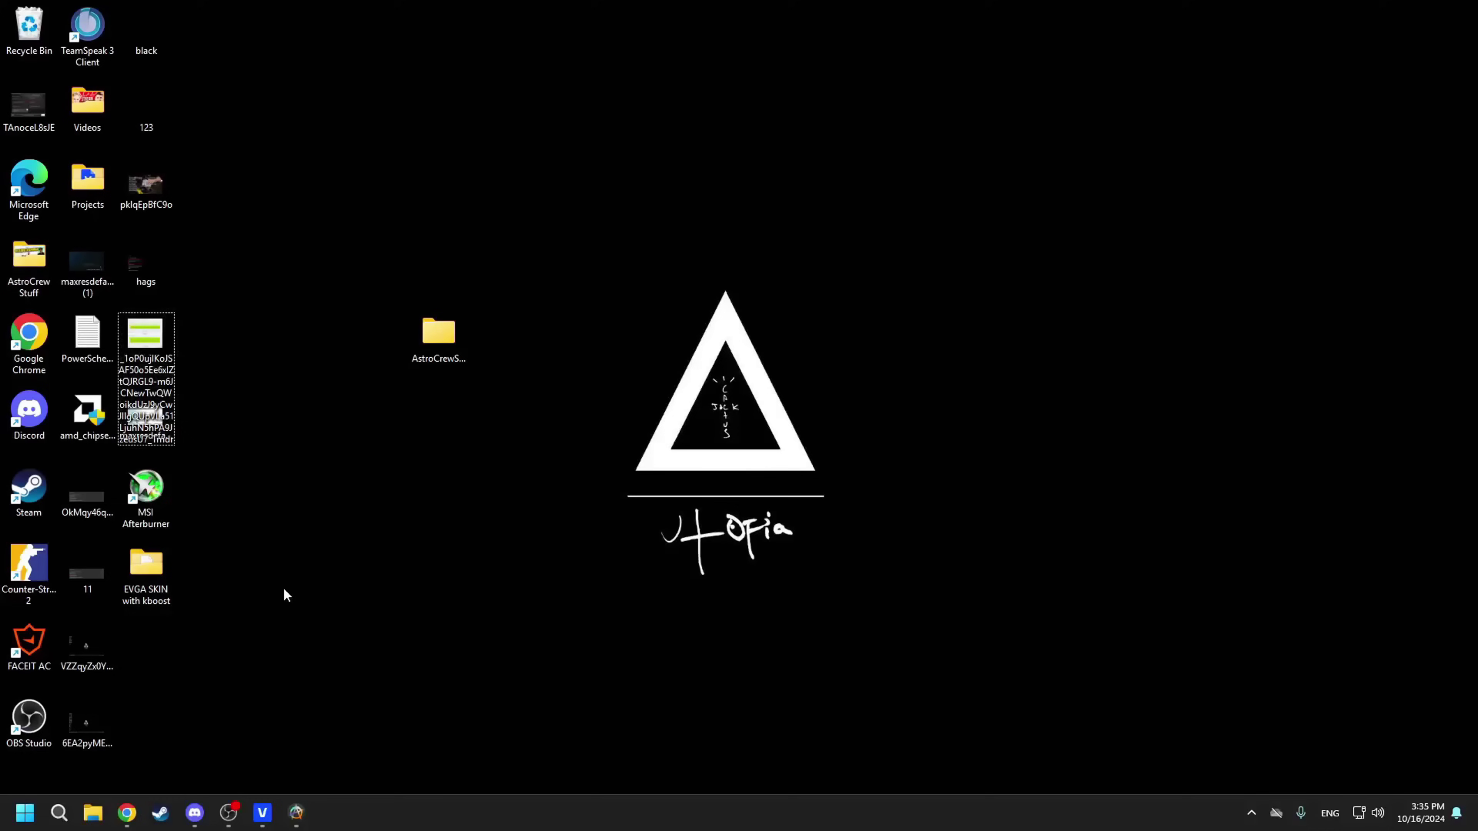
double_click(153, 568)
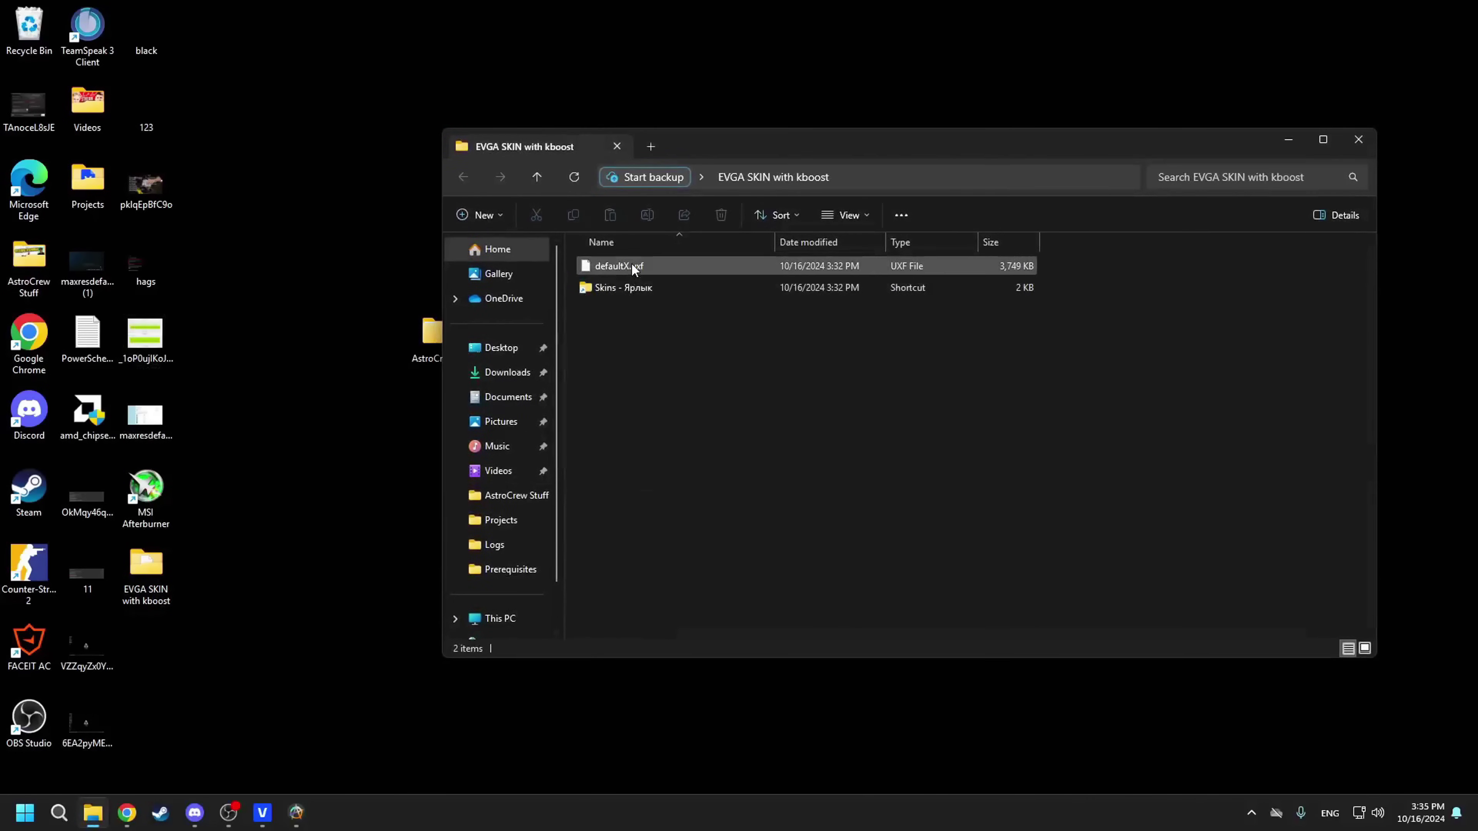
mouse_move(633, 266)
left_mouse_down()
mouse_move(649, 277)
mouse_move(639, 288)
left_mouse_up()
left_click(325, 302)
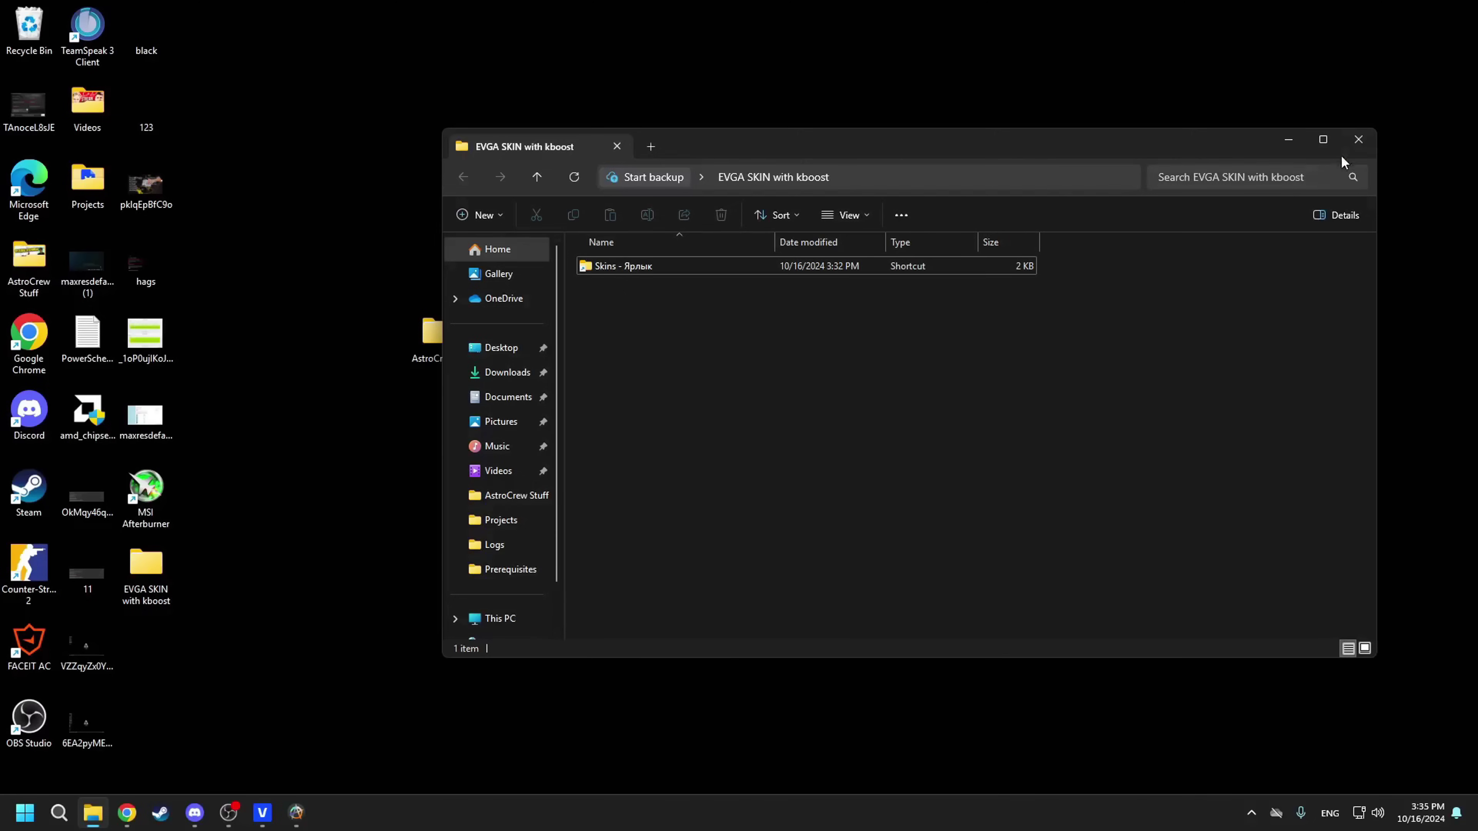
left_click(1359, 139)
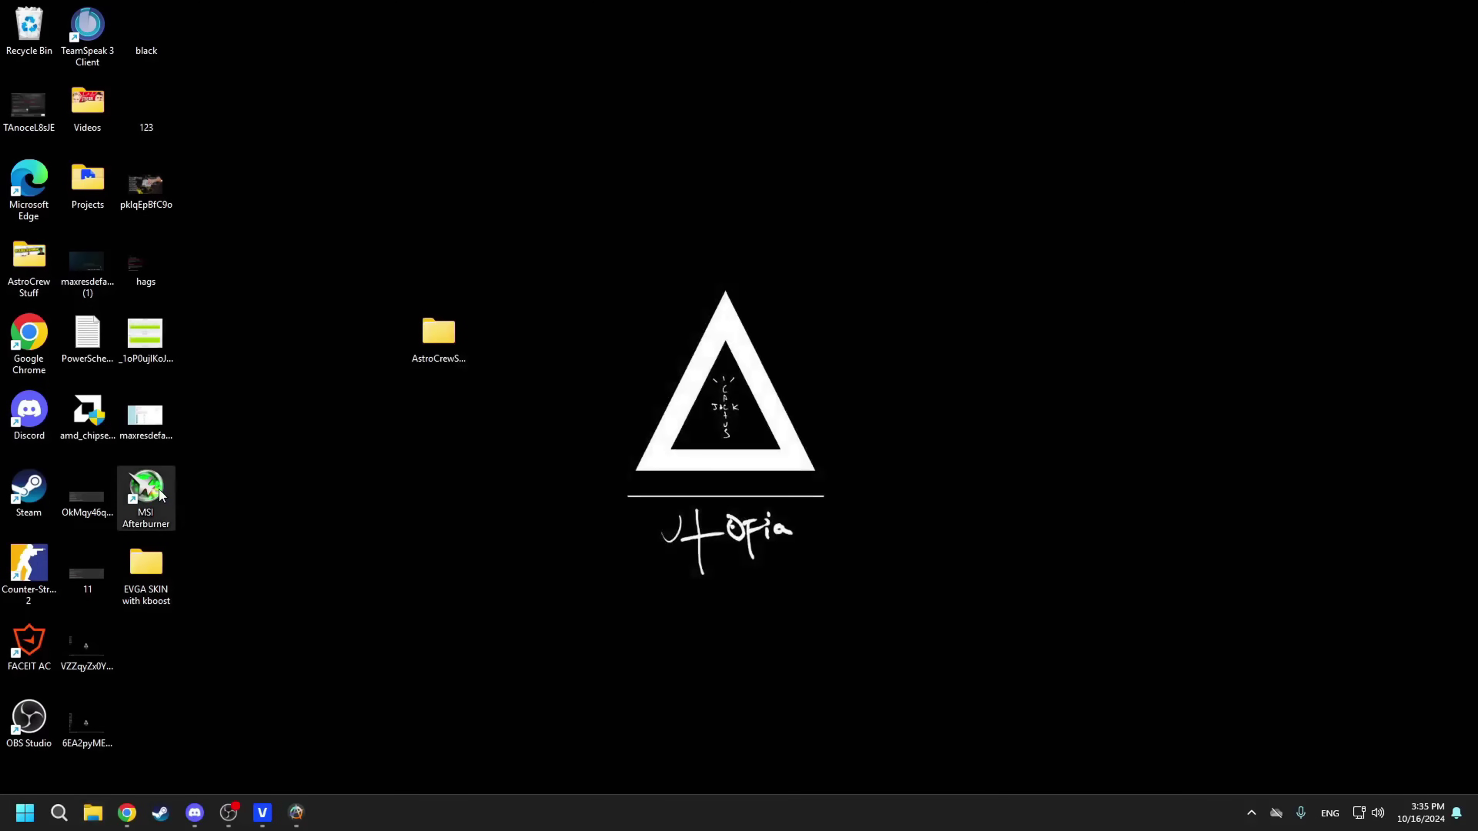
Apply the Default EVGA PrecisionX 16 skin in Afterburner's User Interface settings
double_click(152, 492)
left_click(551, 471)
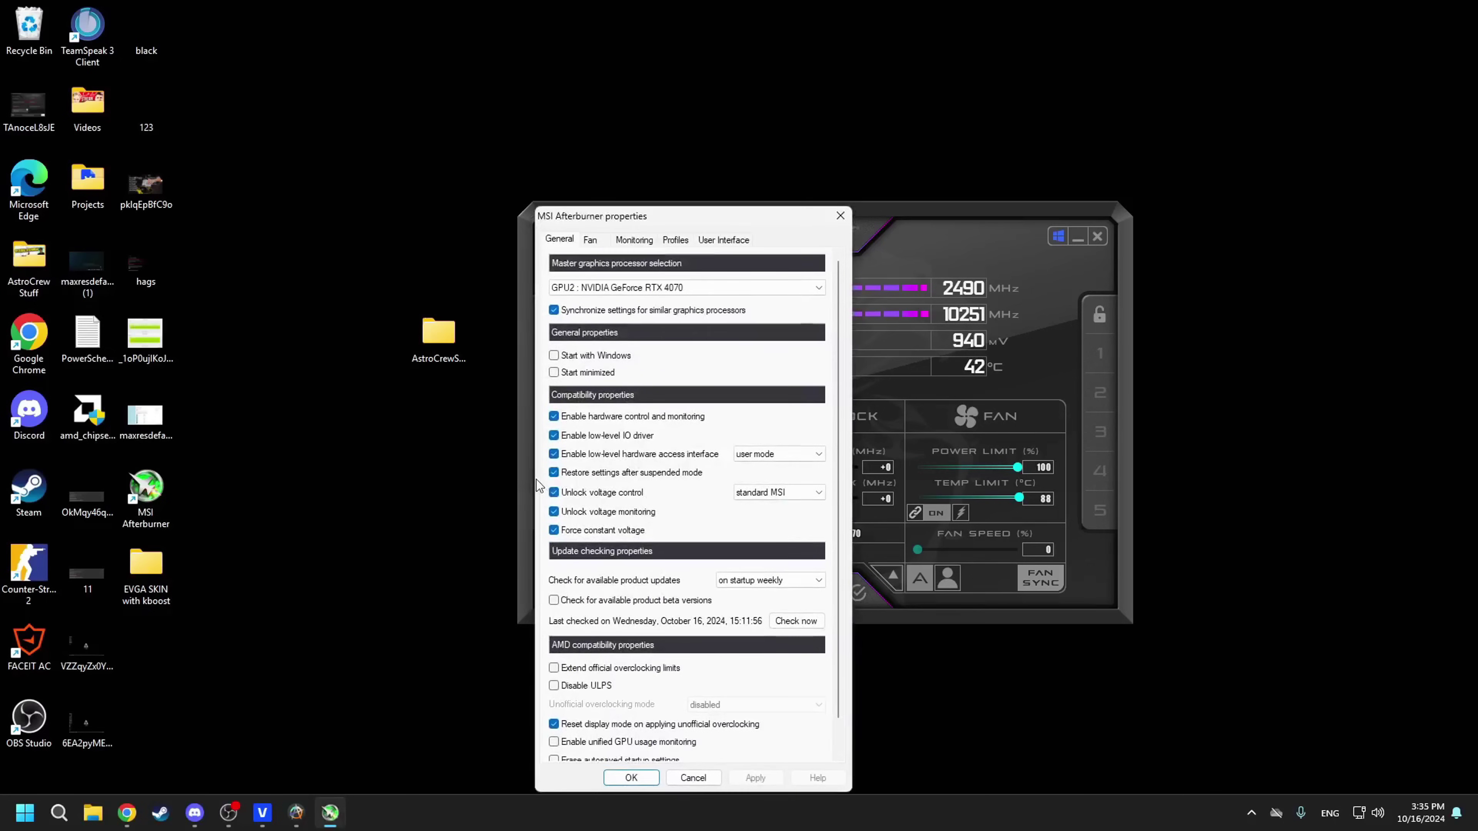
left_click(618, 469)
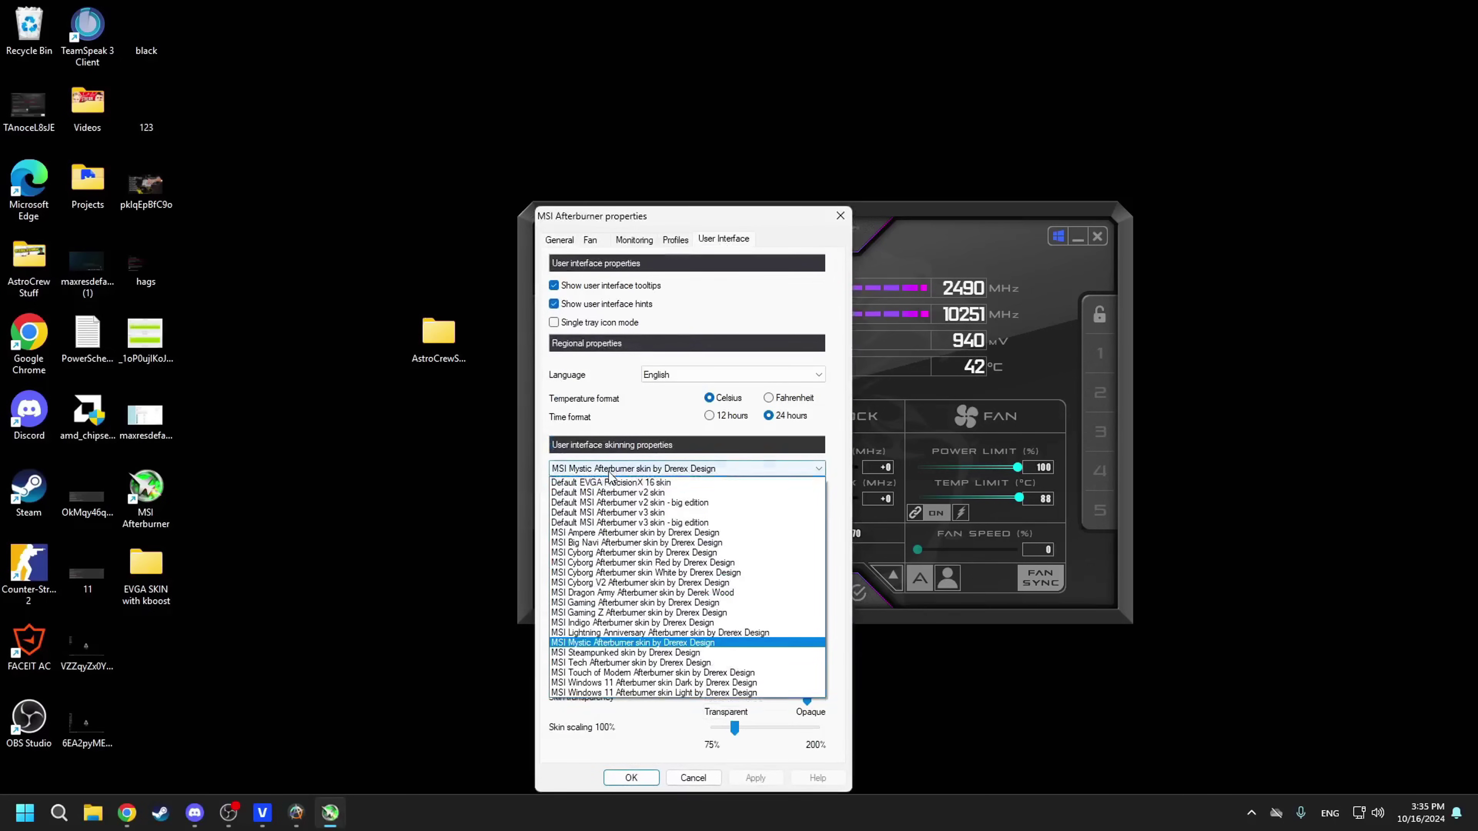
left_click(643, 483)
left_click(635, 778)
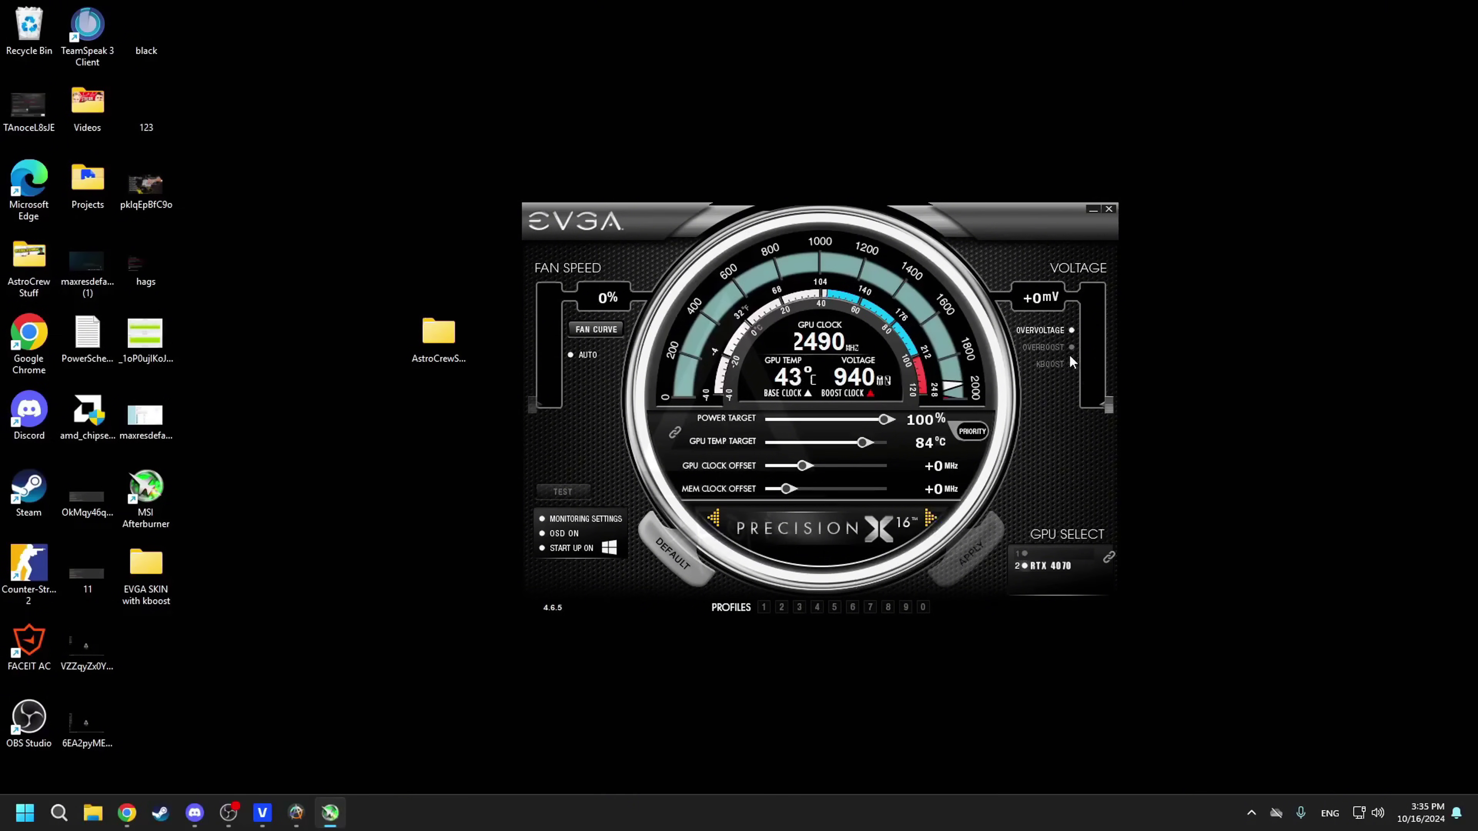
Turn on KBoost, confirm it, and close the EVGA-skinned Afterburner window
left_click(1071, 364)
left_click(932, 445)
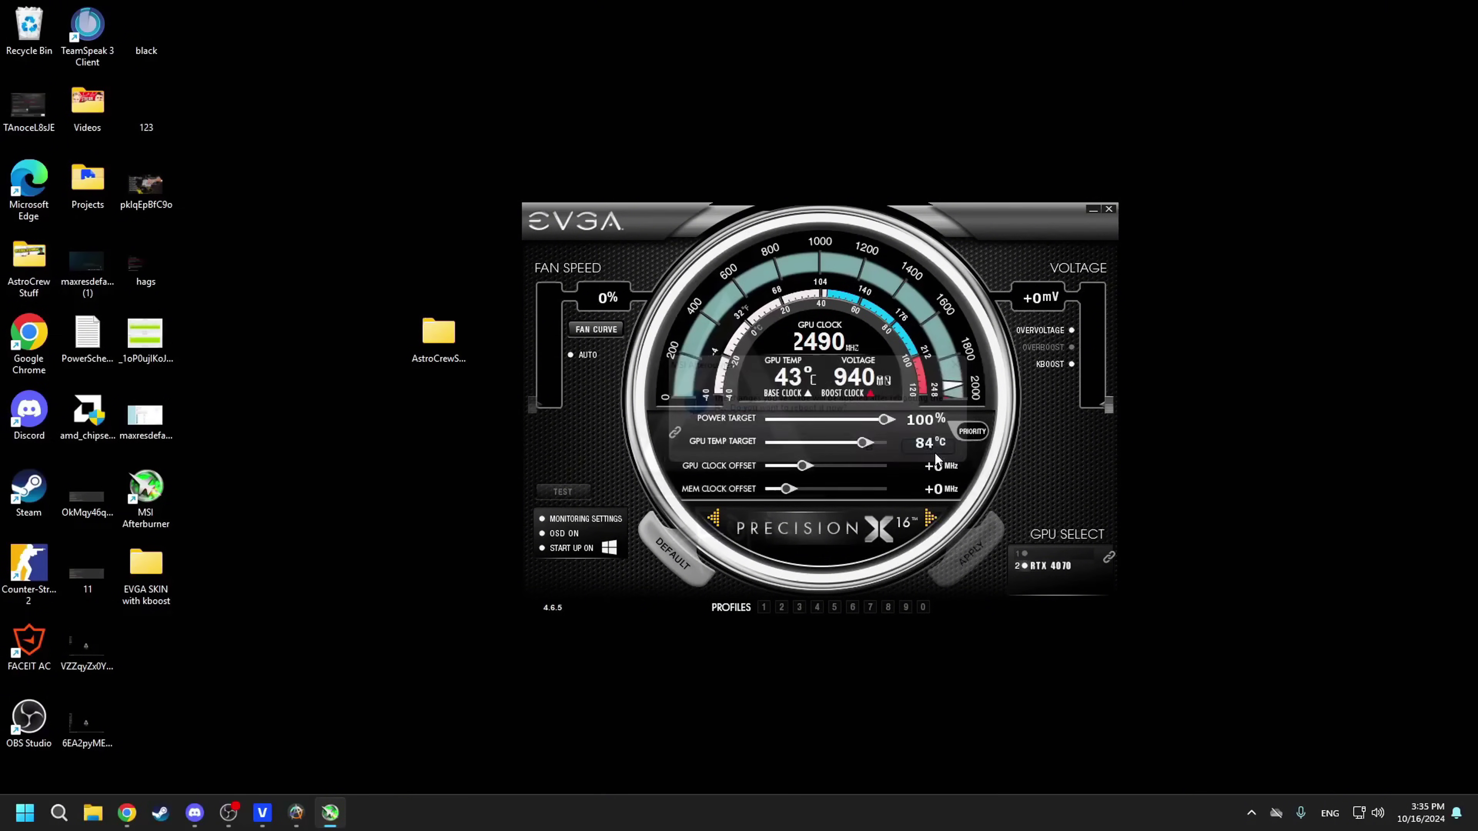
left_click(1106, 211)
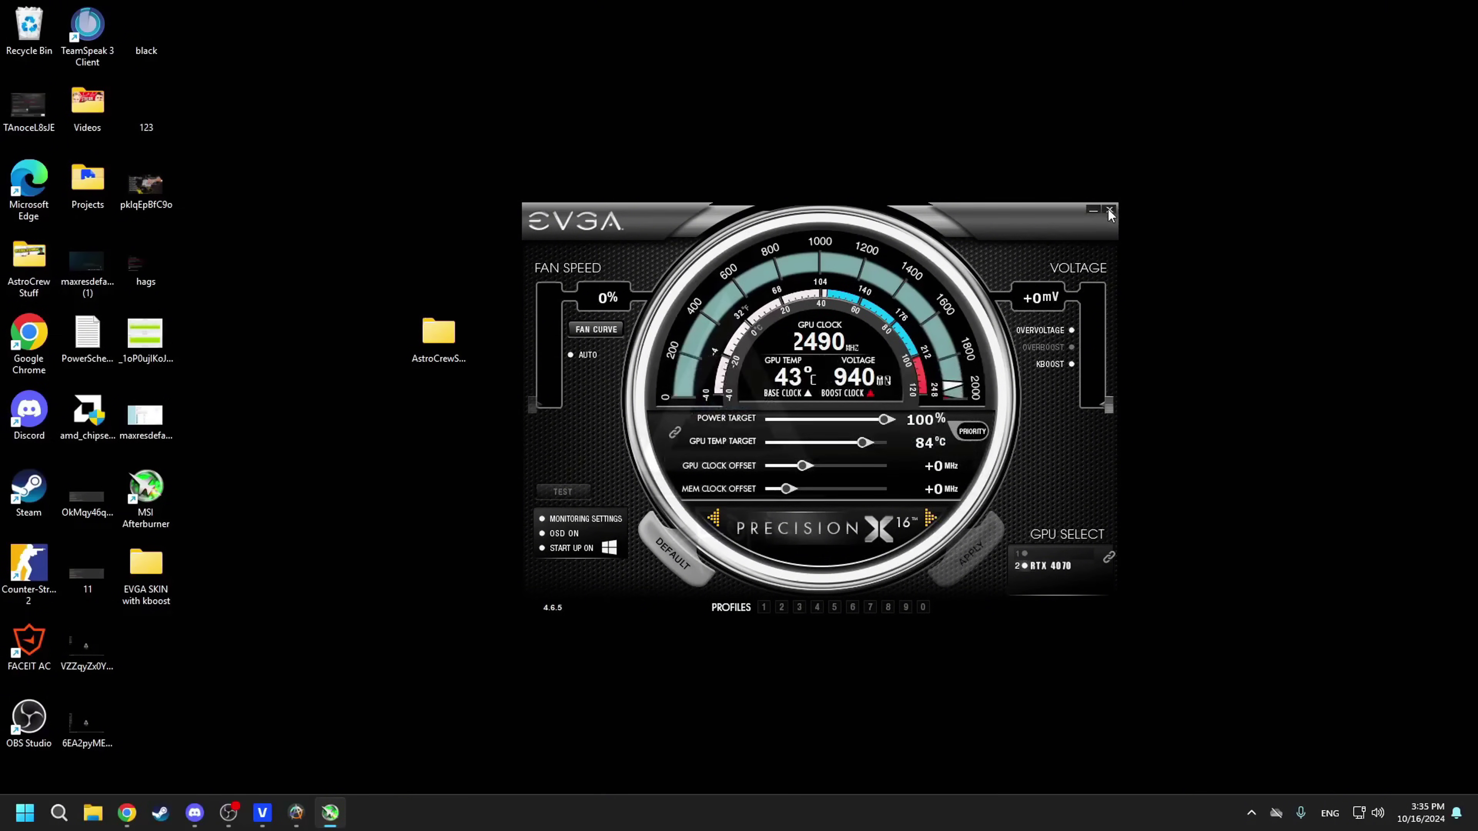